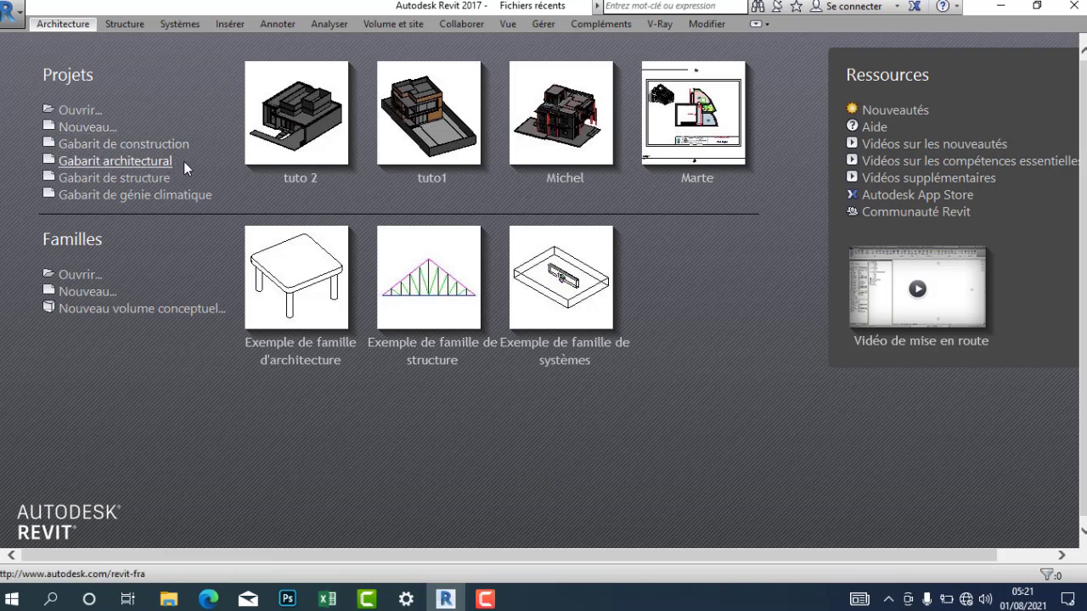
Step: Create a project from the Gabarit architectural template and set its length unit to Centimètres
{"action": "left_click", "coordinate": [82, 160]}
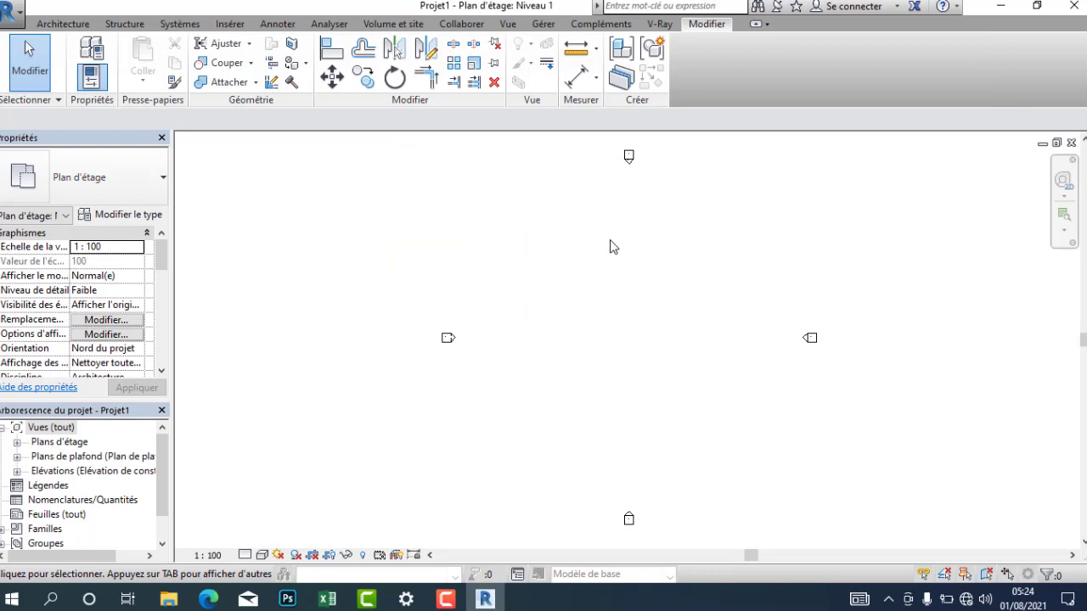
{"action": "left_click", "coordinate": [544, 26]}
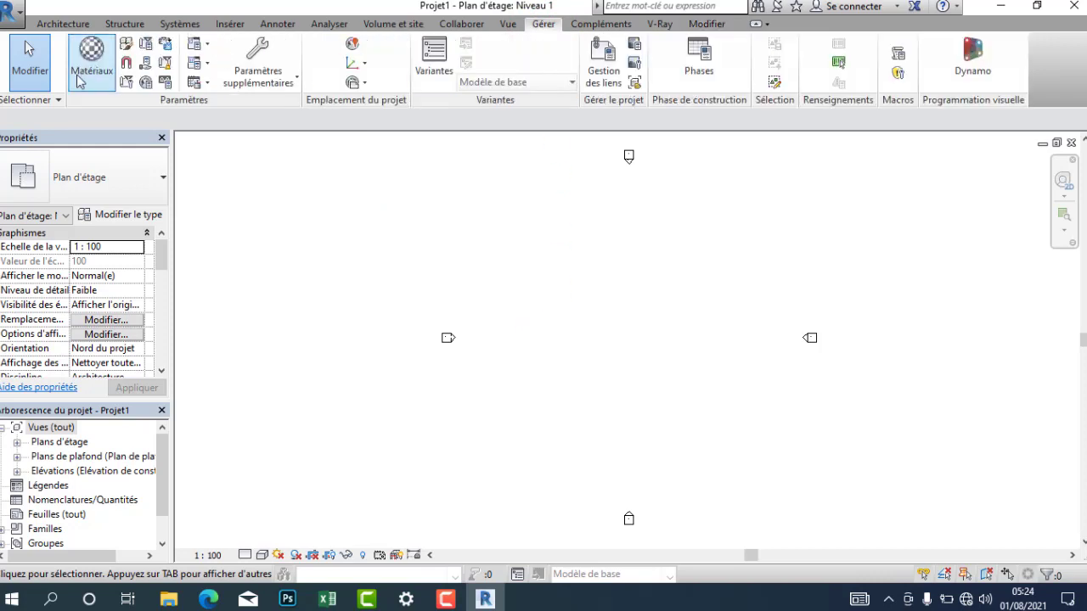
{"action": "left_click", "coordinate": [164, 81]}
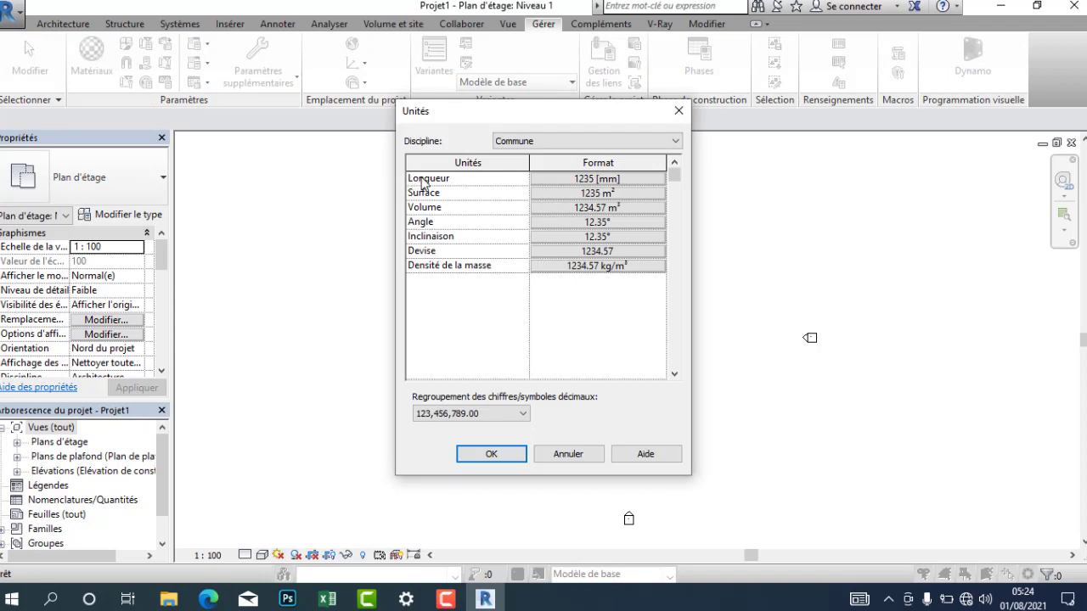
{"action": "left_click", "coordinate": [597, 180]}
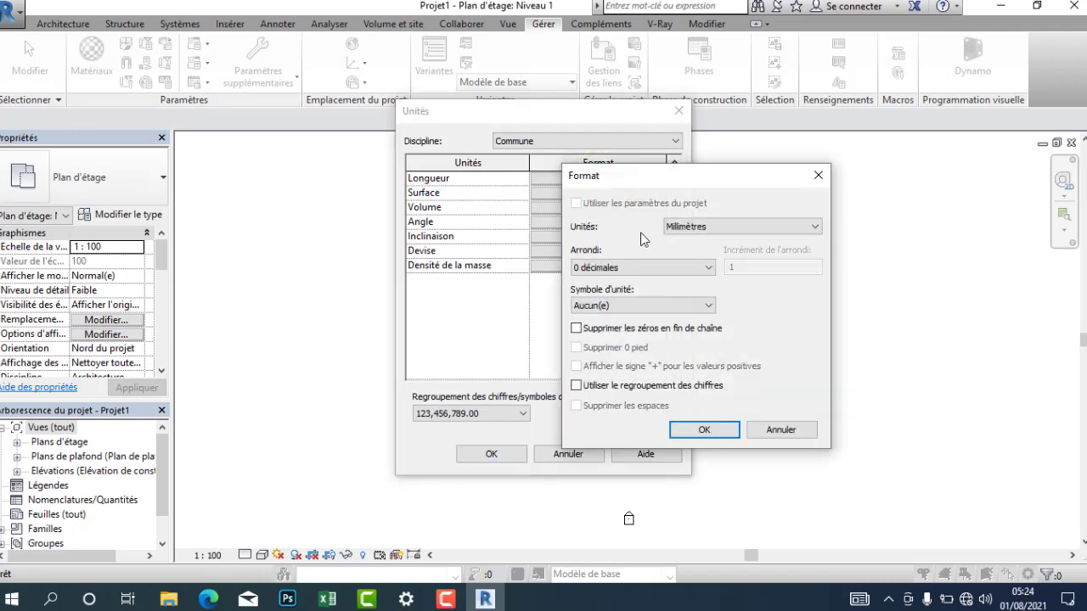
{"action": "left_click", "coordinate": [769, 226]}
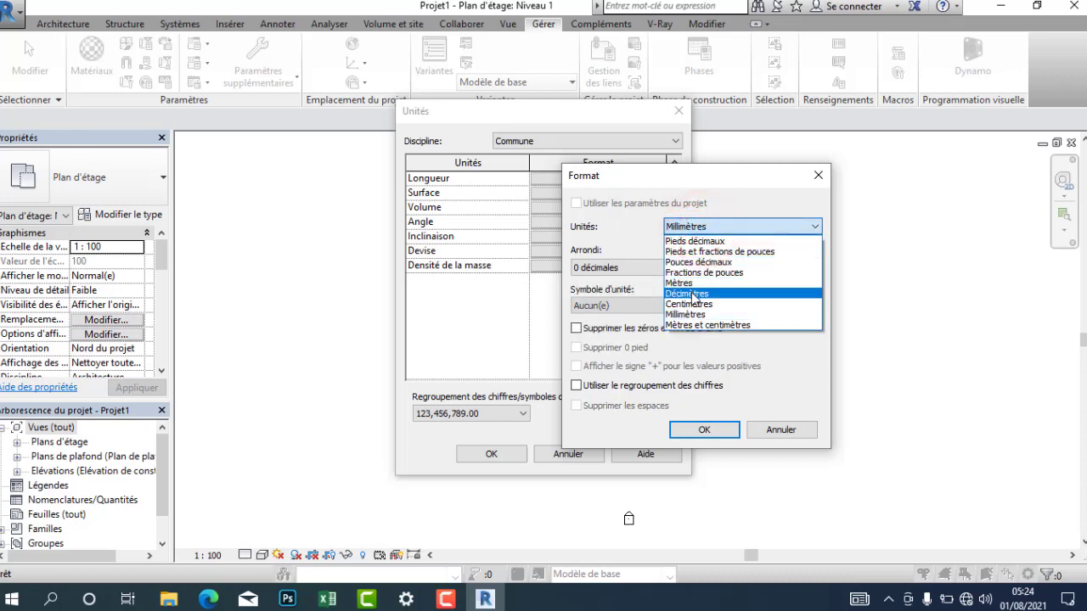
{"action": "left_click", "coordinate": [692, 305]}
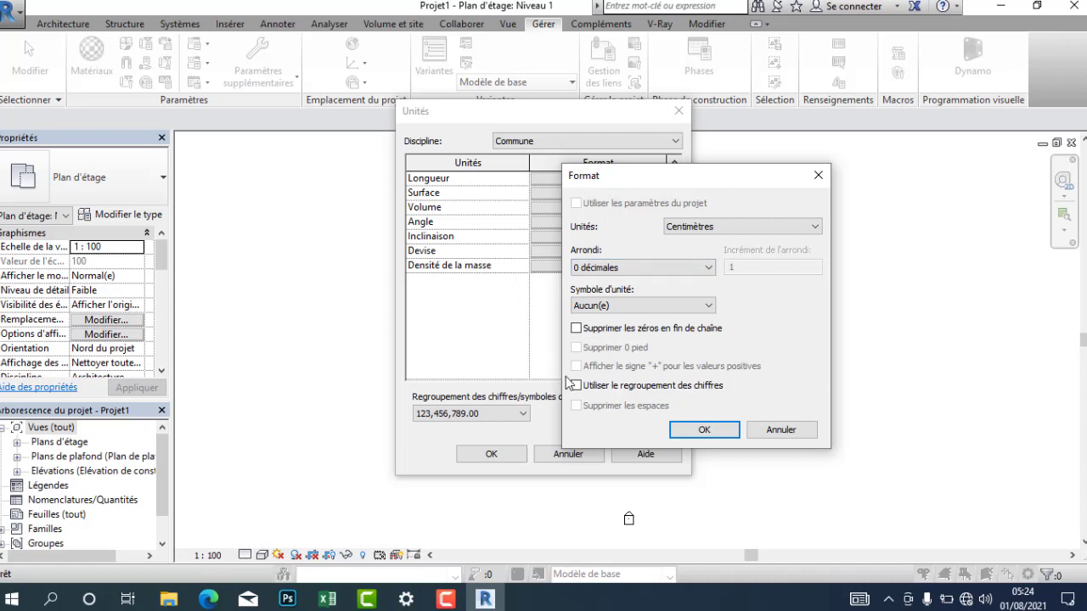
{"action": "left_click", "coordinate": [703, 430]}
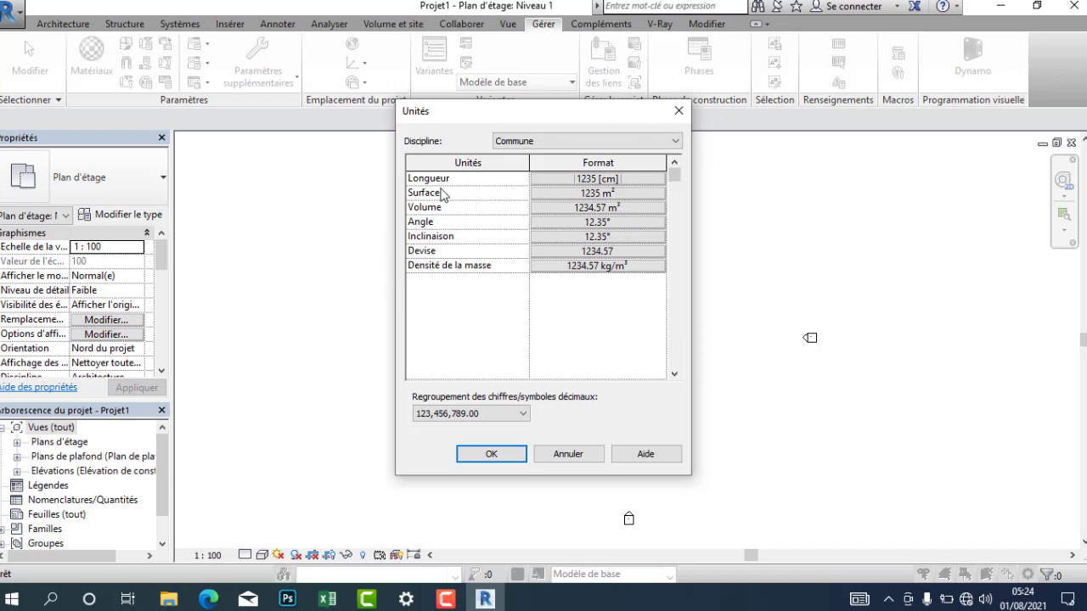
{"action": "left_click", "coordinate": [496, 456]}
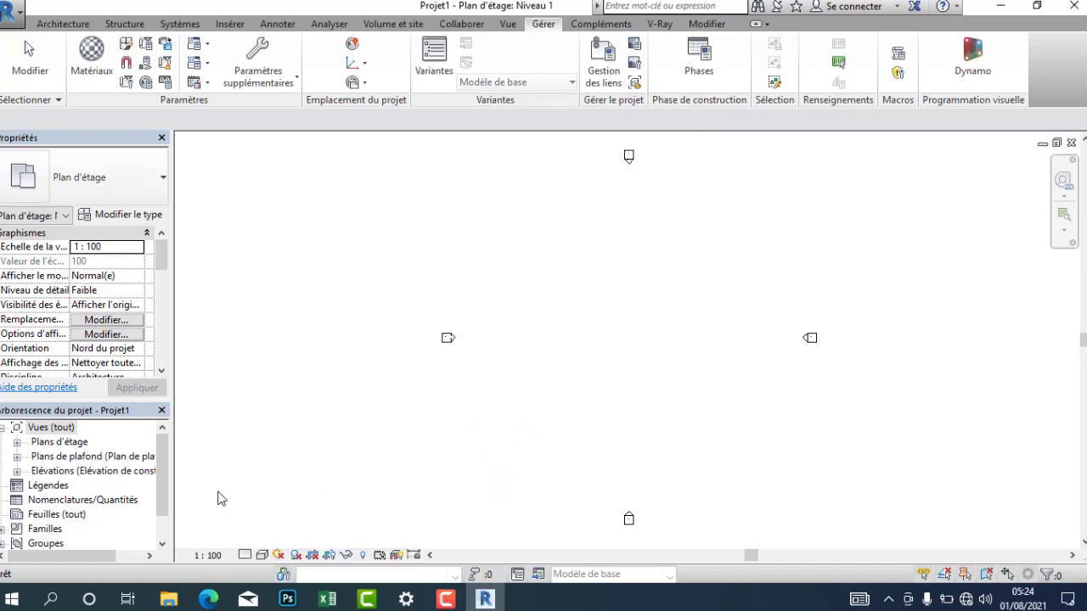
Step: Open the Est elevation view
{"action": "scroll", "coordinate": [51, 520], "scroll_direction": "down", "scroll_amount": 1}
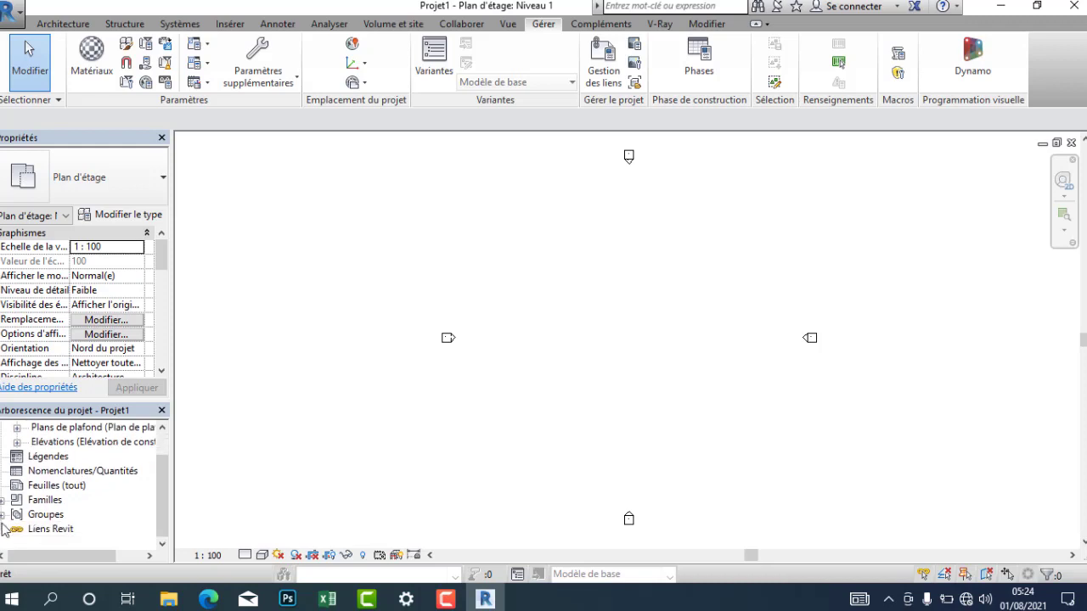
{"action": "scroll", "coordinate": [57, 482], "scroll_direction": "up", "scroll_amount": 1}
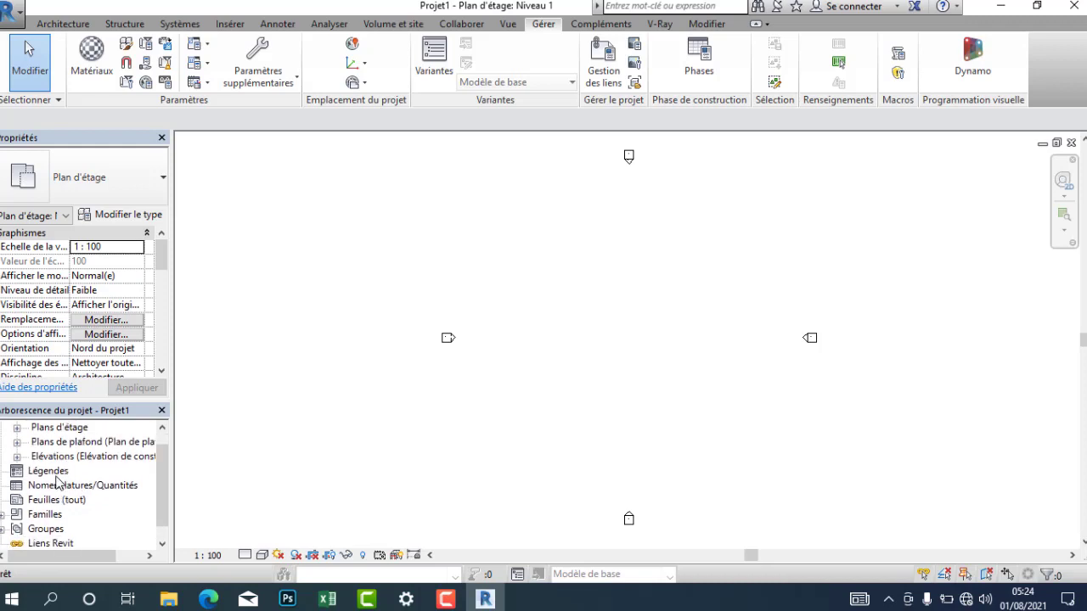
{"action": "left_click", "coordinate": [17, 457]}
{"action": "left_click", "coordinate": [51, 471]}
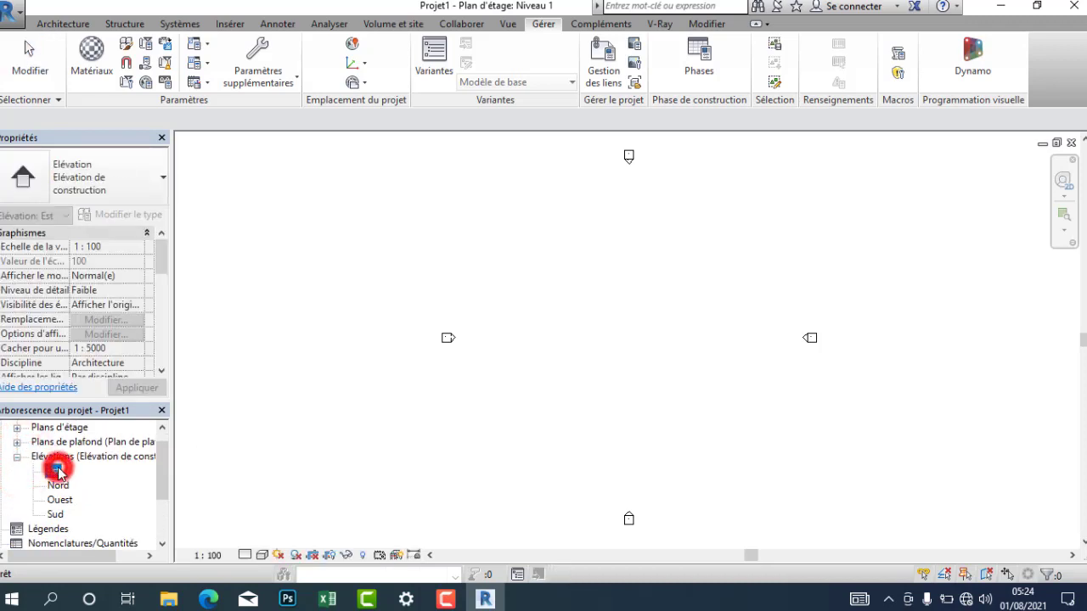
{"action": "double_click", "coordinate": [57, 472]}
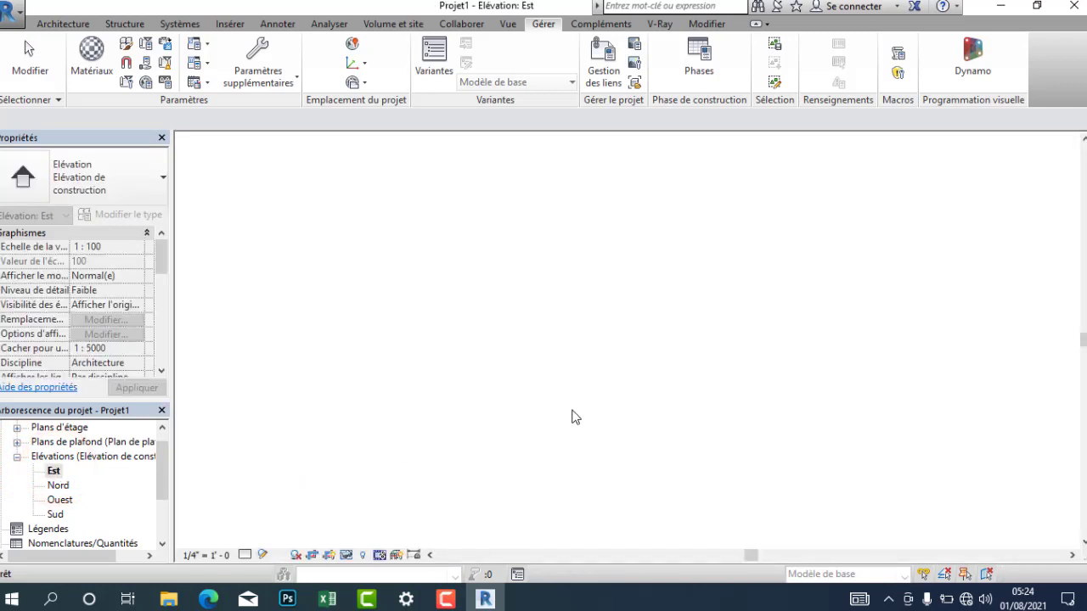
Step: Rename level Niveau 1 as 0-rdc and rename its corresponding views too
{"action": "middle_click_drag", "start_coordinate": [877, 278], "coordinate": [628, 283]}
{"action": "scroll", "coordinate": [752, 337], "scroll_direction": "up", "scroll_amount": 2}
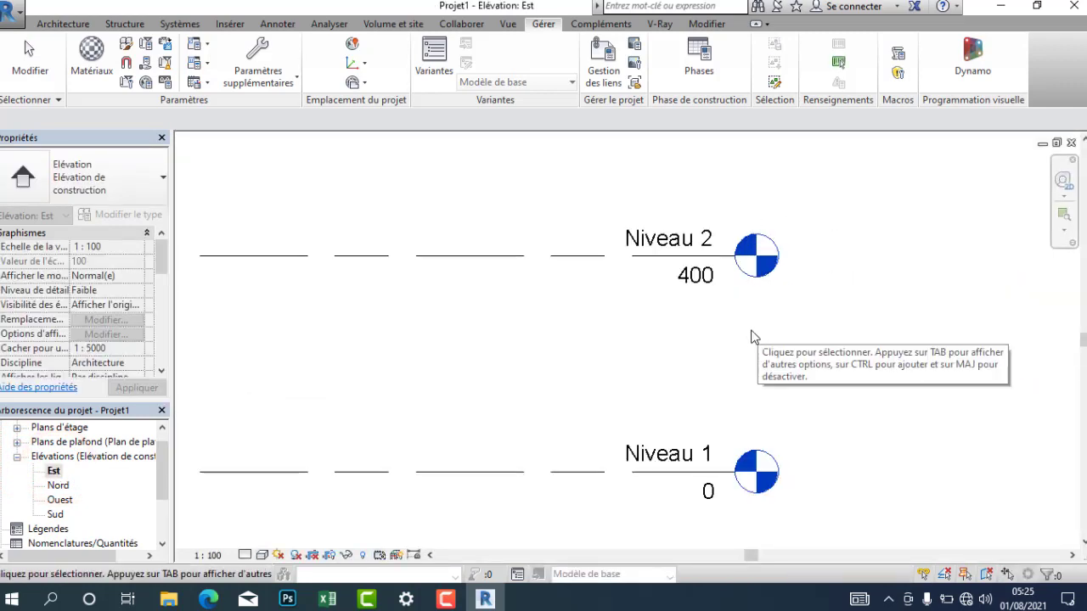
{"action": "middle_click_drag", "start_coordinate": [752, 337], "coordinate": [897, 371]}
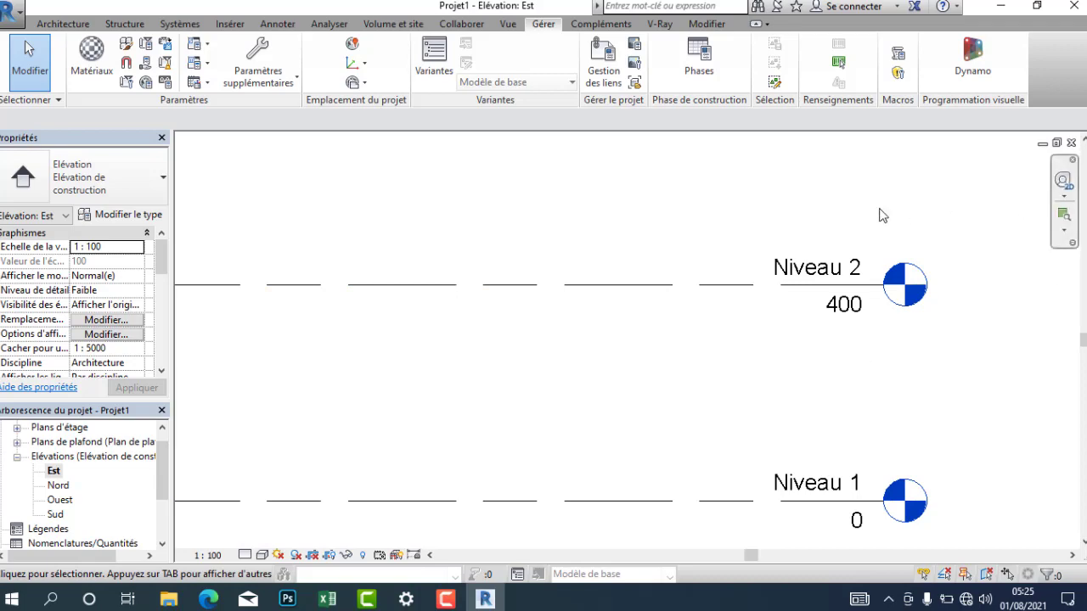
{"action": "middle_click_drag", "start_coordinate": [806, 359], "coordinate": [683, 365]}
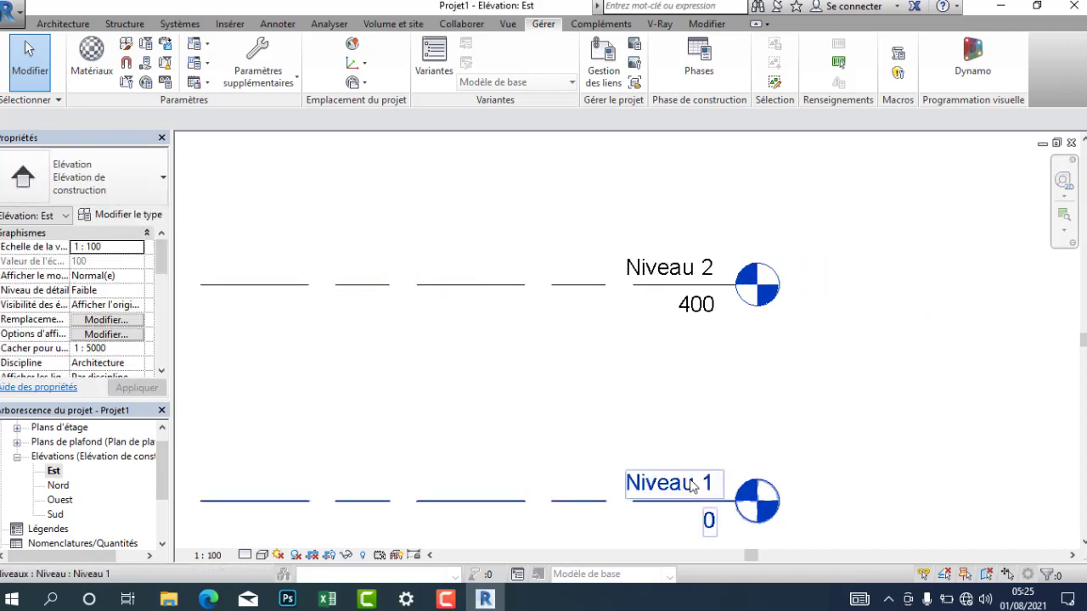
{"action": "double_click", "coordinate": [686, 485]}
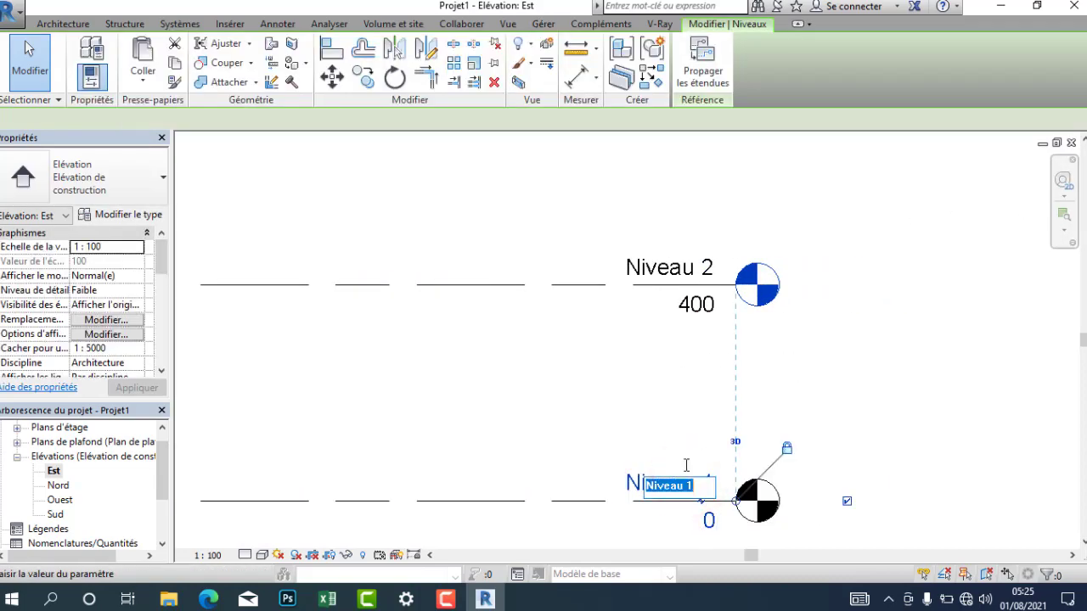
{"action": "type", "text": "0"}
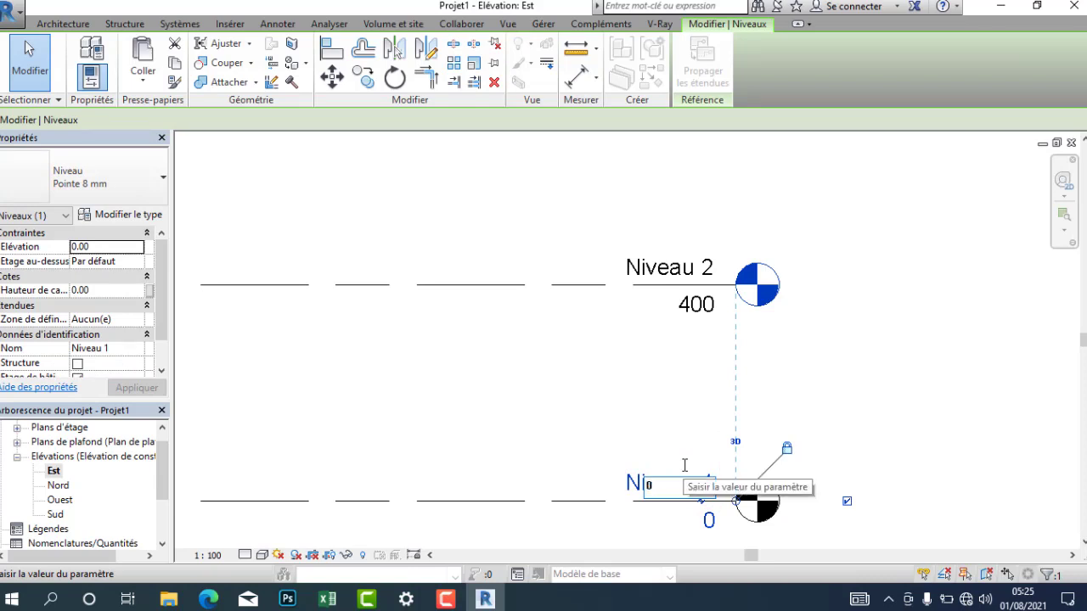
{"action": "type", "text": "6"}
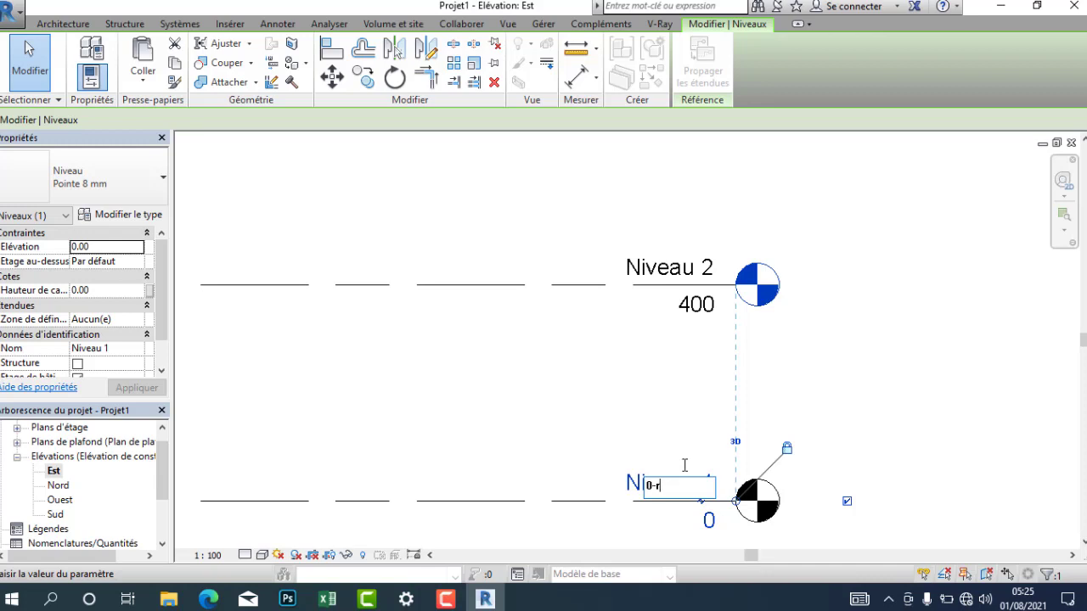
{"action": "left_click", "coordinate": [647, 269]}
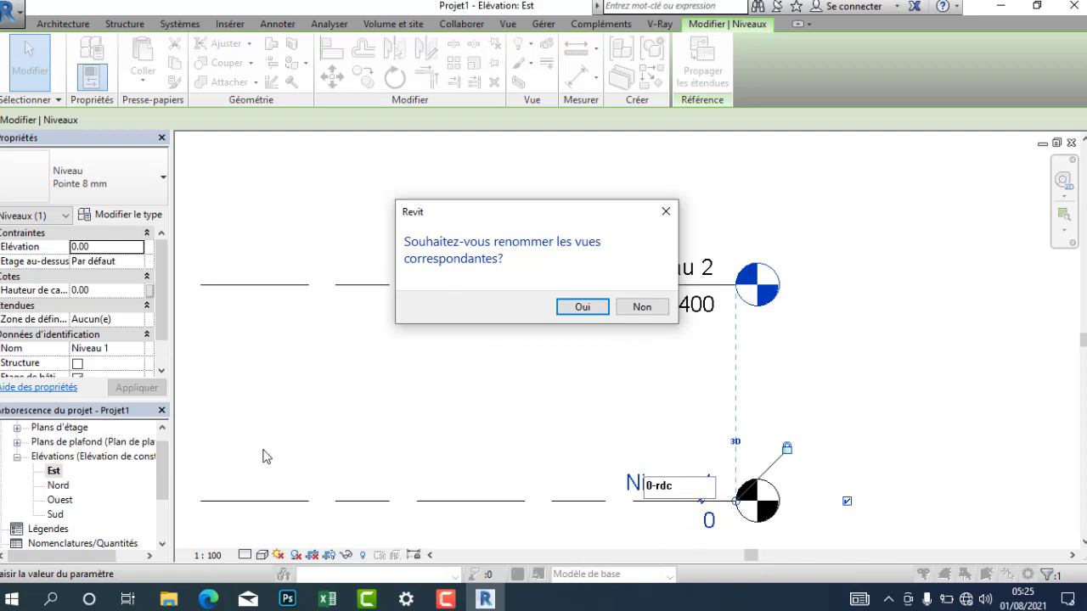
{"action": "left_click", "coordinate": [582, 309]}
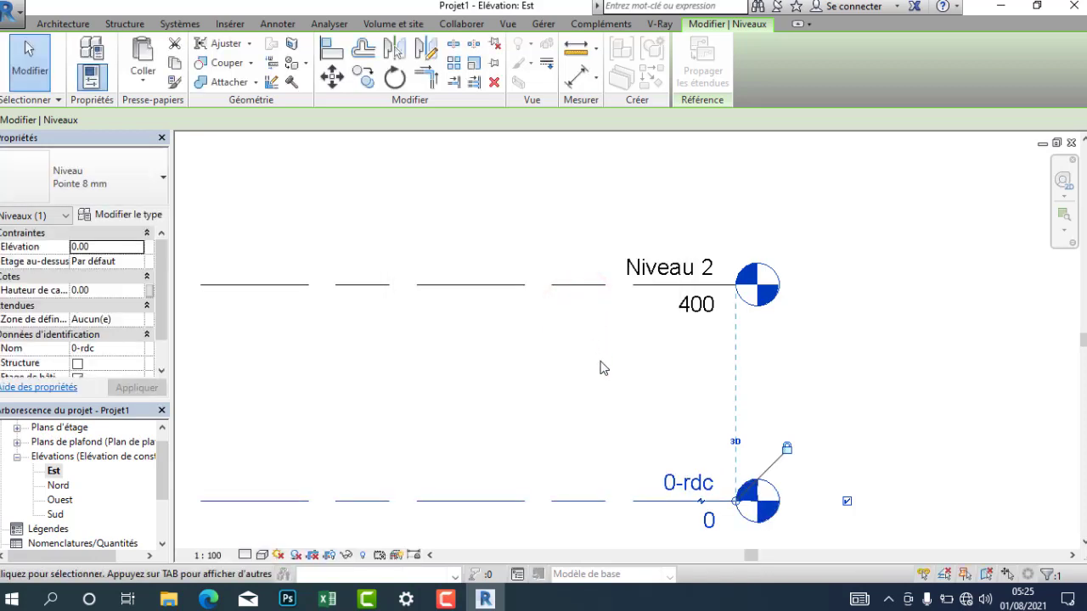
Step: Rename level Niveau 2 as 1-Dalle and rename its corresponding views too
{"action": "middle_click_drag", "start_coordinate": [589, 381], "coordinate": [564, 393]}
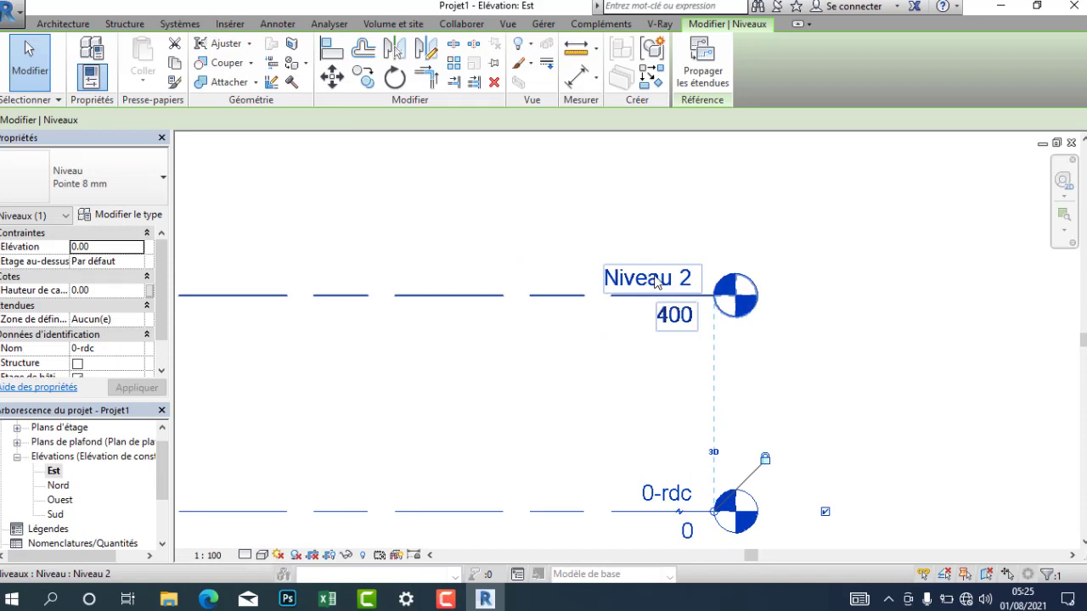
{"action": "double_click", "coordinate": [656, 282]}
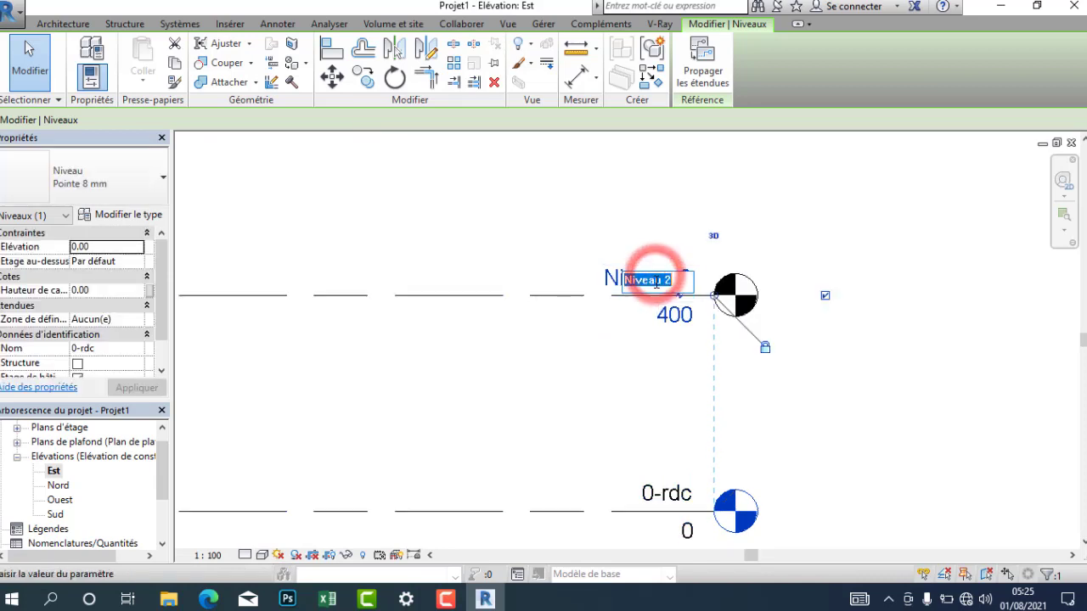
{"action": "type", "text": "1-Dalle"}
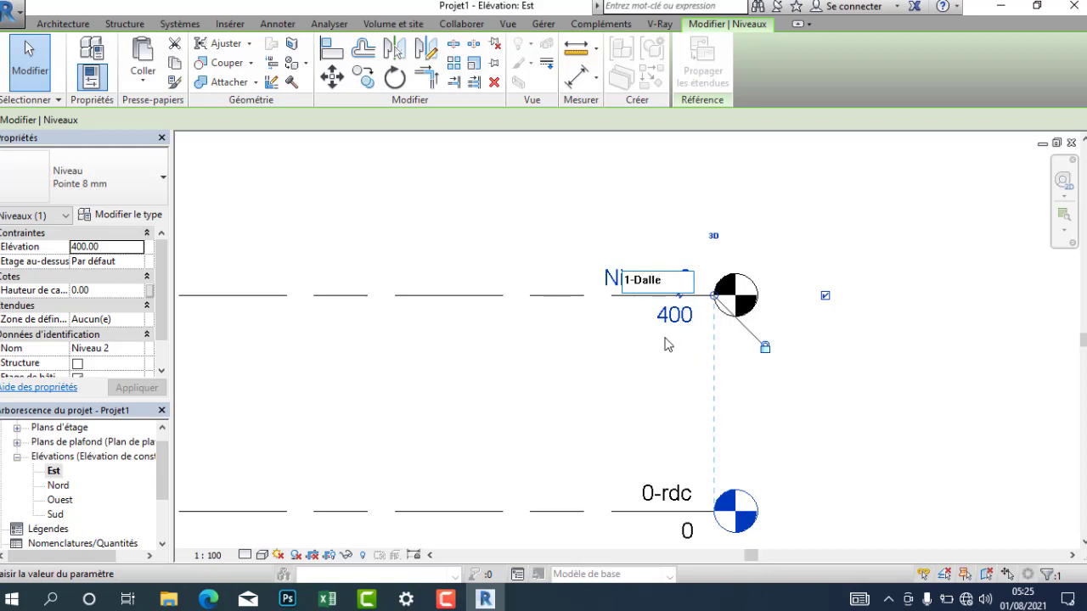
{"action": "left_click", "coordinate": [648, 371]}
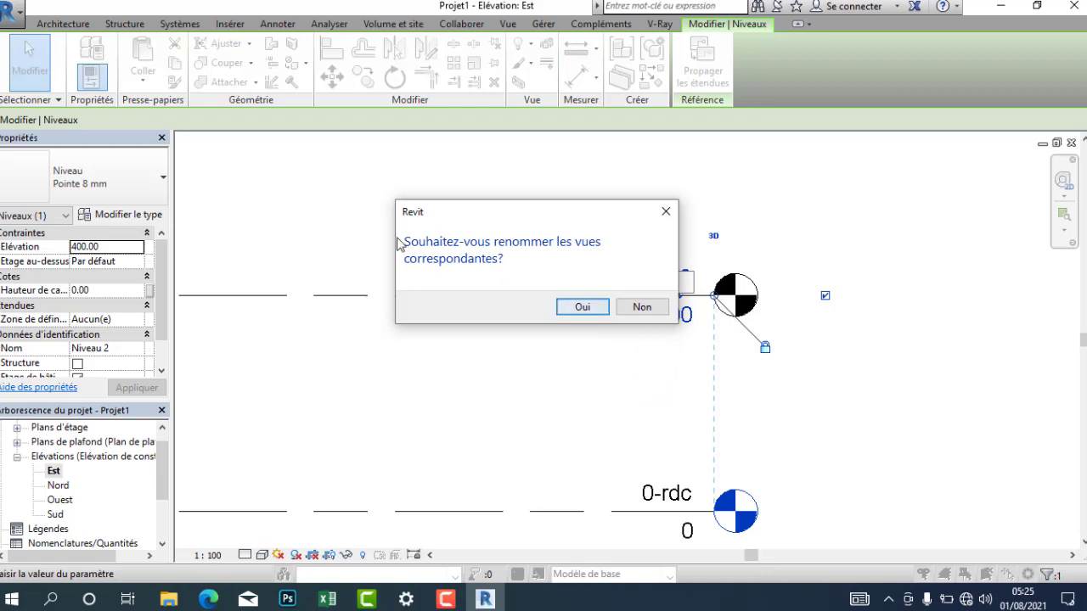
{"action": "left_click", "coordinate": [583, 306]}
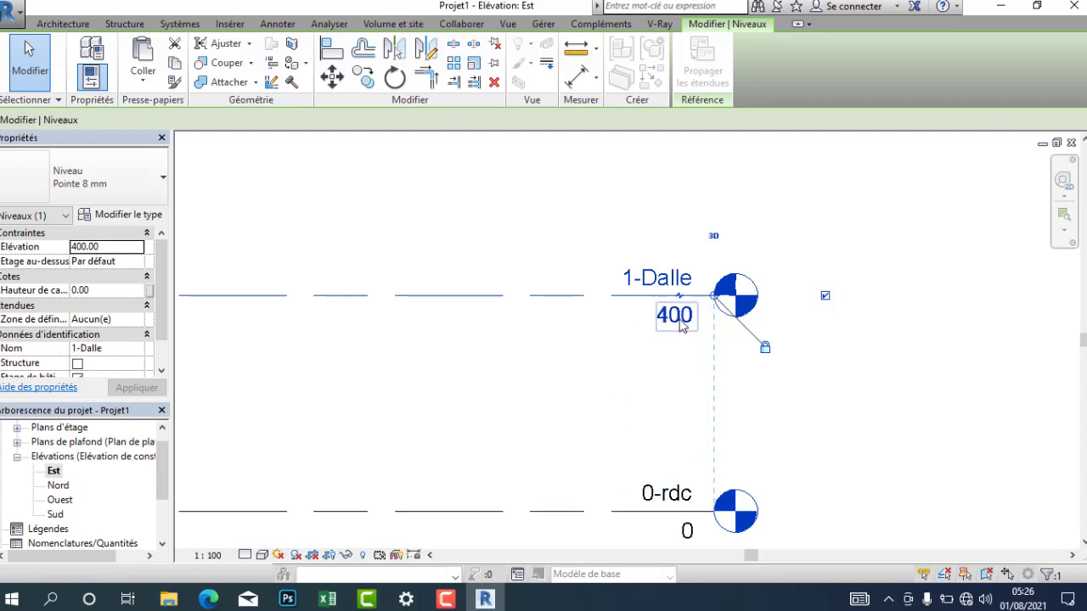
Step: Set the elevation of level 1-Dalle to 300 cm
{"action": "left_click", "coordinate": [680, 322]}
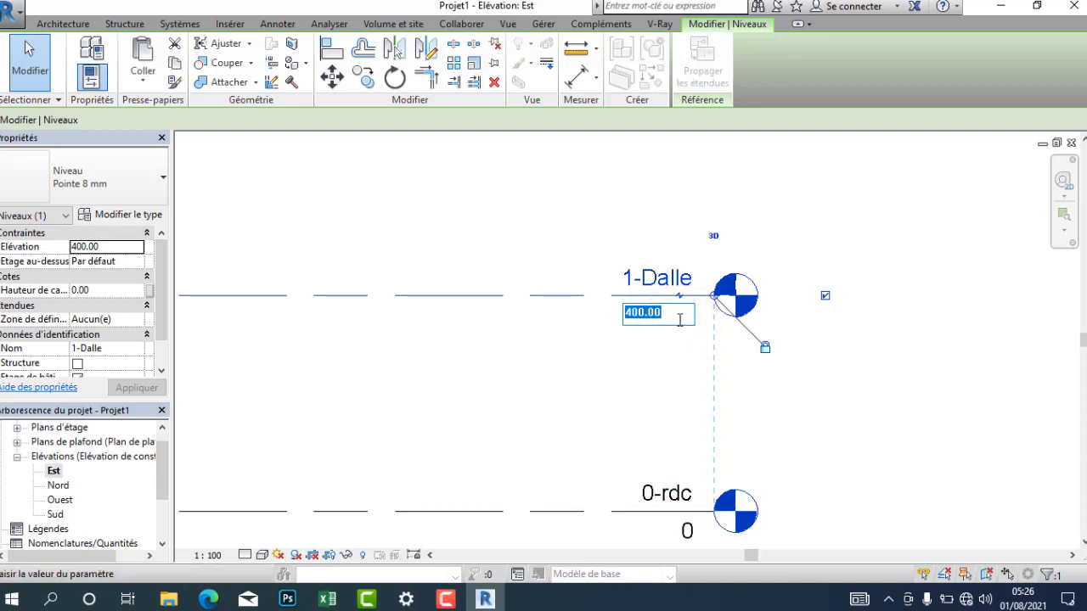
{"action": "type", "text": "1"}
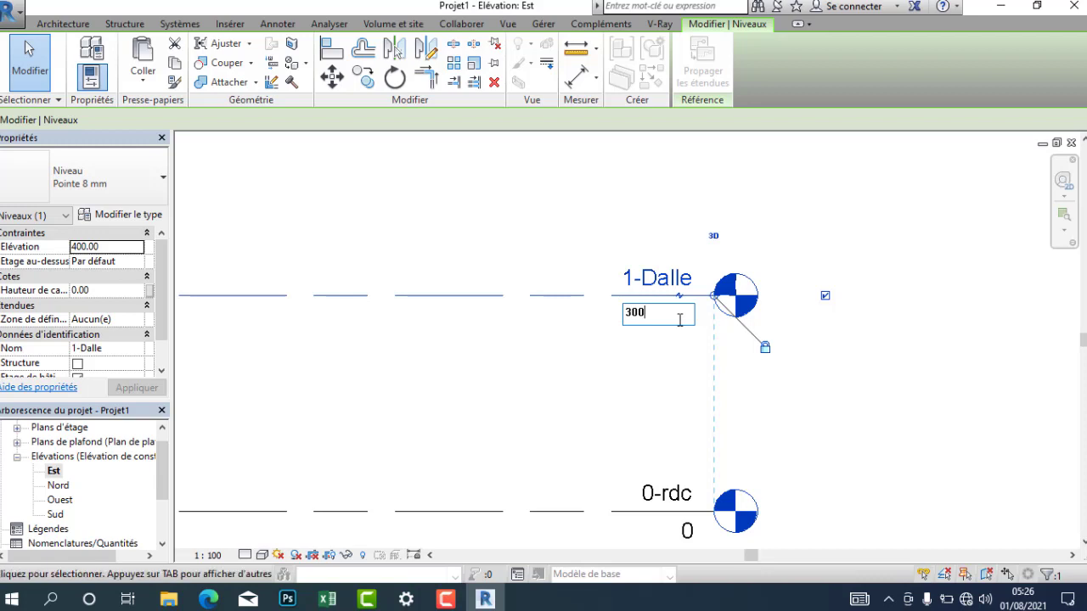
{"action": "key", "text": "Return"}
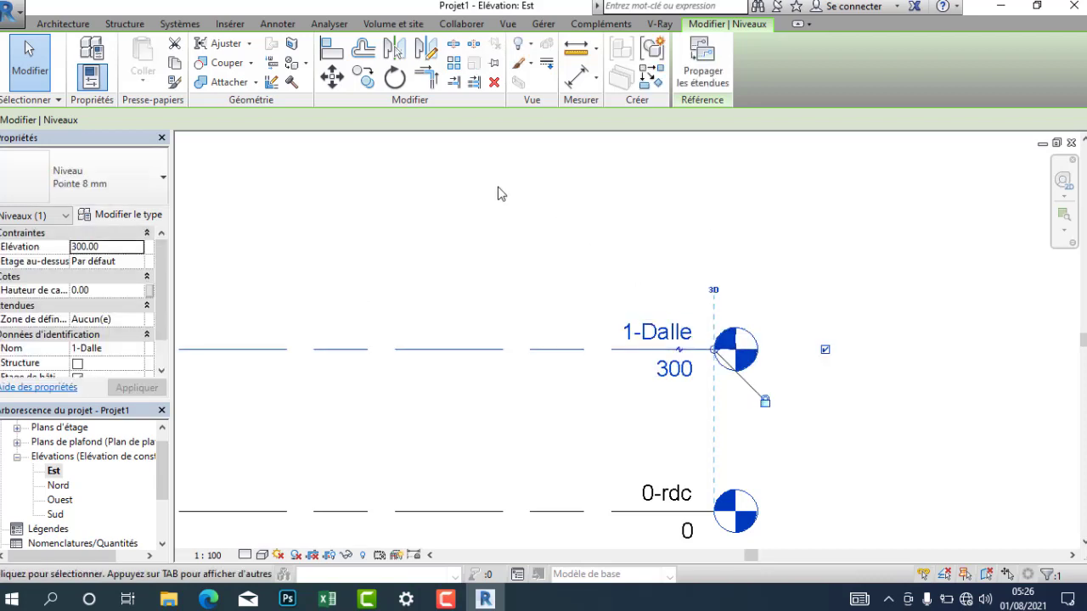
Step: Draw a new level above 1-Dalle at an elevation of about 510 cm, aligned with both ends of the existing levels
{"action": "middle_click_drag", "start_coordinate": [493, 217], "coordinate": [512, 220]}
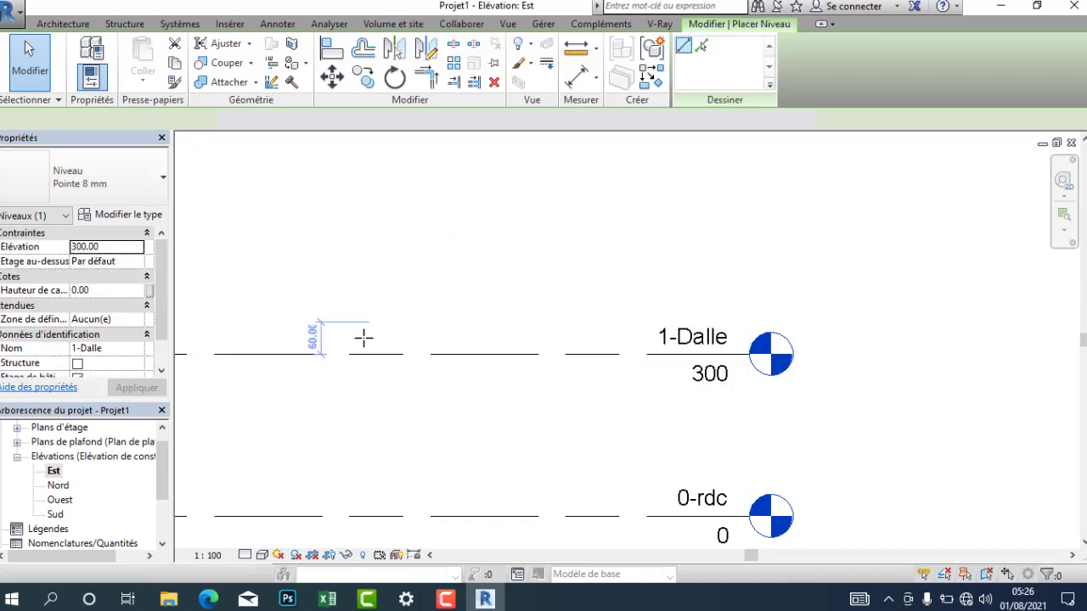
{"action": "left_click", "coordinate": [64, 25]}
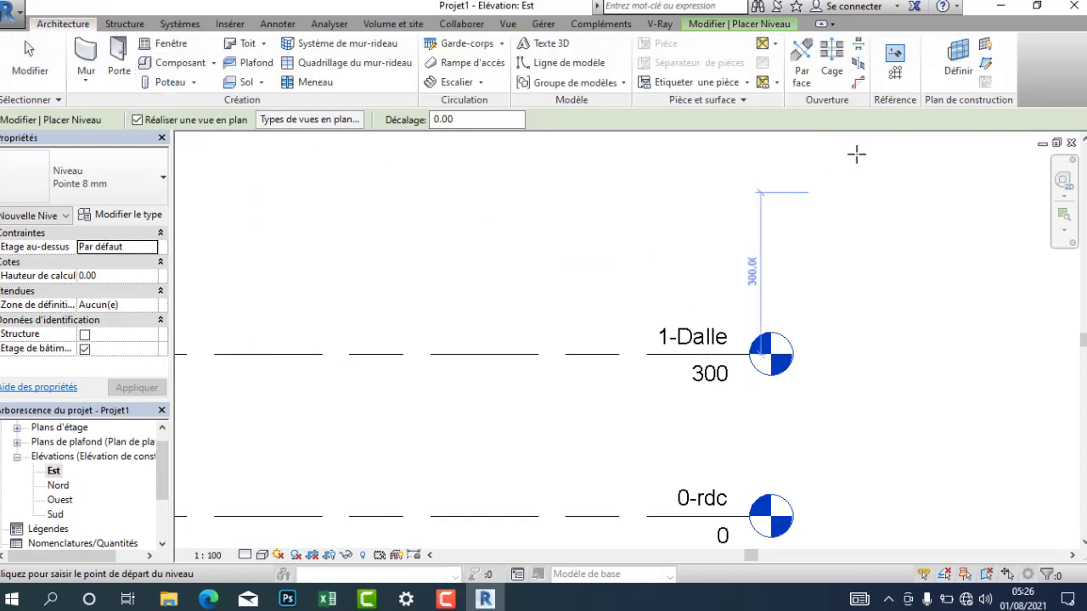
{"action": "left_click", "coordinate": [895, 57]}
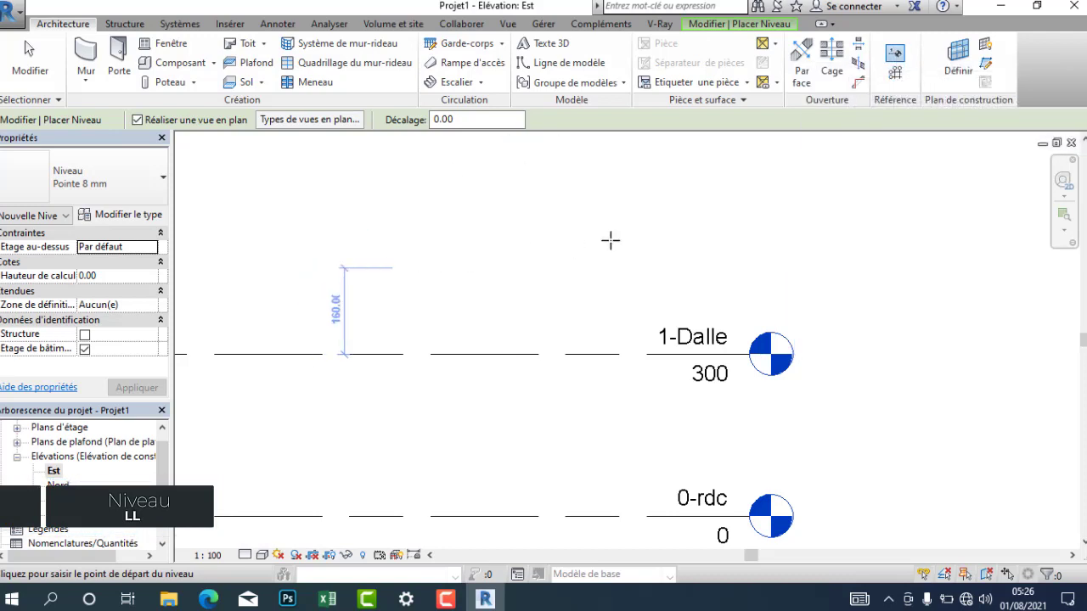
{"action": "left_click", "coordinate": [752, 240]}
{"action": "scroll", "coordinate": [755, 269], "scroll_direction": "down", "scroll_amount": 4}
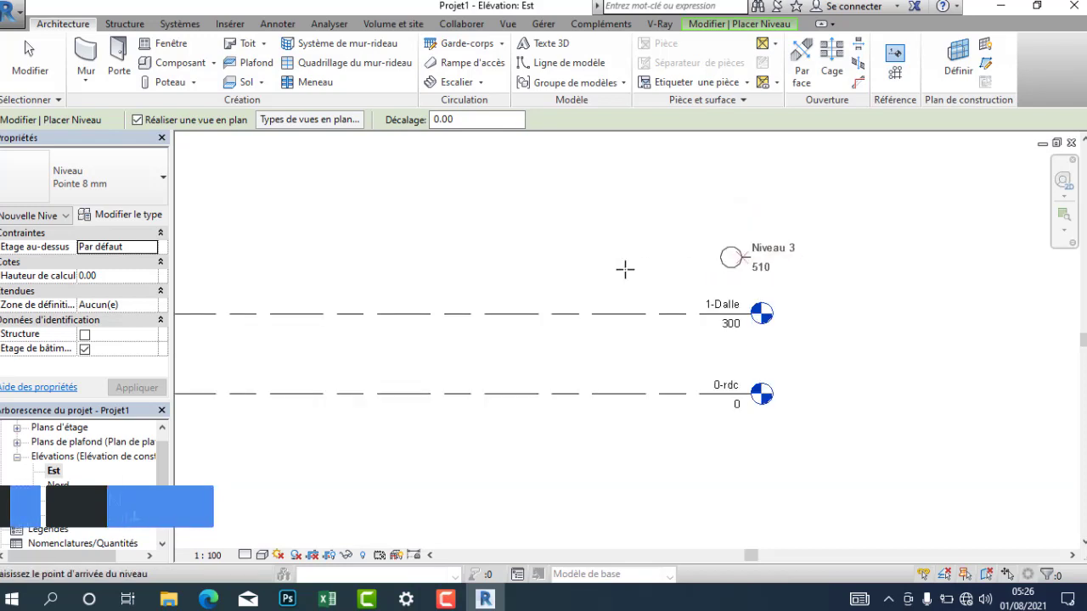
{"action": "scroll", "coordinate": [430, 269], "scroll_direction": "down", "scroll_amount": 1}
{"action": "middle_click_drag", "start_coordinate": [297, 261], "coordinate": [455, 268]}
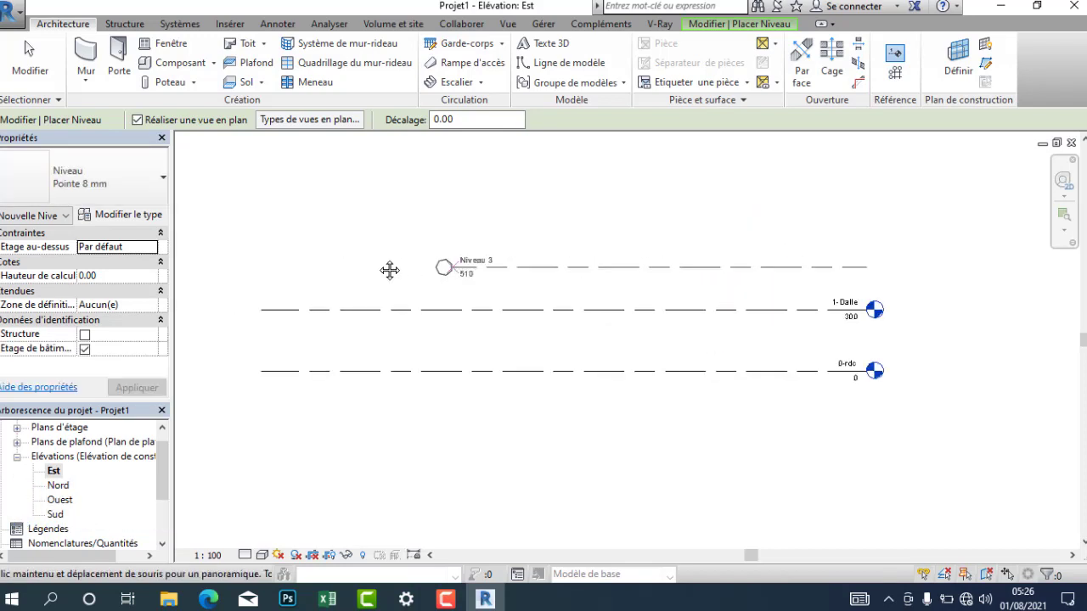
{"action": "left_click", "coordinate": [261, 264]}
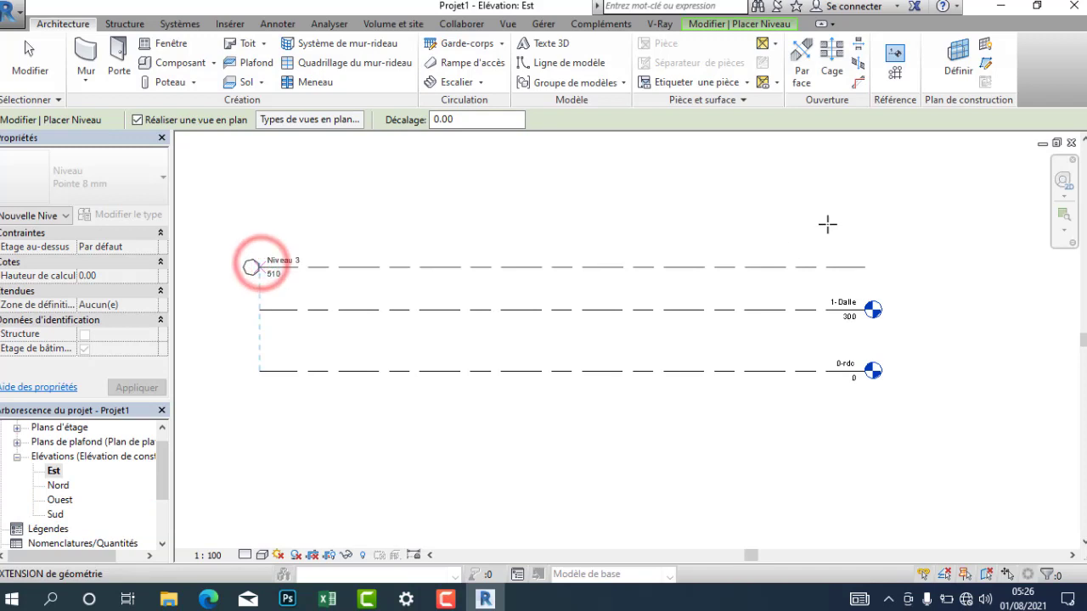
{"action": "left_click", "coordinate": [590, 176]}
{"action": "right_click", "coordinate": [591, 175]}
{"action": "left_click", "coordinate": [635, 183]}
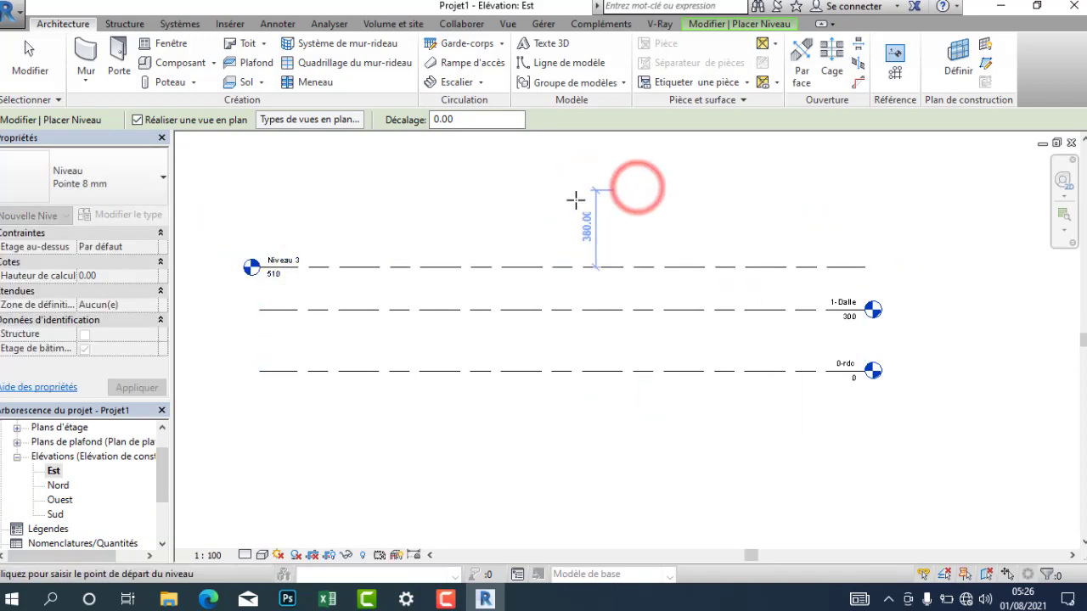
Step: Hide the head symbol at the left end of level Niveau 3 and show it at the right end instead
{"action": "right_click", "coordinate": [380, 219]}
{"action": "left_click", "coordinate": [411, 226]}
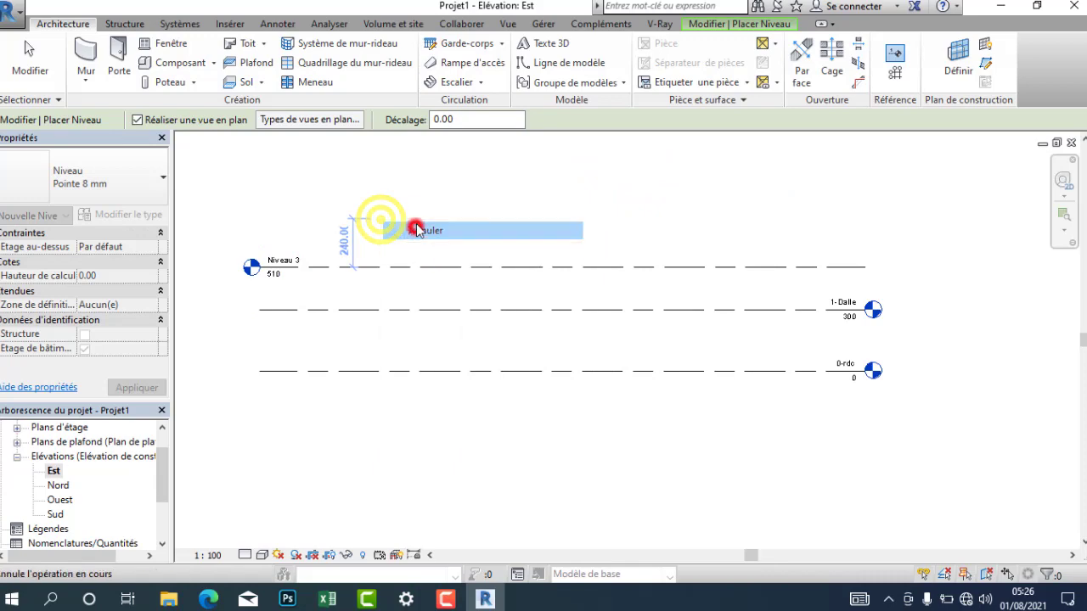
{"action": "left_click", "coordinate": [321, 272]}
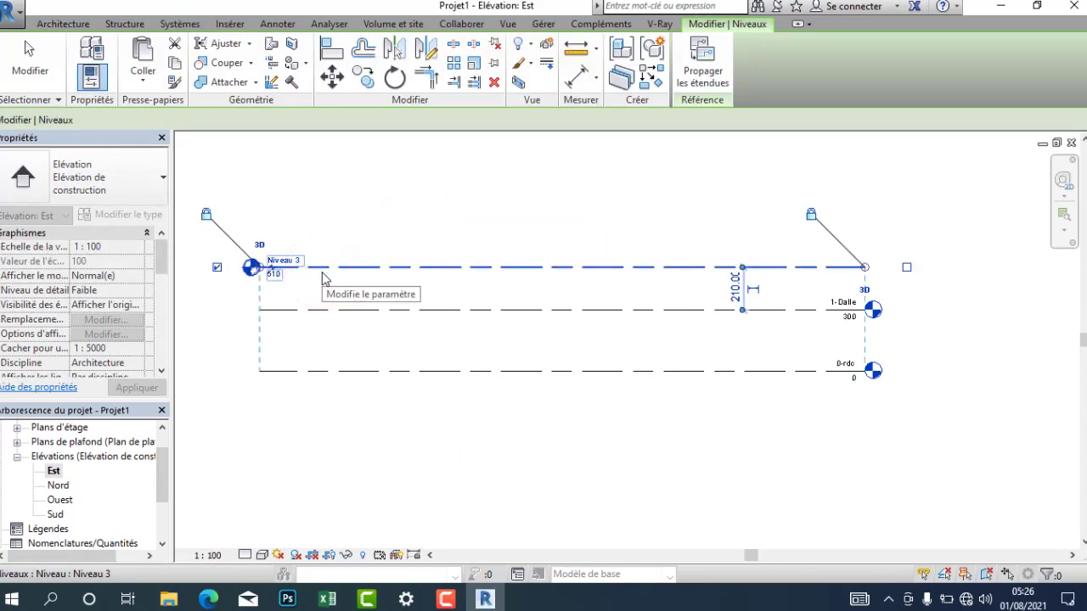
{"action": "left_click", "coordinate": [217, 267]}
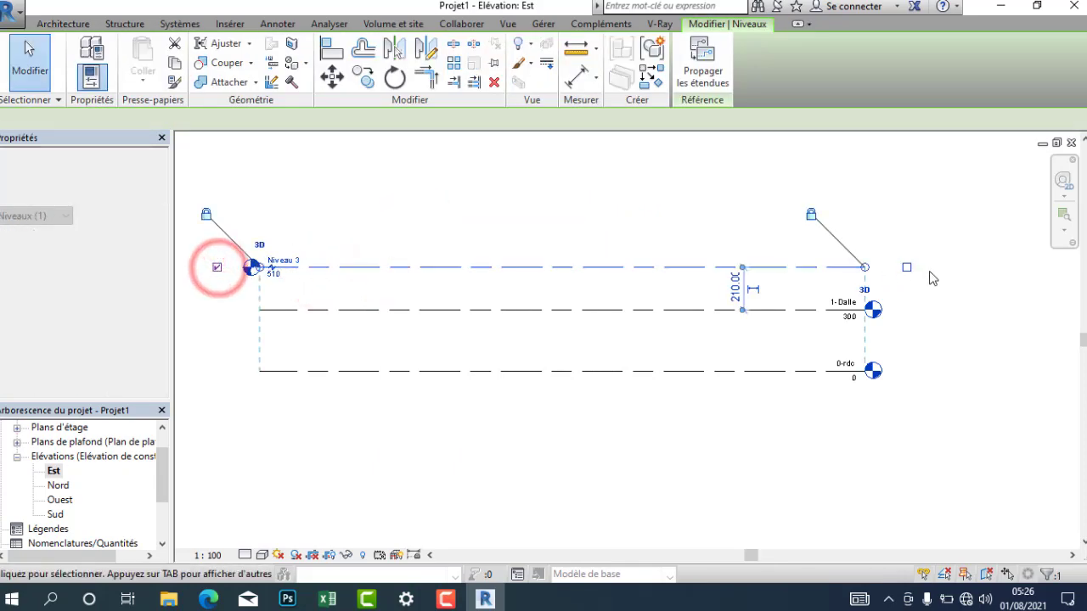
{"action": "left_click", "coordinate": [907, 268]}
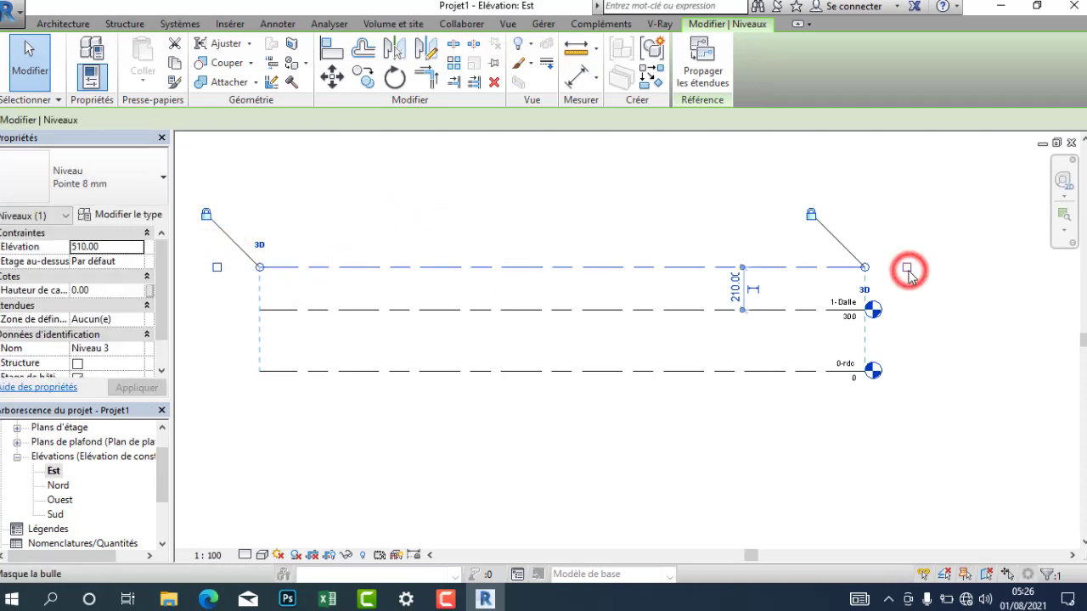
{"action": "left_click", "coordinate": [938, 248]}
Step: Rename level Niveau 3 as 2-Contour and rename its corresponding views too
{"action": "scroll", "coordinate": [900, 285], "scroll_direction": "up", "scroll_amount": 4}
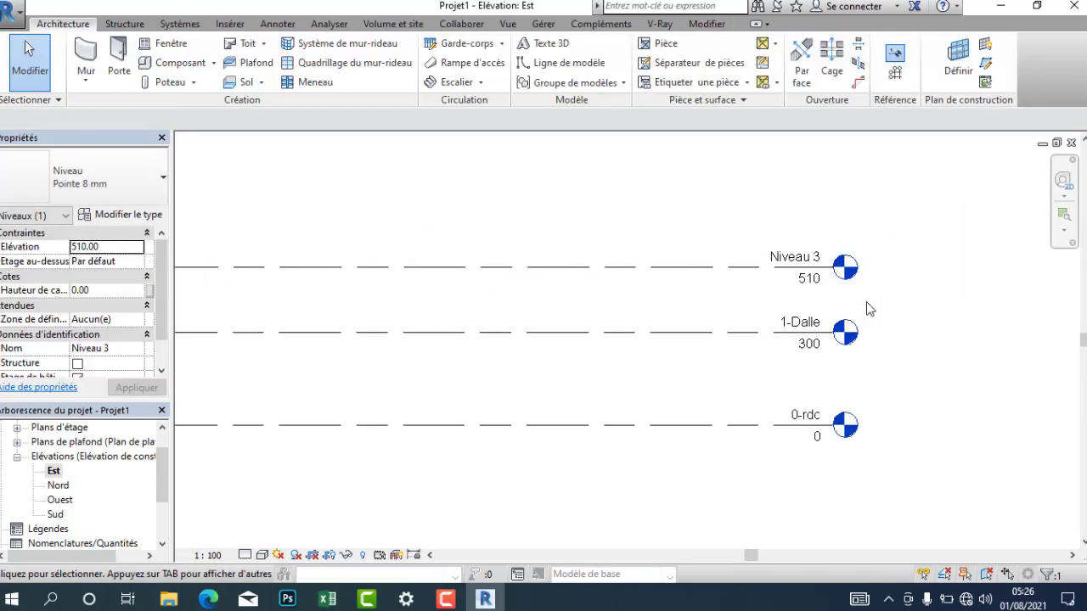
{"action": "left_click", "coordinate": [722, 226]}
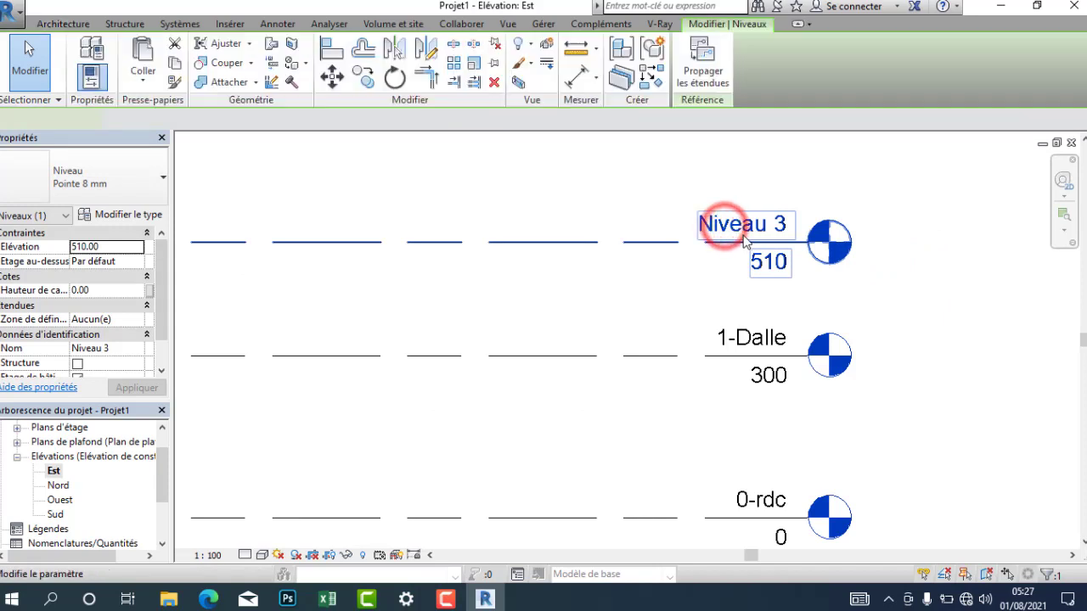
{"action": "left_click", "coordinate": [740, 226]}
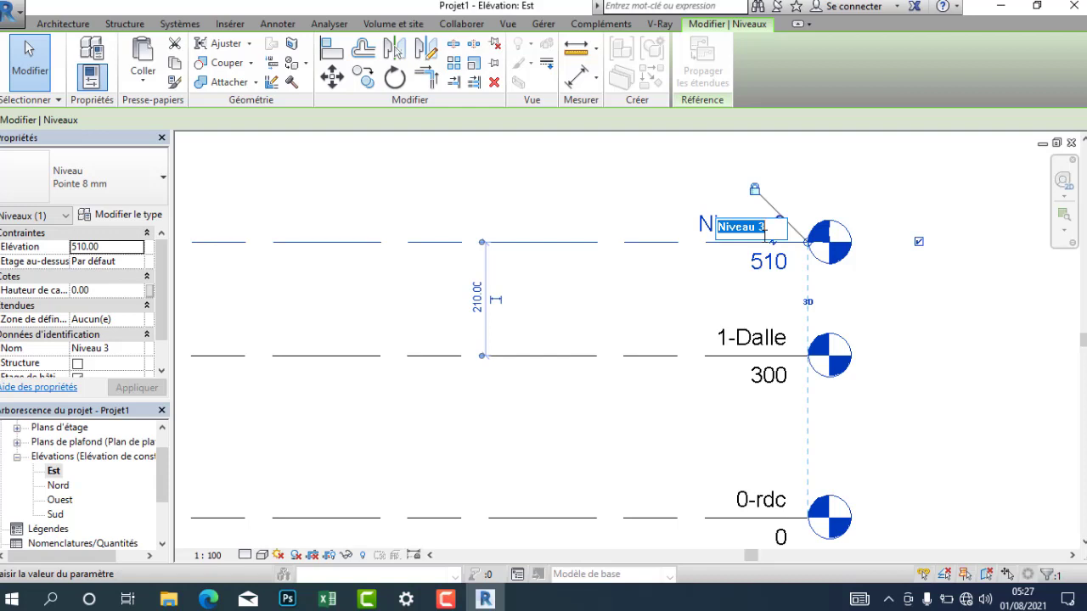
{"action": "type", "text": "c"}
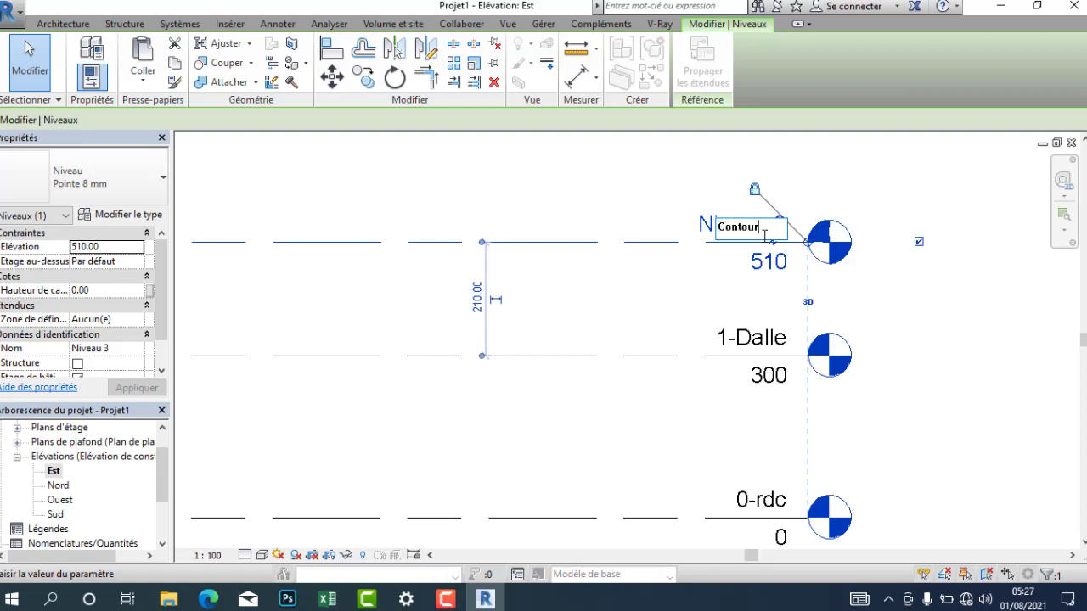
{"action": "left_click", "coordinate": [720, 233]}
{"action": "type", "text": "3-"}
{"action": "double_click", "coordinate": [720, 224]}
{"action": "key", "text": "BackSpace"}
{"action": "type", "text": "2-"}
{"action": "left_click", "coordinate": [915, 343]}
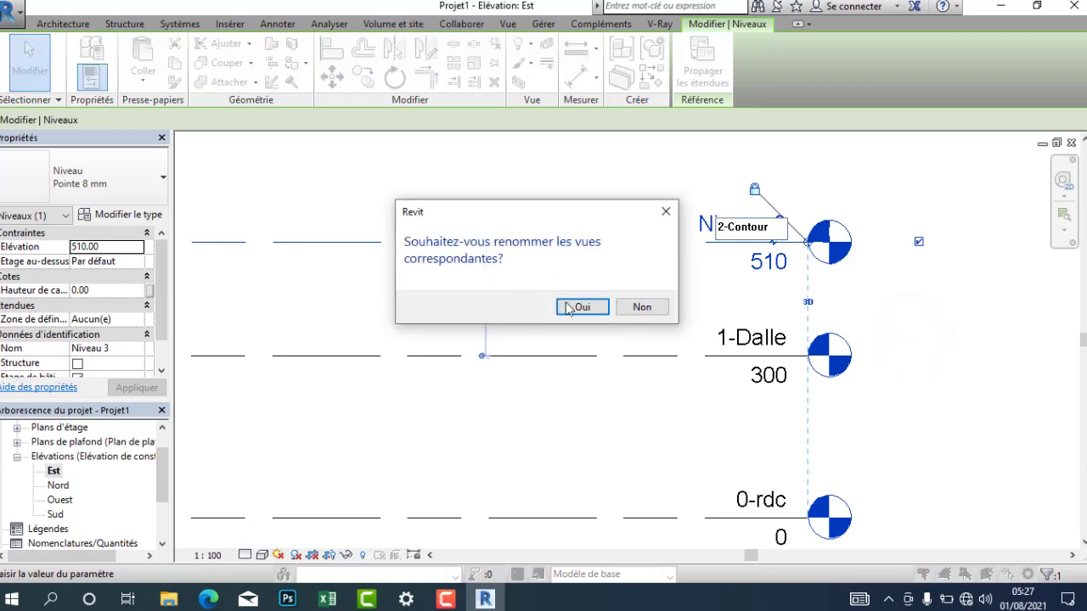
{"action": "left_click", "coordinate": [571, 308]}
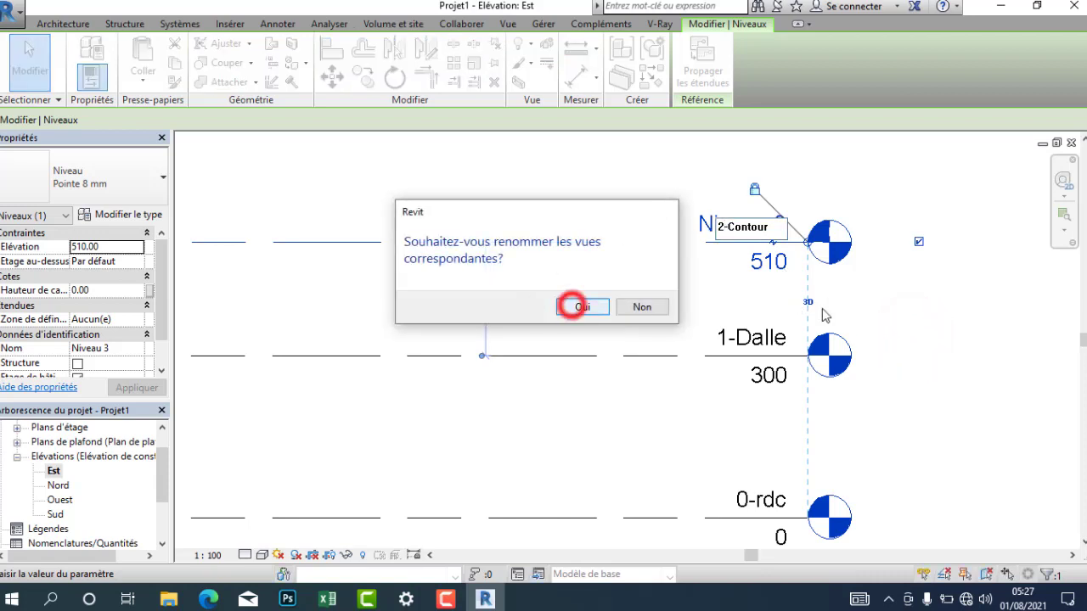
Step: Set the elevation of level 2-Contour to 400 cm and deselect the level
{"action": "left_click", "coordinate": [780, 268]}
{"action": "type", "text": "400"}
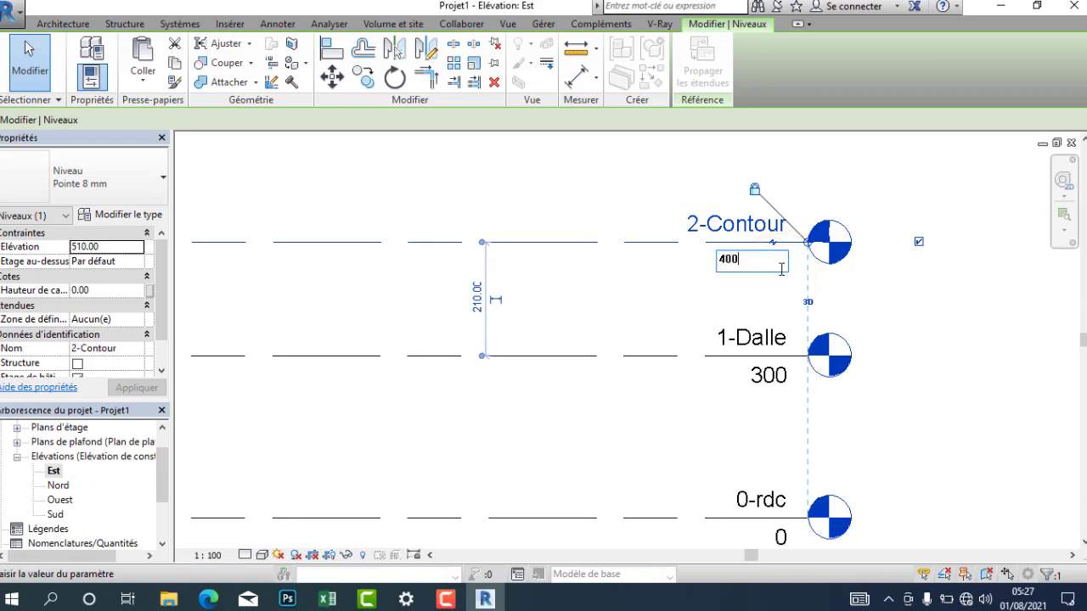
{"action": "key", "text": "Return"}
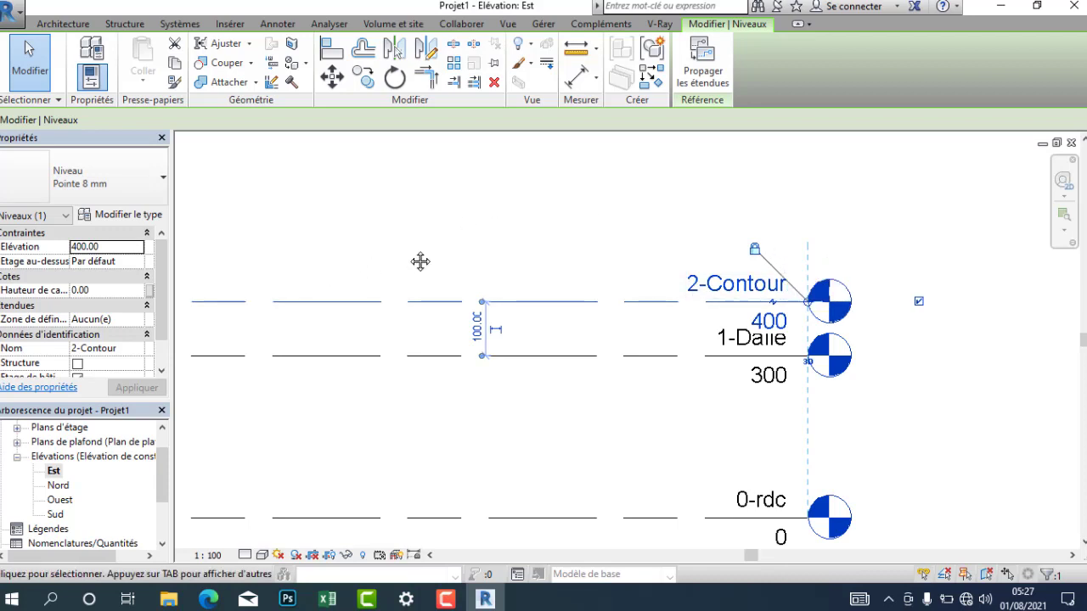
{"action": "middle_click_drag", "start_coordinate": [420, 259], "coordinate": [555, 226]}
{"action": "left_click", "coordinate": [546, 213]}
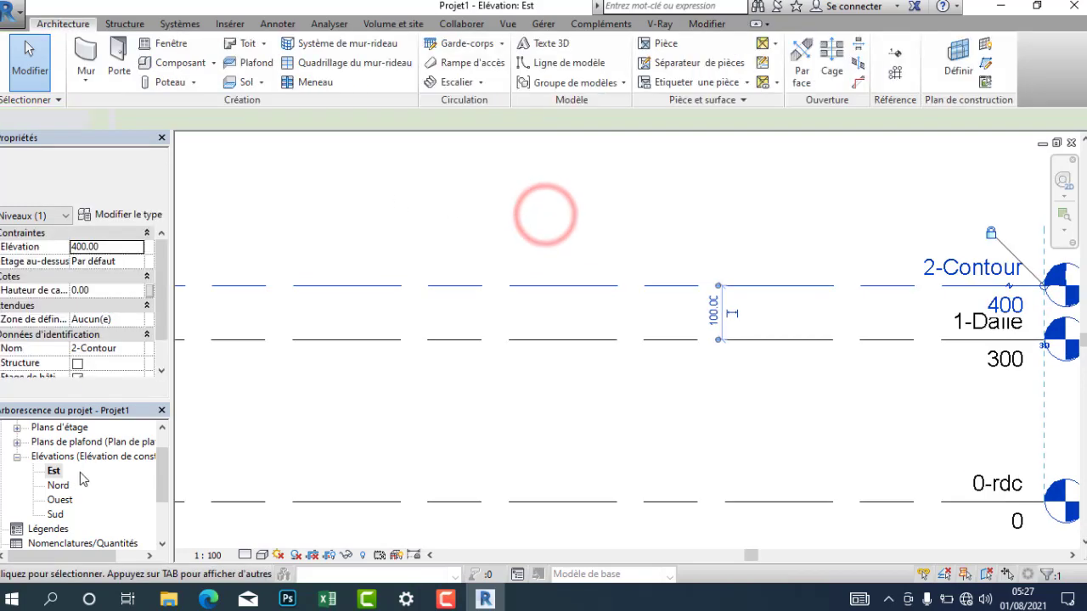
Step: Open the 0-rdc floor plan view
{"action": "left_click", "coordinate": [17, 428]}
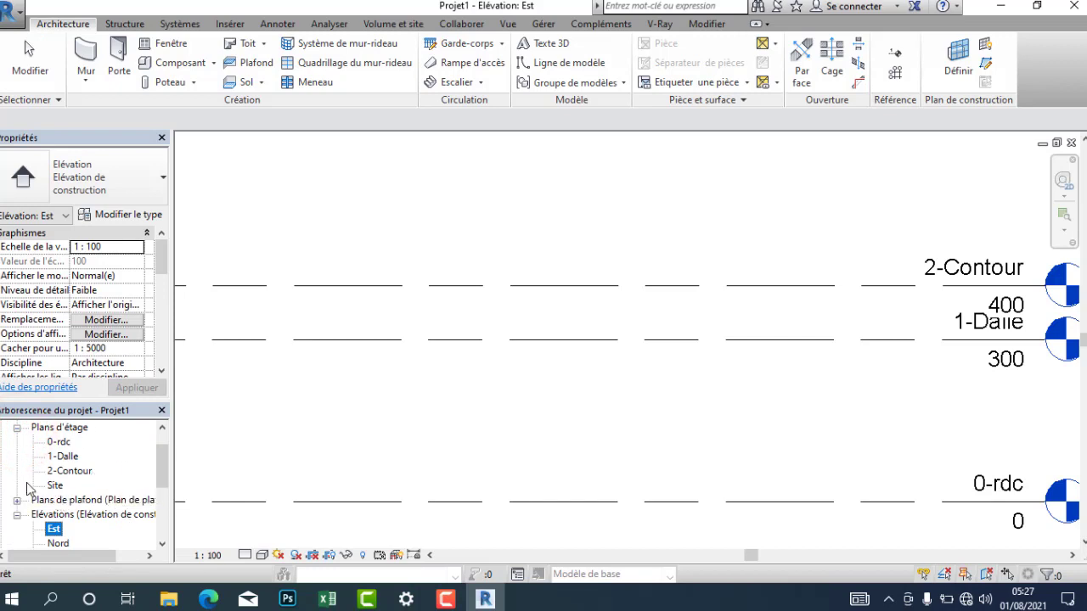
{"action": "double_click", "coordinate": [65, 443]}
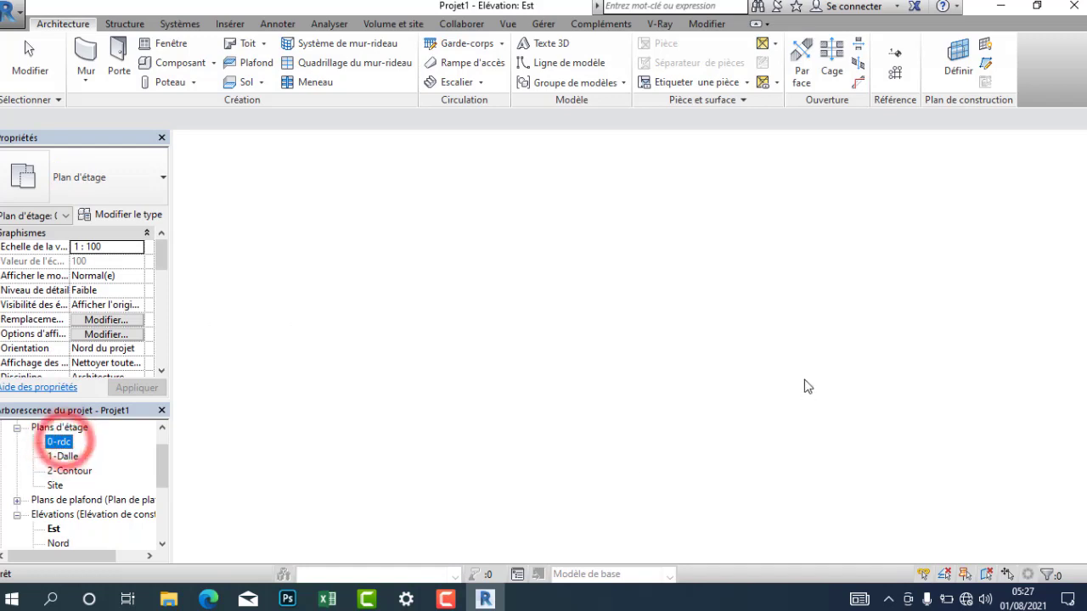
{"action": "middle_click_drag", "start_coordinate": [770, 363], "coordinate": [668, 364]}
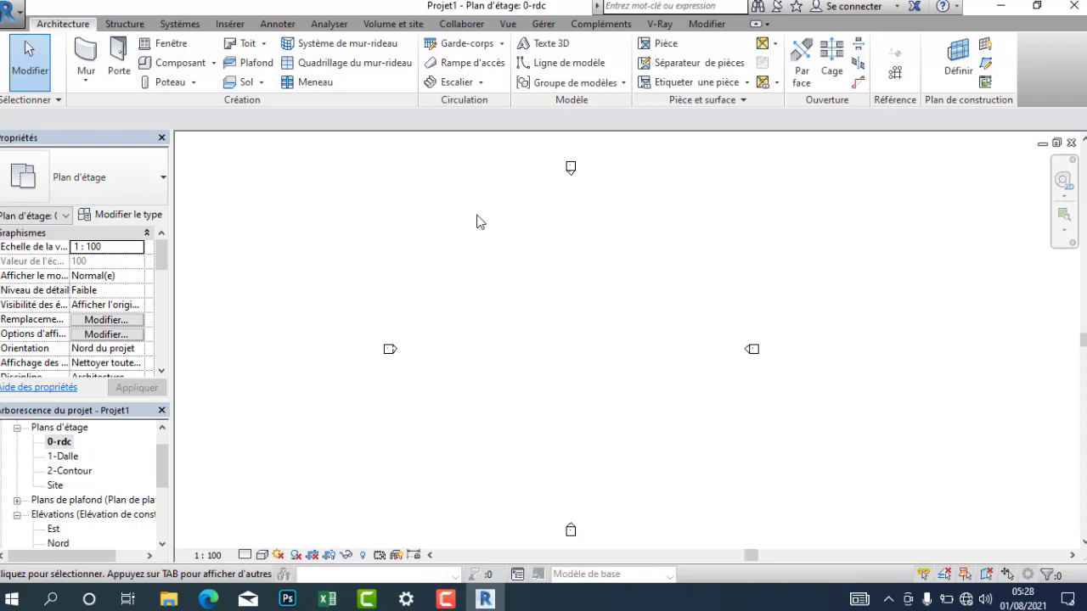
Step: Start placing a wall on 0-rdc and set its top constraint to level 1-Dalle
{"action": "left_click", "coordinate": [85, 51]}
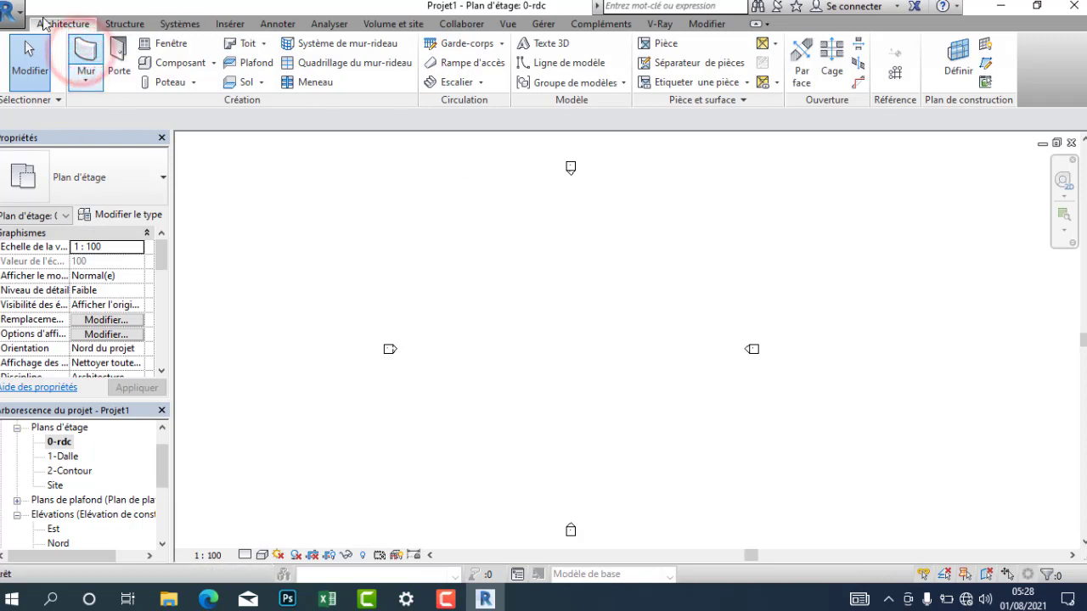
{"action": "left_click", "coordinate": [85, 46]}
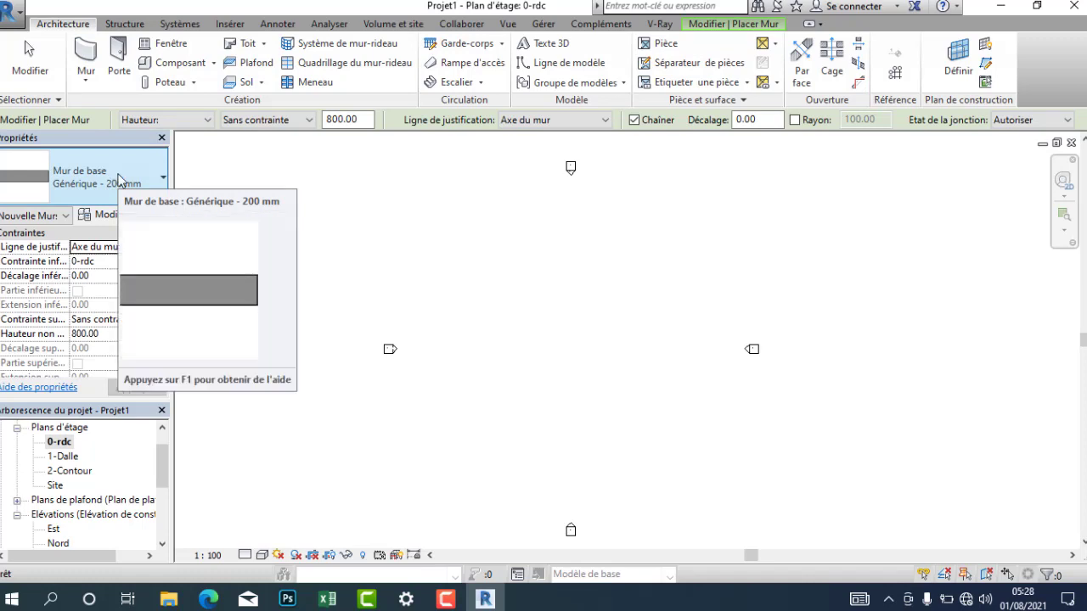
{"action": "left_click", "coordinate": [87, 50]}
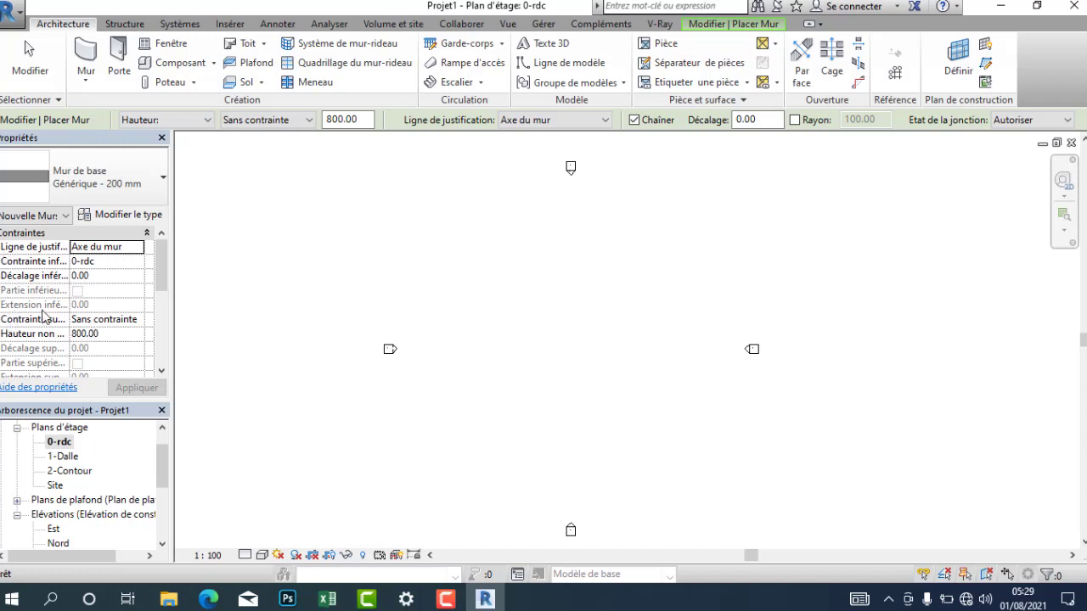
{"action": "left_click", "coordinate": [139, 319]}
{"action": "left_click", "coordinate": [137, 319]}
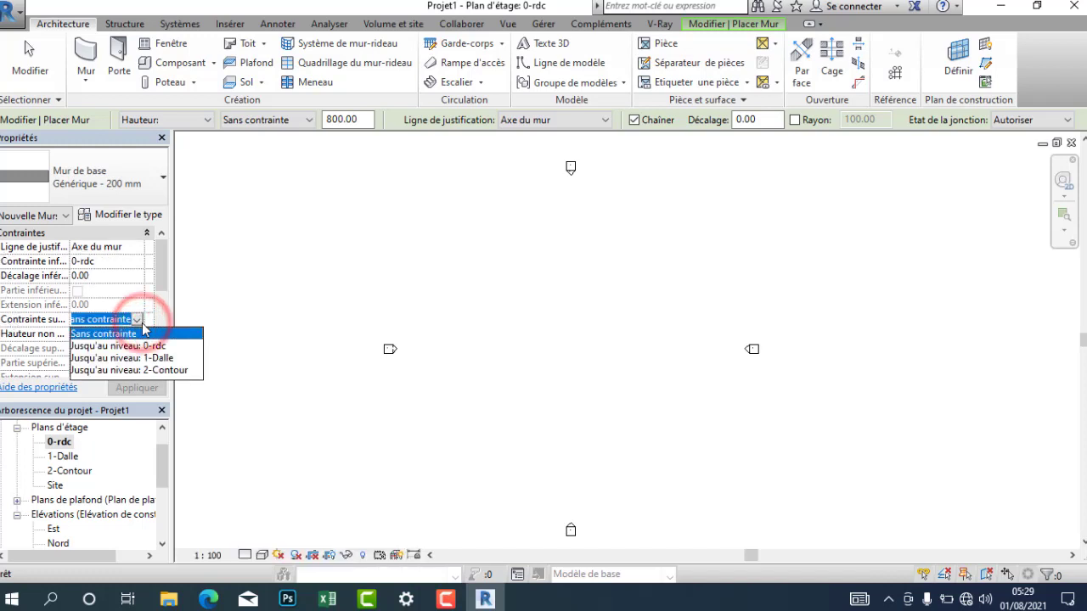
{"action": "left_click", "coordinate": [136, 358]}
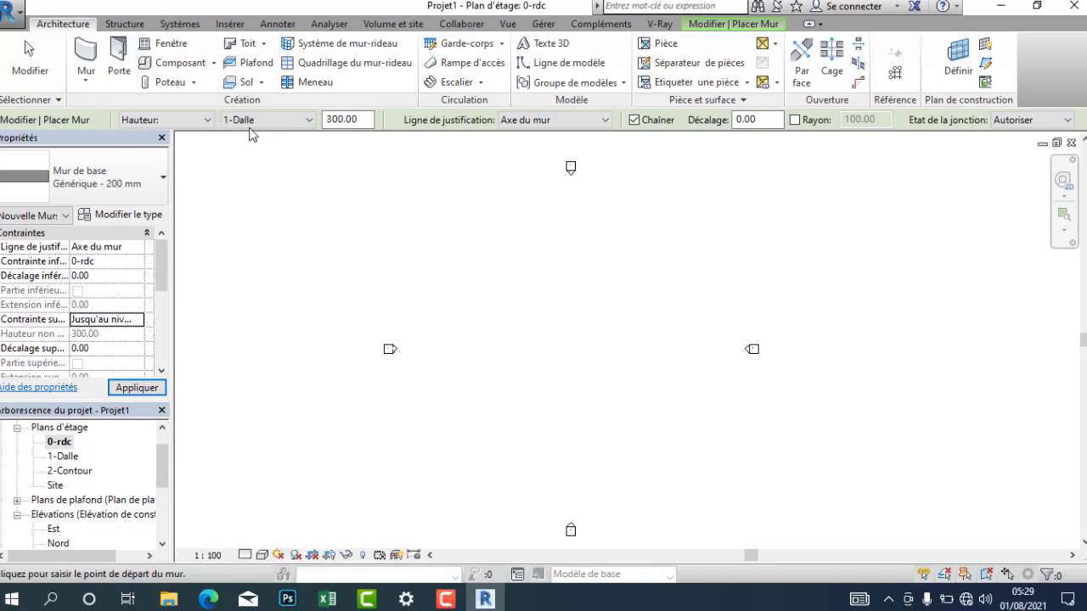
Step: Set the wall's location line to Nu fini: Extérieur
{"action": "middle_click_drag", "start_coordinate": [543, 333], "coordinate": [463, 295]}
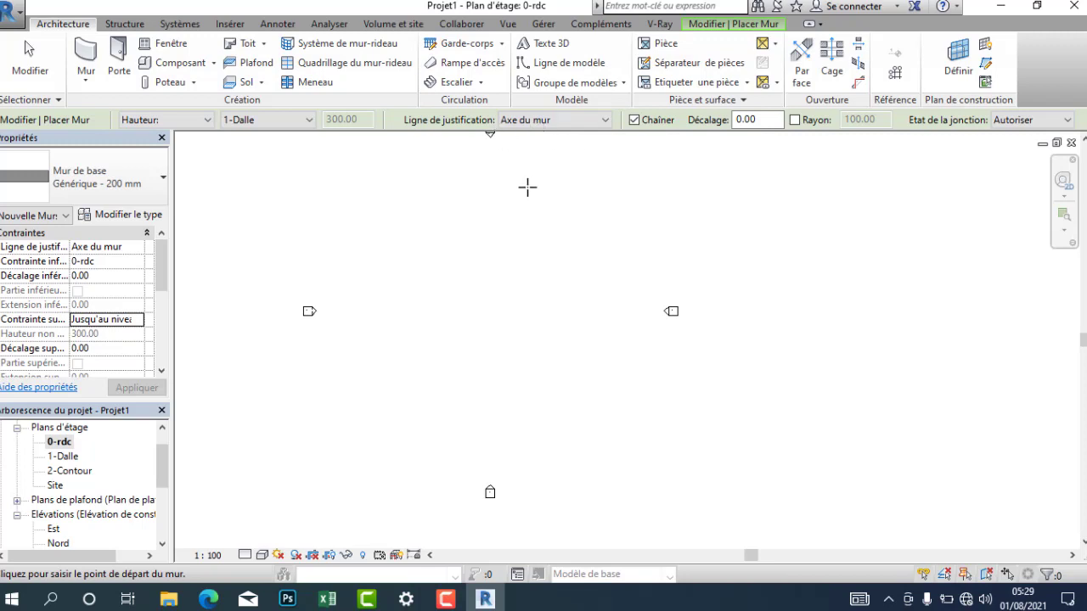
{"action": "middle_click_drag", "start_coordinate": [526, 187], "coordinate": [529, 177]}
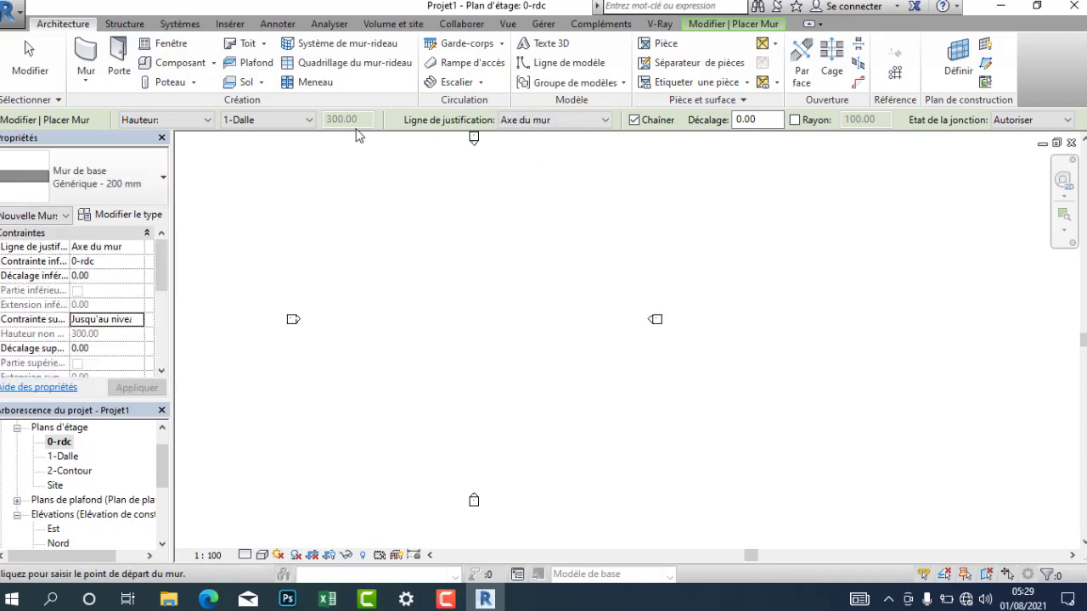
{"action": "left_click", "coordinate": [544, 126]}
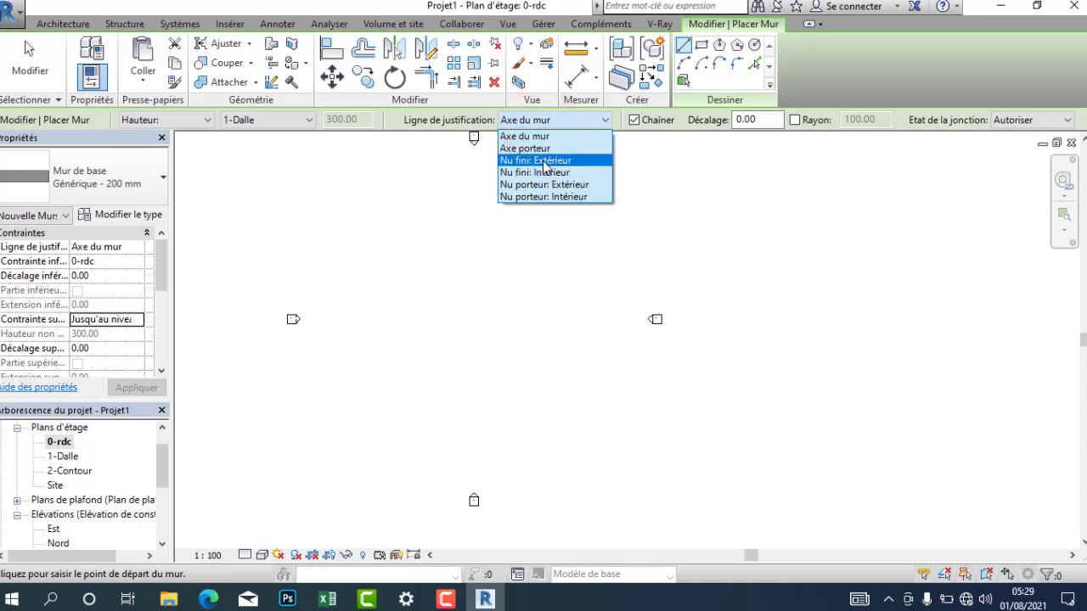
{"action": "left_click", "coordinate": [545, 161]}
Step: Draw a horizontal wall 900 cm long to the right, starting in the upper-left area between the elevation markers
{"action": "middle_click_drag", "start_coordinate": [349, 334], "coordinate": [422, 322]}
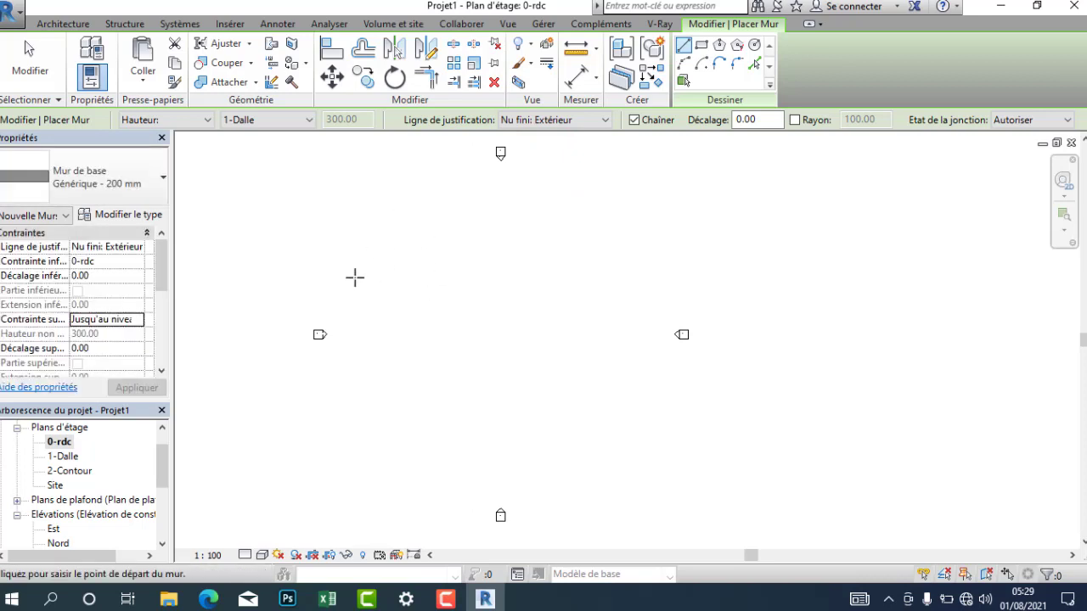
{"action": "scroll", "coordinate": [422, 262], "scroll_direction": "up", "scroll_amount": 1}
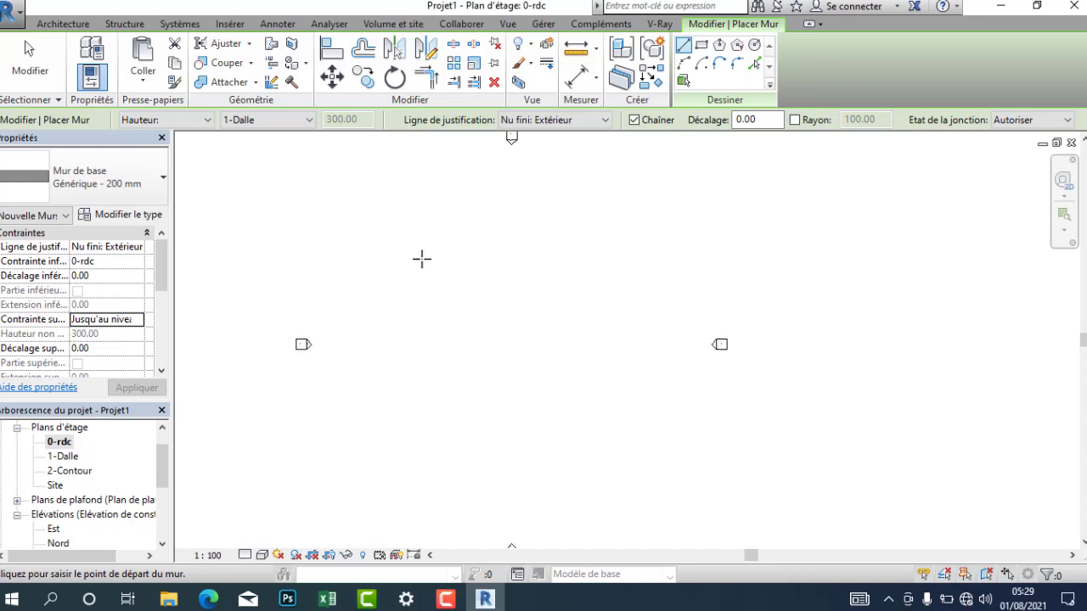
{"action": "middle_click_drag", "start_coordinate": [421, 258], "coordinate": [411, 315]}
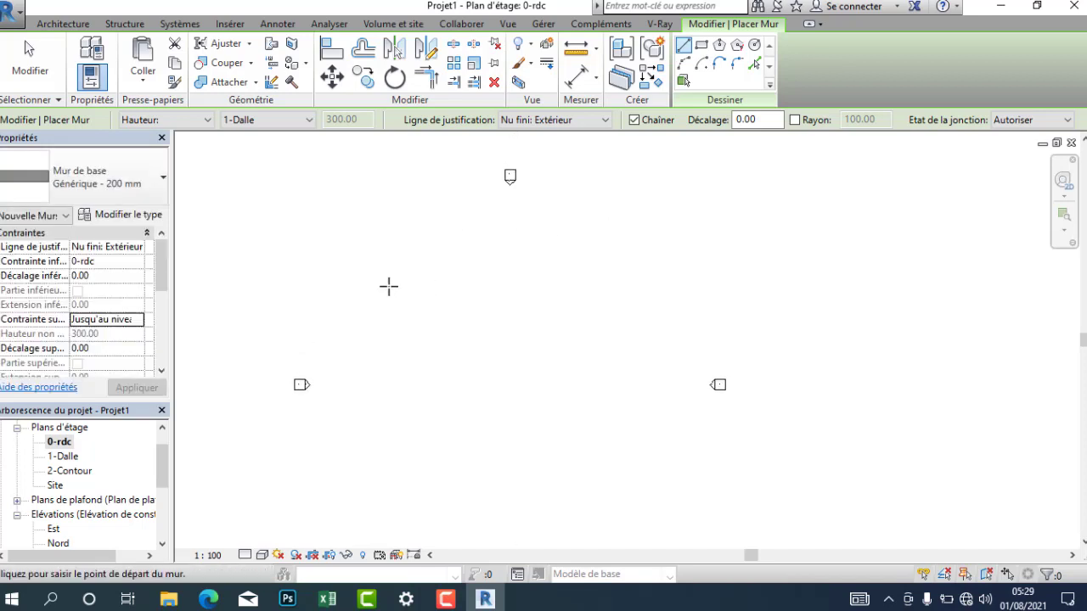
{"action": "left_click", "coordinate": [384, 300]}
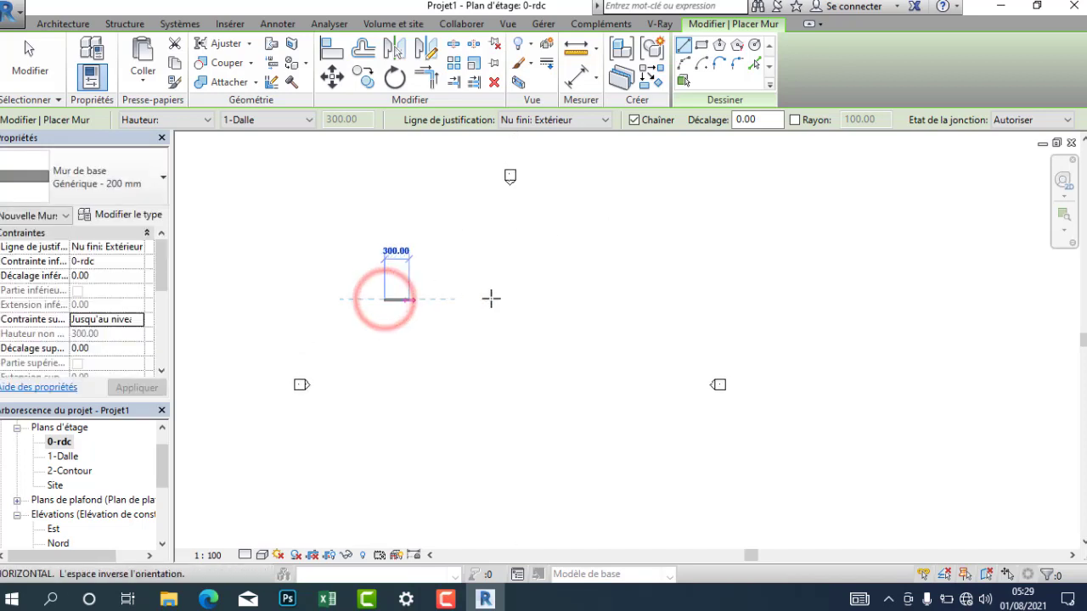
{"action": "scroll", "coordinate": [544, 295], "scroll_direction": "up", "scroll_amount": 1}
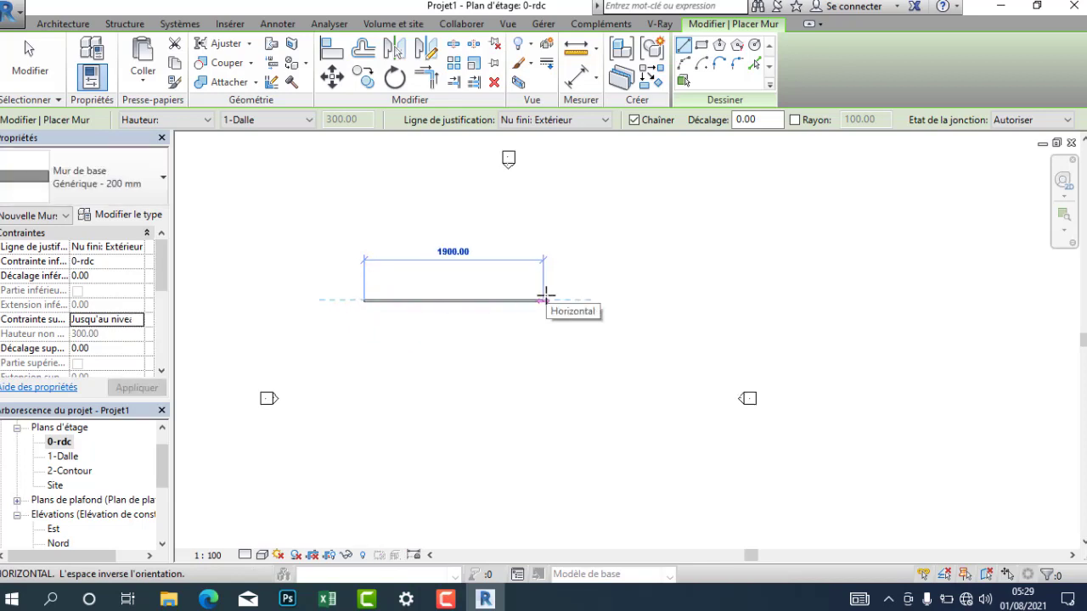
{"action": "type", "text": "6"}
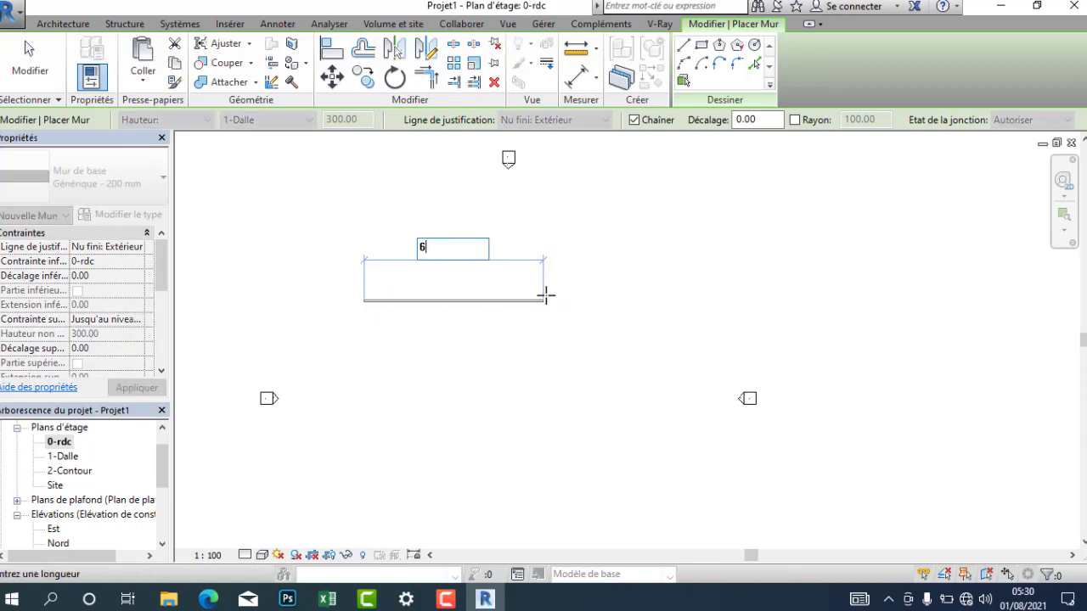
{"action": "type", "text": "00"}
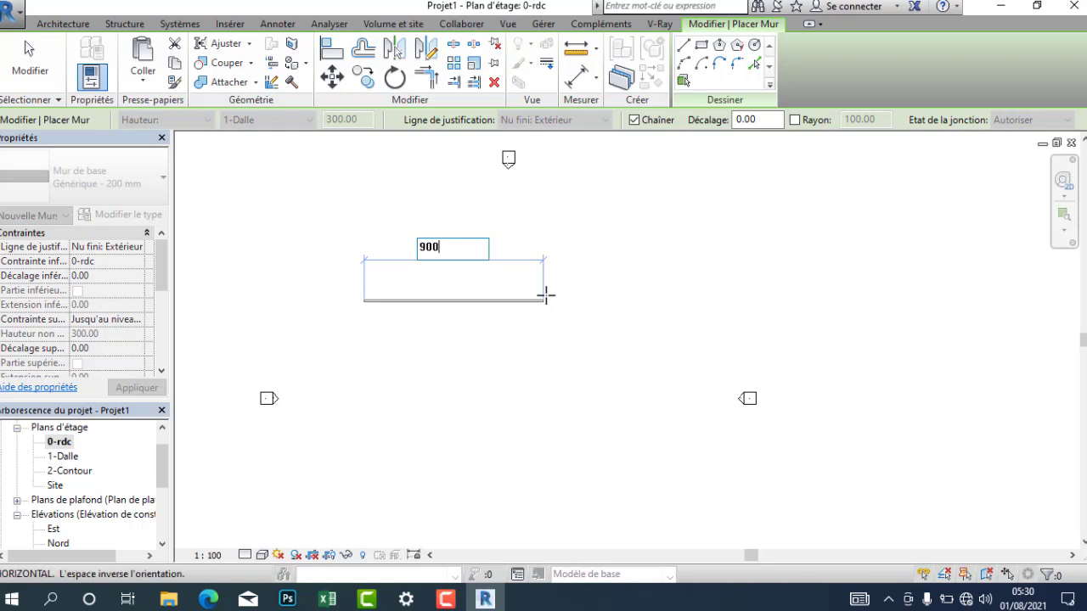
{"action": "key", "text": "Return"}
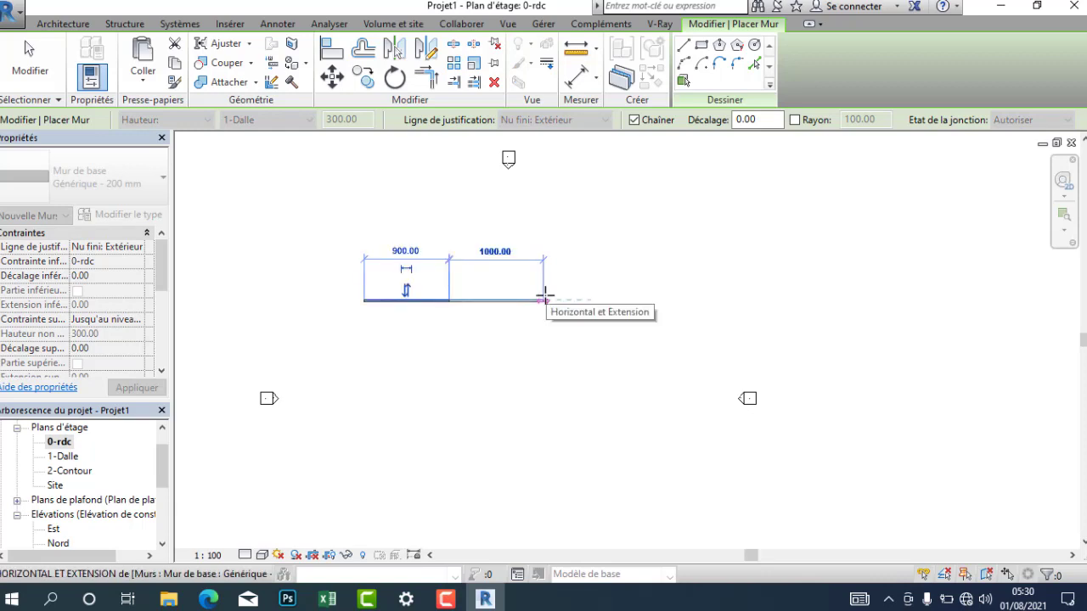
{"action": "key", "text": "Escape"}
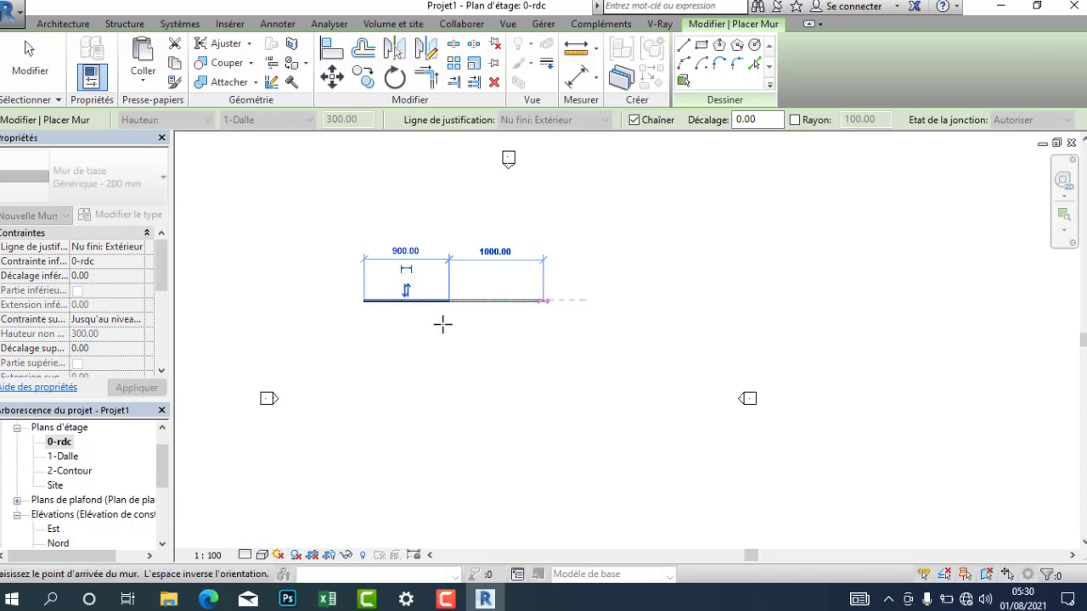
Step: Continue the wall chain from the 900 cm wall's right end with a 300 cm segment downward and a 150 cm segment to the left
{"action": "scroll", "coordinate": [441, 324], "scroll_direction": "up", "scroll_amount": 3}
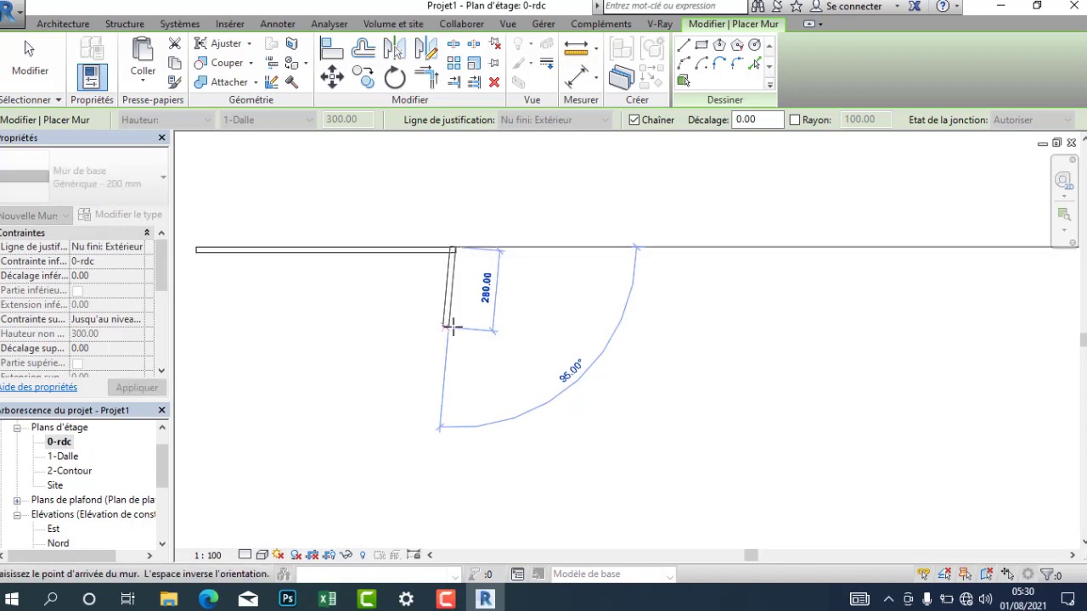
{"action": "type", "text": "300"}
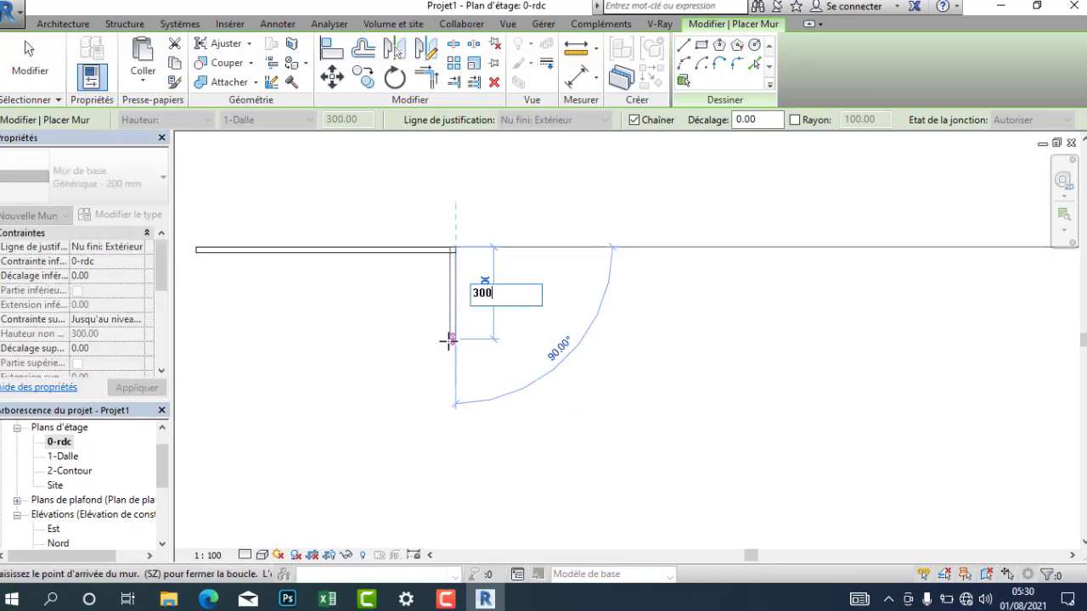
{"action": "key", "text": "Return"}
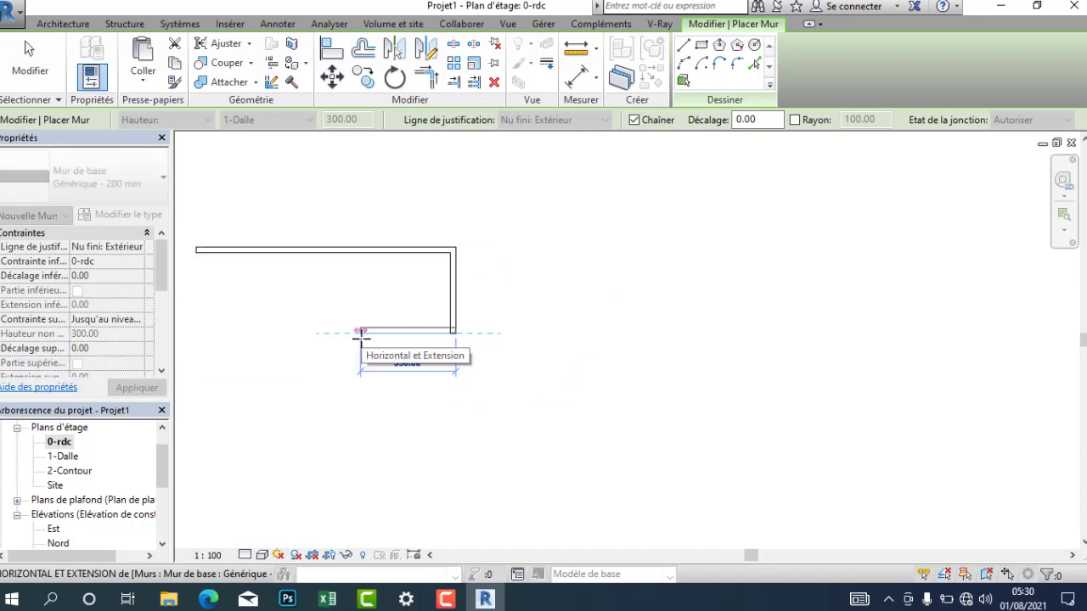
{"action": "type", "text": "150"}
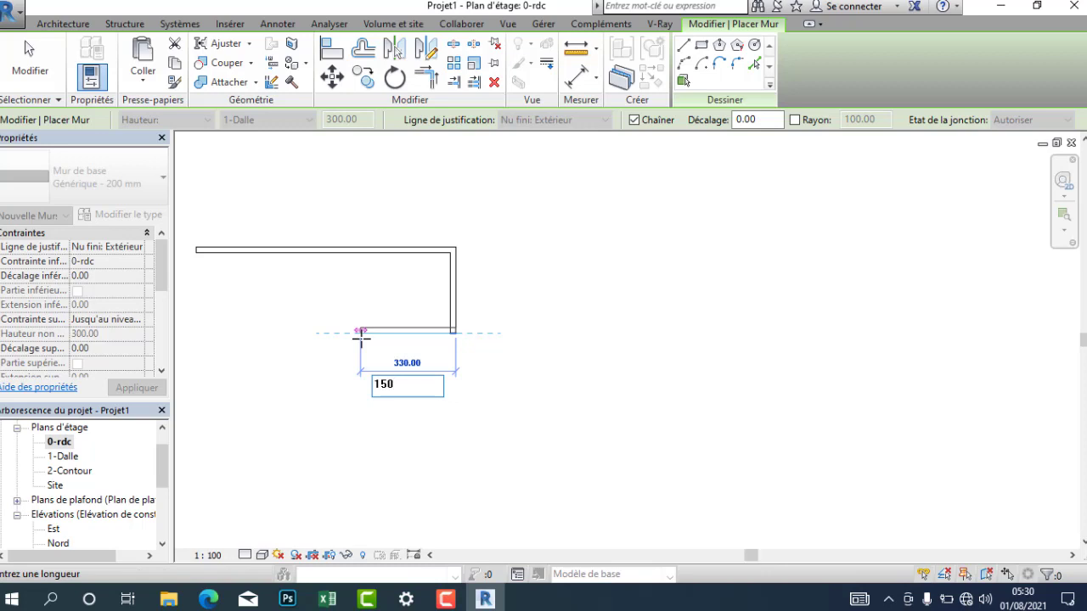
{"action": "key", "text": "Return"}
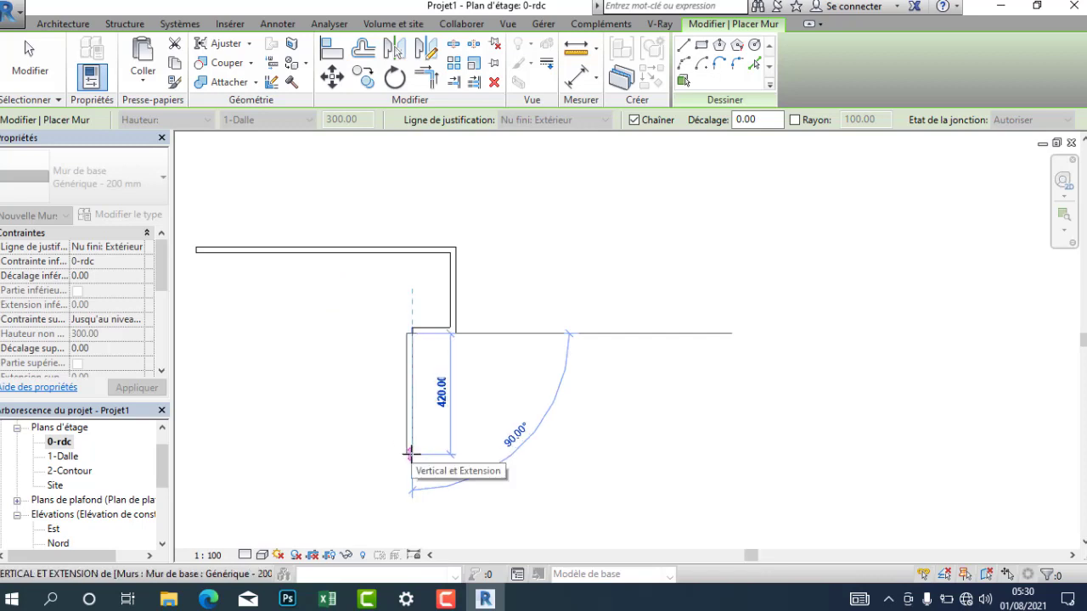
Step: Continue the wall chain with a 550 cm segment downward and a 500 cm segment to the left
{"action": "type", "text": "55"}
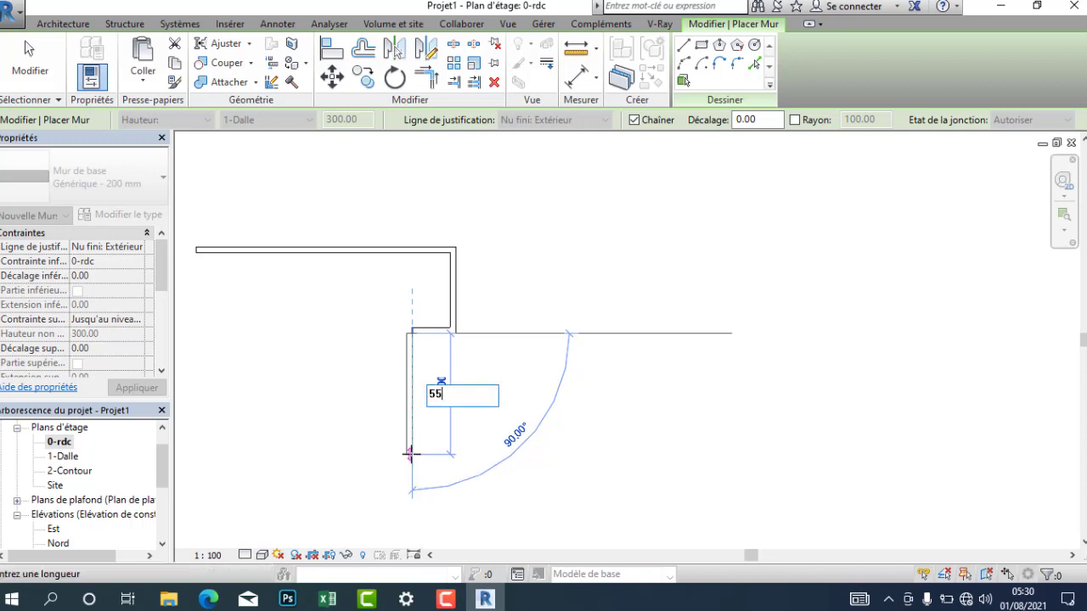
{"action": "type", "text": "0"}
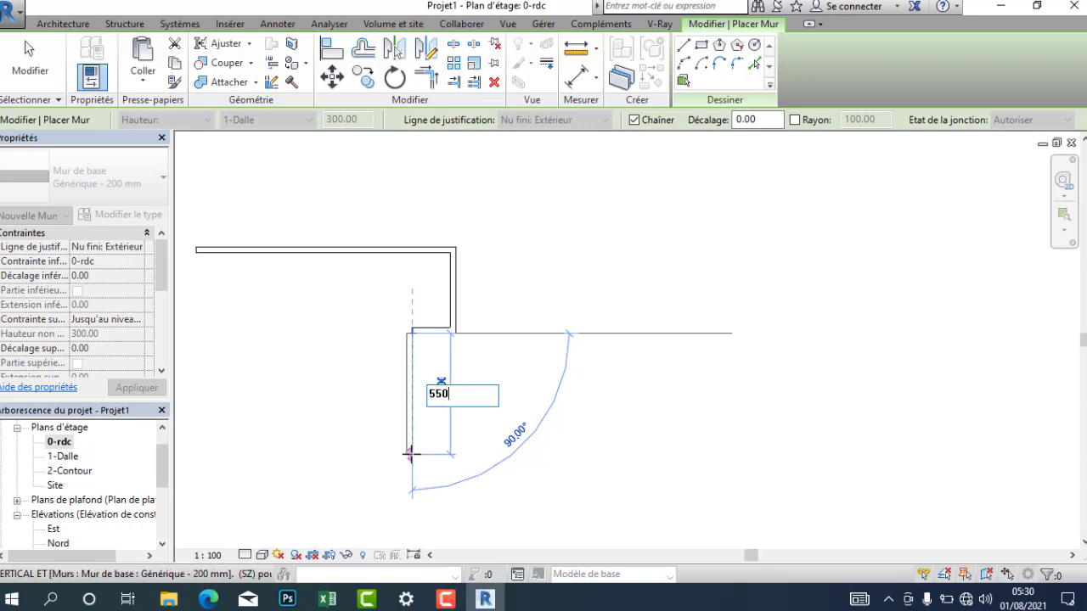
{"action": "key", "text": "Return"}
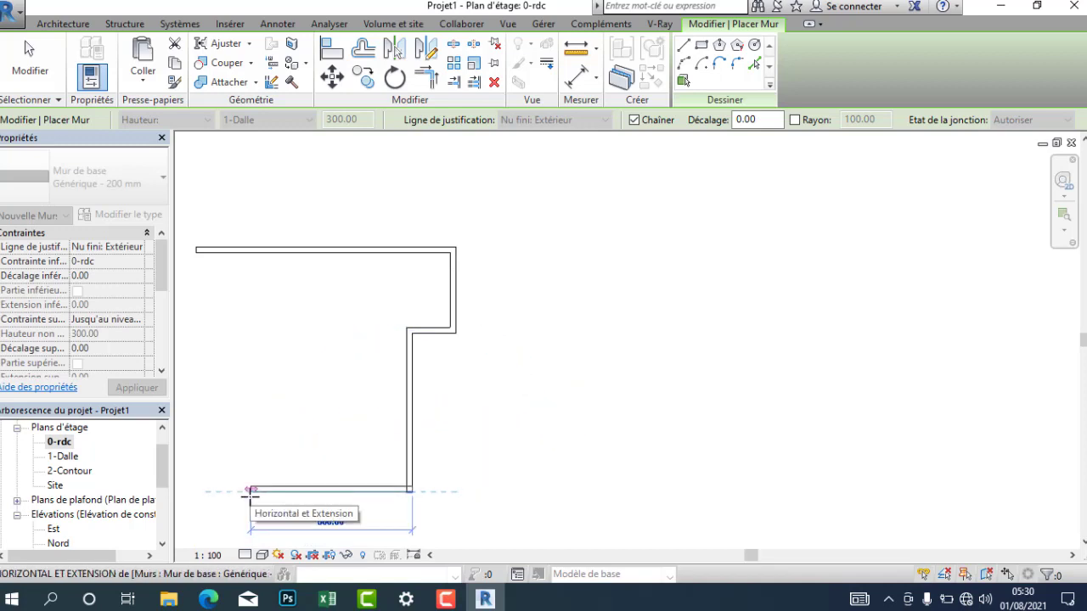
{"action": "type", "text": "500"}
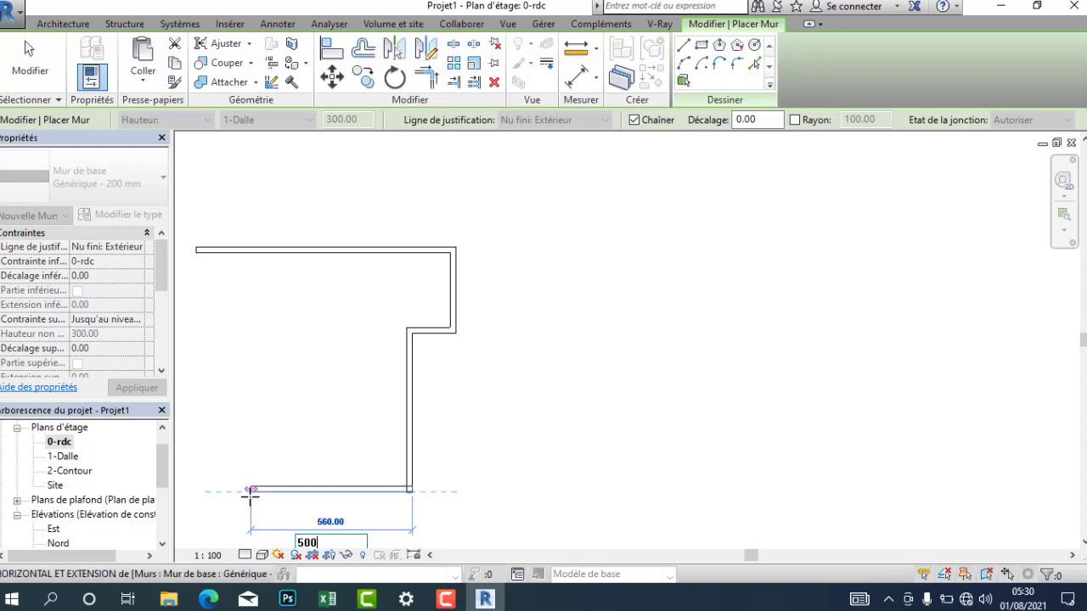
{"action": "key", "text": "Return"}
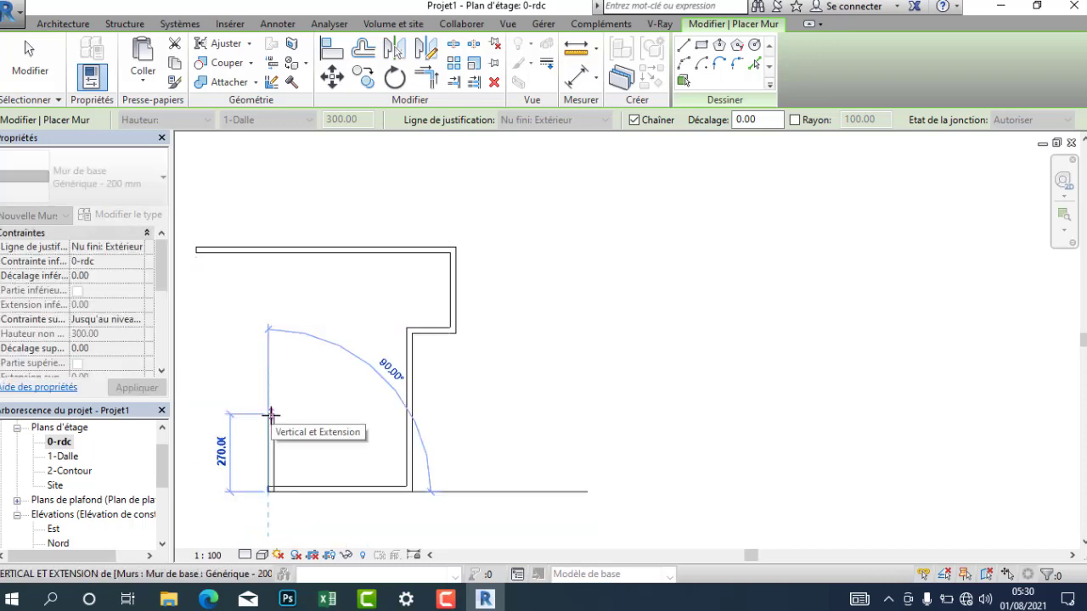
Step: Continue the wall chain with a 250 cm segment upward and a 230 cm segment to the left
{"action": "type", "text": "250"}
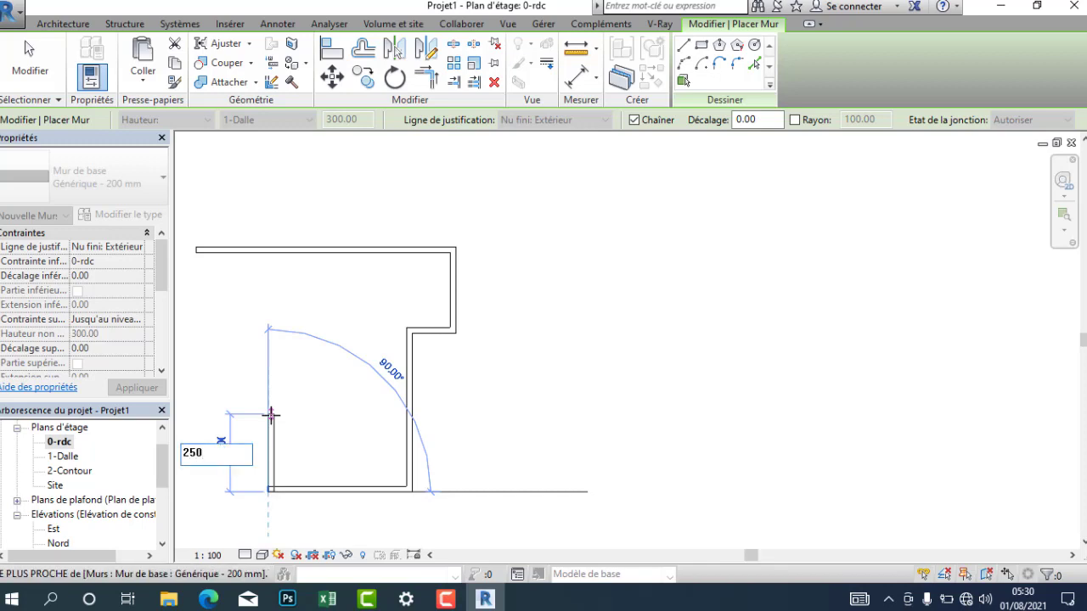
{"action": "key", "text": "Return"}
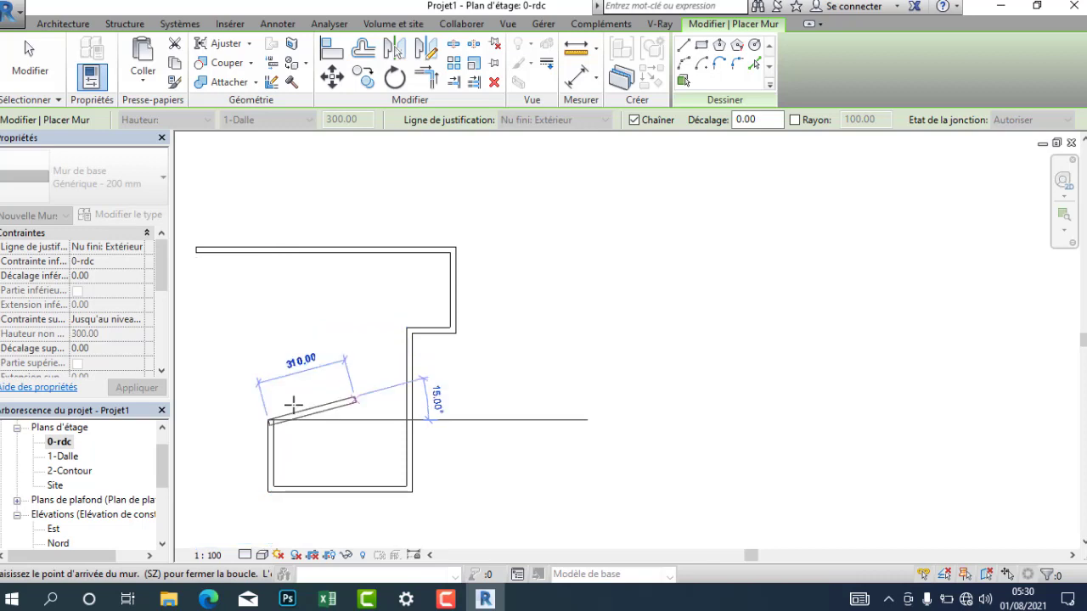
{"action": "middle_click_drag", "start_coordinate": [369, 406], "coordinate": [400, 416]}
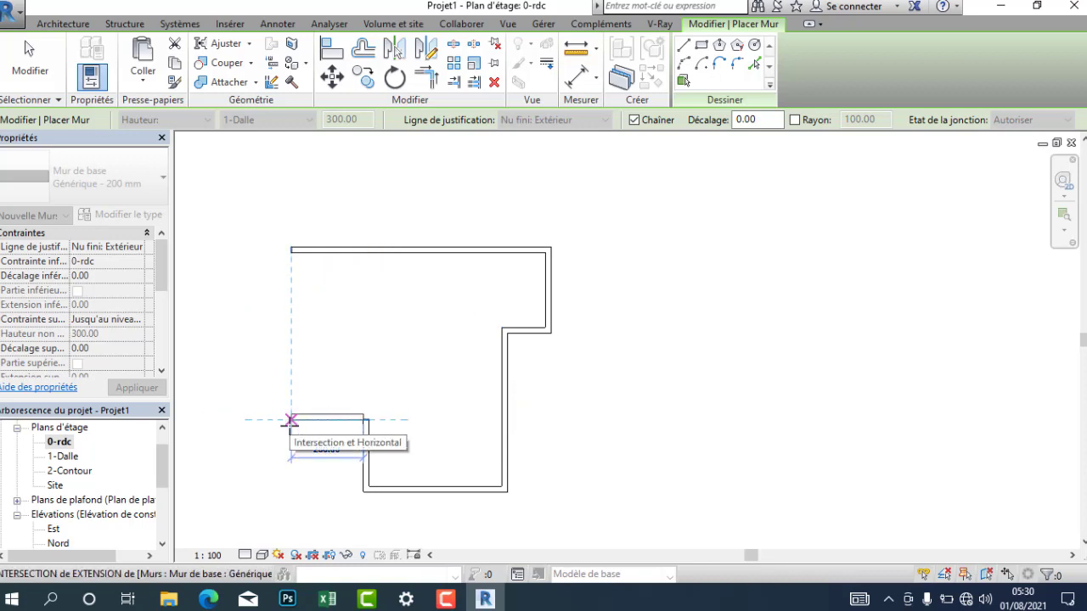
{"action": "type", "text": "3"}
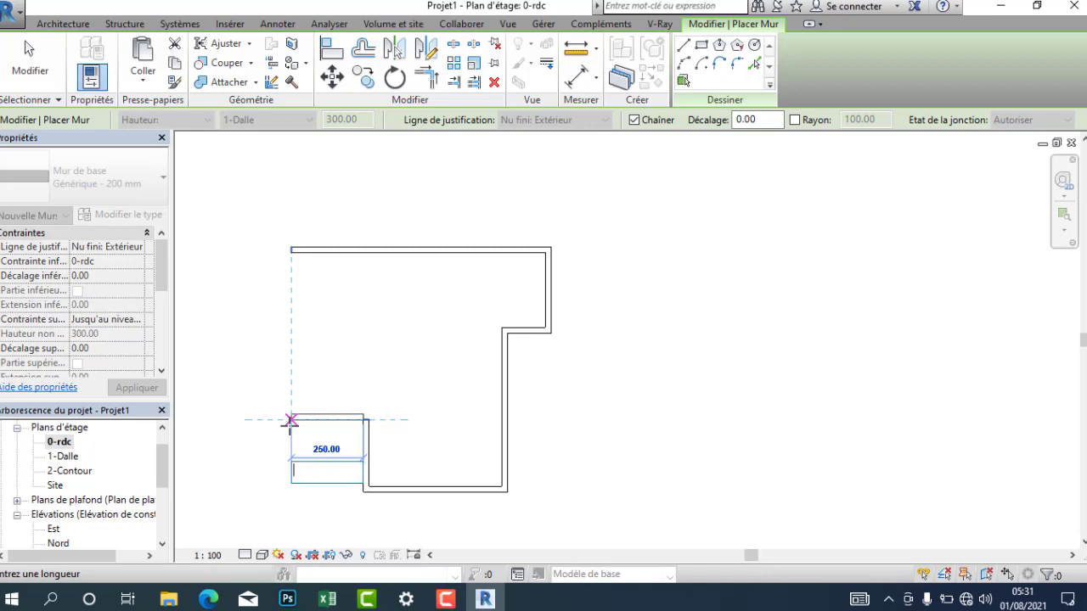
{"action": "type", "text": "230"}
{"action": "key", "text": "Return"}
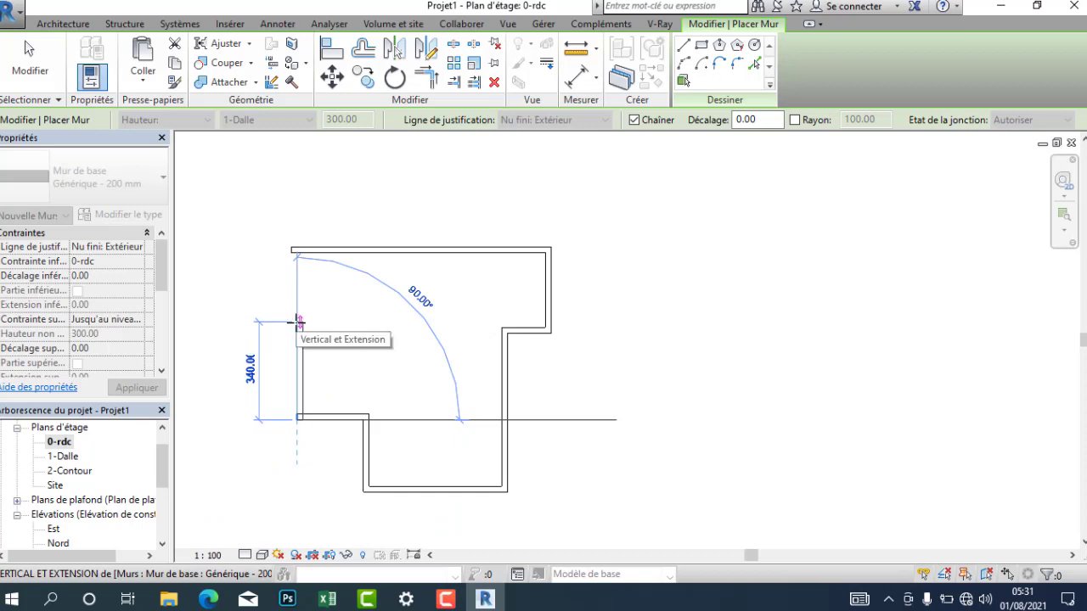
Step: Add a vertical wall segment about 340 cm upward toward the upper wall, and finish placing walls
{"action": "left_click", "coordinate": [297, 322]}
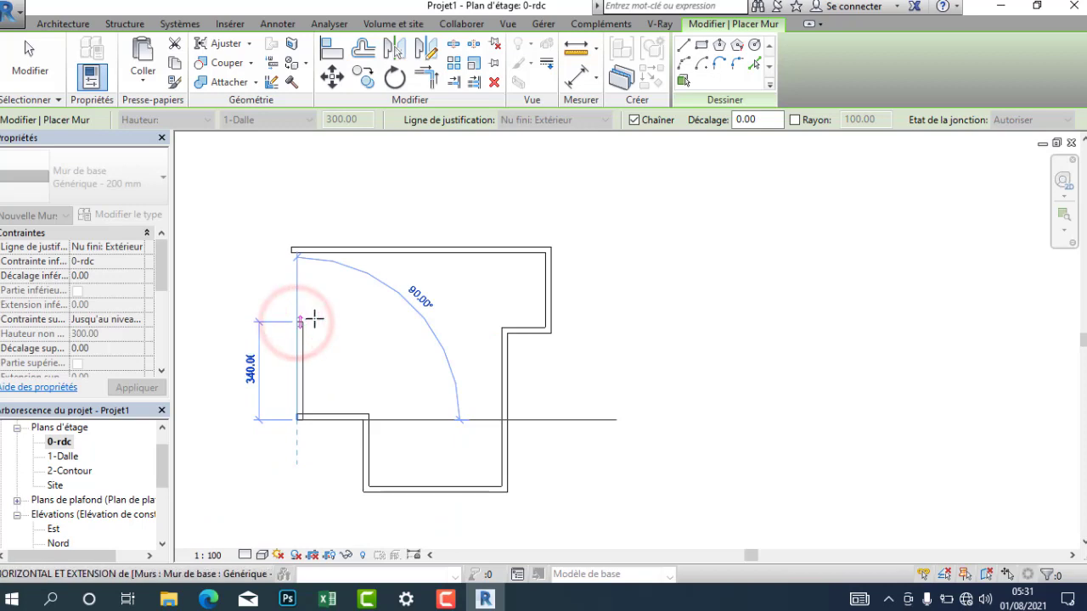
{"action": "right_click", "coordinate": [347, 300]}
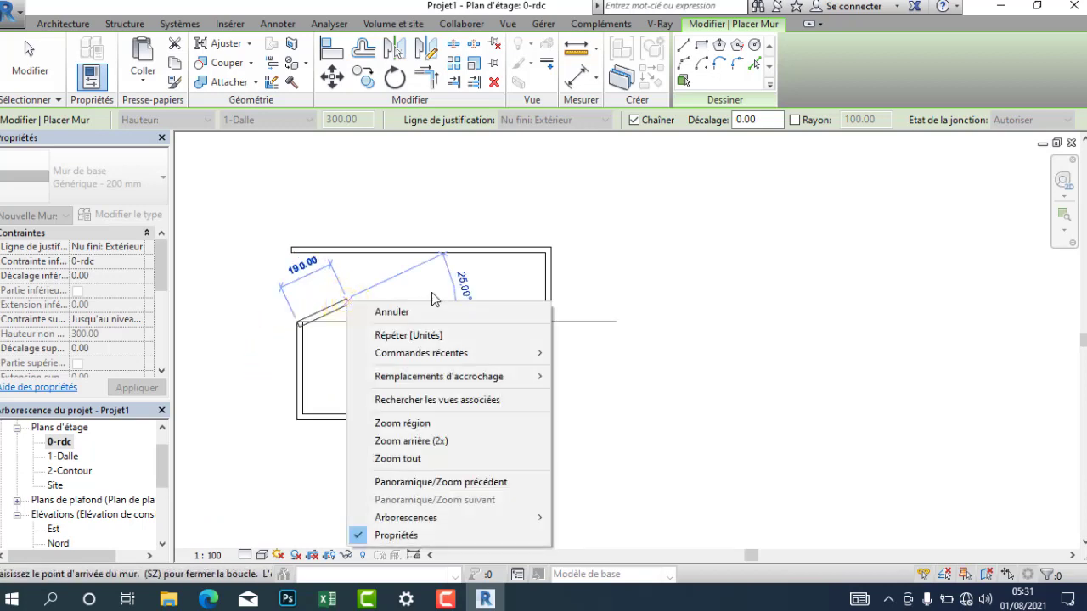
{"action": "left_click", "coordinate": [441, 311]}
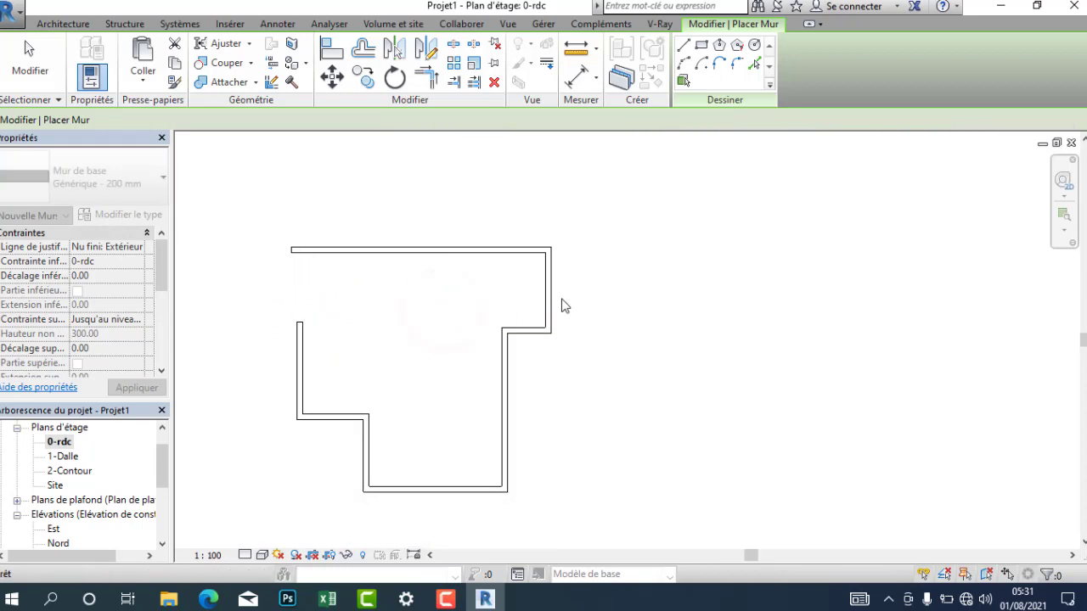
{"action": "scroll", "coordinate": [488, 348], "scroll_direction": "down", "scroll_amount": 2}
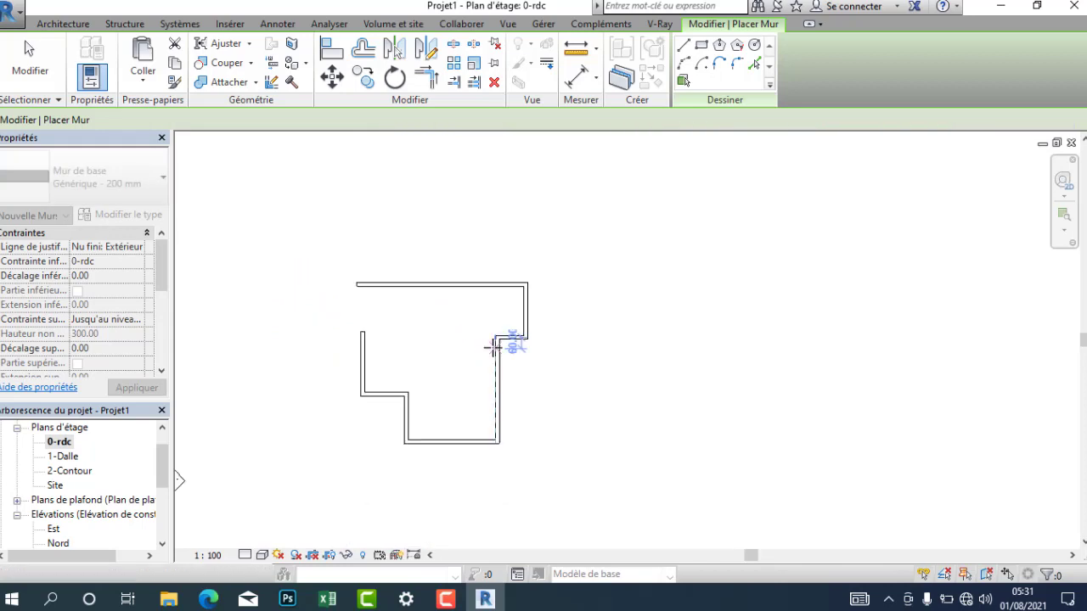
{"action": "right_click", "coordinate": [500, 344]}
{"action": "left_click", "coordinate": [543, 110]}
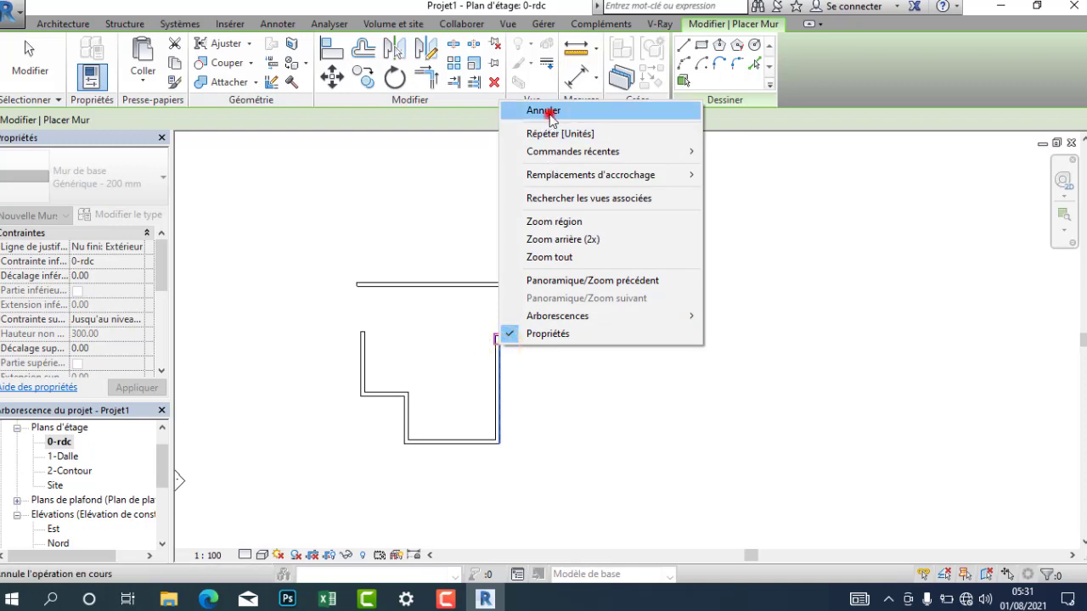
{"action": "key", "text": "Escape"}
Step: Stretch the short 150 cm wall's left end past the left vertical wall, to about 930 cm long
{"action": "left_click", "coordinate": [510, 337]}
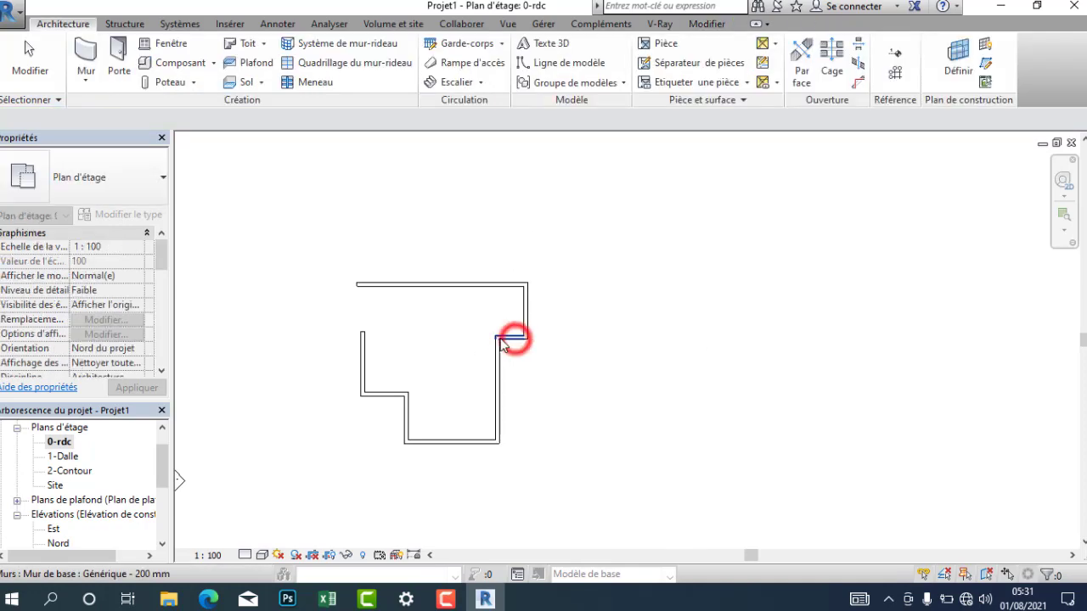
{"action": "left_click", "coordinate": [501, 340]}
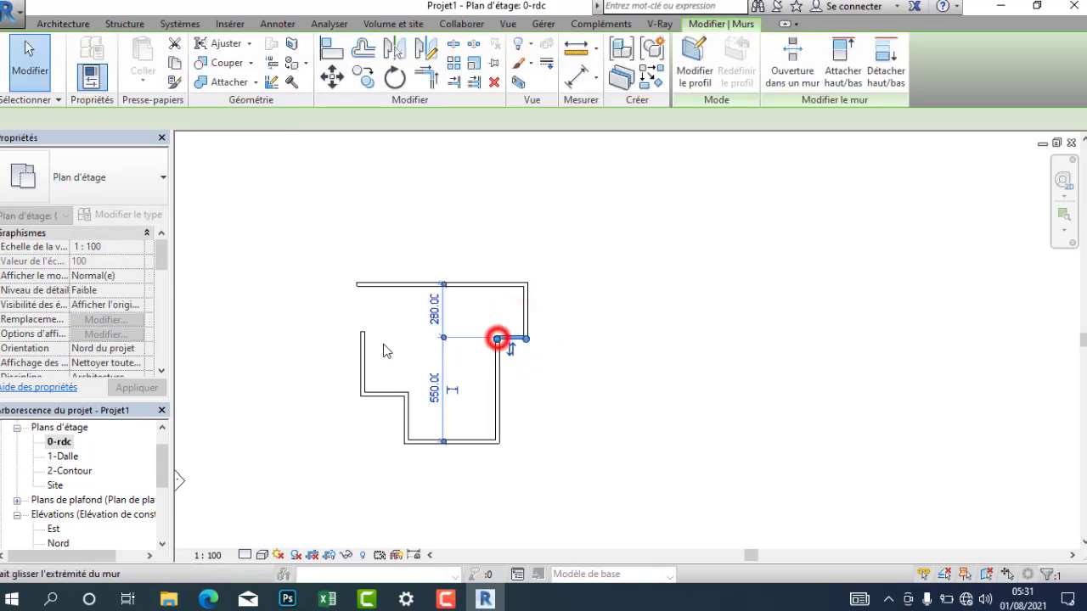
{"action": "mouse_move", "coordinate": [358, 335]}
{"action": "left_mouse_down"}
{"action": "mouse_move", "coordinate": [347, 329]}
{"action": "mouse_move", "coordinate": [357, 338]}
{"action": "left_mouse_up"}
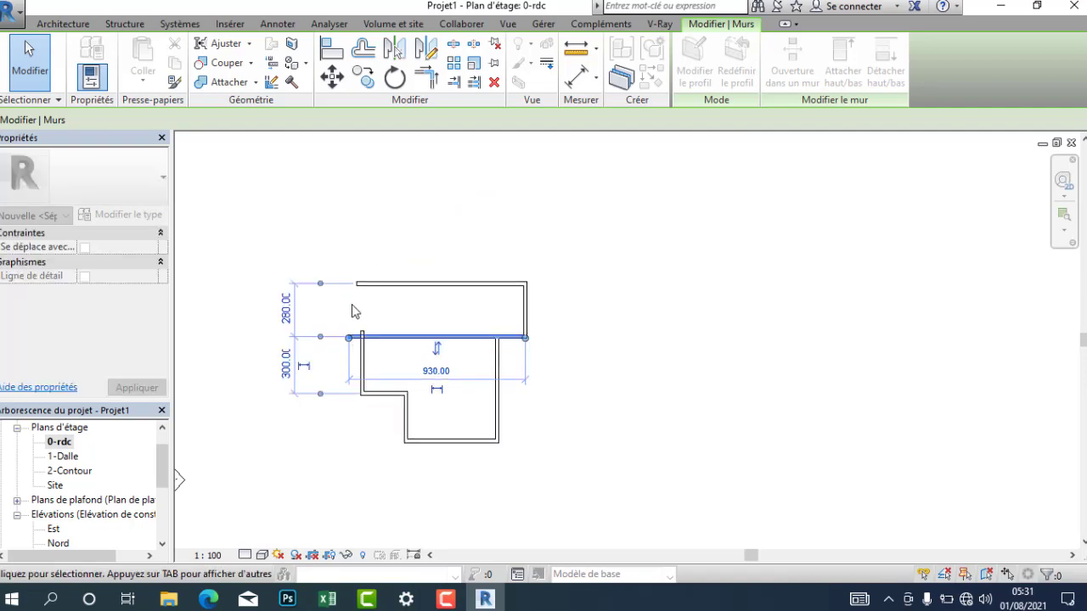
{"action": "scroll", "coordinate": [353, 312], "scroll_direction": "up", "scroll_amount": 2}
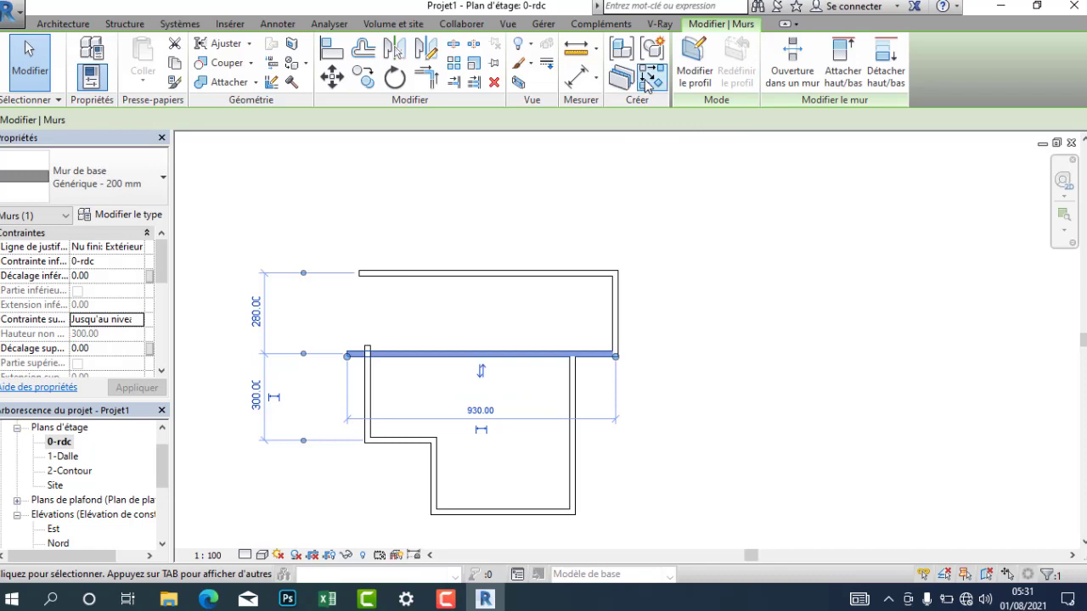
Step: Draw a similar vertical wall about 260 cm long, from the extended horizontal wall up to the upper wall's left end, and finish placing walls
{"action": "left_click", "coordinate": [651, 76]}
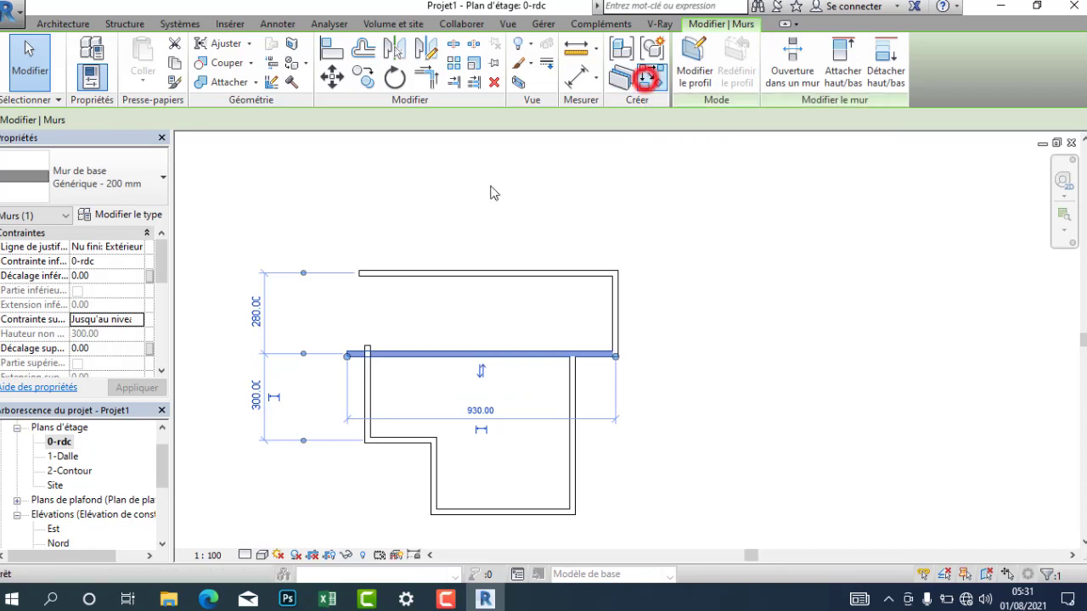
{"action": "scroll", "coordinate": [359, 352], "scroll_direction": "up", "scroll_amount": 2}
{"action": "left_click", "coordinate": [369, 356]}
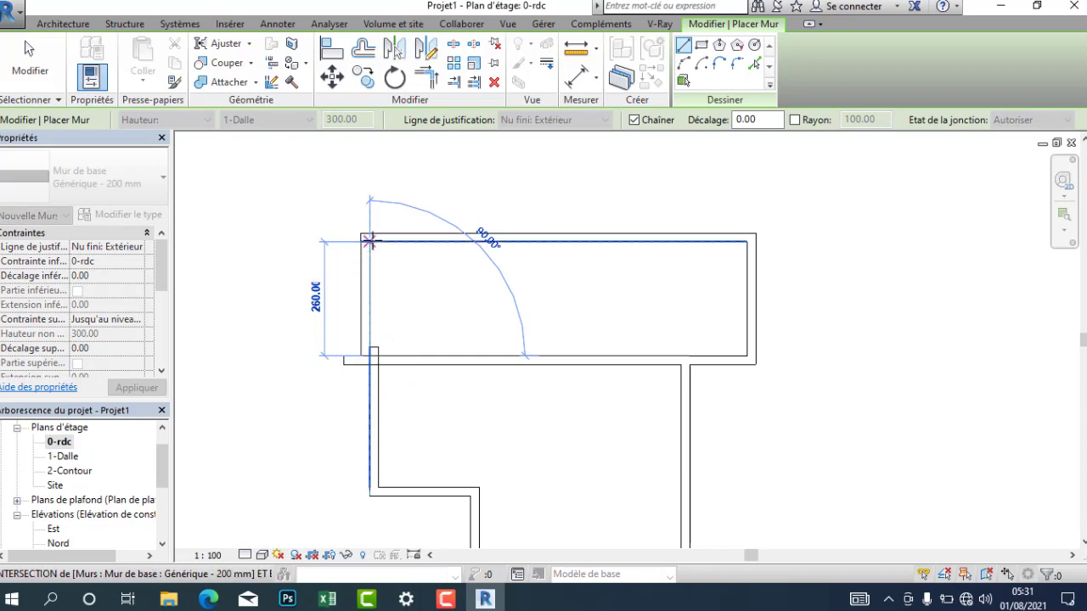
{"action": "left_click", "coordinate": [371, 240]}
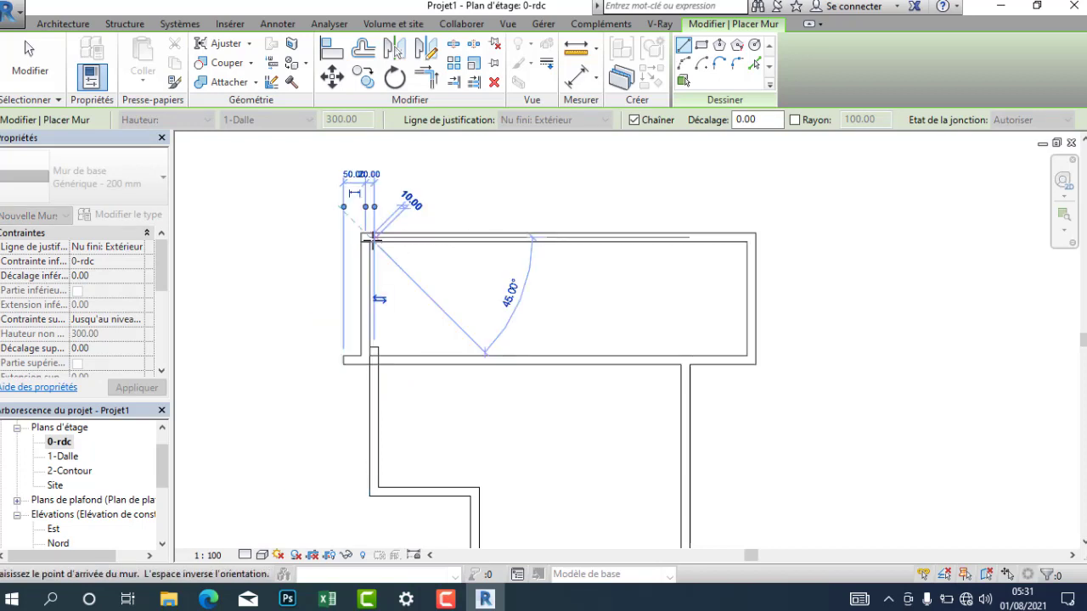
{"action": "right_click", "coordinate": [376, 298]}
{"action": "left_click", "coordinate": [415, 309]}
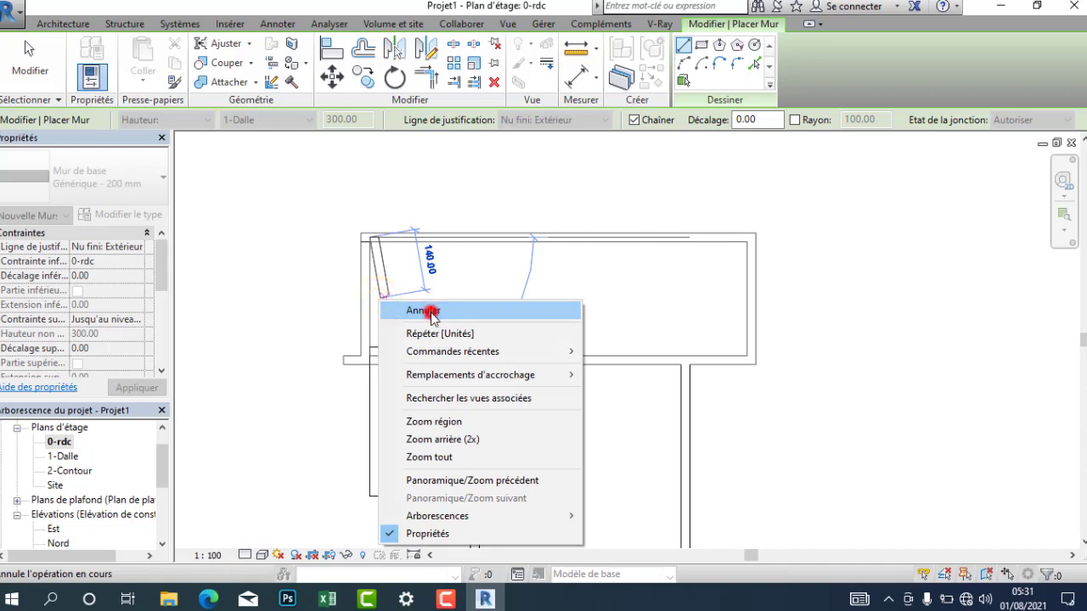
{"action": "left_click", "coordinate": [378, 390]}
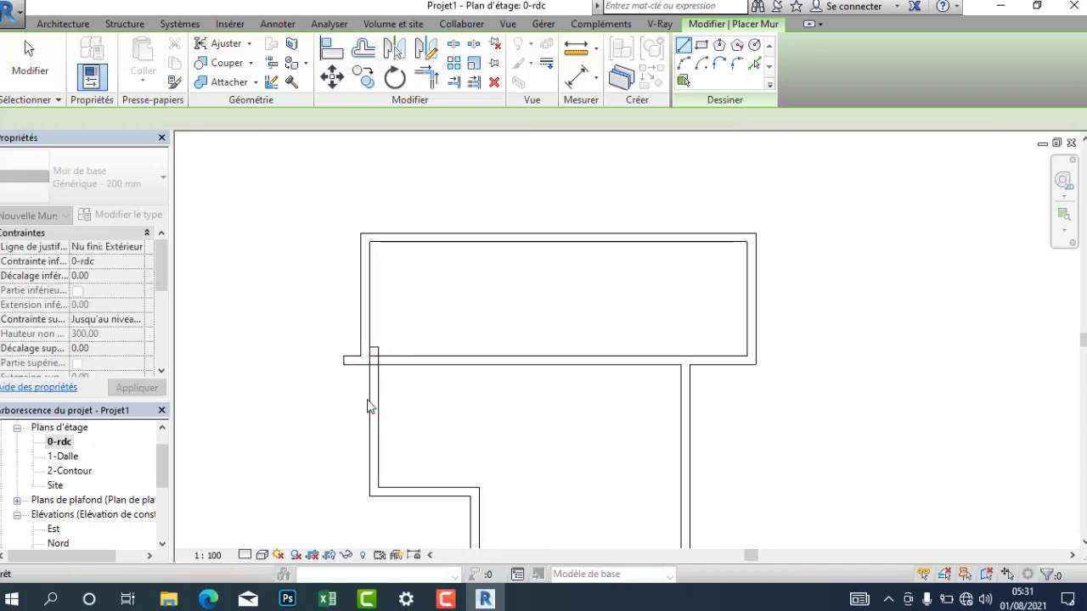
{"action": "right_click", "coordinate": [387, 388]}
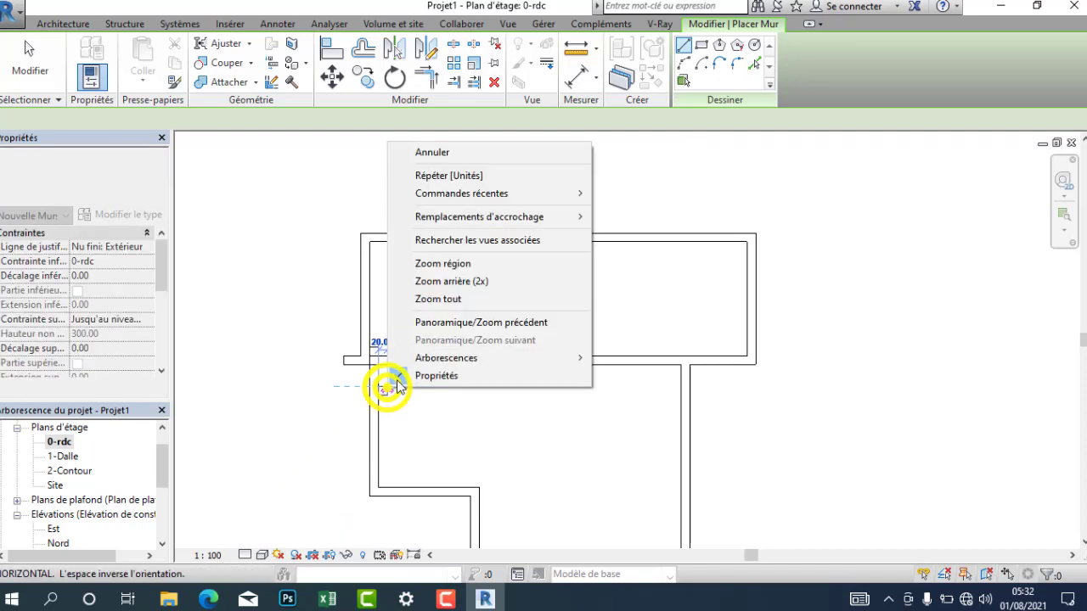
{"action": "left_click", "coordinate": [436, 154]}
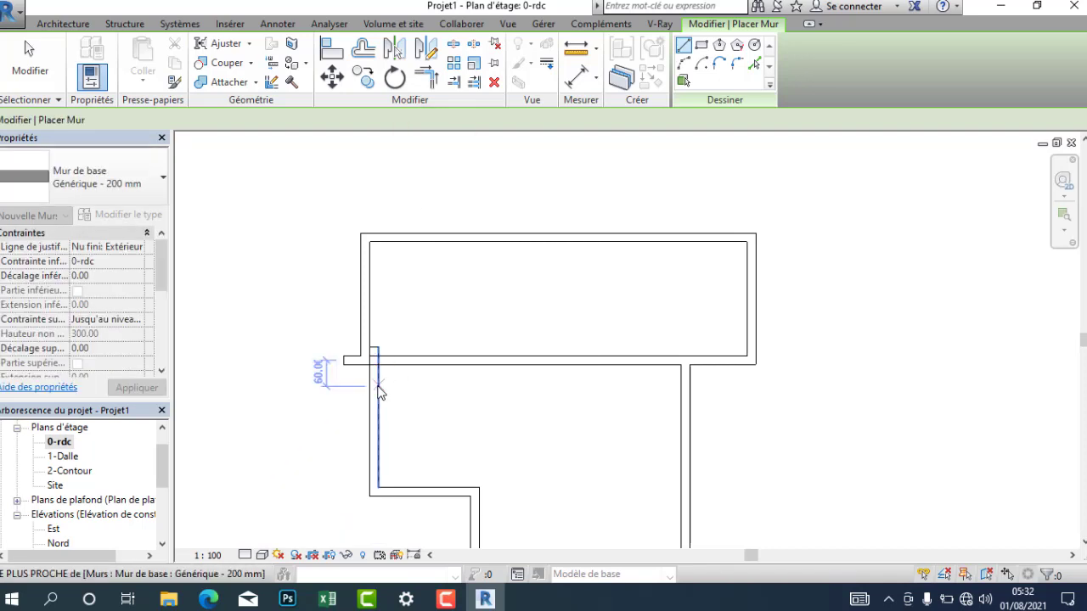
{"action": "right_click", "coordinate": [428, 206]}
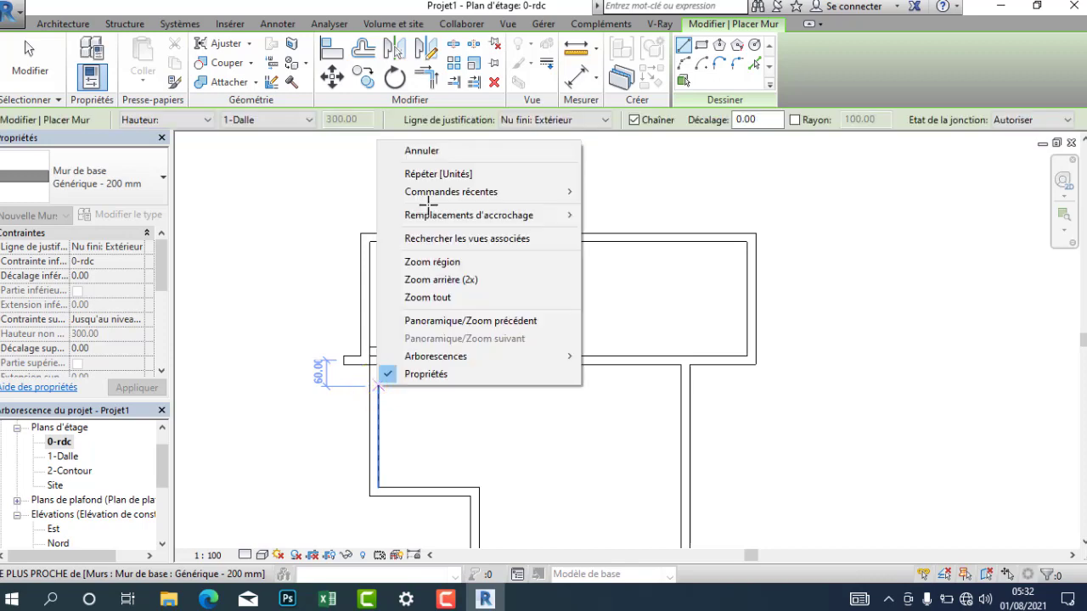
{"action": "left_click", "coordinate": [423, 154]}
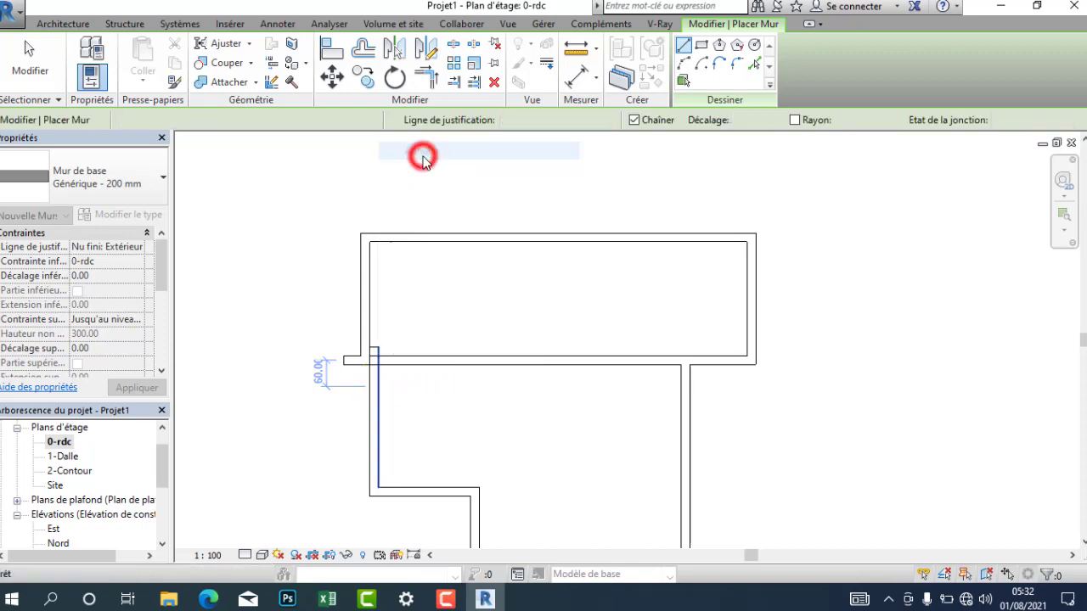
Step: Pull the upper end of the left vertical wall back down to the horizontal wall it overshoots
{"action": "left_click", "coordinate": [376, 382]}
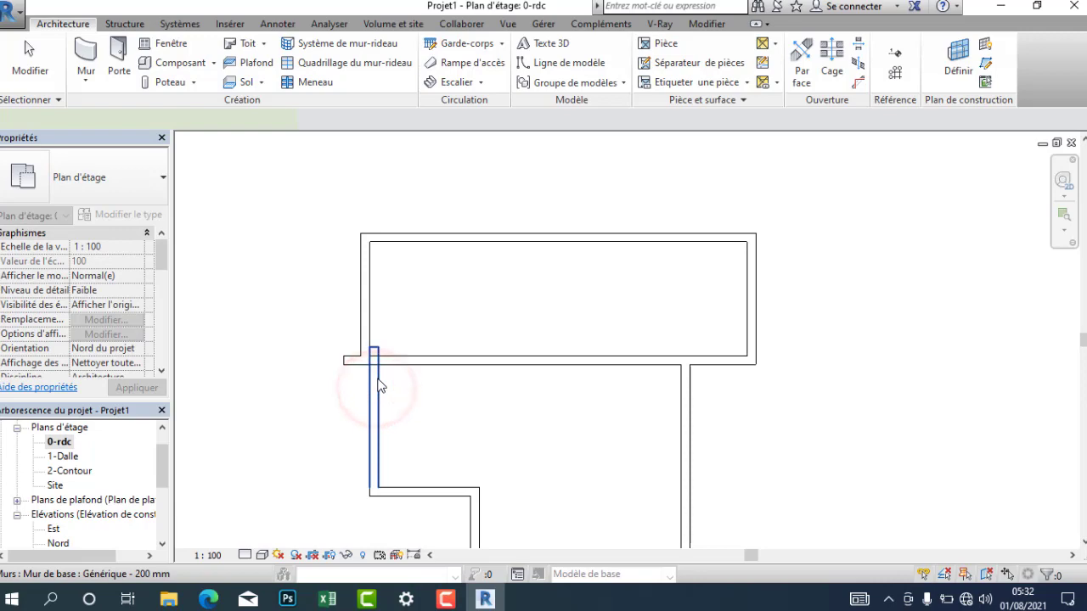
{"action": "scroll", "coordinate": [377, 351], "scroll_direction": "up", "scroll_amount": 2}
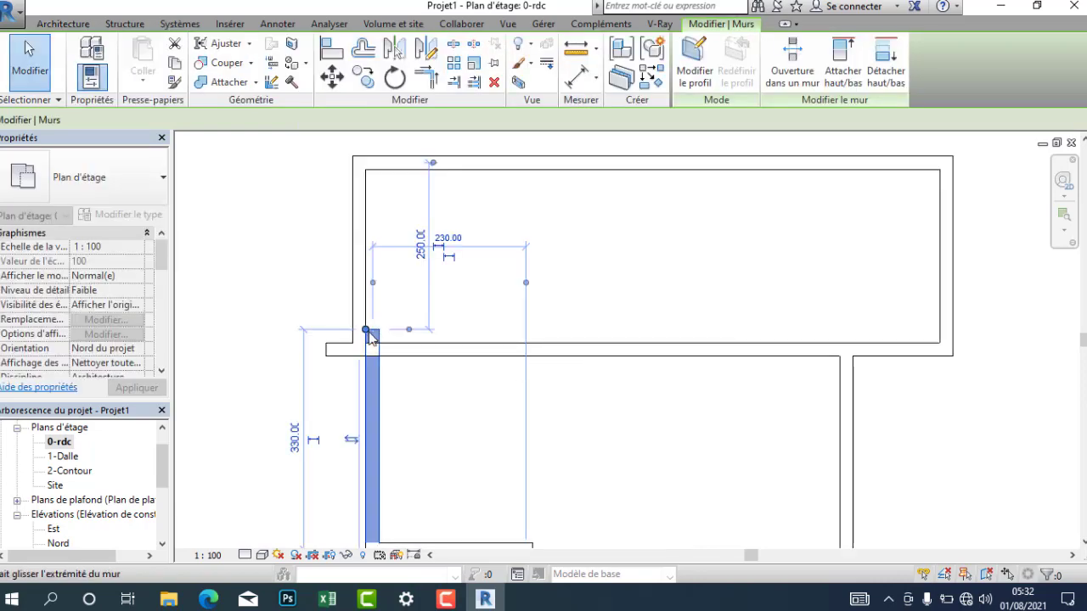
{"action": "left_click_drag", "start_coordinate": [367, 332], "coordinate": [365, 349]}
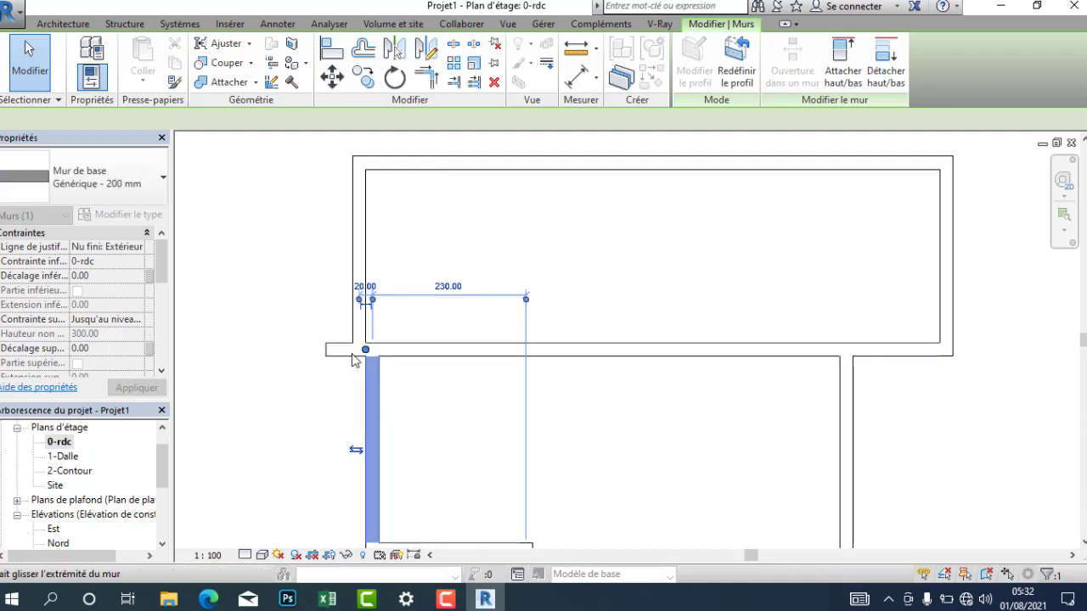
Step: Shorten the long horizontal wall from its left end to 890 cm, flush with the upper room's left wall
{"action": "left_click", "coordinate": [331, 355]}
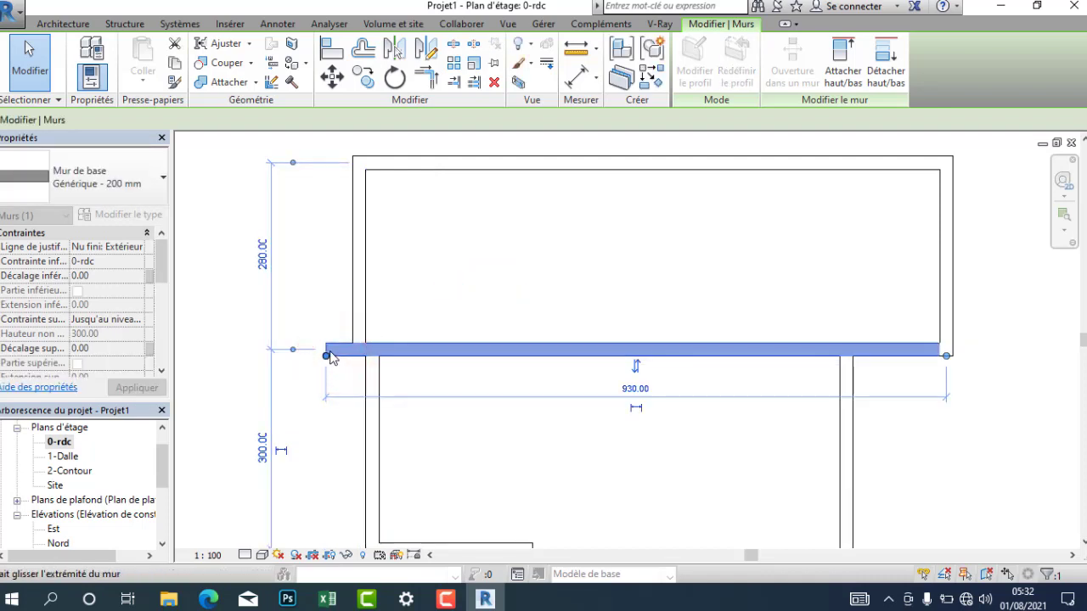
{"action": "mouse_move", "coordinate": [348, 357]}
{"action": "left_mouse_down"}
{"action": "mouse_move", "coordinate": [328, 353]}
{"action": "mouse_move", "coordinate": [353, 351]}
{"action": "left_mouse_up"}
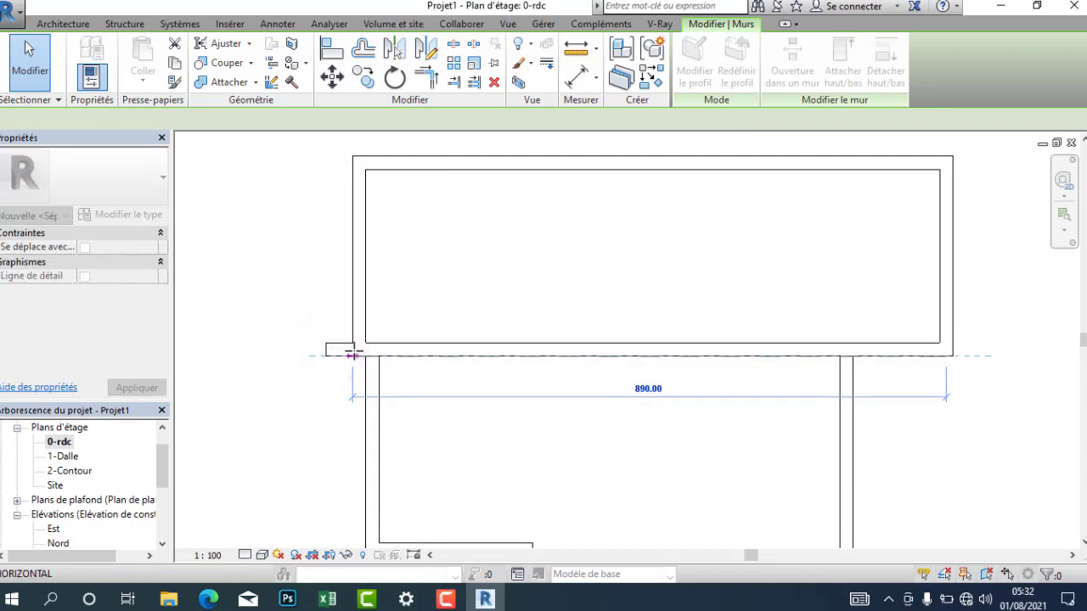
{"action": "left_click", "coordinate": [332, 378]}
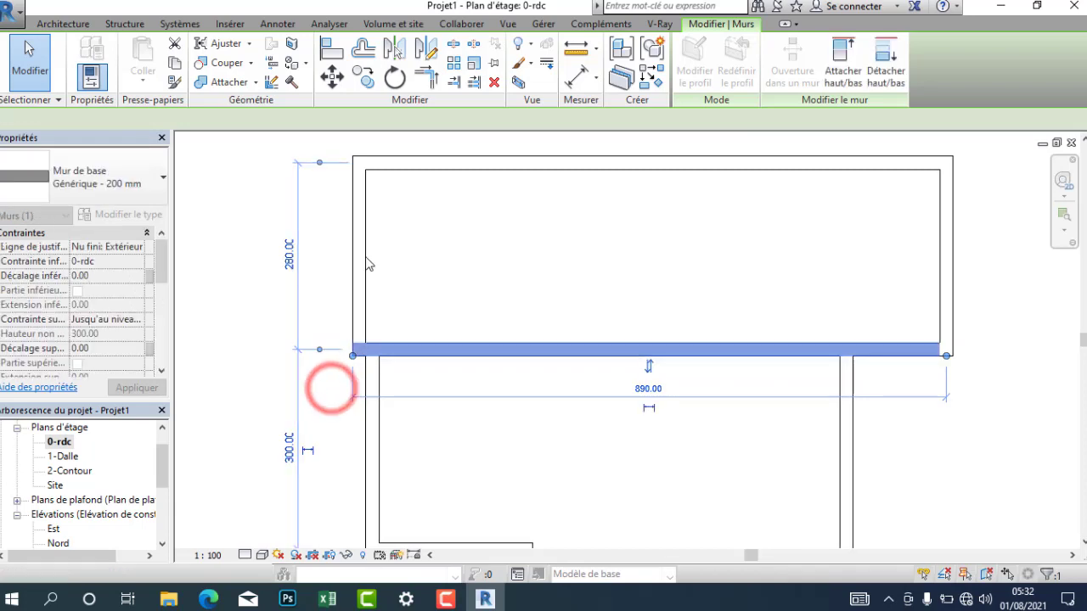
{"action": "key", "text": "Escape"}
{"action": "scroll", "coordinate": [388, 235], "scroll_direction": "down", "scroll_amount": 2}
{"action": "scroll", "coordinate": [408, 239], "scroll_direction": "down", "scroll_amount": 1}
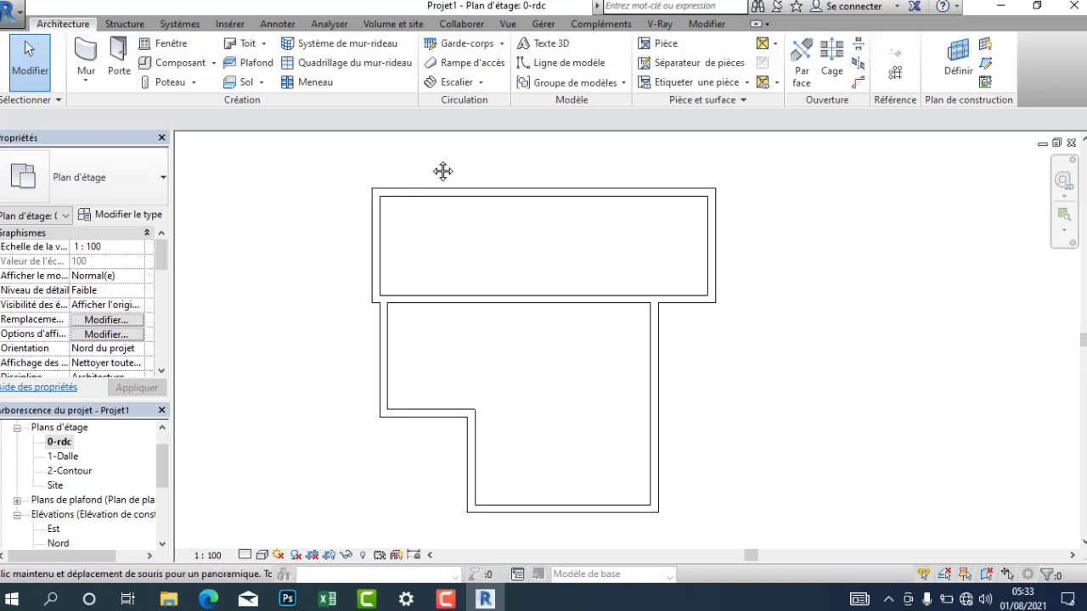
Step: Draw a 100 cm wall leftward from the upper room's top-left corner, flipped in line with the top wall, and end the chain
{"action": "middle_click_drag", "start_coordinate": [442, 170], "coordinate": [507, 179]}
{"action": "middle_click_drag", "start_coordinate": [534, 229], "coordinate": [544, 232]}
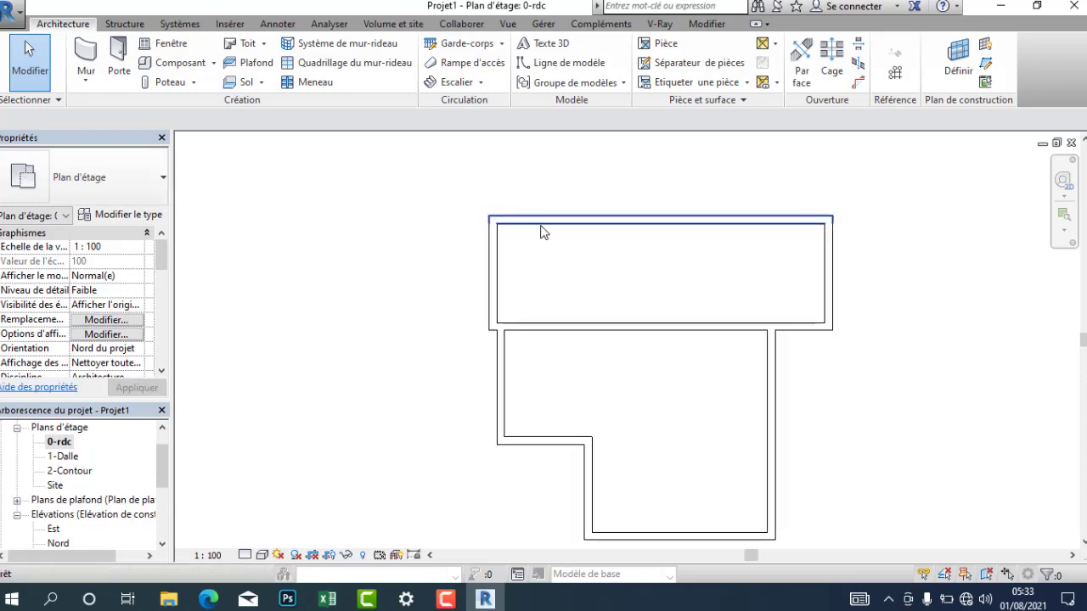
{"action": "left_click", "coordinate": [540, 224]}
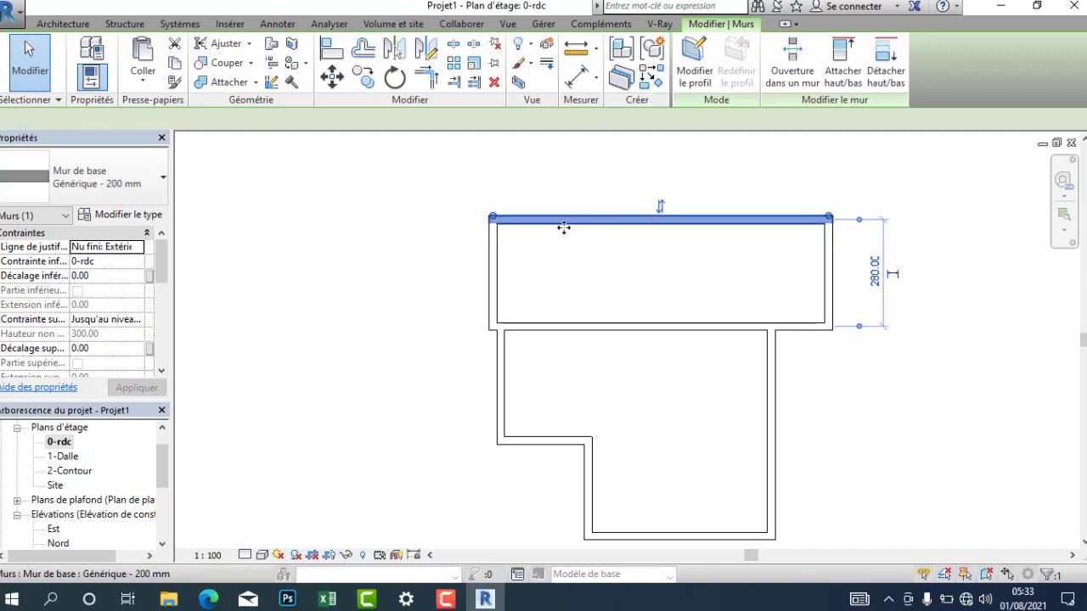
{"action": "left_click", "coordinate": [652, 79]}
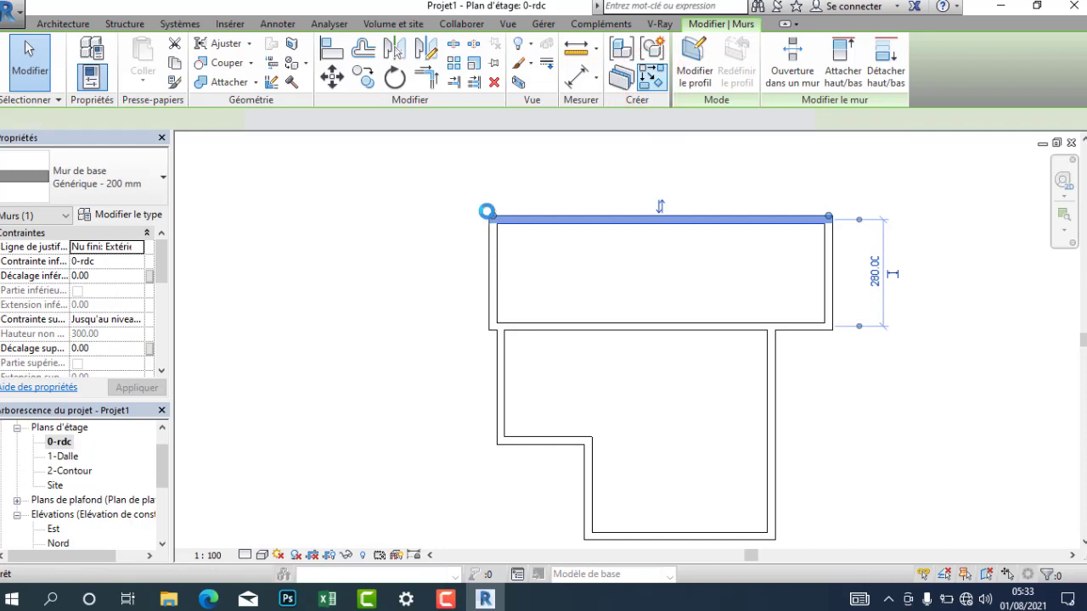
{"action": "scroll", "coordinate": [487, 211], "scroll_direction": "up", "scroll_amount": 2}
{"action": "scroll", "coordinate": [489, 219], "scroll_direction": "up", "scroll_amount": 1}
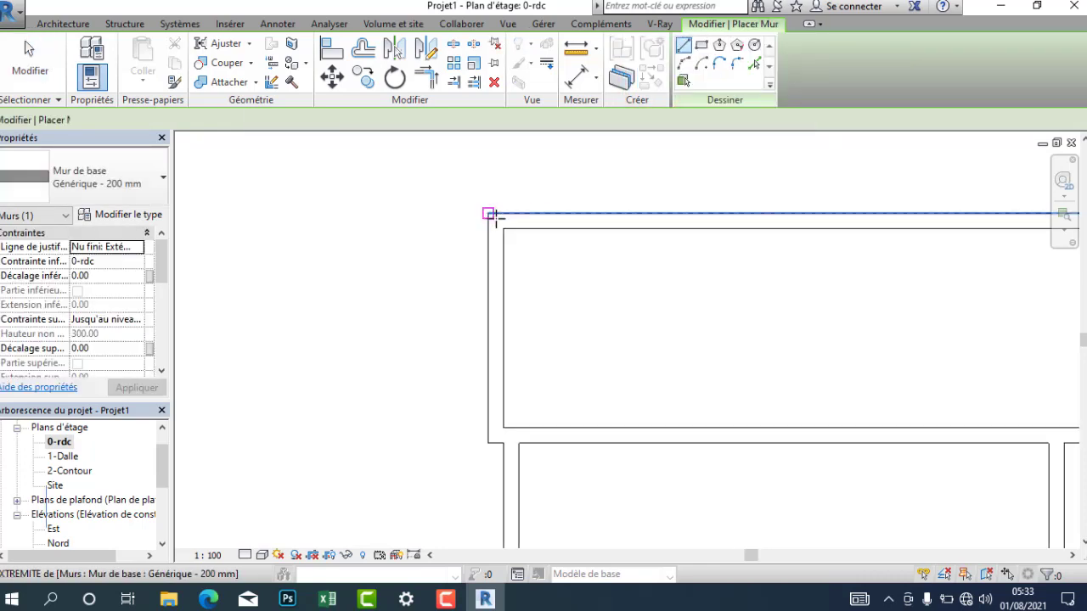
{"action": "left_click", "coordinate": [486, 211]}
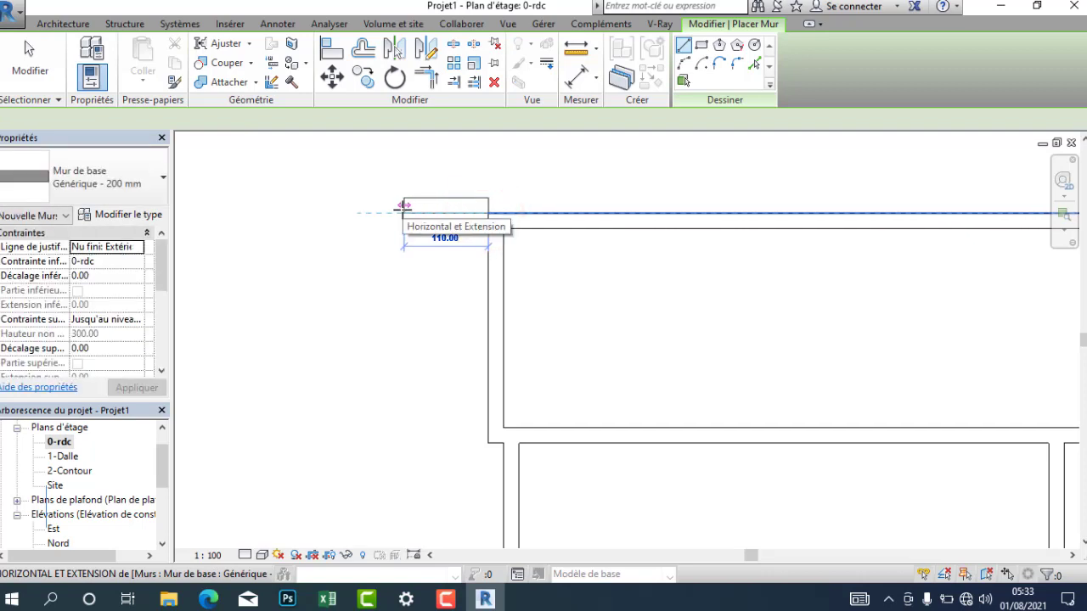
{"action": "left_click", "coordinate": [403, 207]}
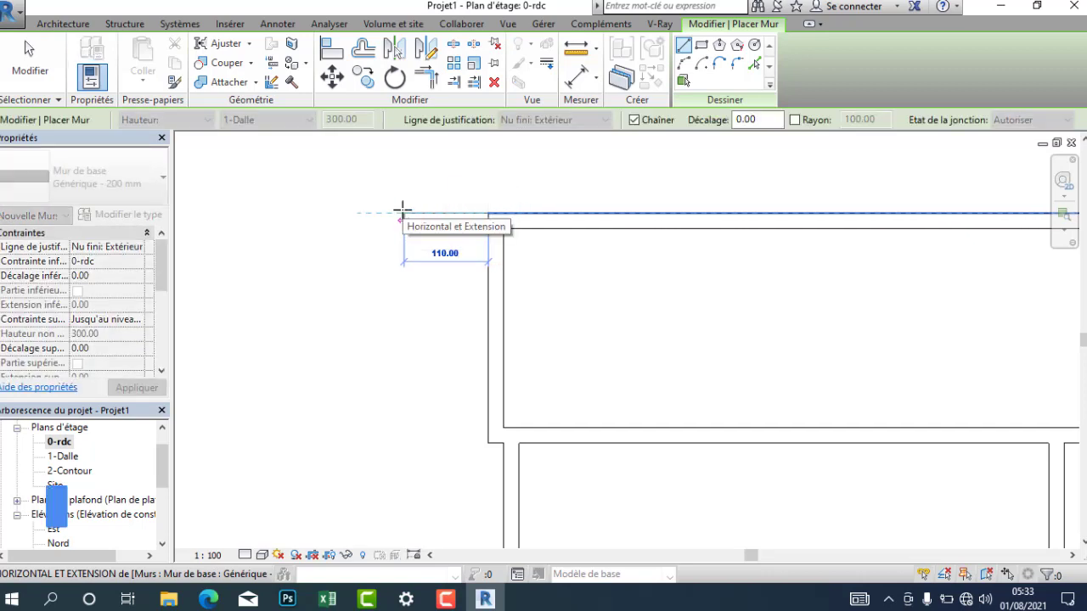
{"action": "type", "text": "100"}
{"action": "key", "text": "space"}
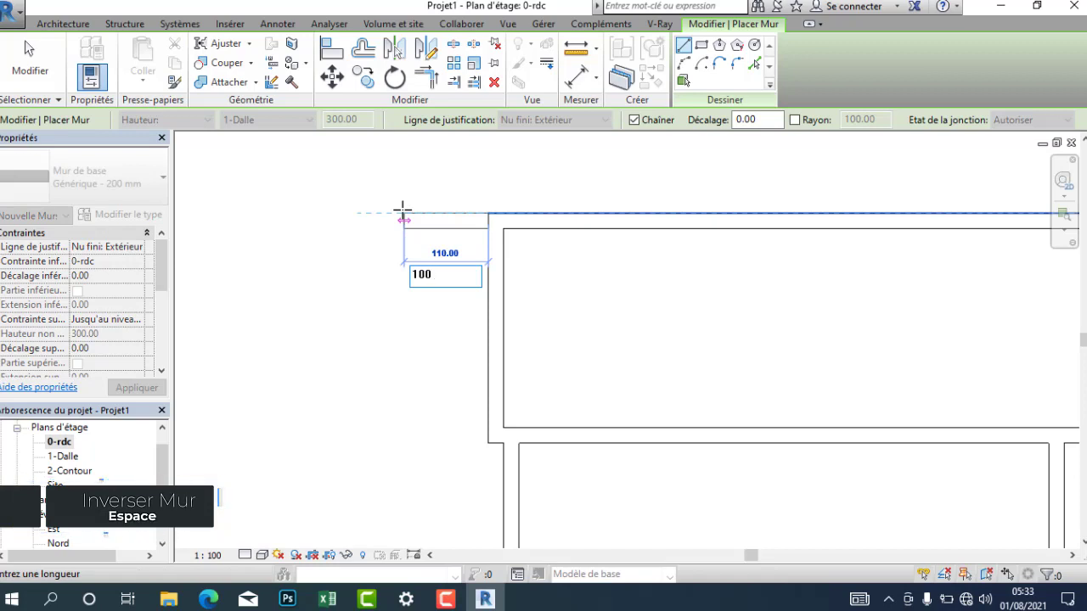
{"action": "key", "text": "Return"}
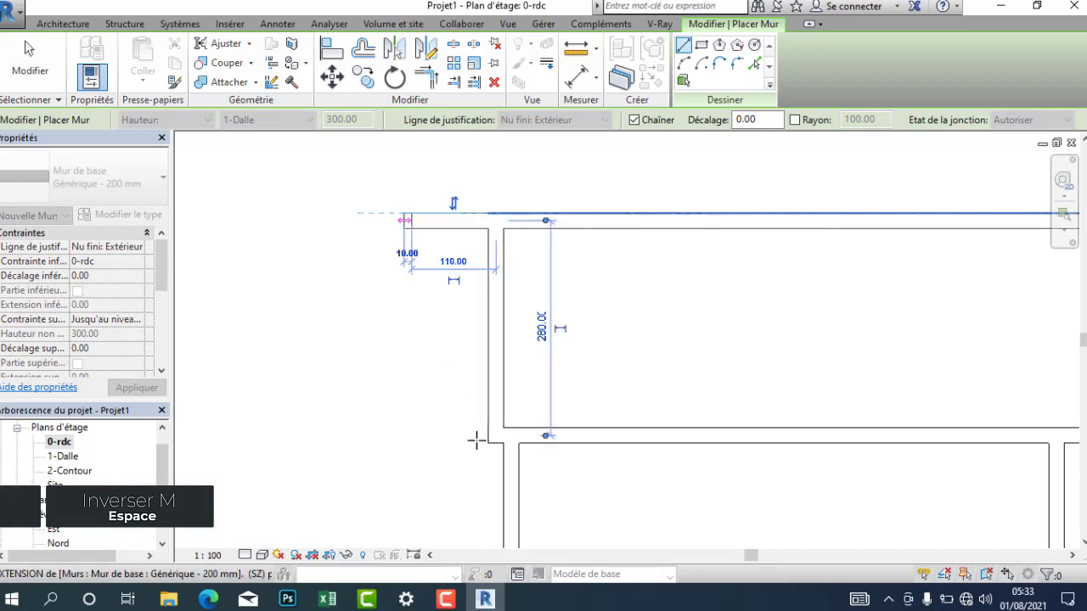
{"action": "right_click", "coordinate": [468, 331]}
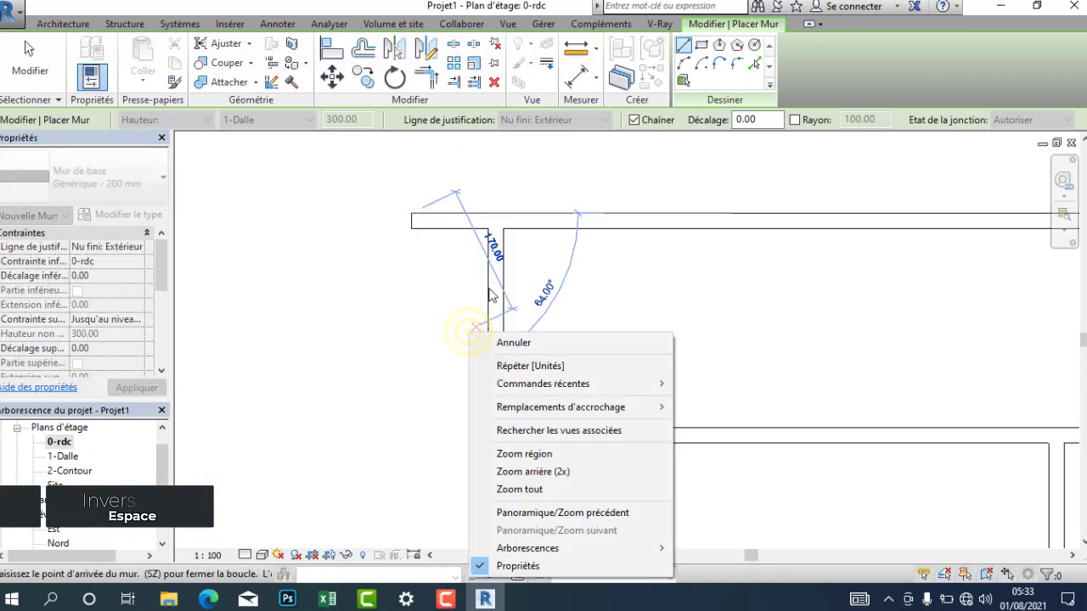
{"action": "left_click", "coordinate": [504, 341]}
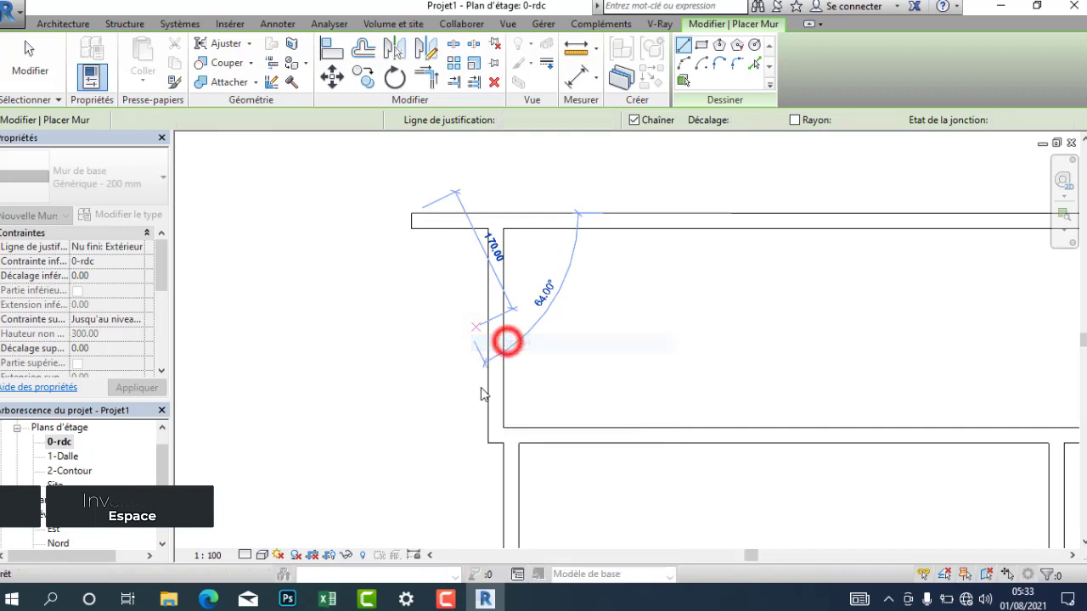
Step: Draw a parallel 100 cm wall leftward from the upper room's bottom-left corner, detach the conflicting elements, and finish placing walls
{"action": "left_click", "coordinate": [487, 442]}
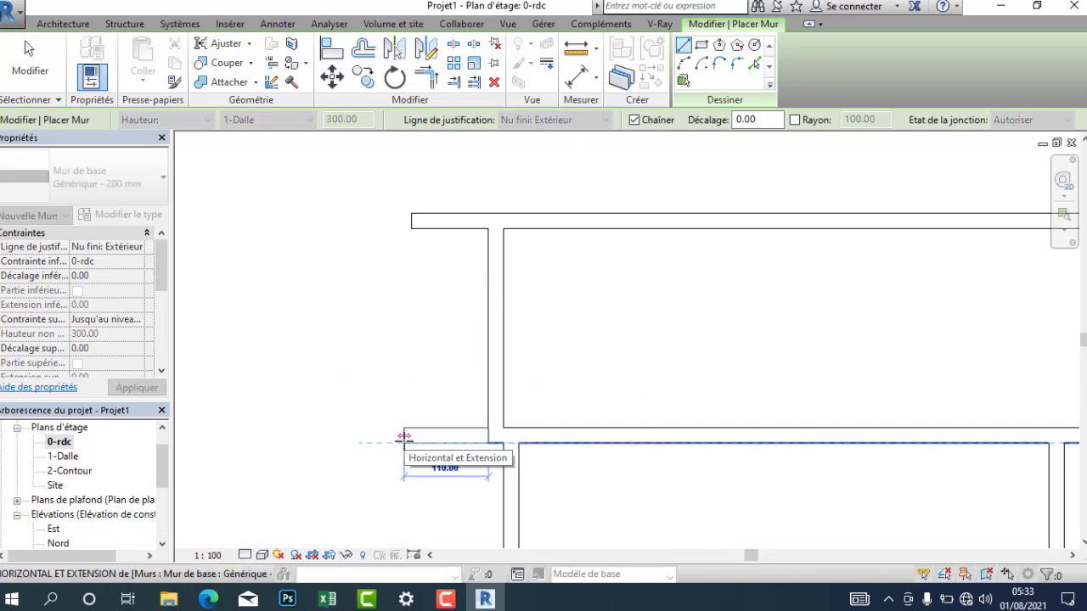
{"action": "type", "text": "100"}
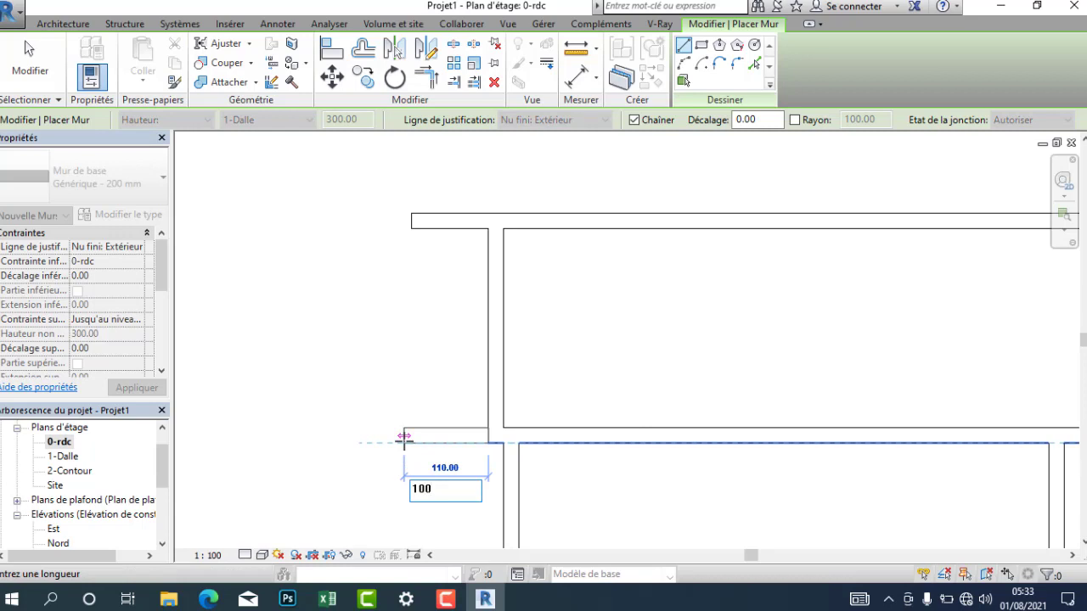
{"action": "key", "text": "Return"}
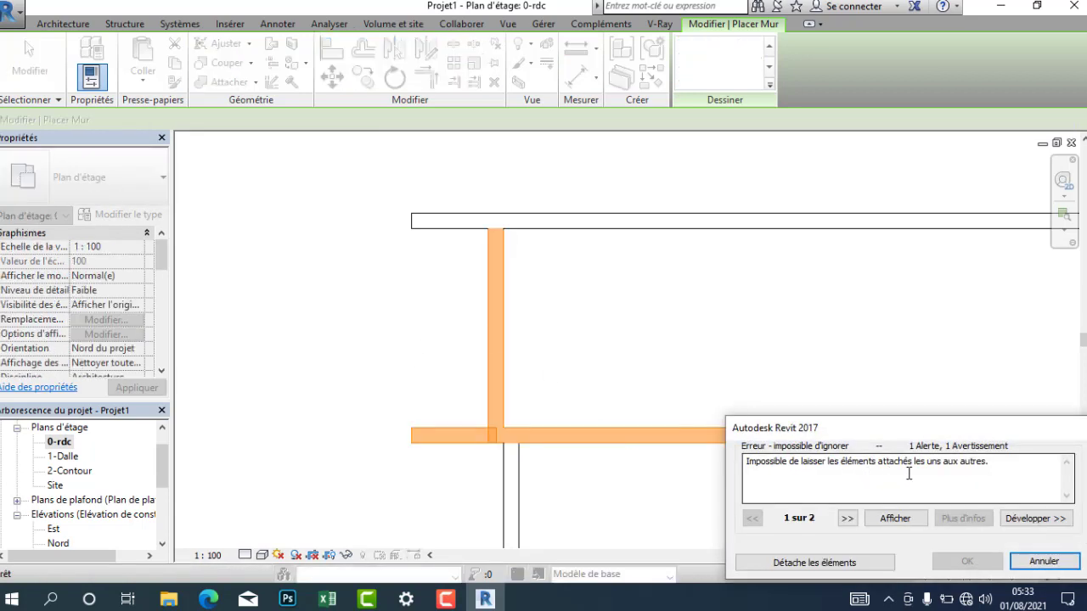
{"action": "left_click", "coordinate": [820, 562]}
{"action": "left_click", "coordinate": [345, 354]}
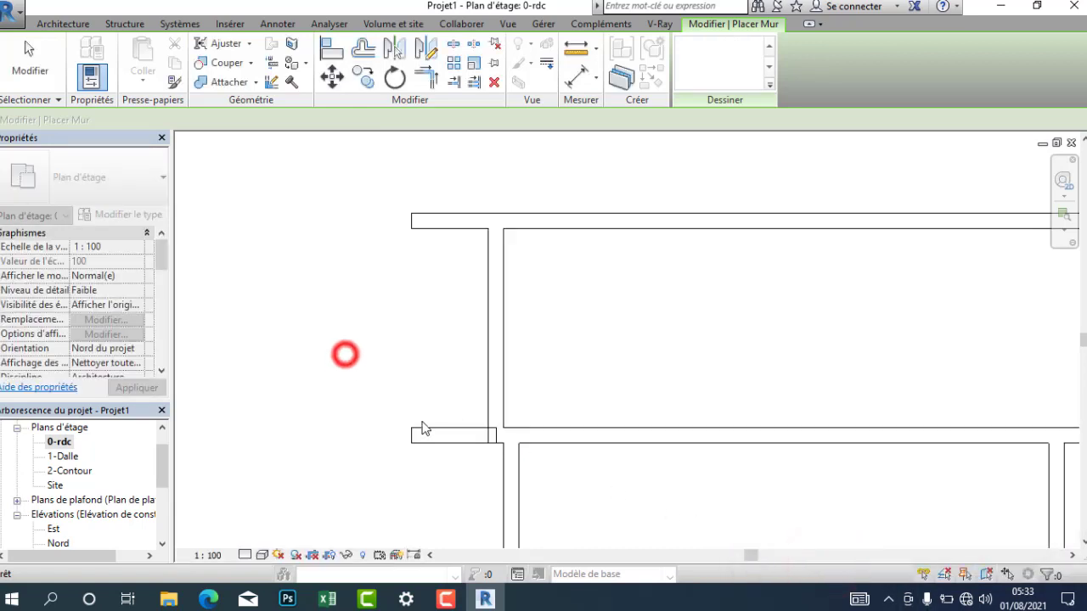
{"action": "key", "text": "Escape"}
Step: Try to pull the lower short wall's right end back to the vertical wall's outer face, detaching the joined elements
{"action": "left_click", "coordinate": [472, 430]}
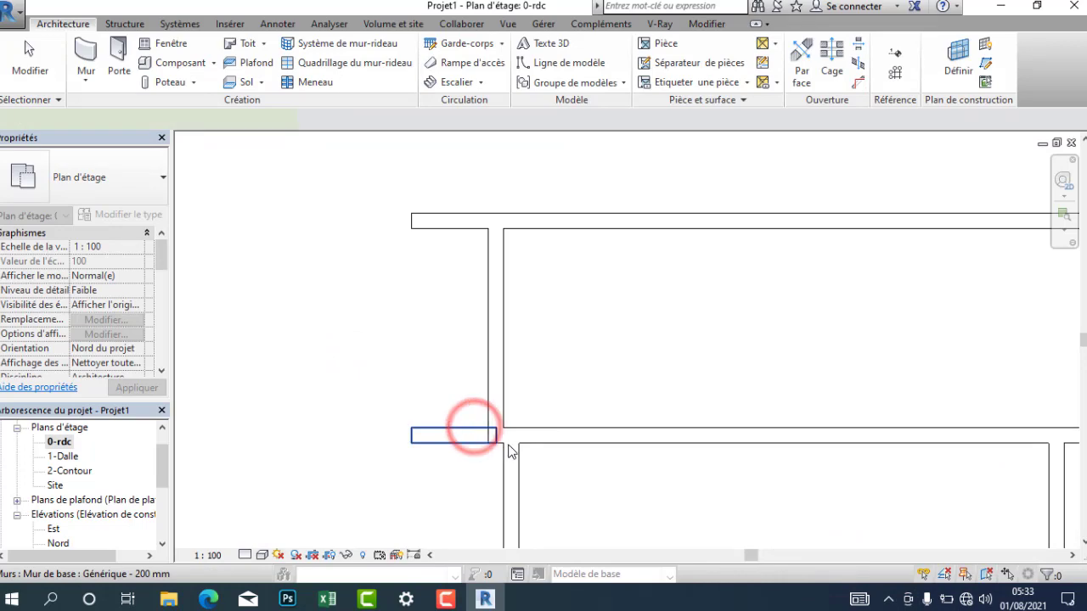
{"action": "scroll", "coordinate": [501, 448], "scroll_direction": "up", "scroll_amount": 3}
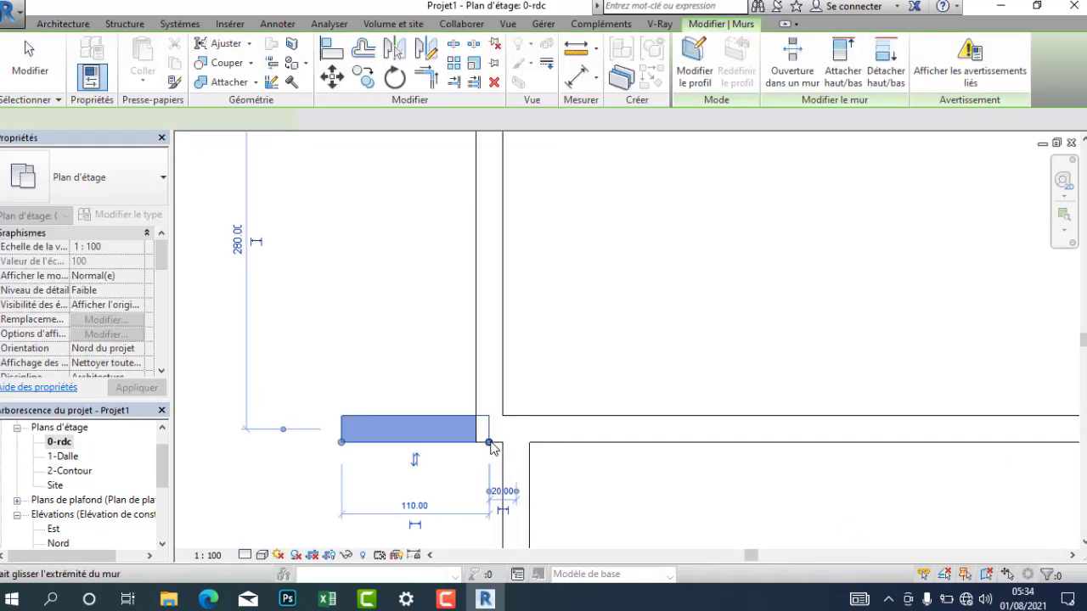
{"action": "left_click_drag", "start_coordinate": [488, 440], "coordinate": [476, 438]}
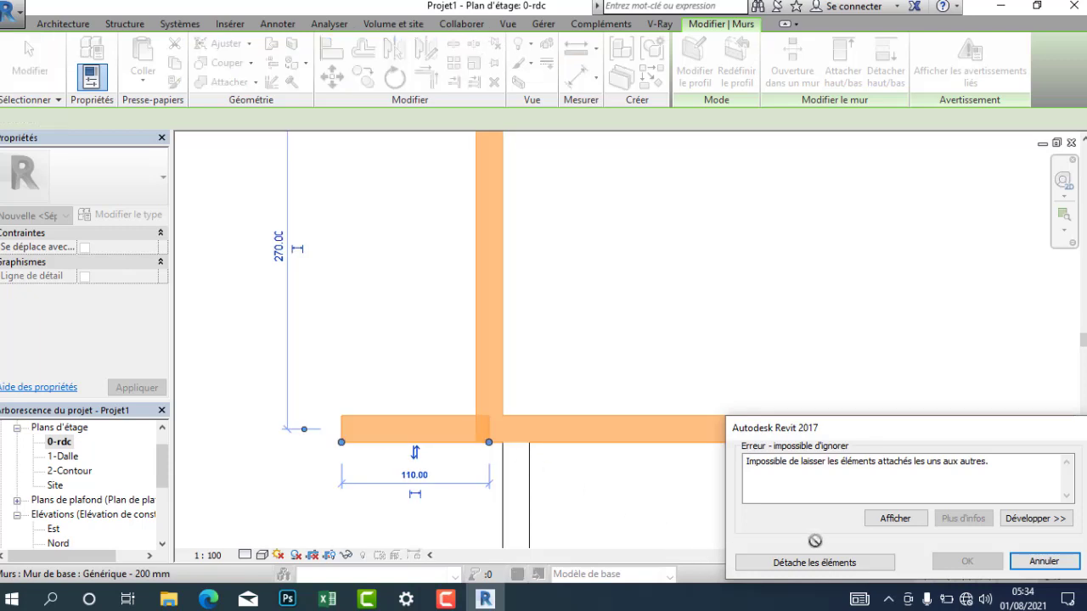
{"action": "left_click", "coordinate": [811, 563]}
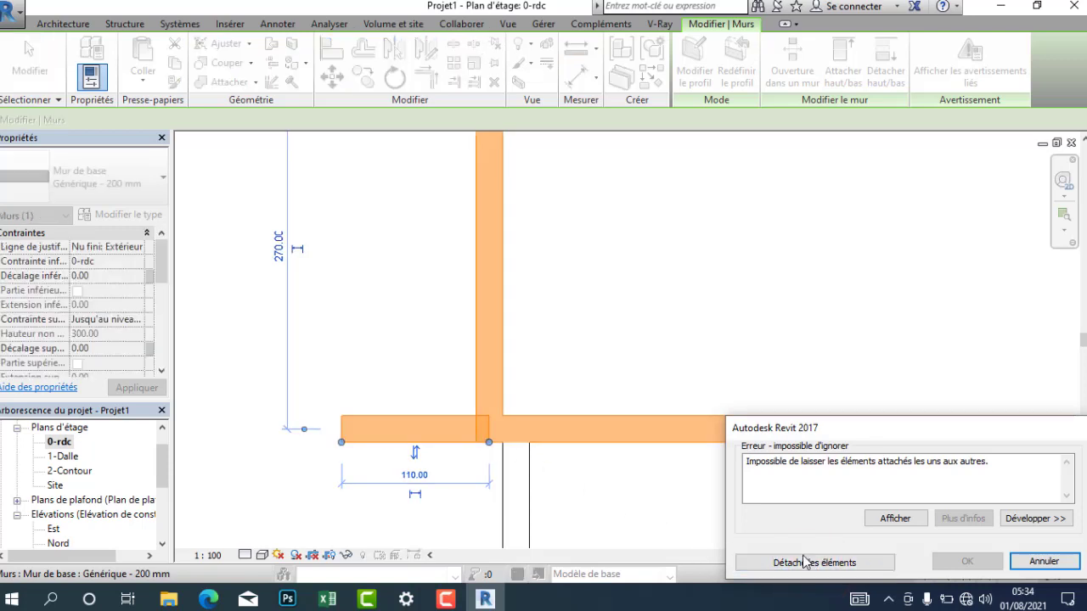
{"action": "left_click", "coordinate": [811, 563]}
{"action": "left_click", "coordinate": [452, 351]}
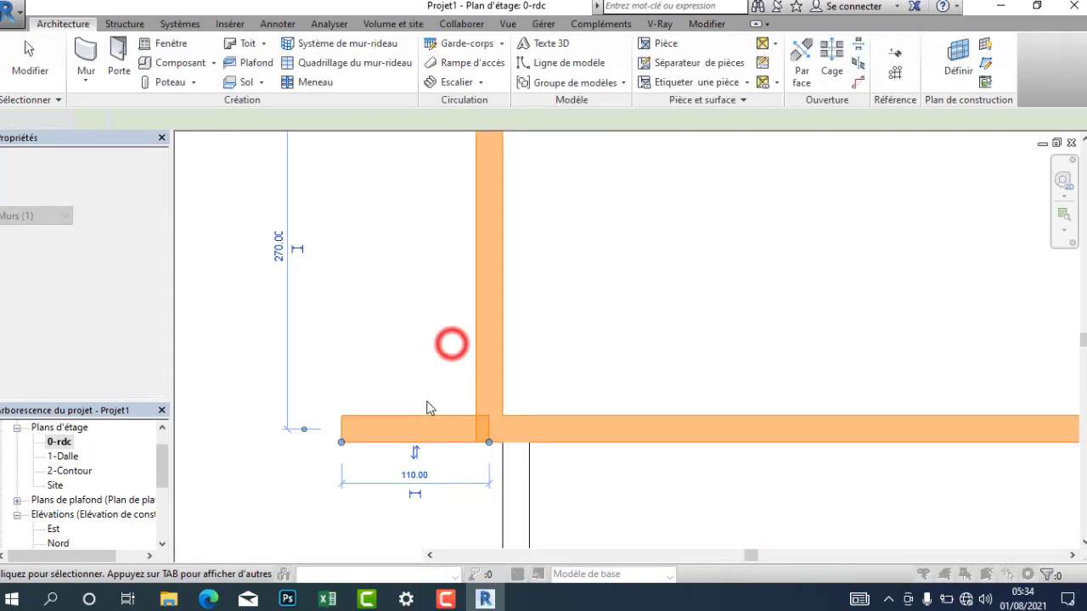
Step: Open the default 3D view and orbit the model to face the side with the two short projecting walls
{"action": "scroll", "coordinate": [444, 410], "scroll_direction": "down", "scroll_amount": 3}
{"action": "scroll", "coordinate": [521, 376], "scroll_direction": "up", "scroll_amount": 2}
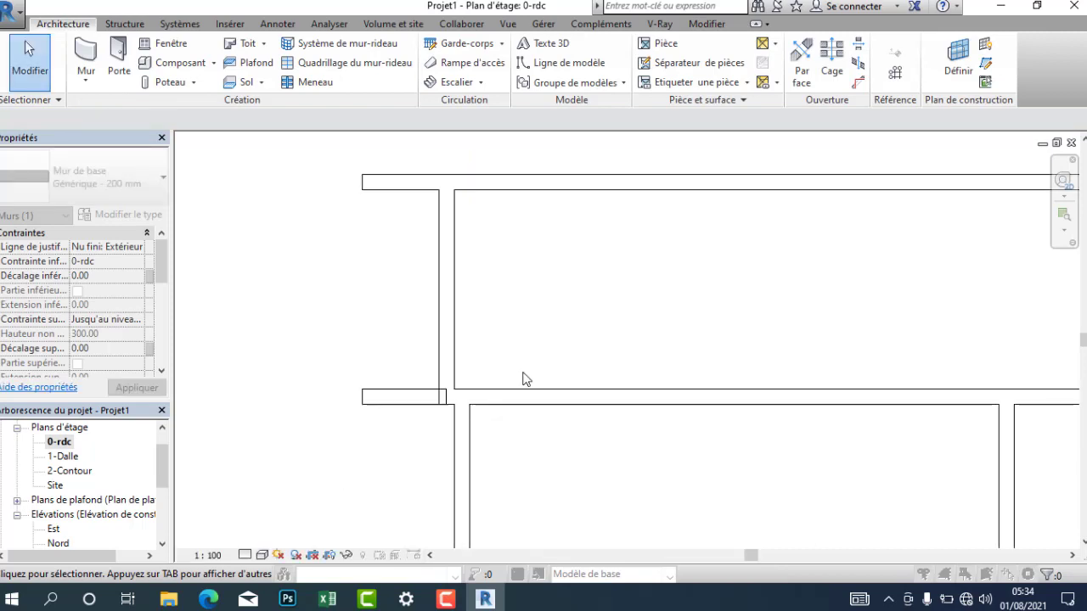
{"action": "scroll", "coordinate": [599, 323], "scroll_direction": "down", "scroll_amount": 5}
{"action": "scroll", "coordinate": [623, 399], "scroll_direction": "up", "scroll_amount": 2}
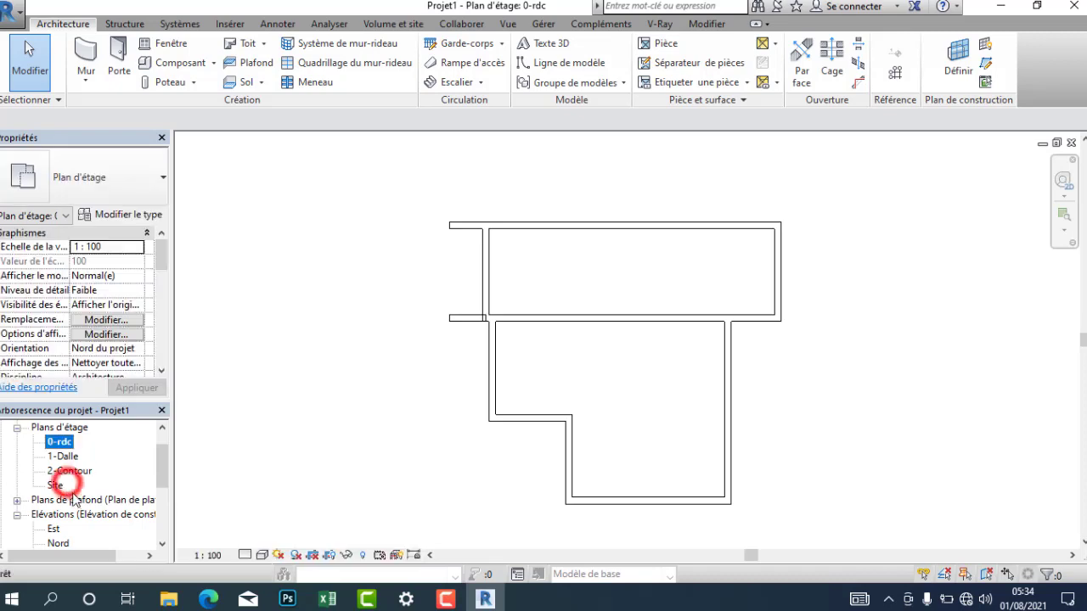
{"action": "scroll", "coordinate": [72, 492], "scroll_direction": "down", "scroll_amount": 3}
{"action": "scroll", "coordinate": [75, 496], "scroll_direction": "up", "scroll_amount": 2}
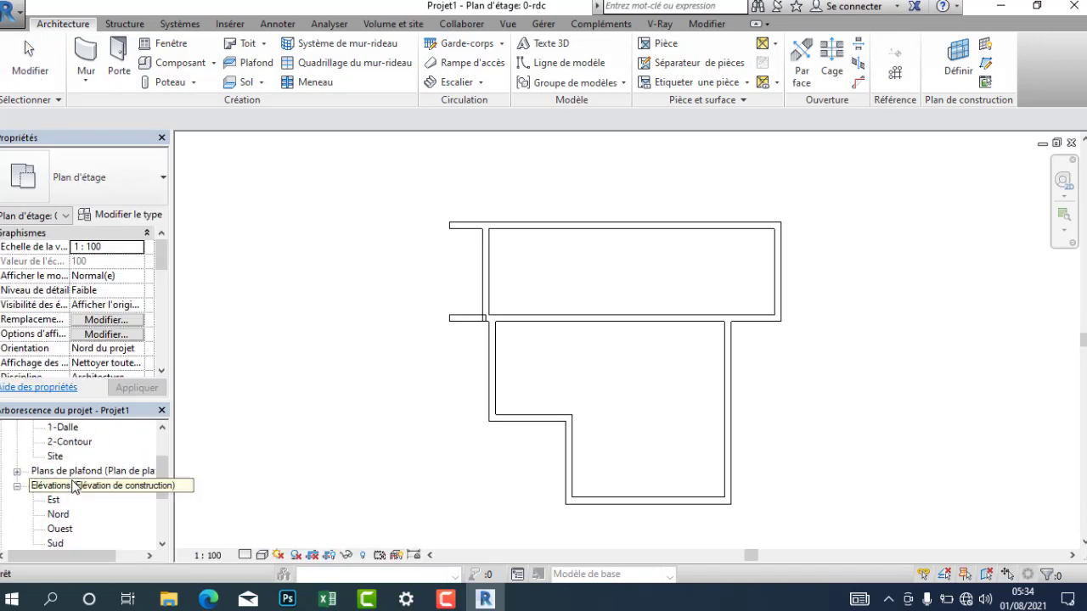
{"action": "scroll", "coordinate": [74, 485], "scroll_direction": "up", "scroll_amount": 1}
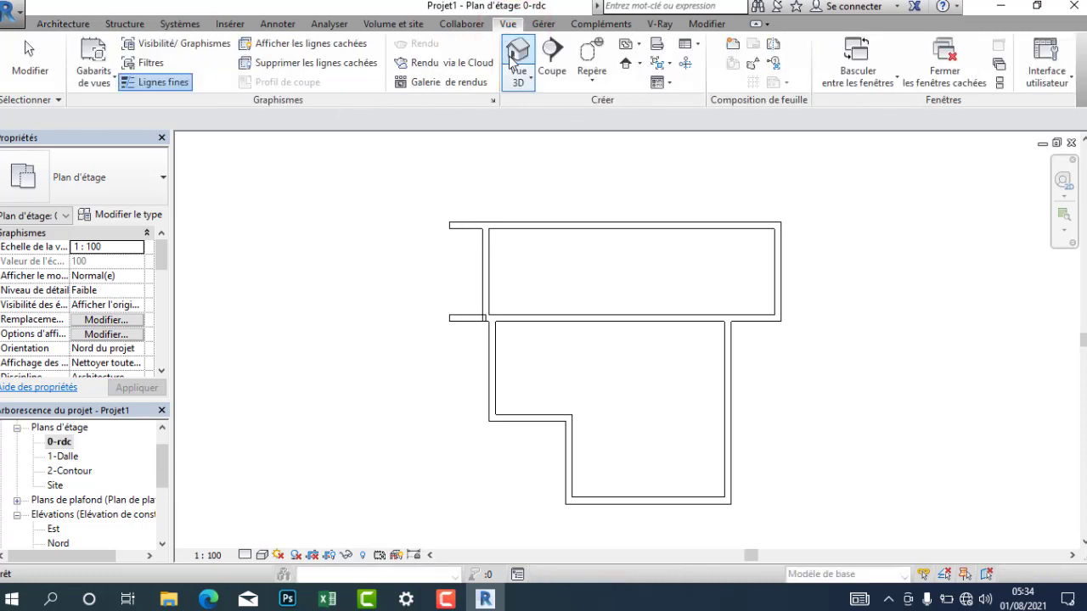
{"action": "left_click", "coordinate": [512, 58]}
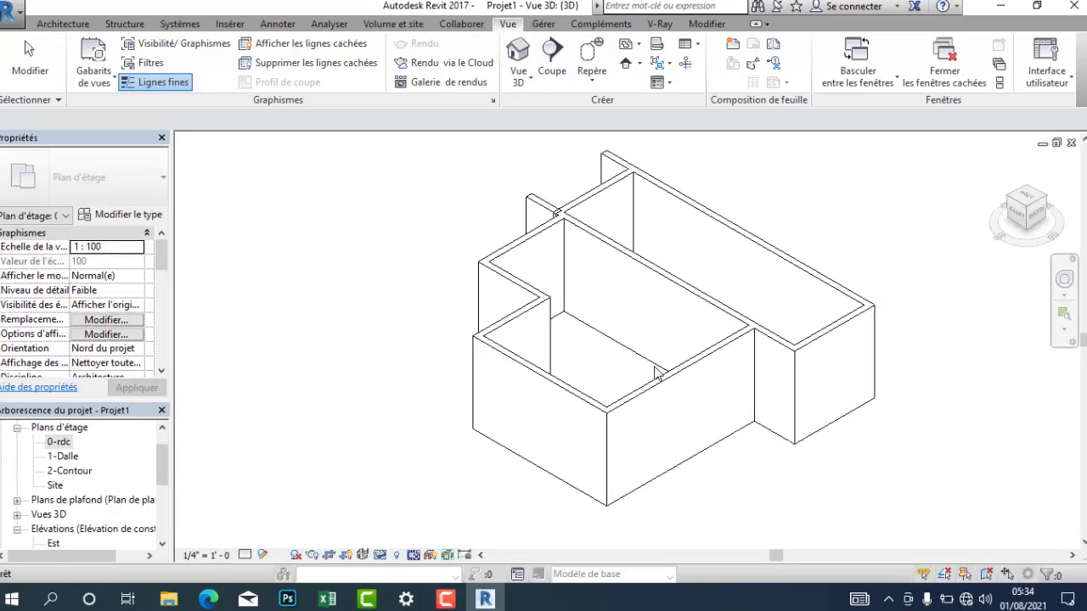
{"action": "mouse_move", "coordinate": [1047, 209]}
{"action": "left_mouse_down"}
{"action": "mouse_move", "coordinate": [1017, 215]}
{"action": "mouse_move", "coordinate": [1049, 219]}
{"action": "left_mouse_up"}
{"action": "left_click", "coordinate": [1047, 210]}
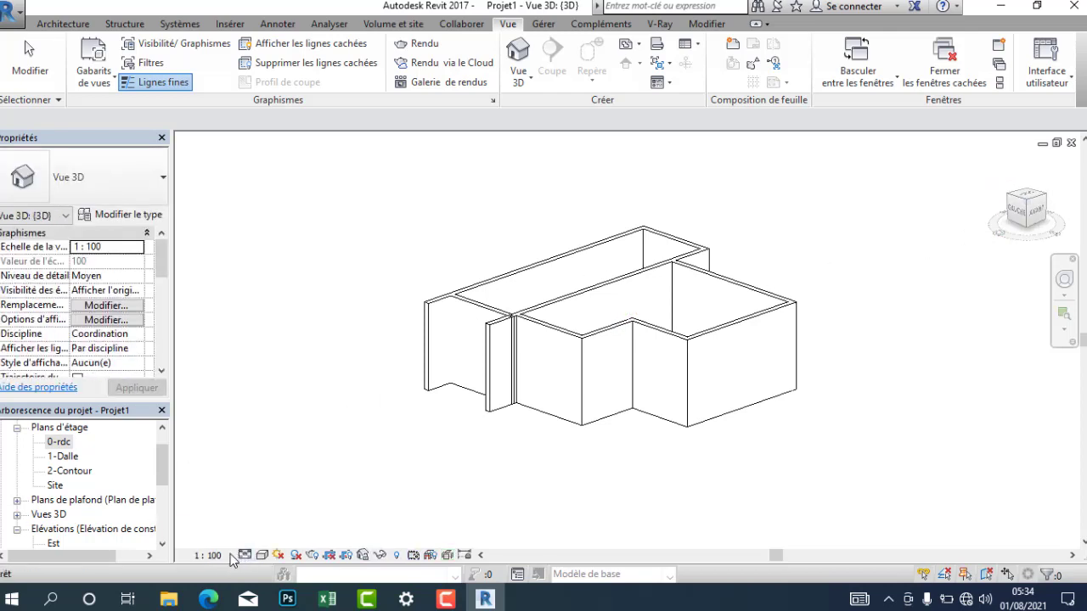
Step: Set the 3D view's visual style to Réaliste and view the walls from a higher angle
{"action": "left_click", "coordinate": [267, 556]}
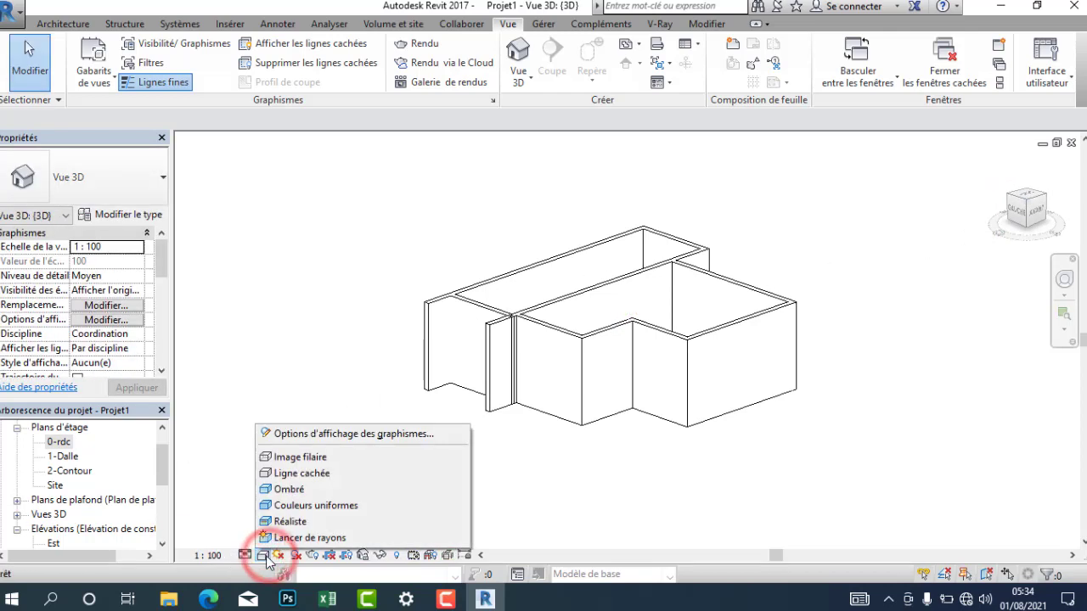
{"action": "left_click", "coordinate": [304, 522]}
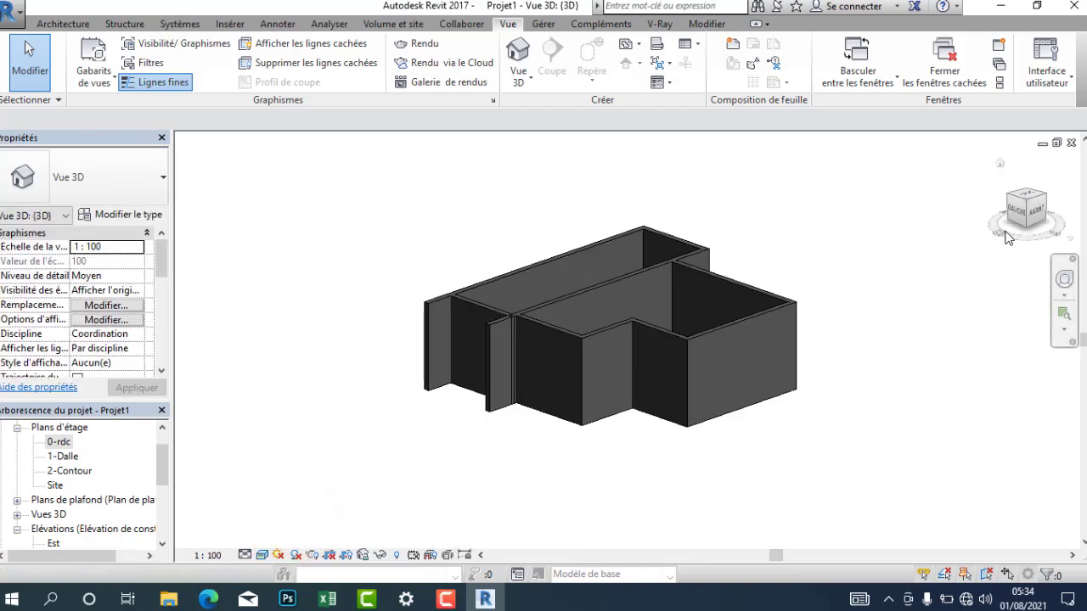
{"action": "left_click", "coordinate": [1031, 205]}
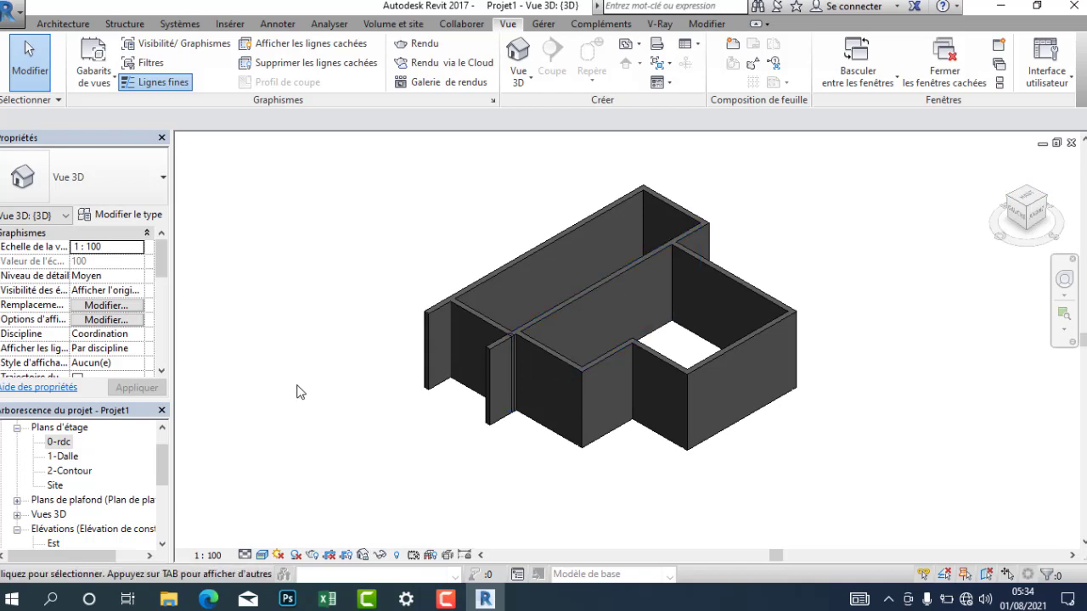
Step: In the 0-rdc plan, extend the short horizontal wall below the middle room rightward to meet the right vertical wall
{"action": "double_click", "coordinate": [60, 443]}
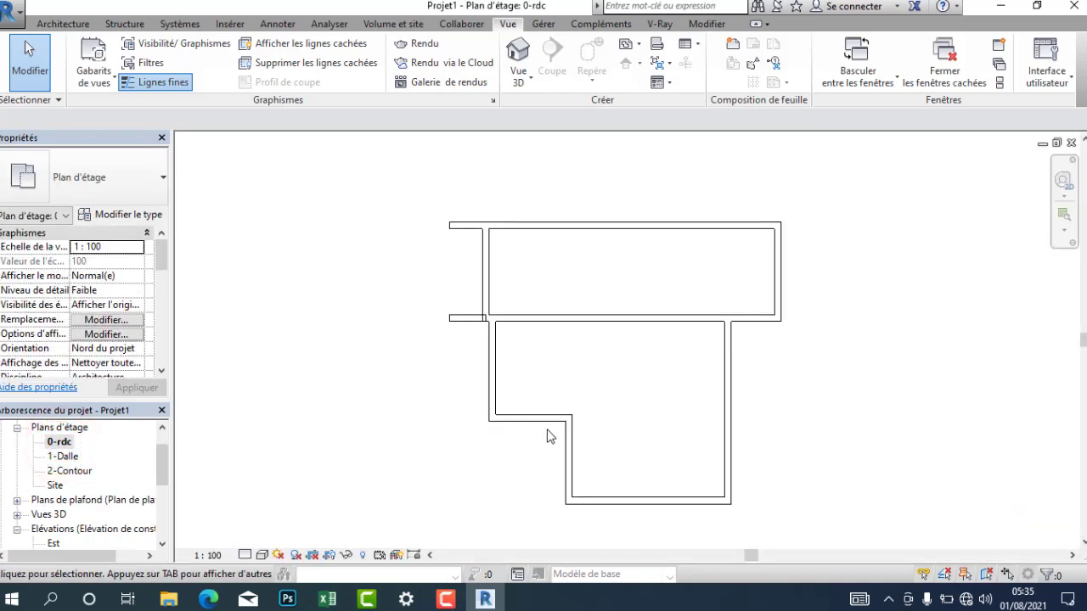
{"action": "left_click", "coordinate": [549, 429]}
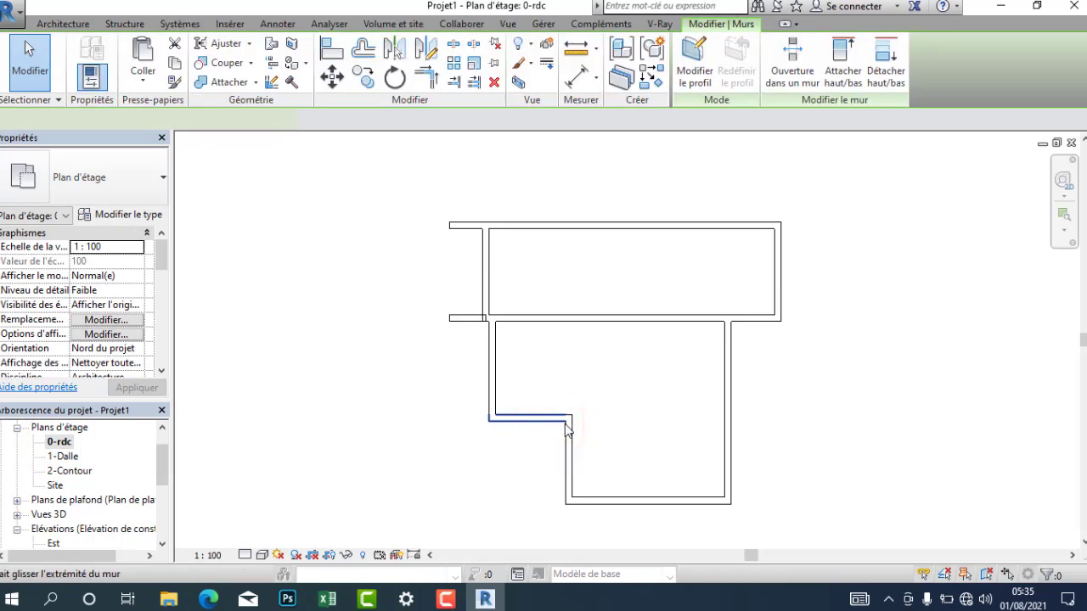
{"action": "left_click_drag", "start_coordinate": [654, 434], "coordinate": [716, 420]}
{"action": "left_click", "coordinate": [615, 365]}
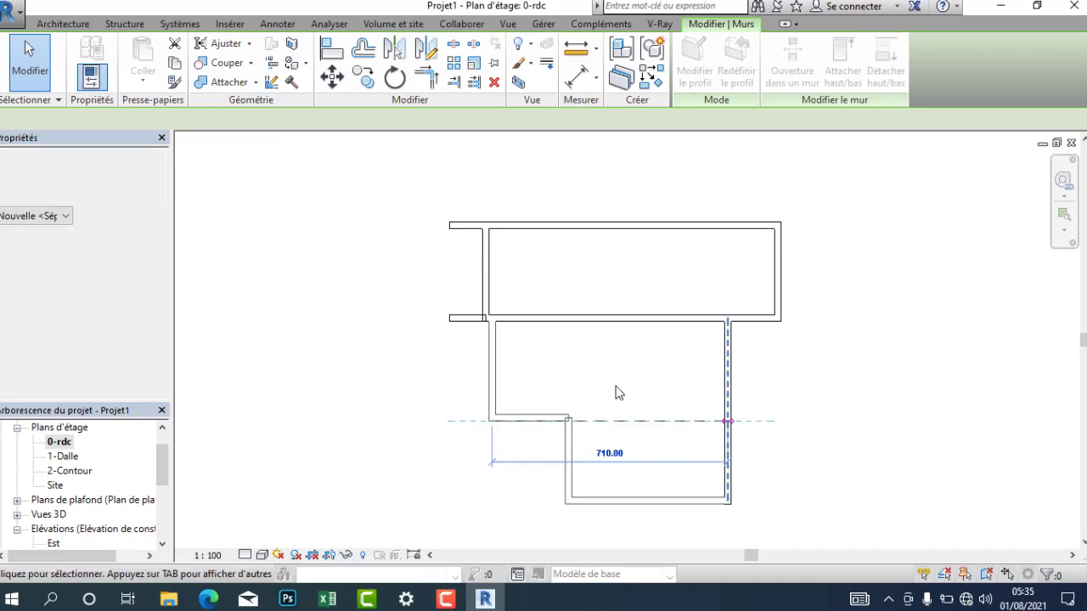
{"action": "left_click", "coordinate": [625, 417]}
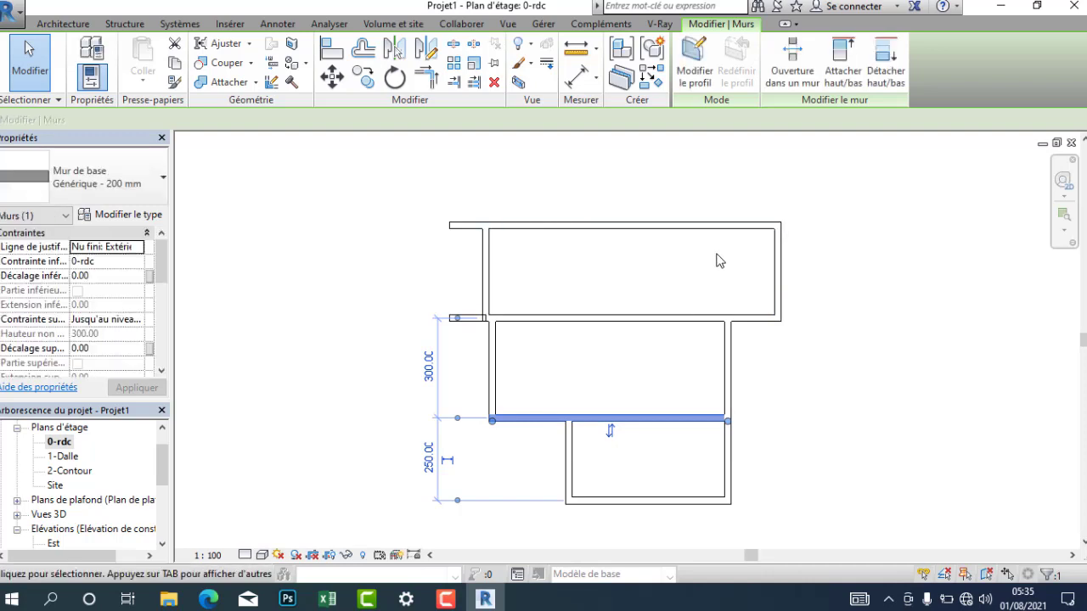
{"action": "left_click", "coordinate": [284, 255]}
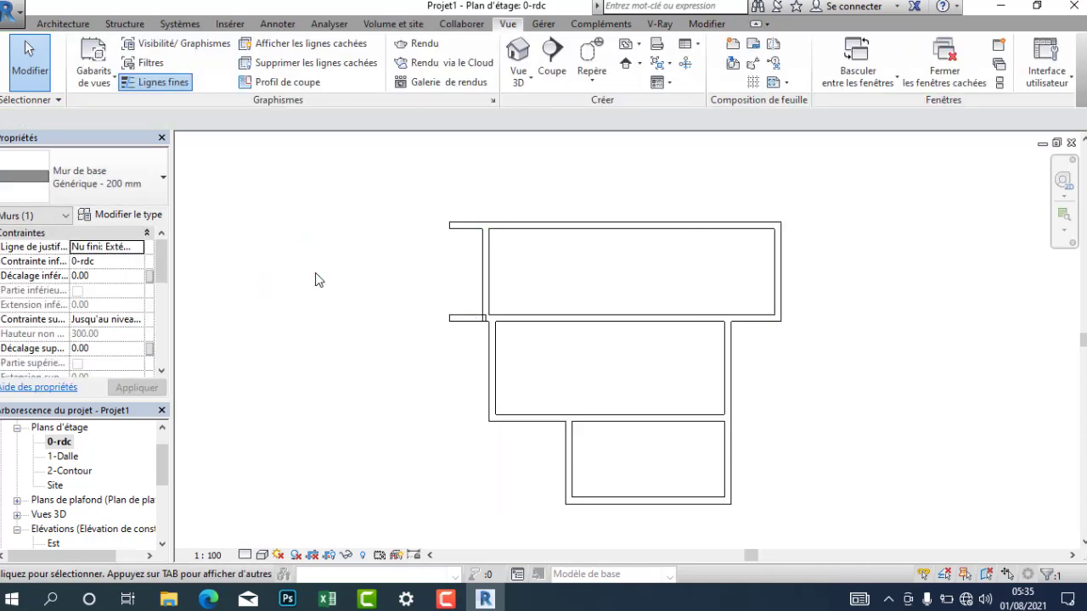
Step: Start a Sol générique - 400 mm floor boundary with lines along the lower room's bottom and left outer faces, to the middle room's bottom-left corner
{"action": "left_click", "coordinate": [64, 25]}
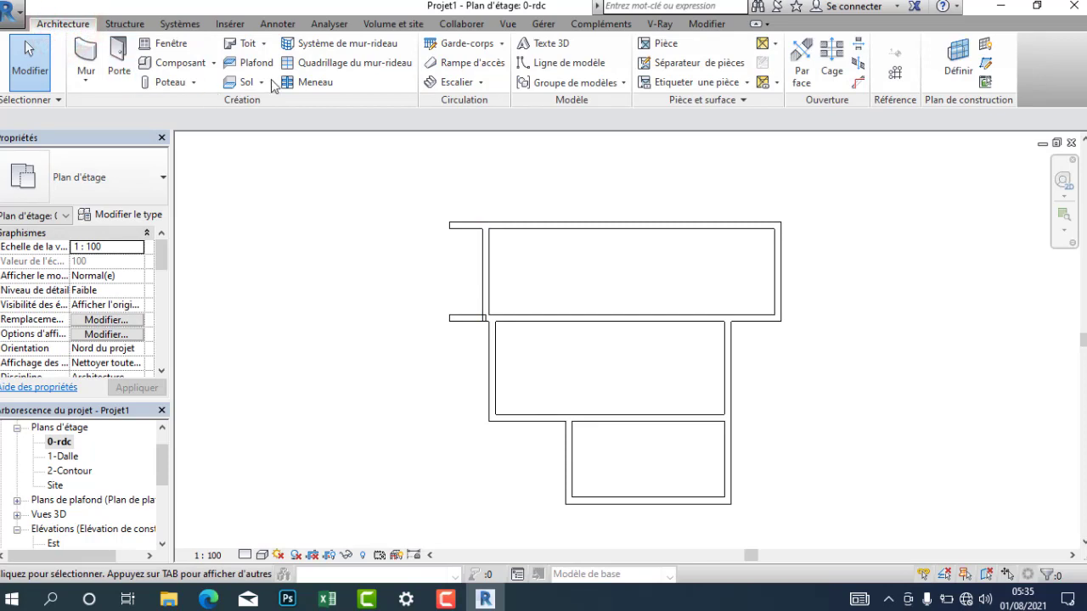
{"action": "left_click", "coordinate": [242, 84]}
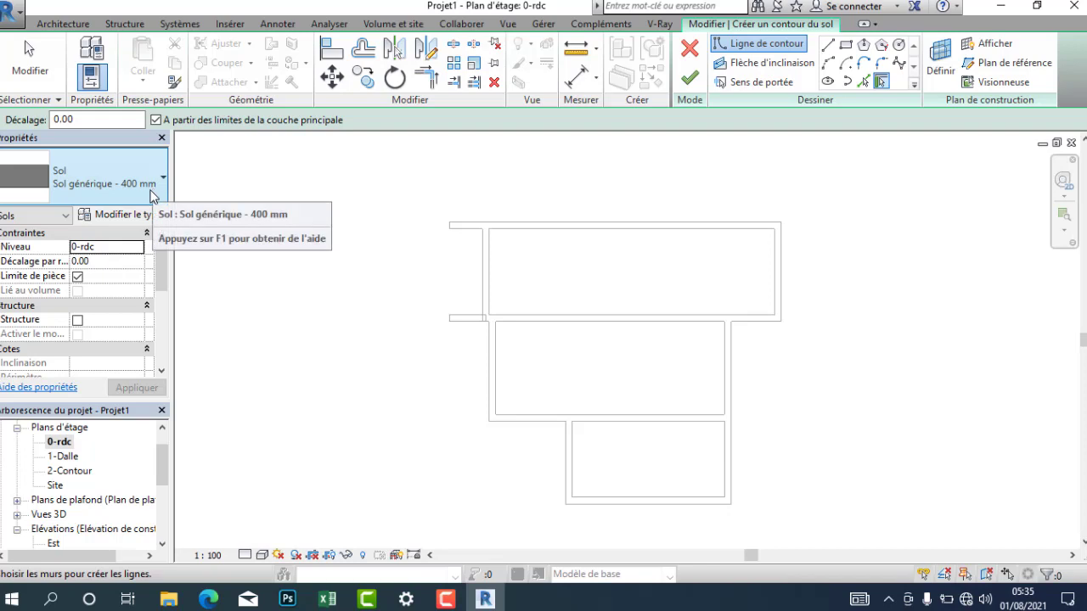
{"action": "middle_click_drag", "start_coordinate": [541, 340], "coordinate": [519, 318]}
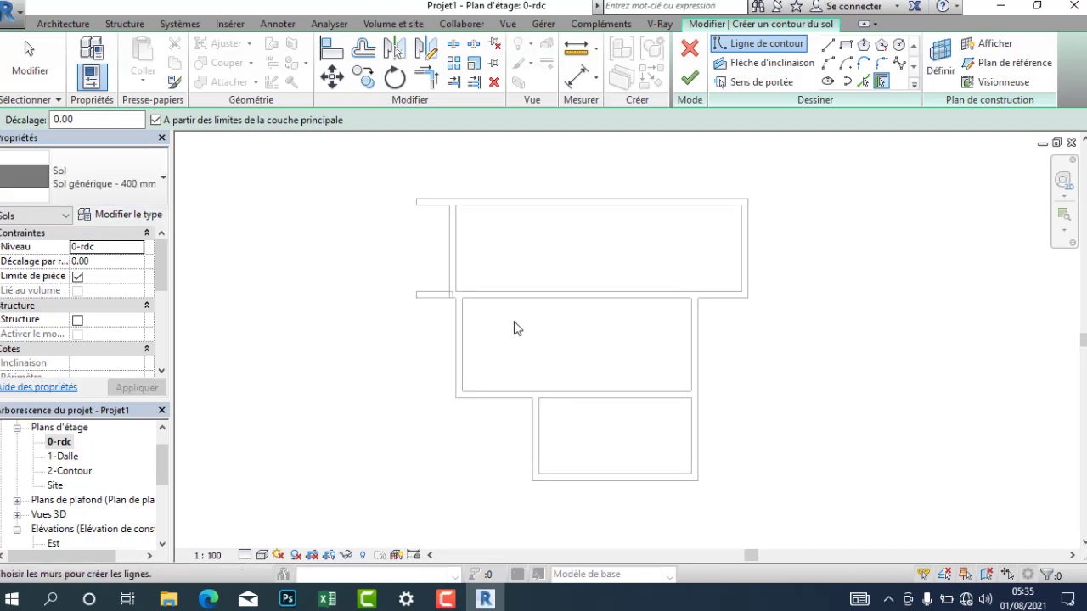
{"action": "middle_click_drag", "start_coordinate": [472, 347], "coordinate": [505, 343]}
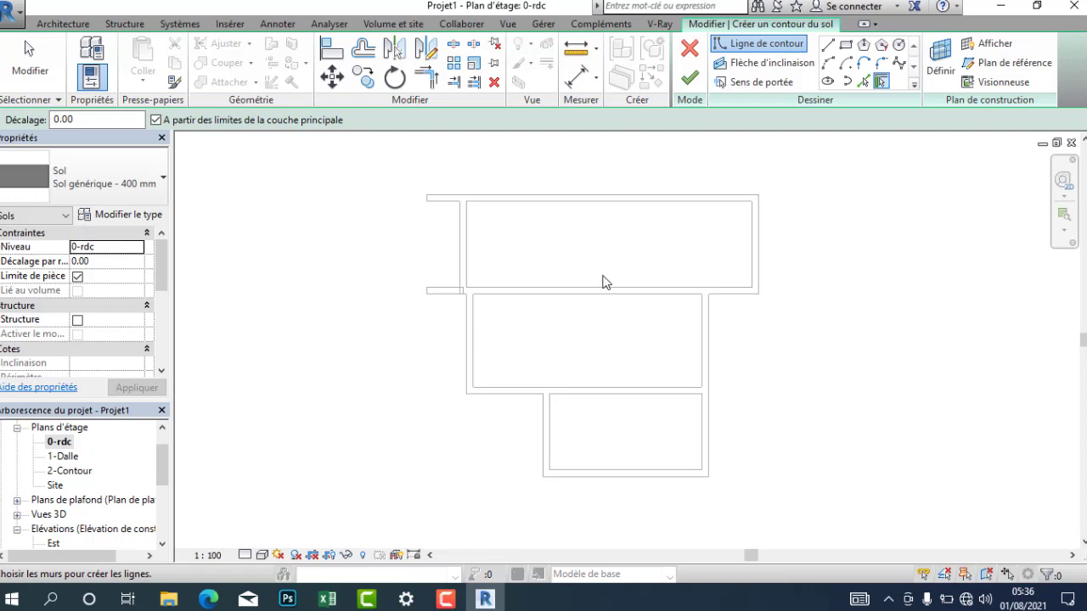
{"action": "left_click", "coordinate": [827, 45]}
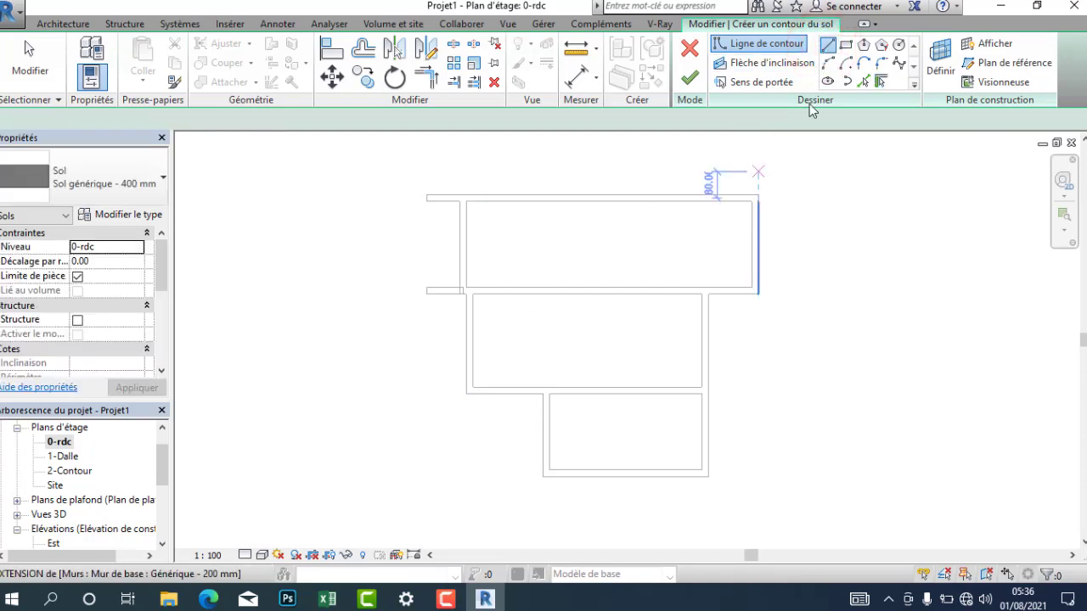
{"action": "scroll", "coordinate": [663, 473], "scroll_direction": "up", "scroll_amount": 1}
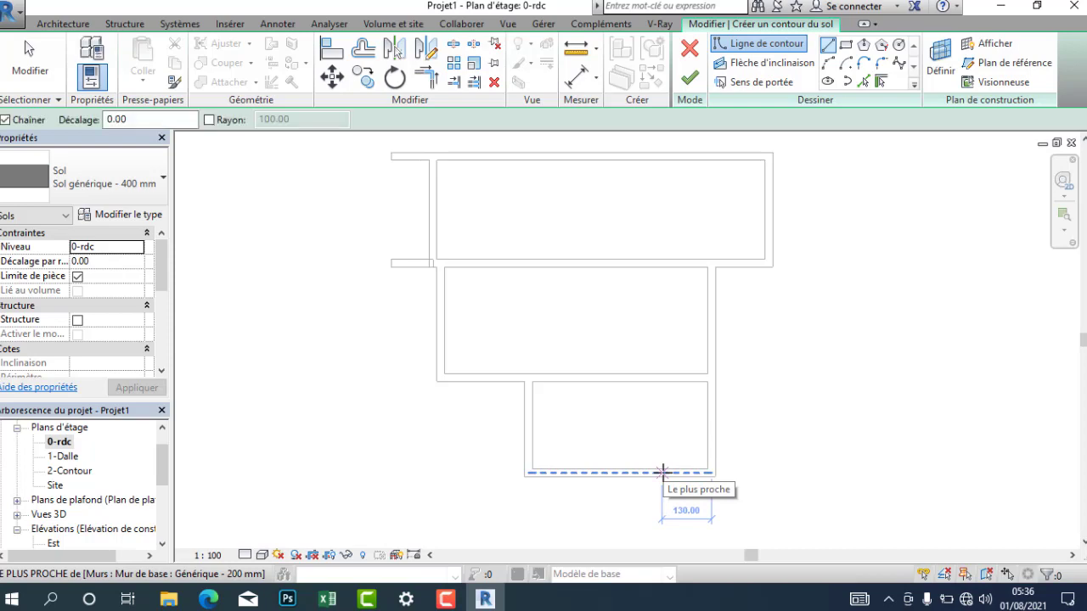
{"action": "left_click", "coordinate": [714, 477]}
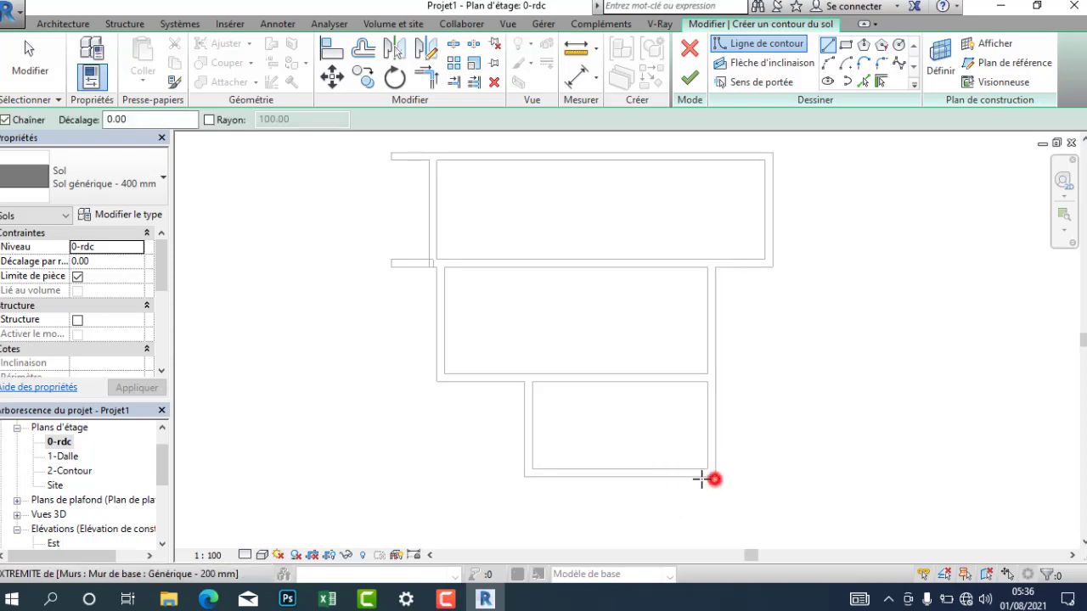
{"action": "left_click", "coordinate": [523, 476]}
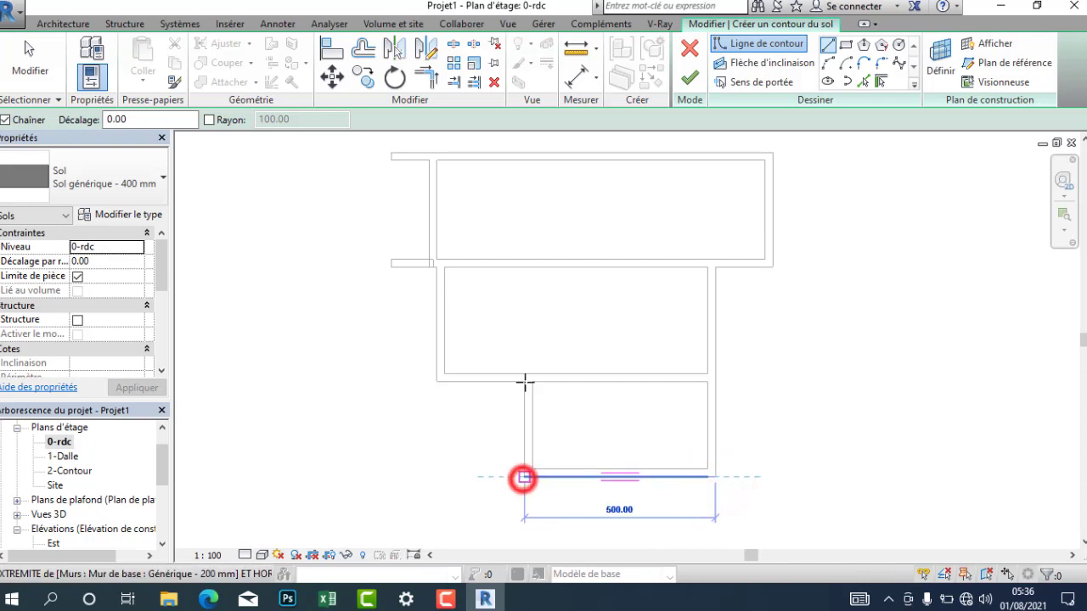
{"action": "left_click", "coordinate": [524, 381]}
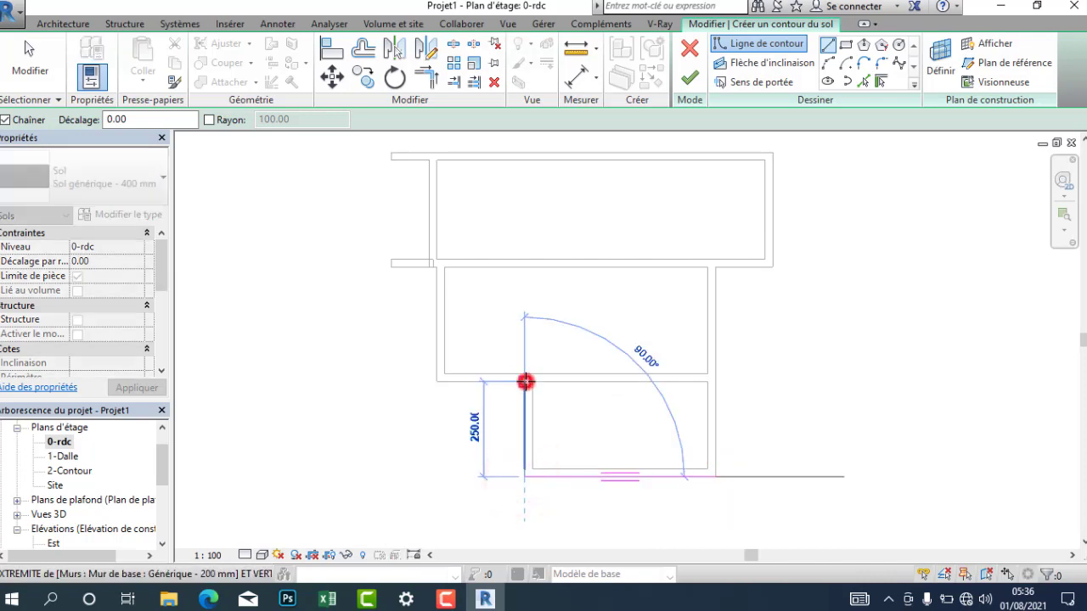
{"action": "left_click", "coordinate": [452, 381]}
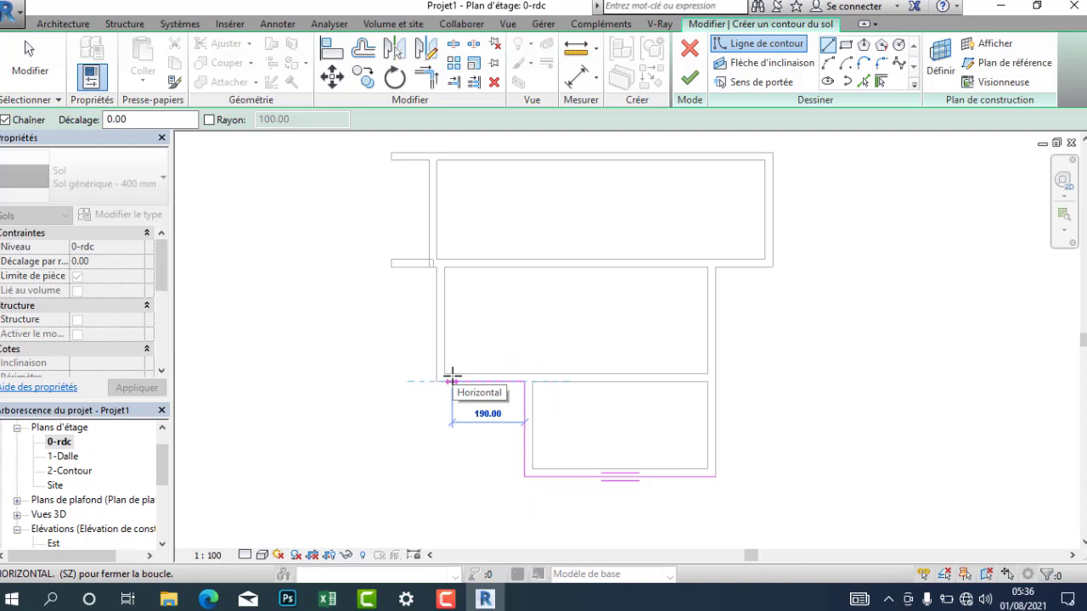
{"action": "left_click", "coordinate": [436, 382]}
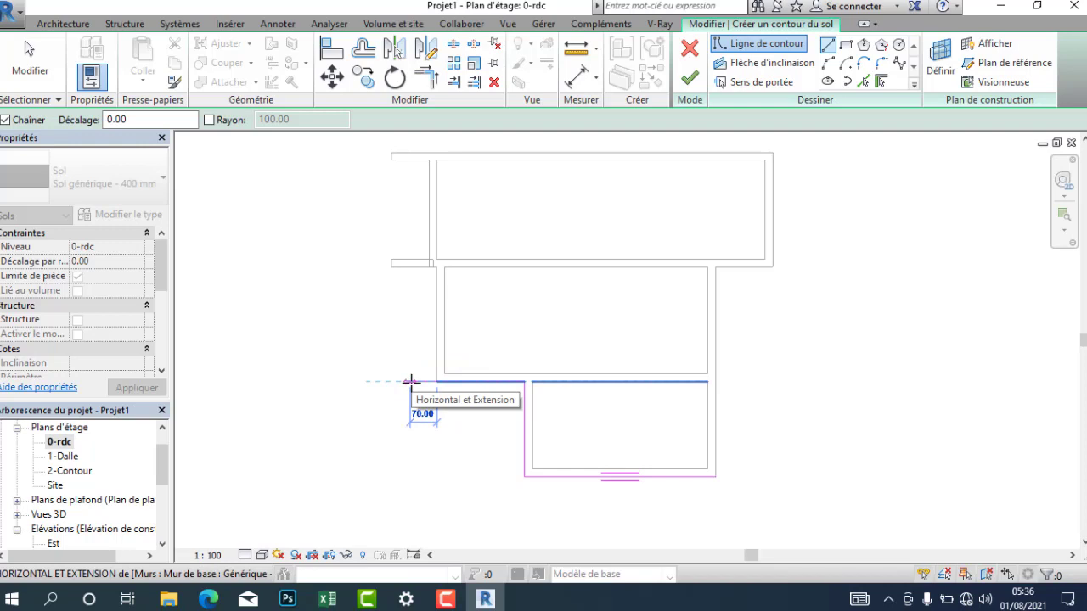
Step: Continue the floor boundary 70 cm left past the corner, 300 cm up to the lower short wall, and 50 cm right to the upper room's wall
{"action": "type", "text": "70"}
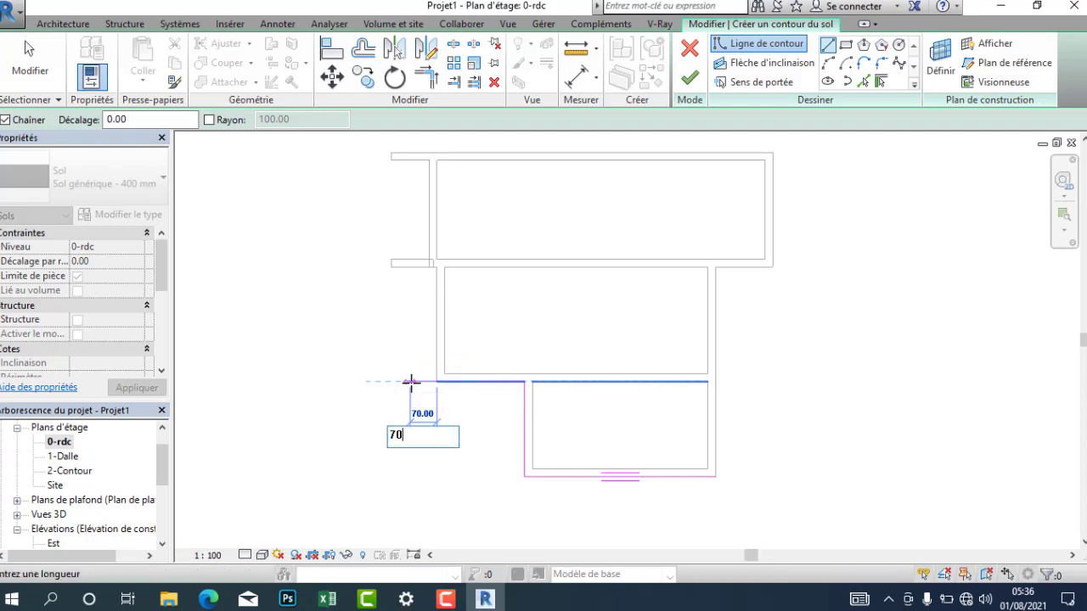
{"action": "key", "text": "Return"}
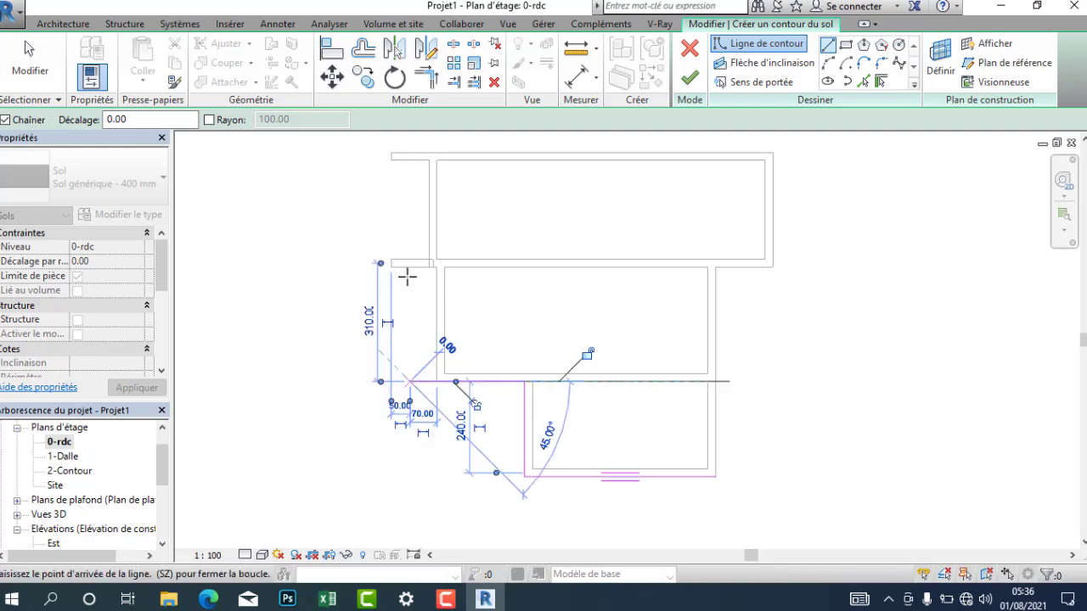
{"action": "left_click", "coordinate": [412, 267]}
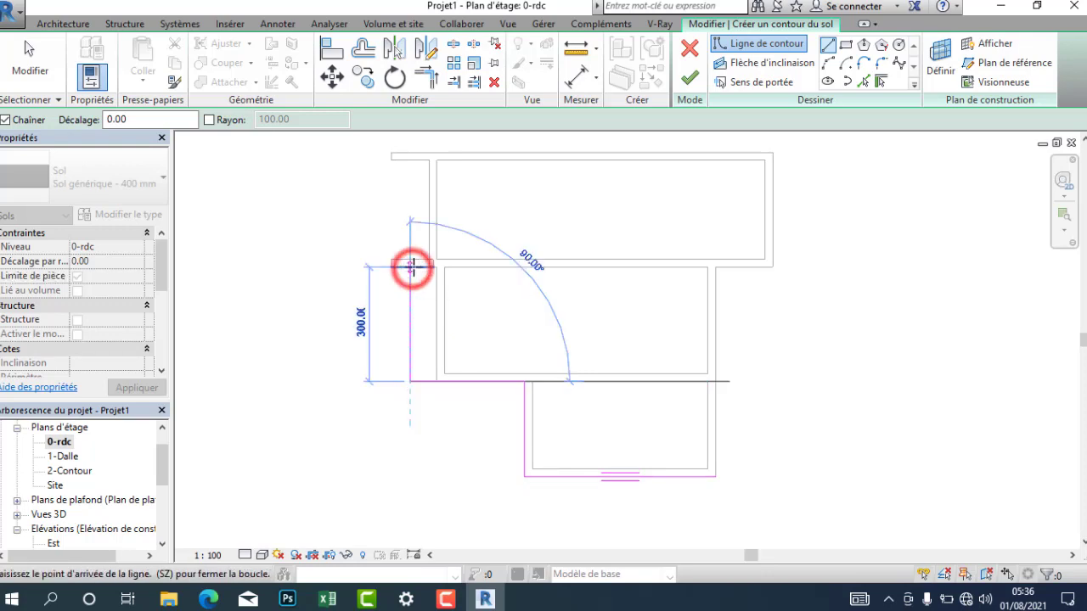
{"action": "scroll", "coordinate": [413, 267], "scroll_direction": "up", "scroll_amount": 2}
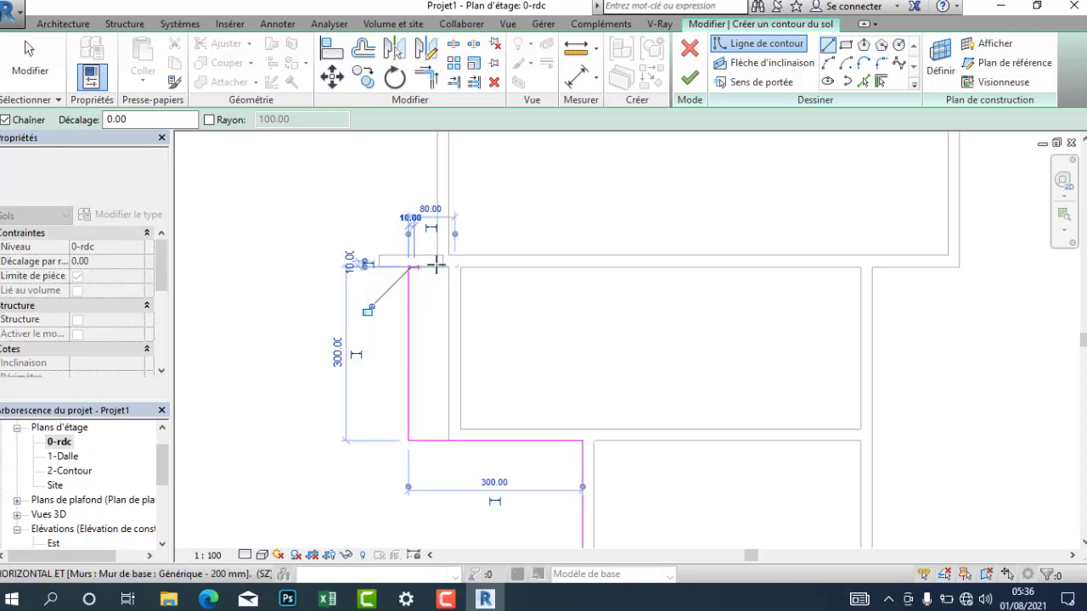
{"action": "scroll", "coordinate": [436, 266], "scroll_direction": "up", "scroll_amount": 1}
{"action": "left_click", "coordinate": [437, 264]}
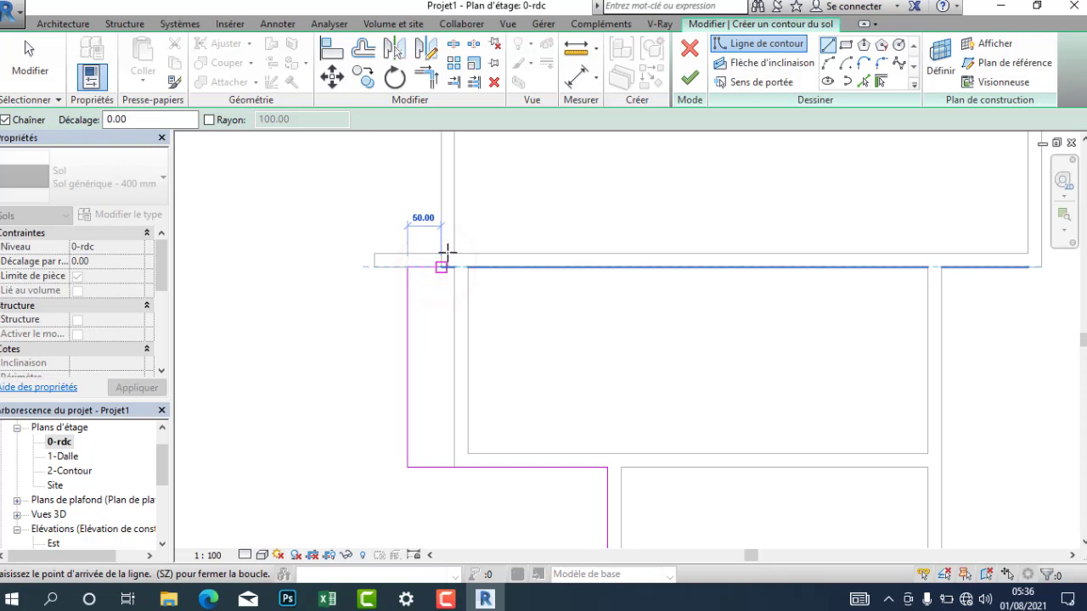
Step: Trace the floor boundary around the upper room's left, top and right outer faces and back to the middle room's top-right outer corner
{"action": "scroll", "coordinate": [446, 247], "scroll_direction": "up", "scroll_amount": 1}
{"action": "mouse_move", "coordinate": [434, 261]}
{"action": "middle_mouse_down"}
{"action": "mouse_move", "coordinate": [432, 303]}
{"action": "mouse_move", "coordinate": [406, 369]}
{"action": "middle_mouse_up"}
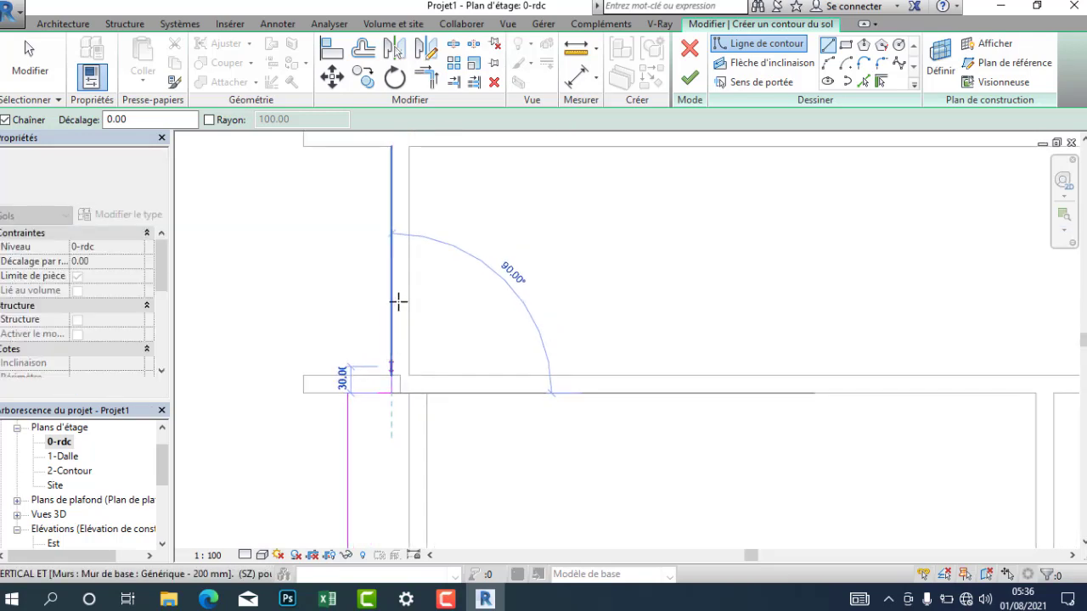
{"action": "scroll", "coordinate": [398, 301], "scroll_direction": "down", "scroll_amount": 1}
{"action": "left_click", "coordinate": [395, 227]}
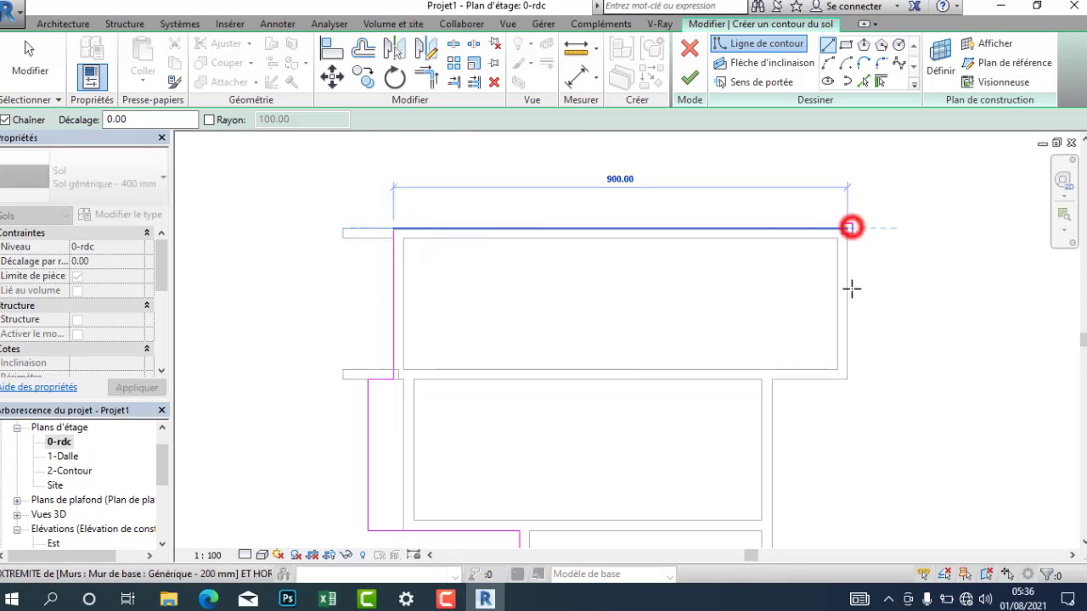
{"action": "left_click", "coordinate": [847, 379]}
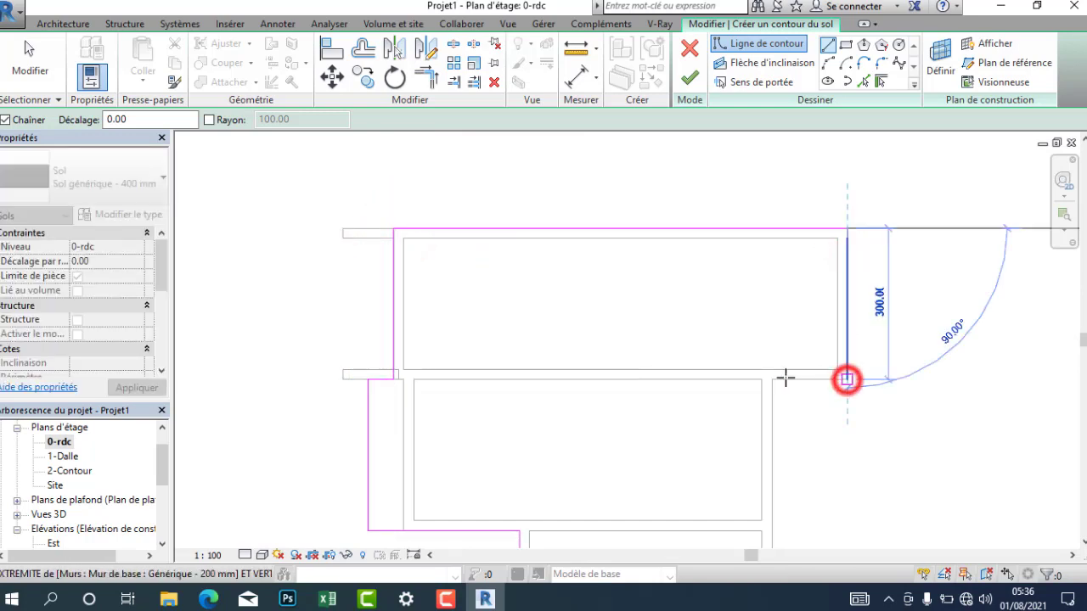
{"action": "left_click", "coordinate": [772, 379]}
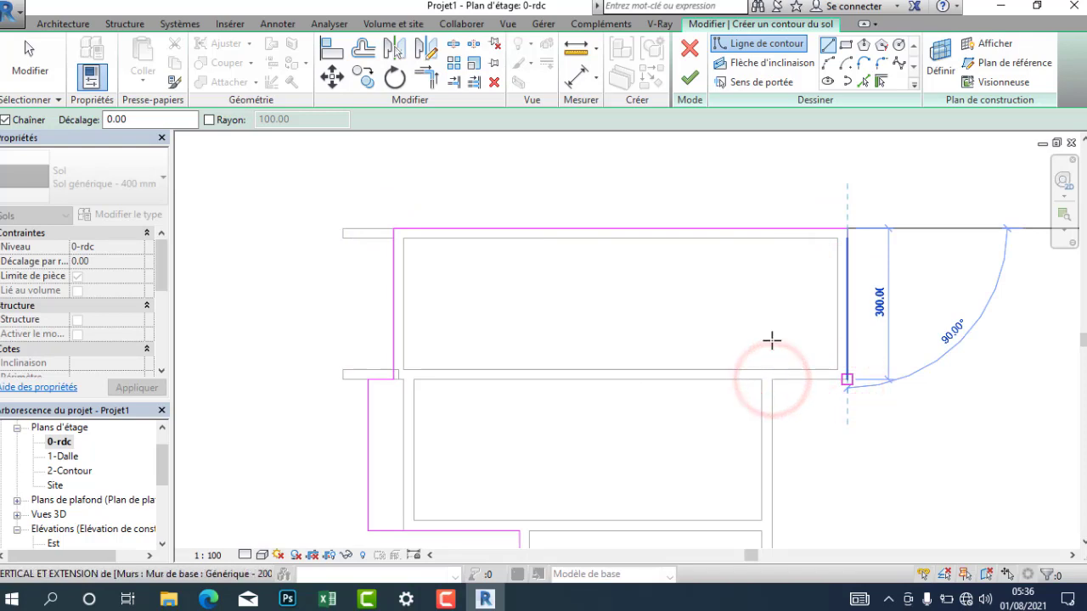
Step: Close the boundary with a 550 cm line down the right outer face to the starting corner, and finish the floor
{"action": "middle_click_drag", "start_coordinate": [801, 436], "coordinate": [692, 257]}
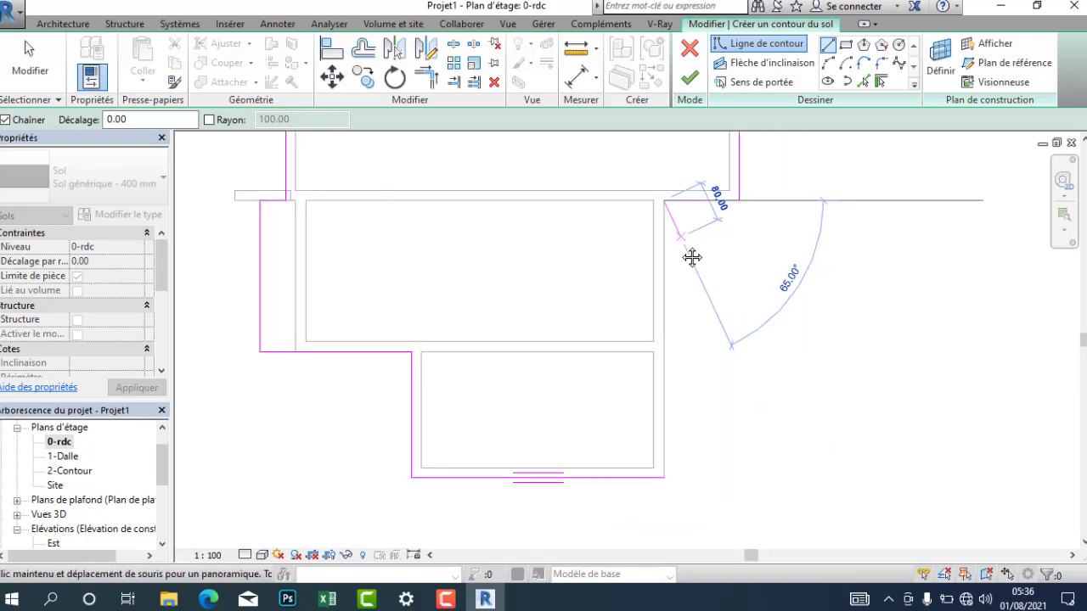
{"action": "left_click", "coordinate": [663, 477]}
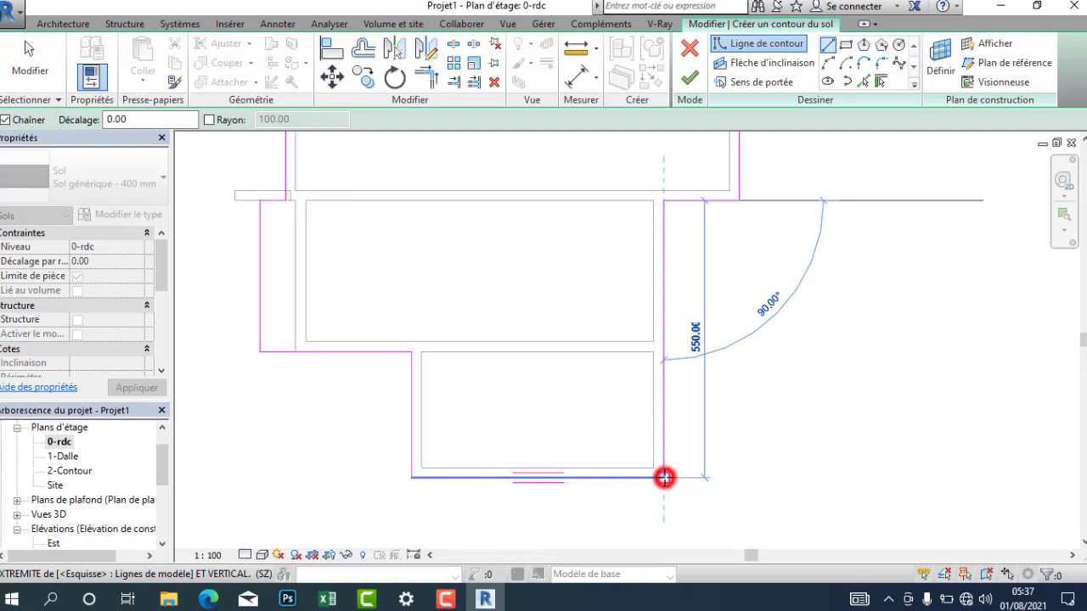
{"action": "right_click", "coordinate": [794, 269]}
{"action": "left_click", "coordinate": [798, 271]}
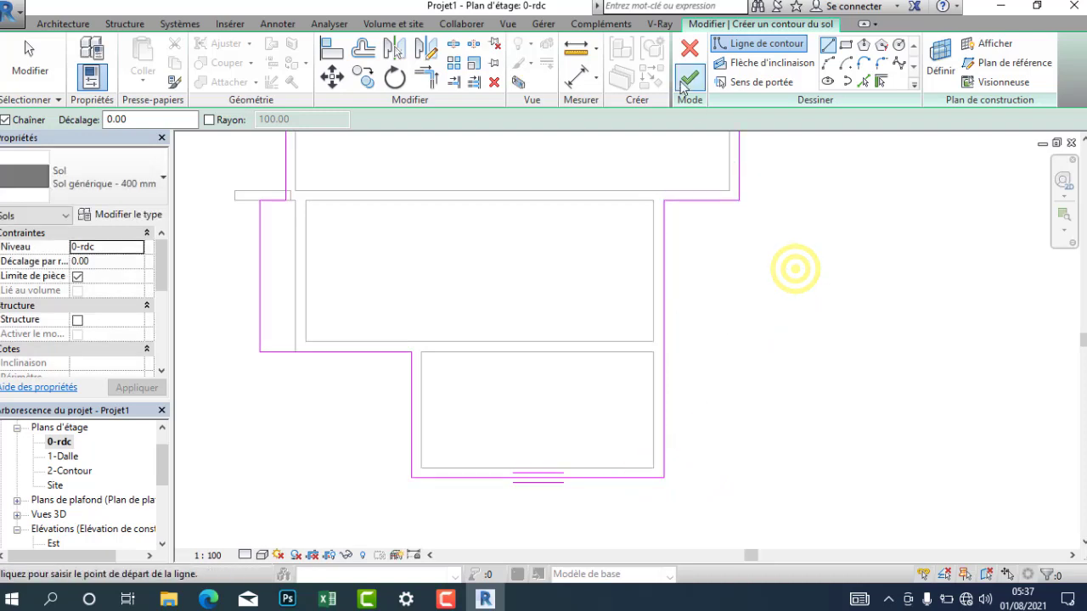
{"action": "left_click", "coordinate": [686, 82]}
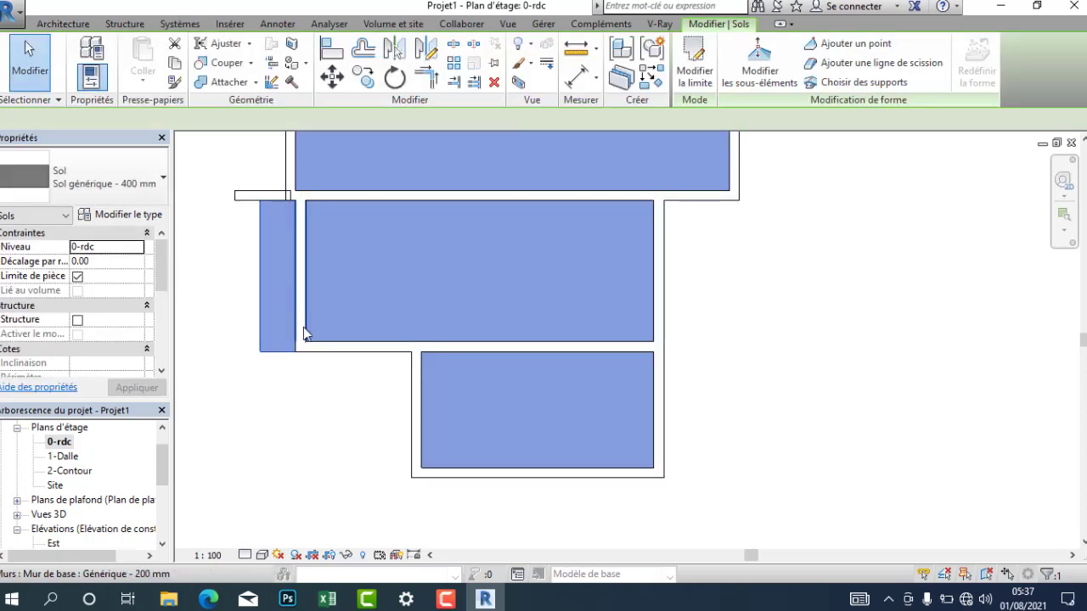
Step: Look at the 2-Contour floor plan and switch to the 1-Dalle floor plan
{"action": "middle_click_drag", "start_coordinate": [393, 432], "coordinate": [489, 551]}
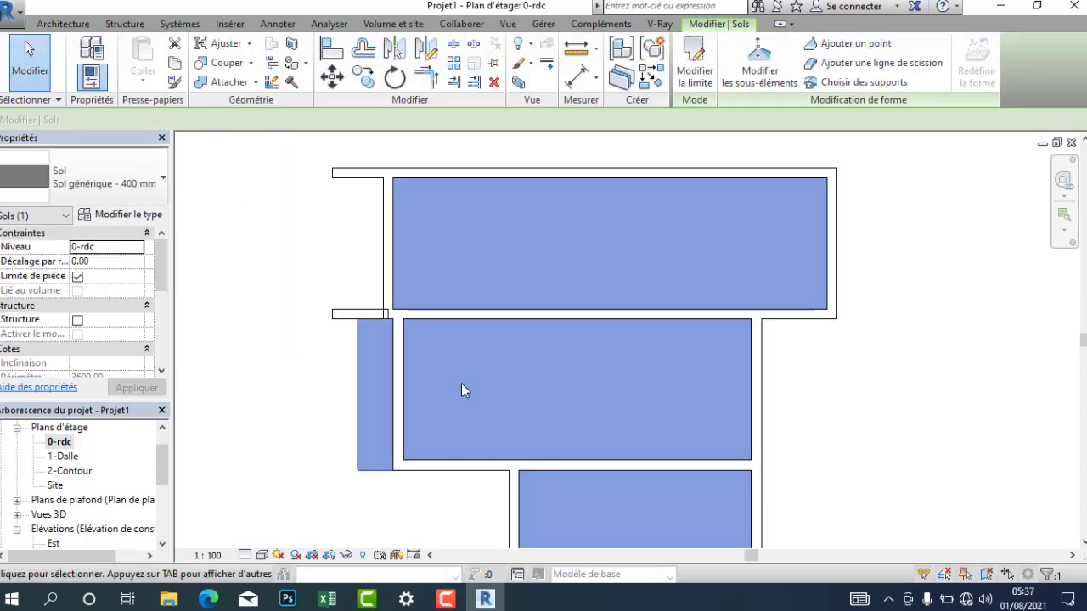
{"action": "middle_click_drag", "start_coordinate": [449, 355], "coordinate": [393, 342]}
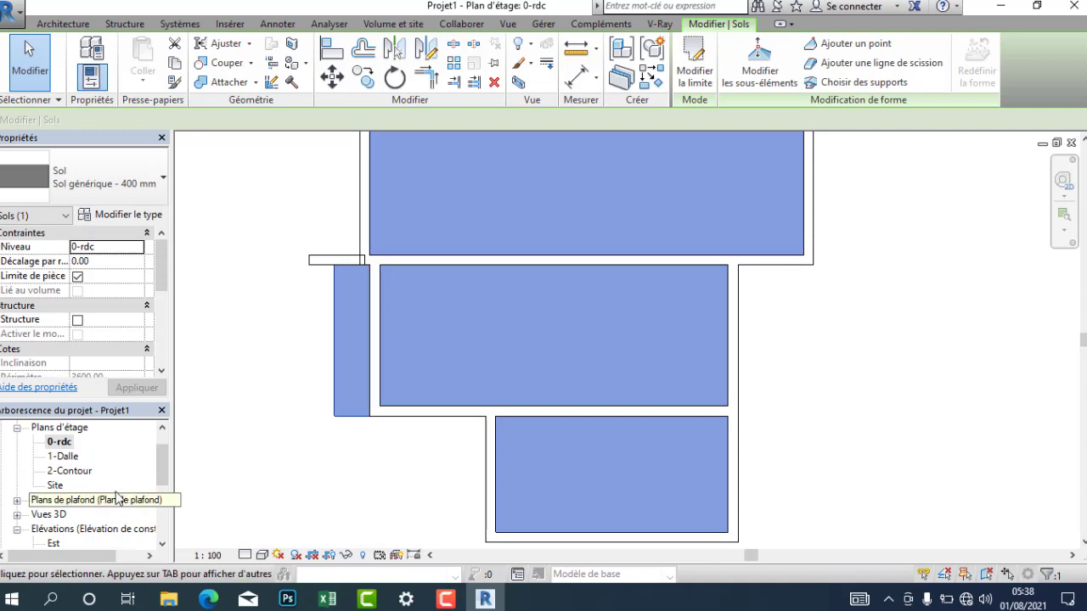
{"action": "left_click", "coordinate": [73, 472]}
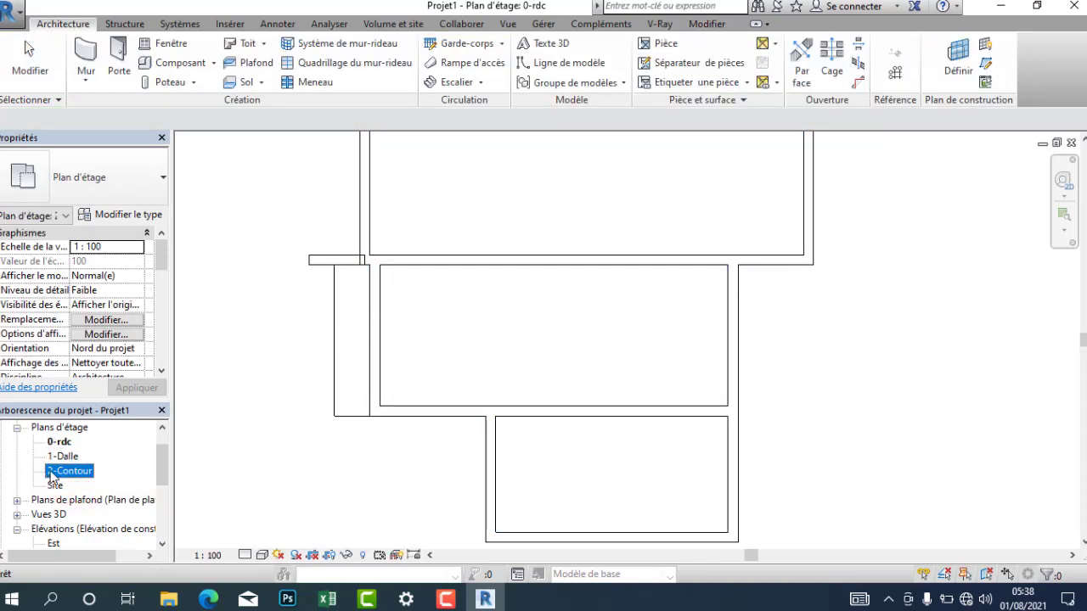
{"action": "double_click", "coordinate": [69, 471]}
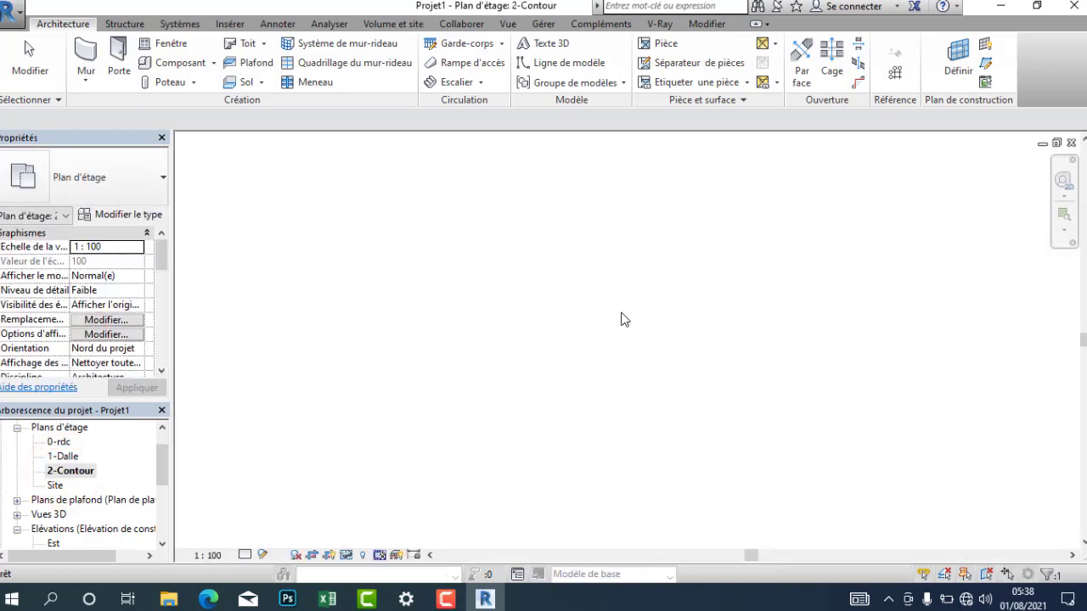
{"action": "left_click", "coordinate": [61, 458]}
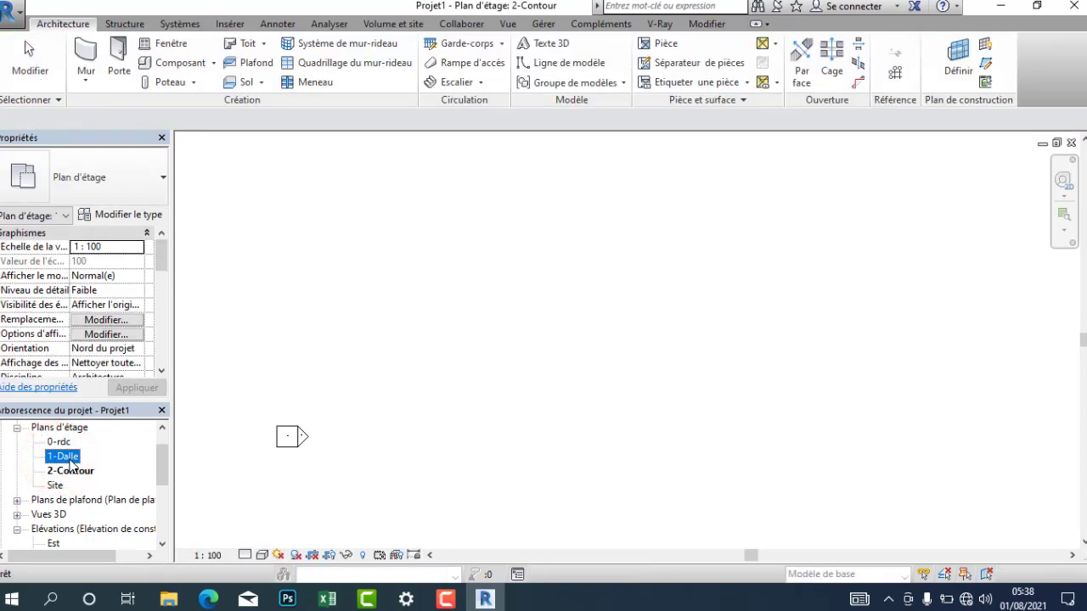
{"action": "double_click", "coordinate": [65, 457]}
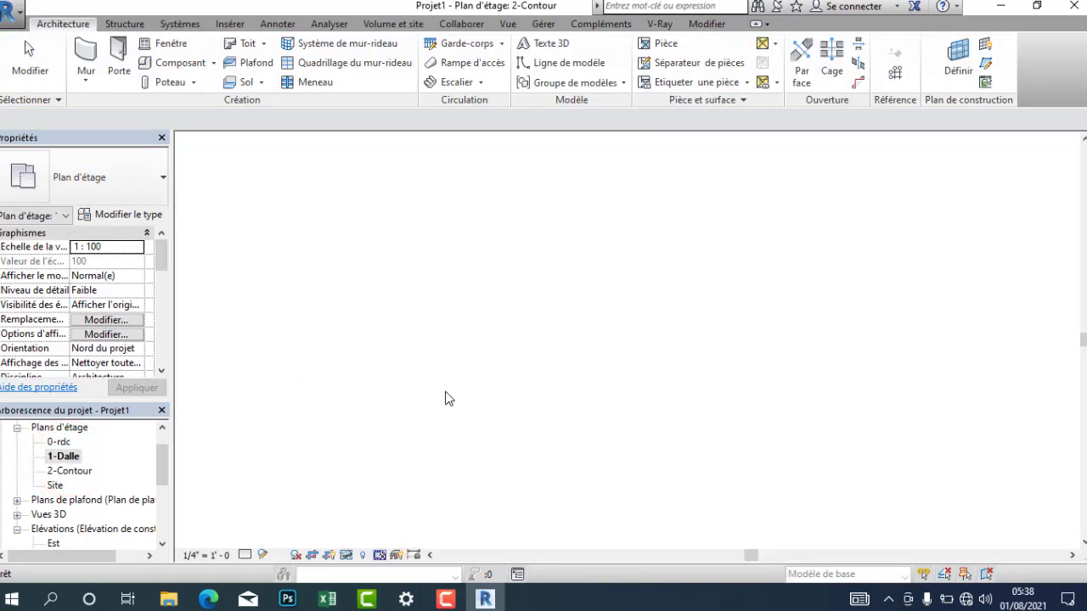
Step: Start a floor on the 1-Dalle plan and duplicate its Sol générique - 400 mm type as Sol générique - 150 mm 2
{"action": "scroll", "coordinate": [515, 364], "scroll_direction": "up", "scroll_amount": 1}
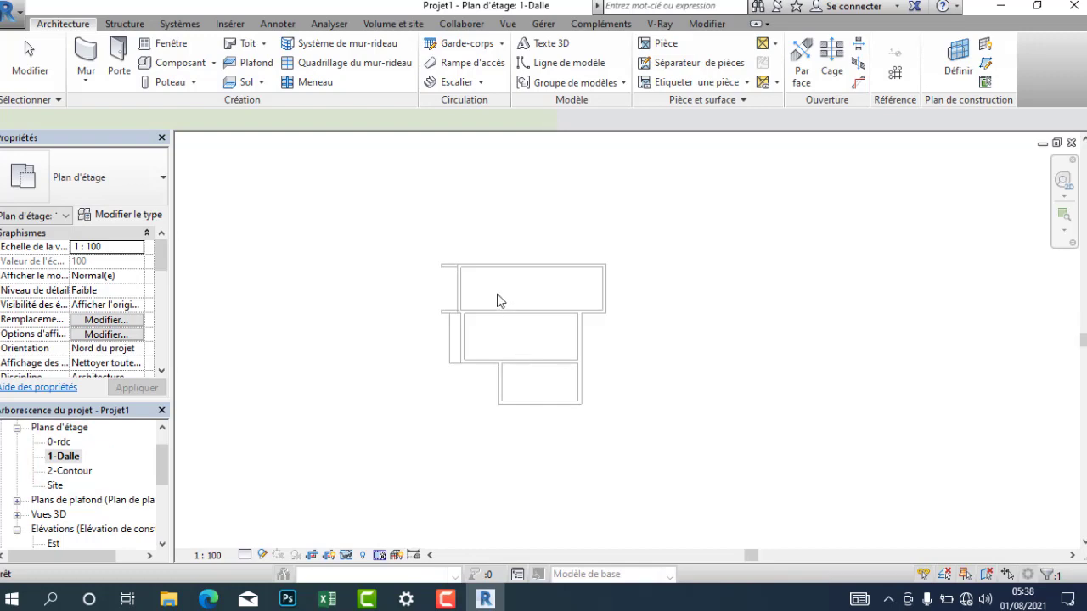
{"action": "left_click", "coordinate": [497, 295]}
{"action": "left_click", "coordinate": [65, 24]}
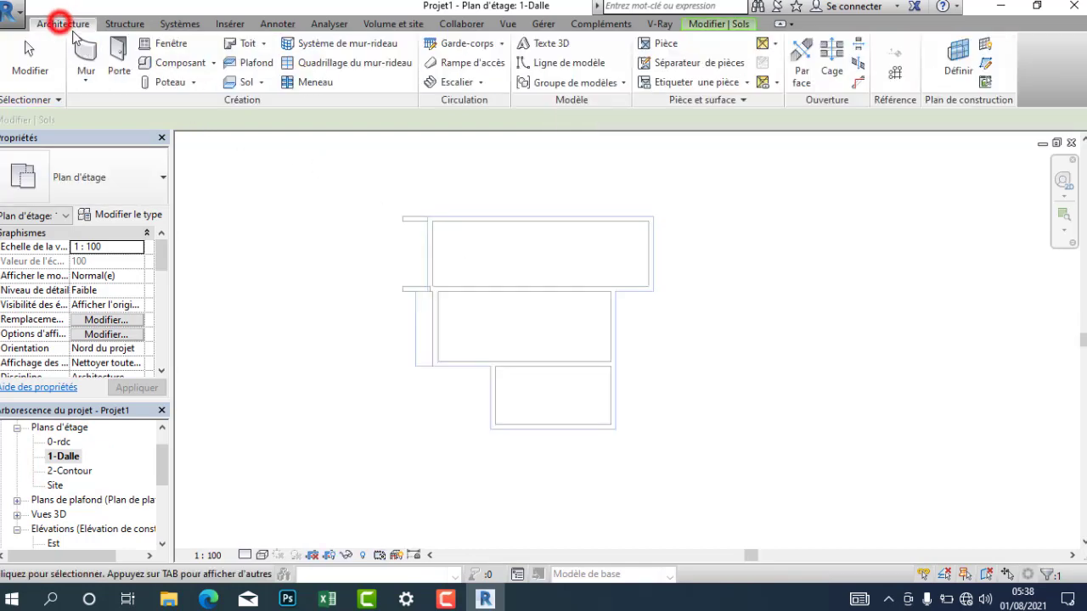
{"action": "left_click", "coordinate": [246, 84]}
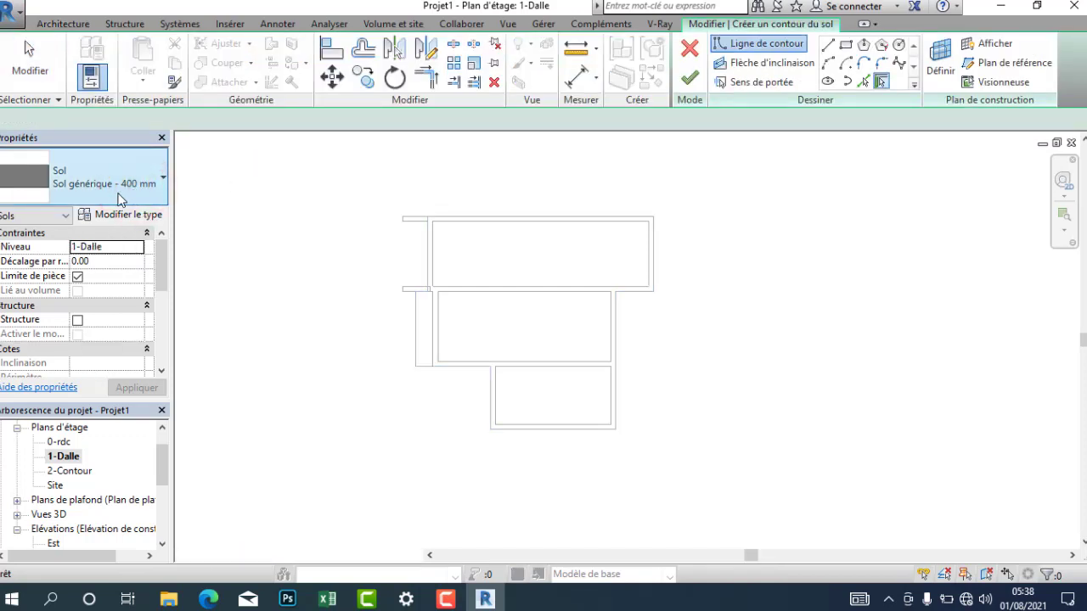
{"action": "left_click", "coordinate": [92, 193]}
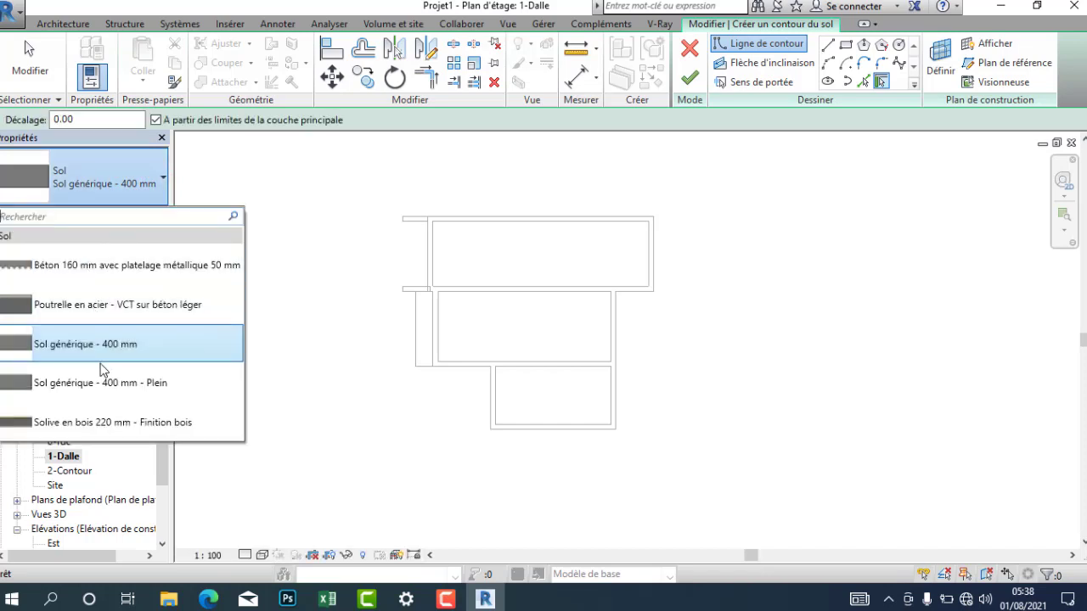
{"action": "left_click", "coordinate": [113, 200]}
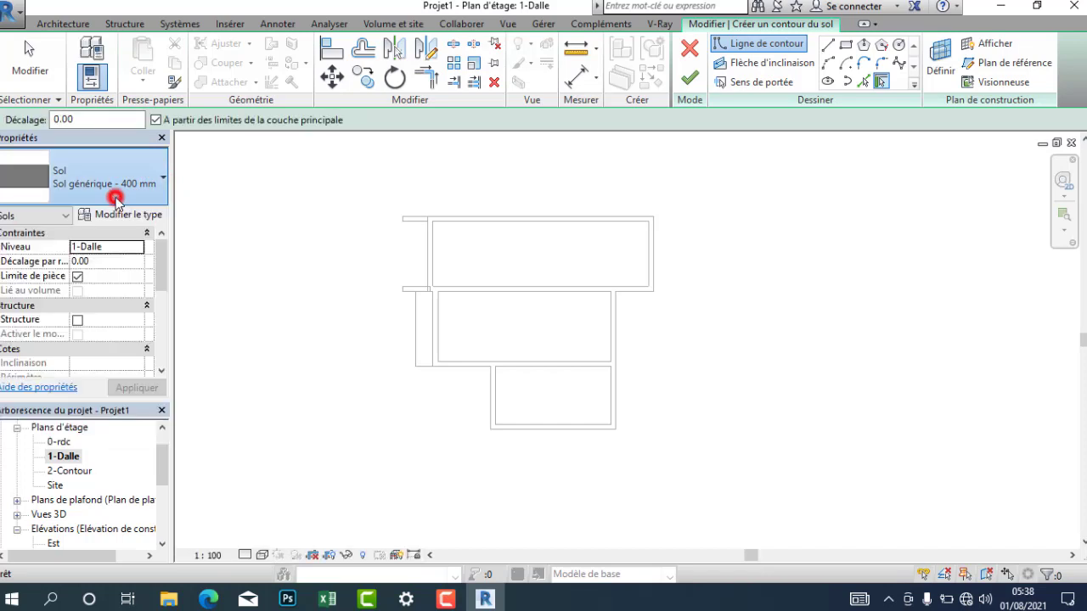
{"action": "left_click", "coordinate": [113, 199]}
{"action": "left_click", "coordinate": [119, 174]}
{"action": "left_click", "coordinate": [125, 213]}
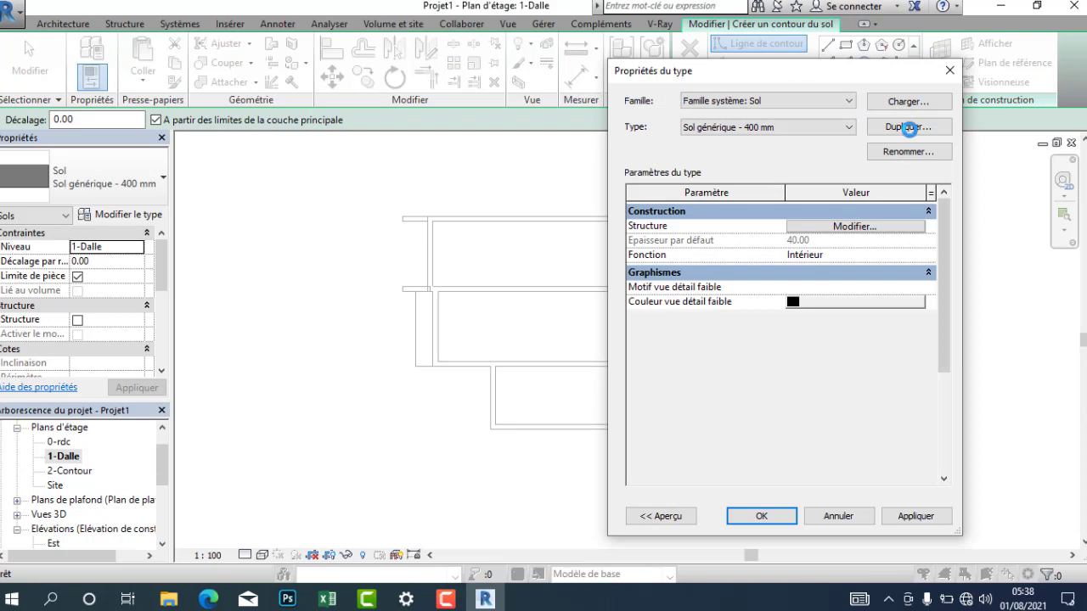
{"action": "left_click", "coordinate": [892, 126]}
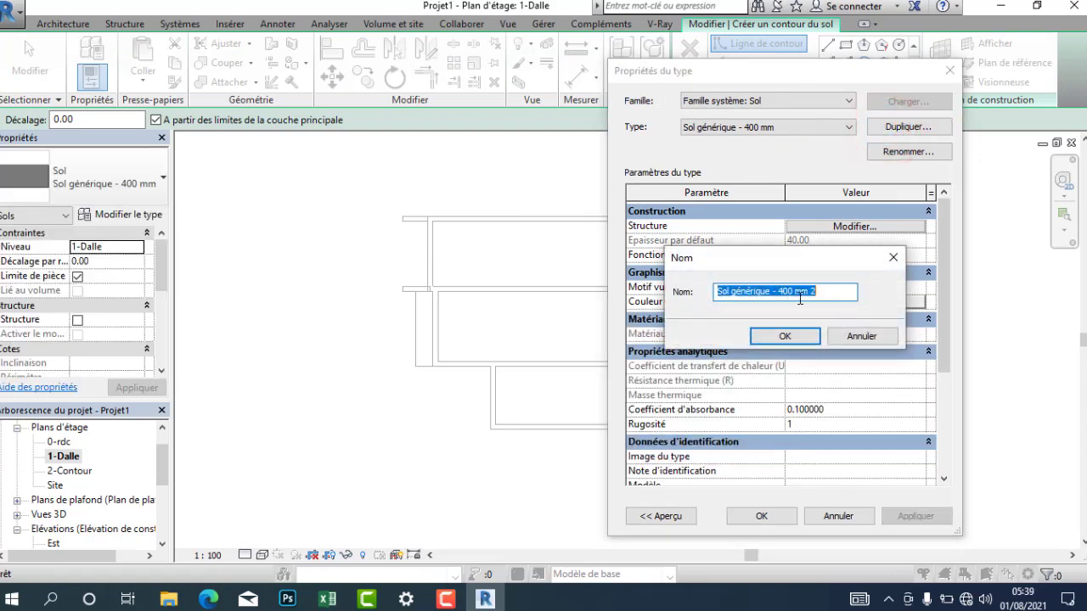
{"action": "double_click", "coordinate": [786, 291]}
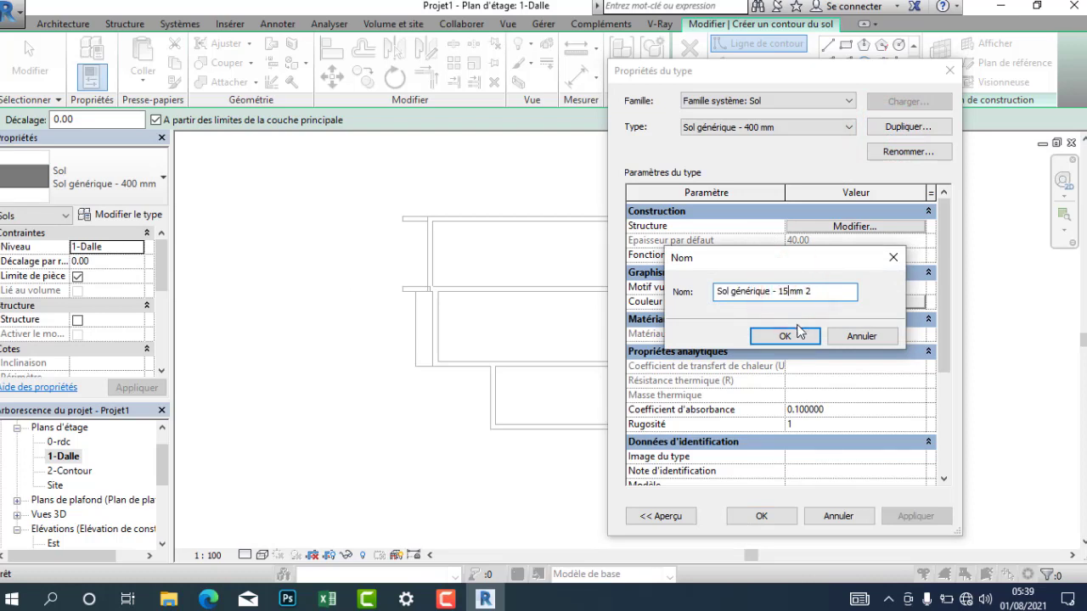
{"action": "left_click", "coordinate": [786, 335]}
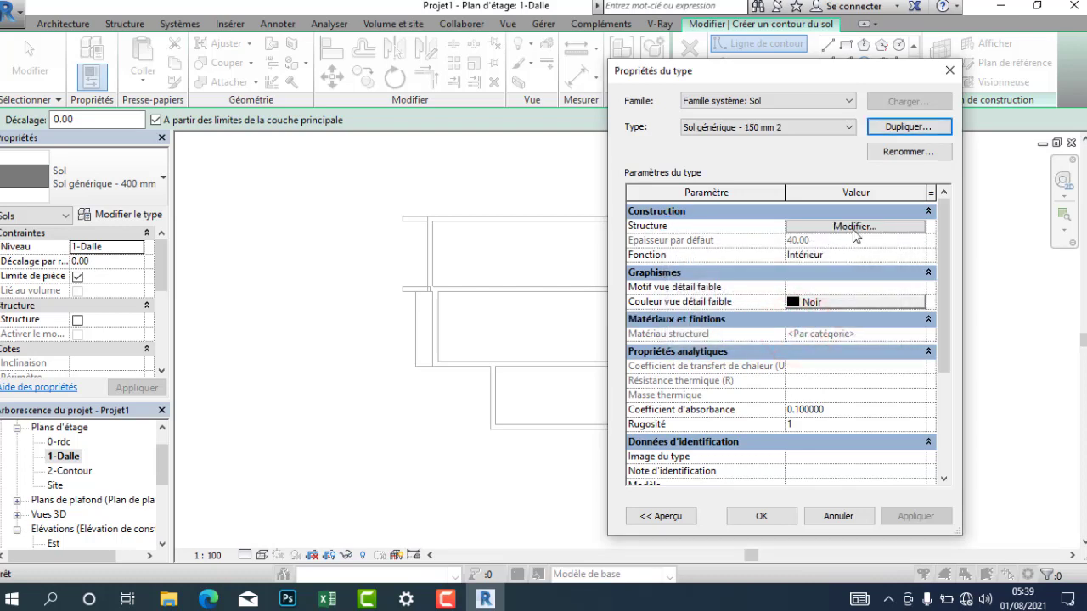
Step: Change the structural layer's thickness in the new floor type's assembly and accept the type
{"action": "left_click", "coordinate": [853, 227]}
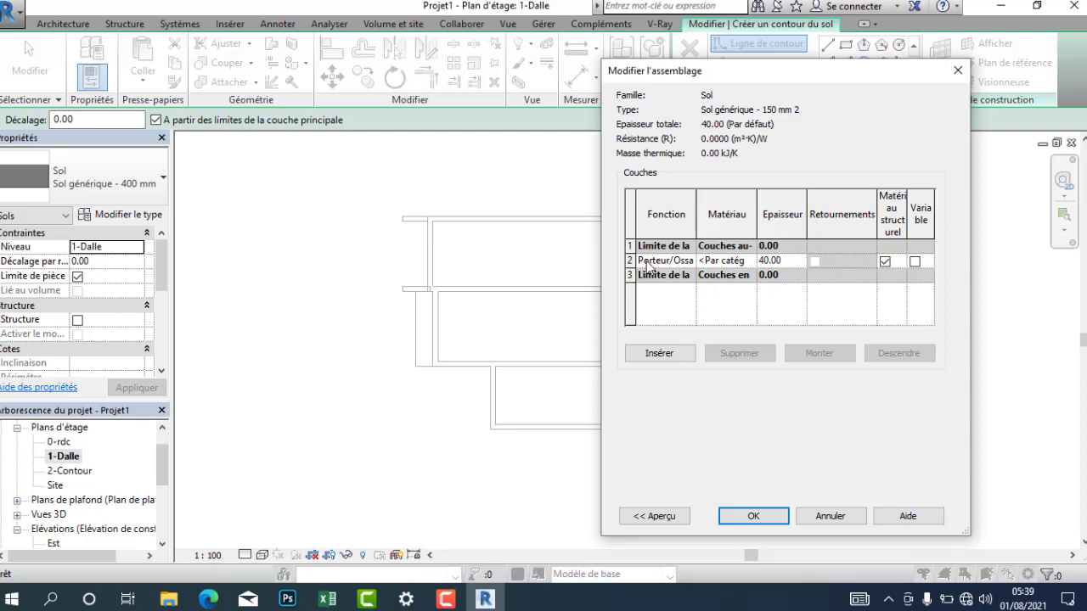
{"action": "left_click", "coordinate": [790, 263]}
{"action": "left_click", "coordinate": [769, 517]}
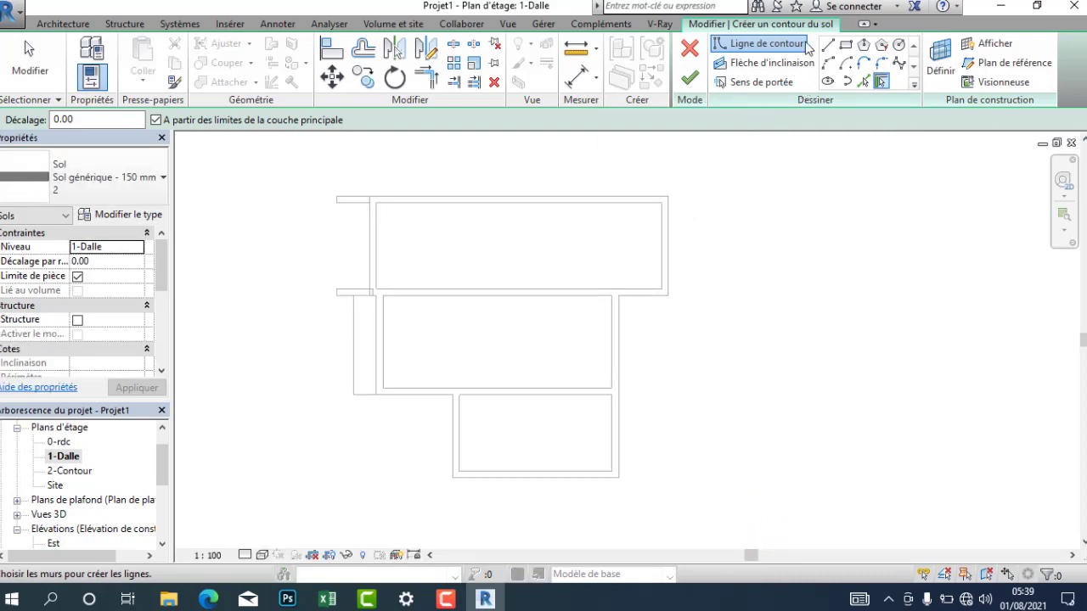
Step: Choose the Line tool for the floor boundary and set the floor's level to 2-Contour
{"action": "left_click", "coordinate": [832, 49]}
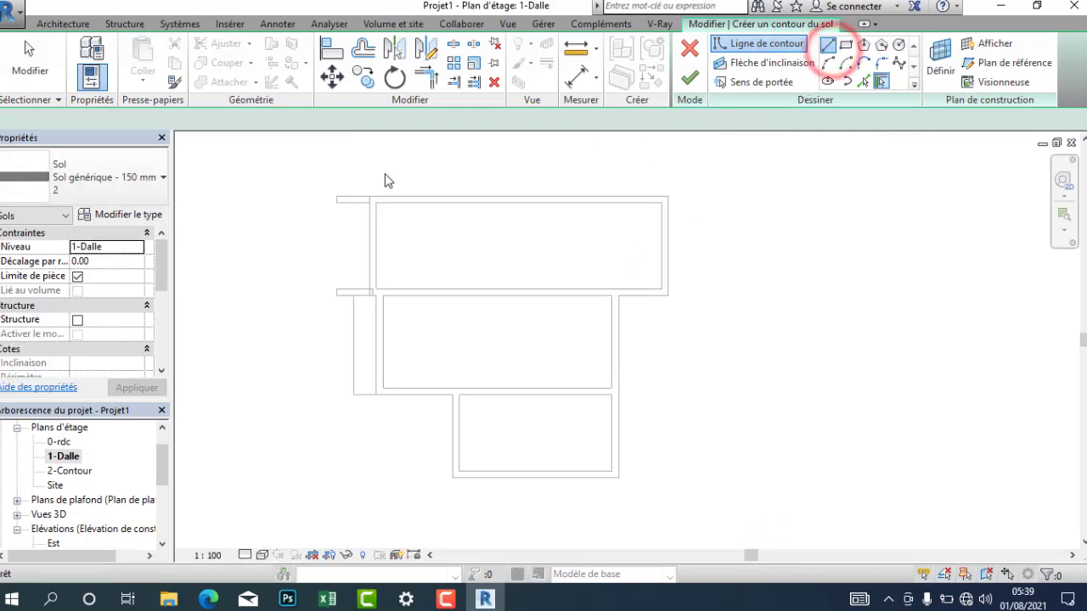
{"action": "left_click", "coordinate": [140, 247]}
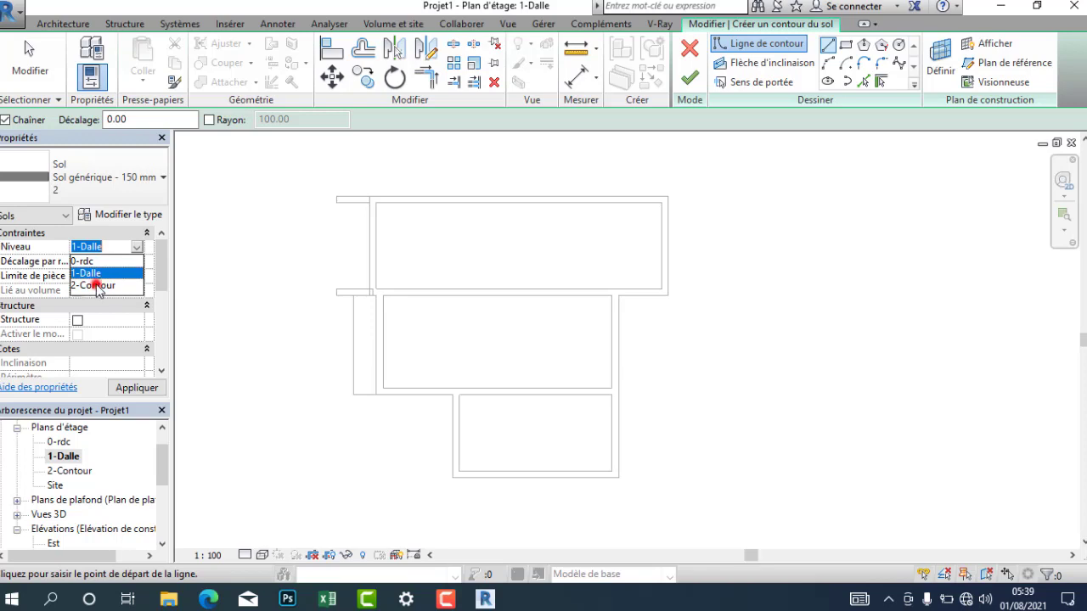
{"action": "left_click", "coordinate": [96, 286]}
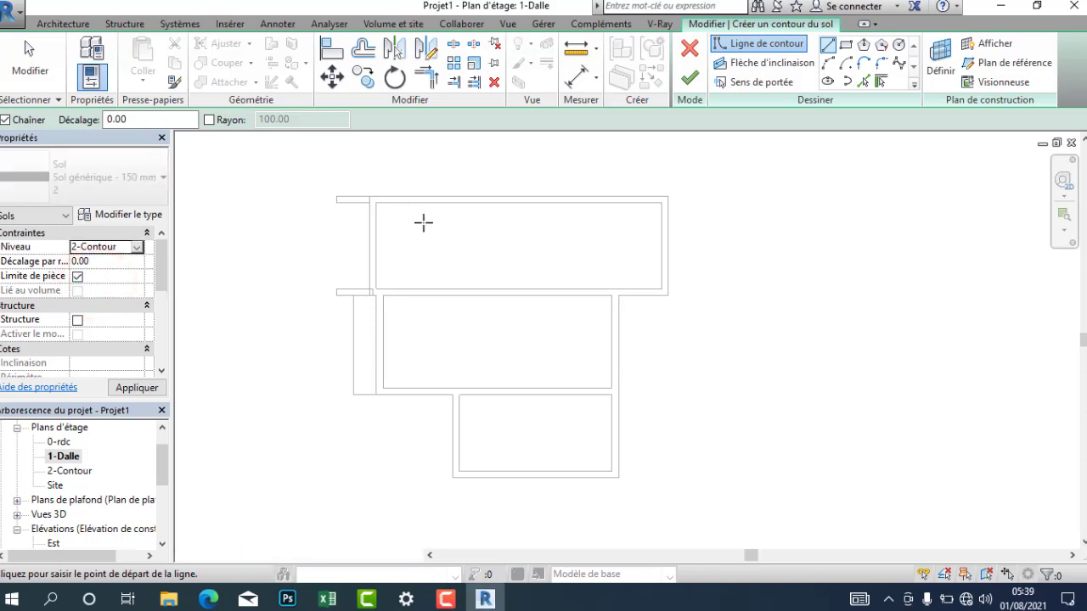
{"action": "key", "text": "Escape"}
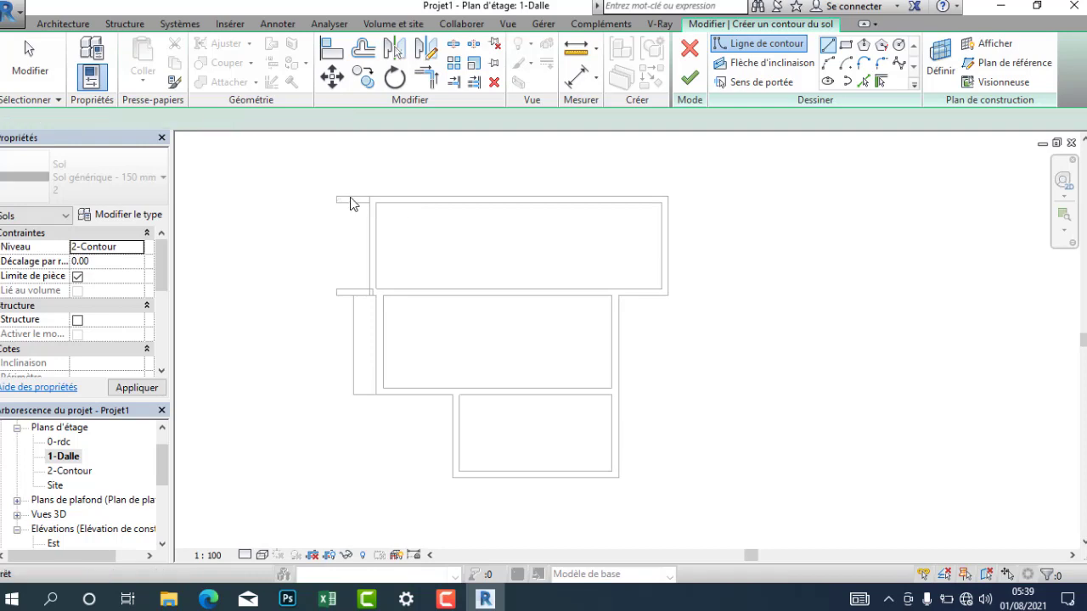
Step: Trace the boundary from the upper short wall's outer end along the top face and down the stepped right outer faces to the lower room's corner
{"action": "scroll", "coordinate": [353, 204], "scroll_direction": "up", "scroll_amount": 1}
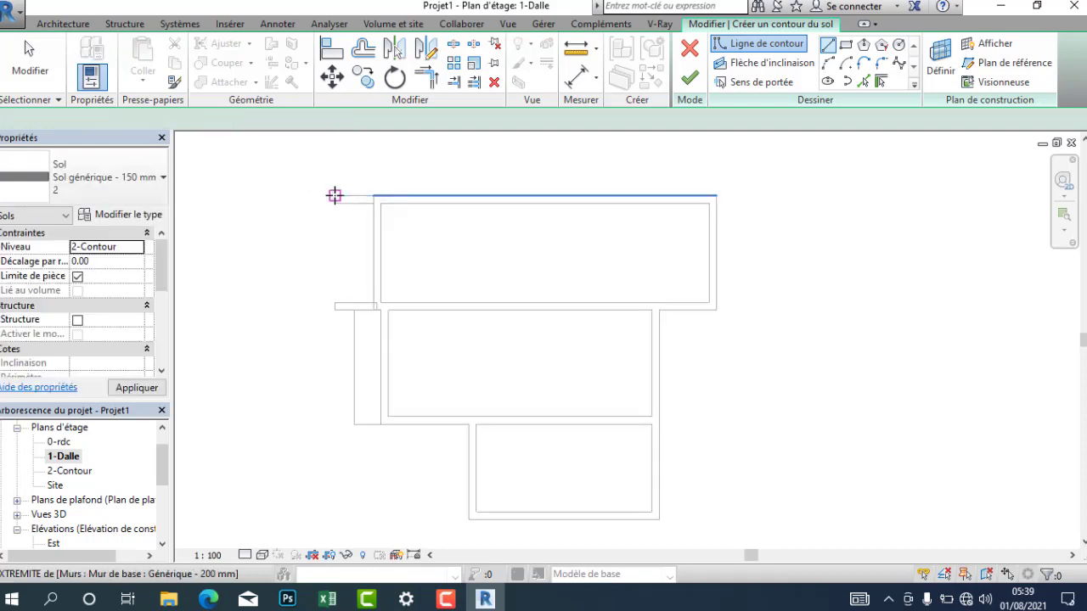
{"action": "left_click", "coordinate": [334, 195]}
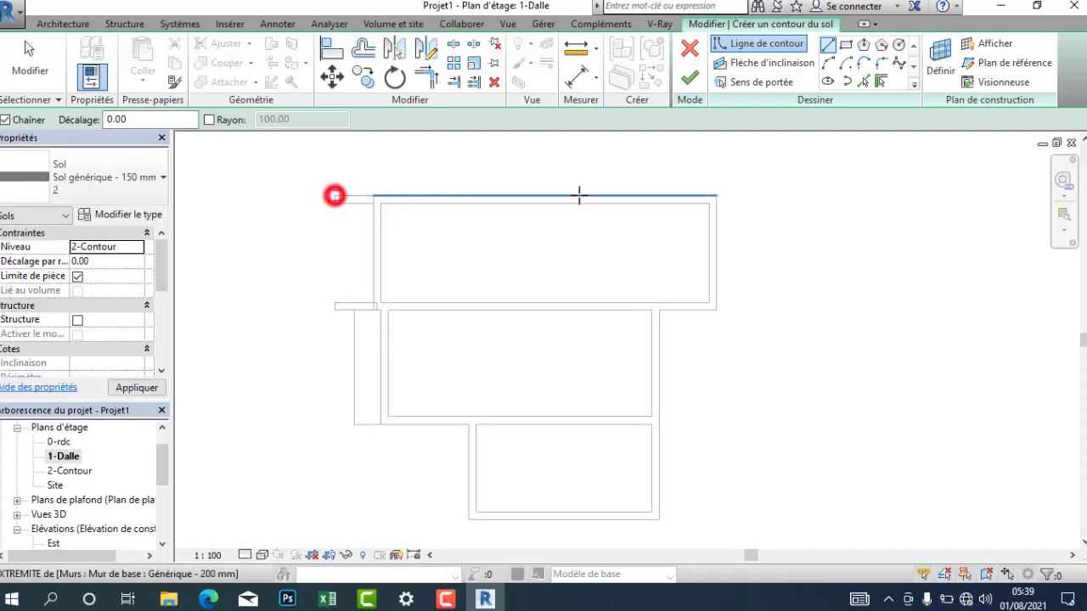
{"action": "left_click", "coordinate": [718, 195]}
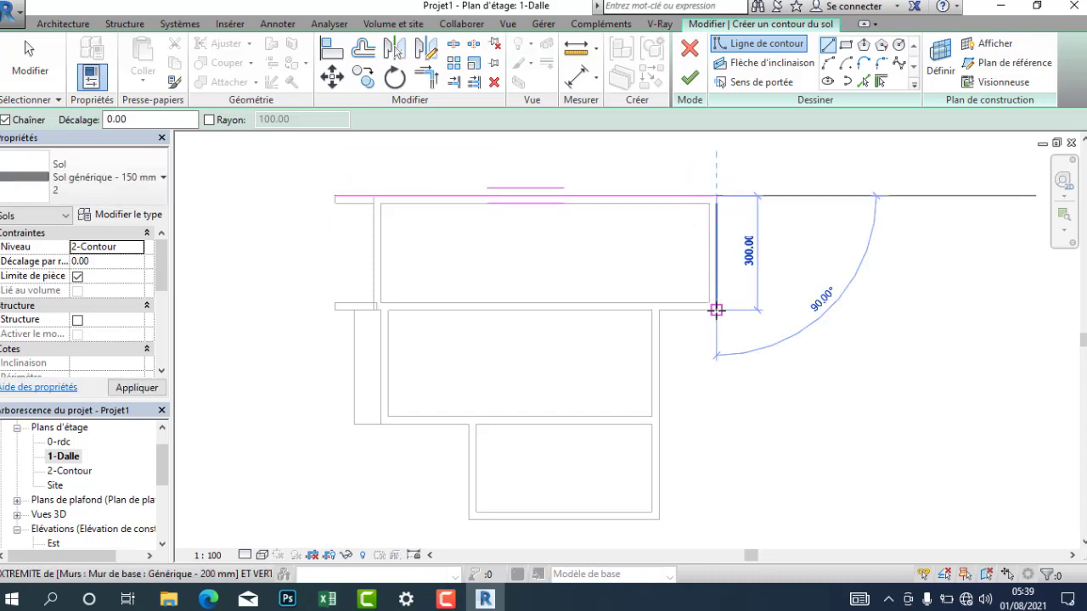
{"action": "left_click", "coordinate": [716, 311]}
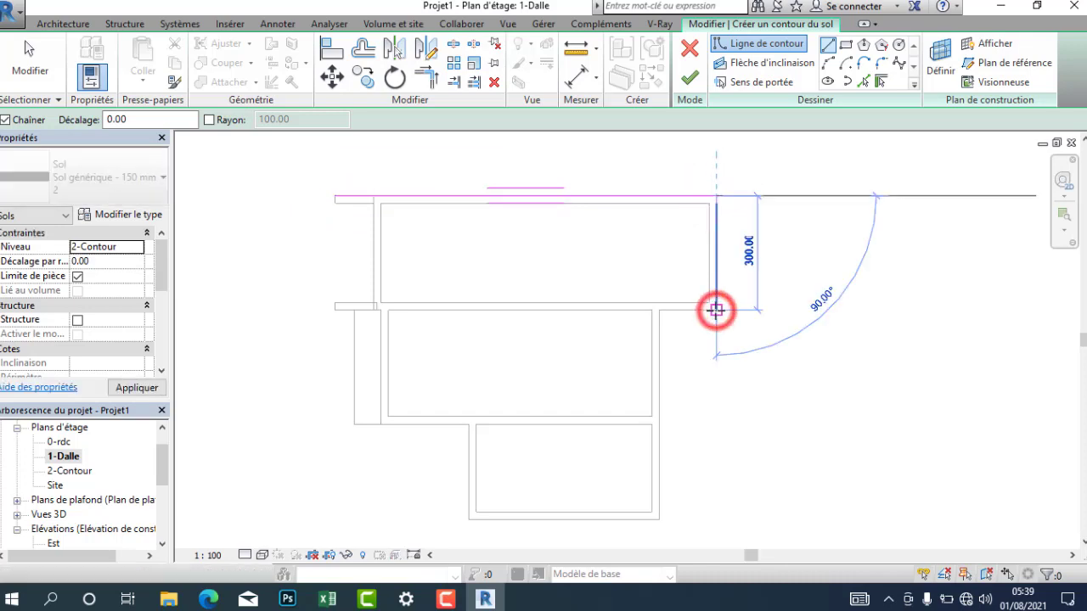
{"action": "left_click", "coordinate": [663, 310]}
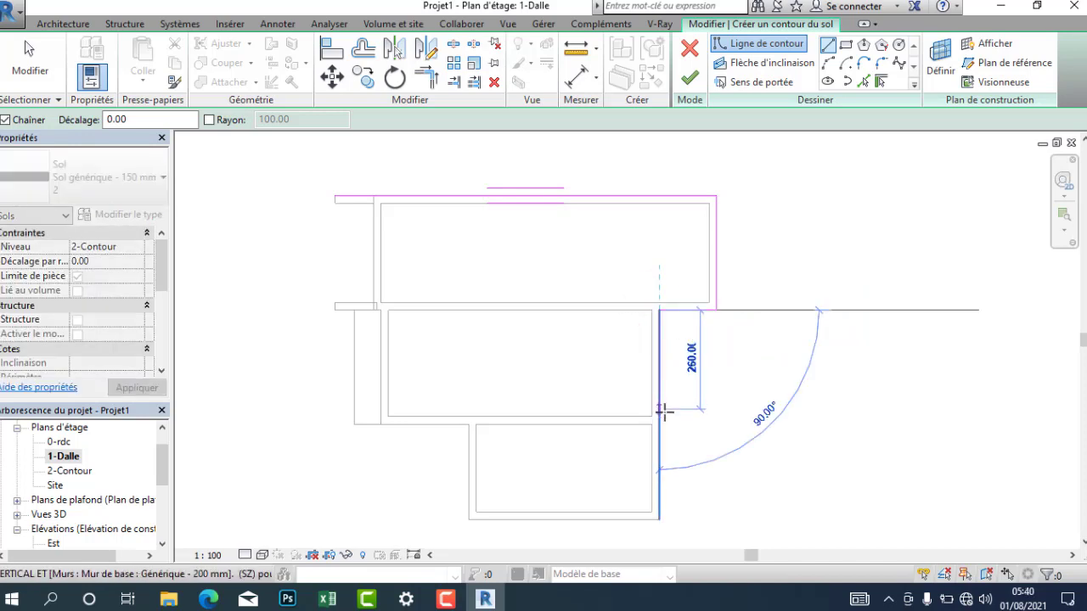
{"action": "left_click", "coordinate": [660, 520]}
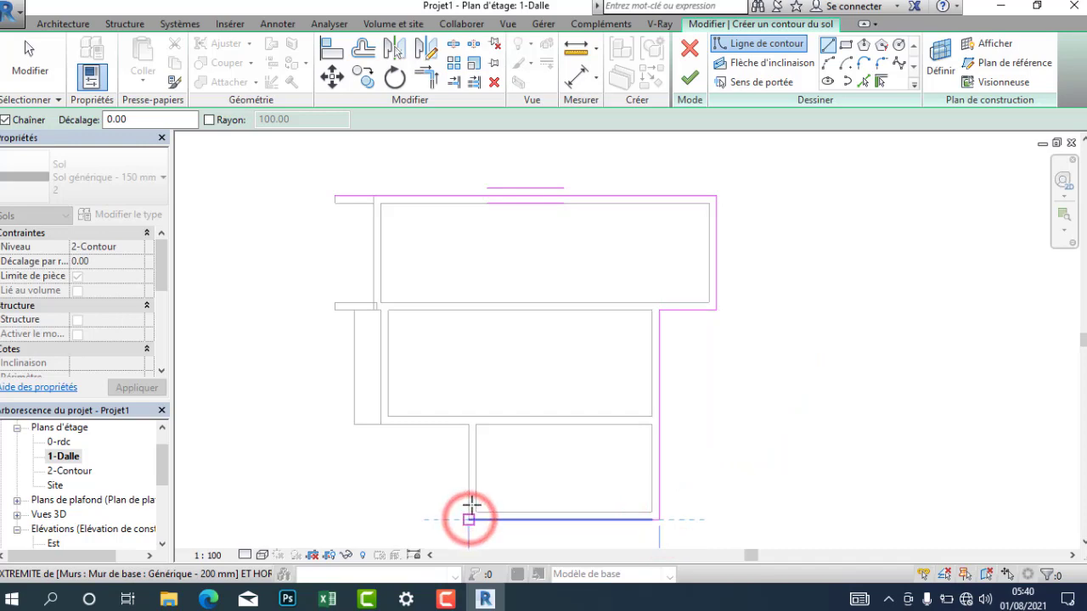
Step: Continue the boundary along the lower room's bottom face, 250 cm up its left face, and 230 cm left to the middle room's corner
{"action": "left_click", "coordinate": [468, 519]}
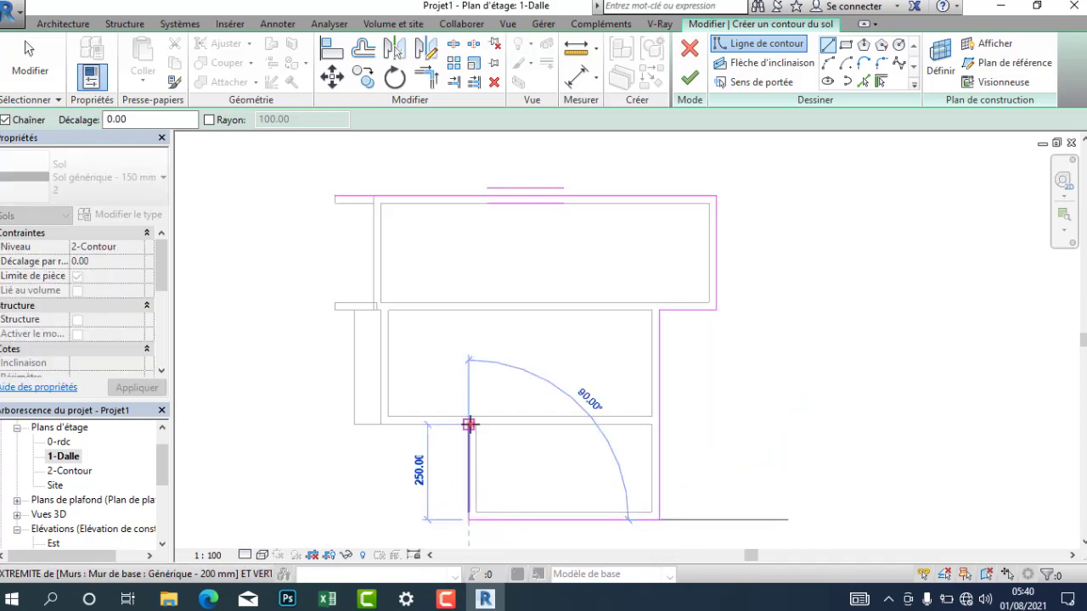
{"action": "left_click", "coordinate": [468, 425]}
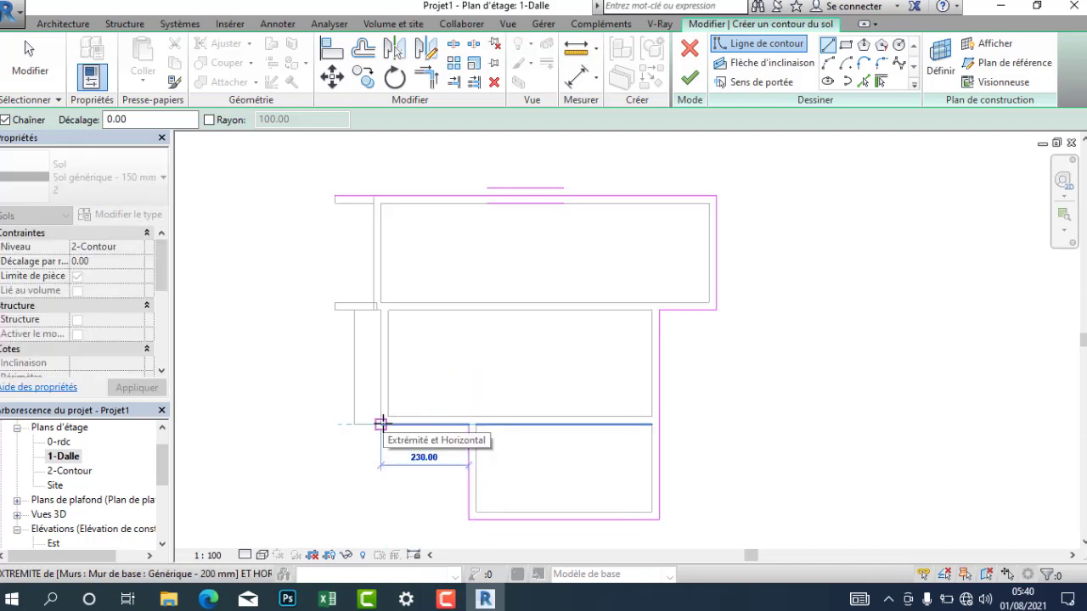
{"action": "left_click", "coordinate": [382, 422]}
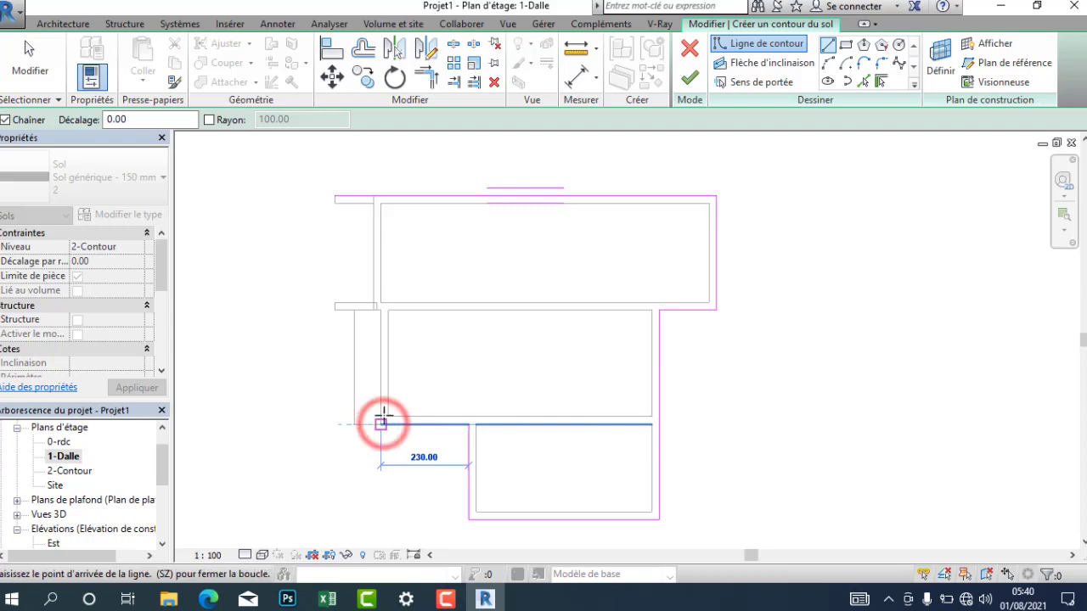
Step: Close the boundary 300 cm up the middle room's left face, out along the lower short wall and 300 cm up to the start, and finish the floor
{"action": "scroll", "coordinate": [381, 308], "scroll_direction": "up", "scroll_amount": 1}
{"action": "left_click", "coordinate": [382, 310]}
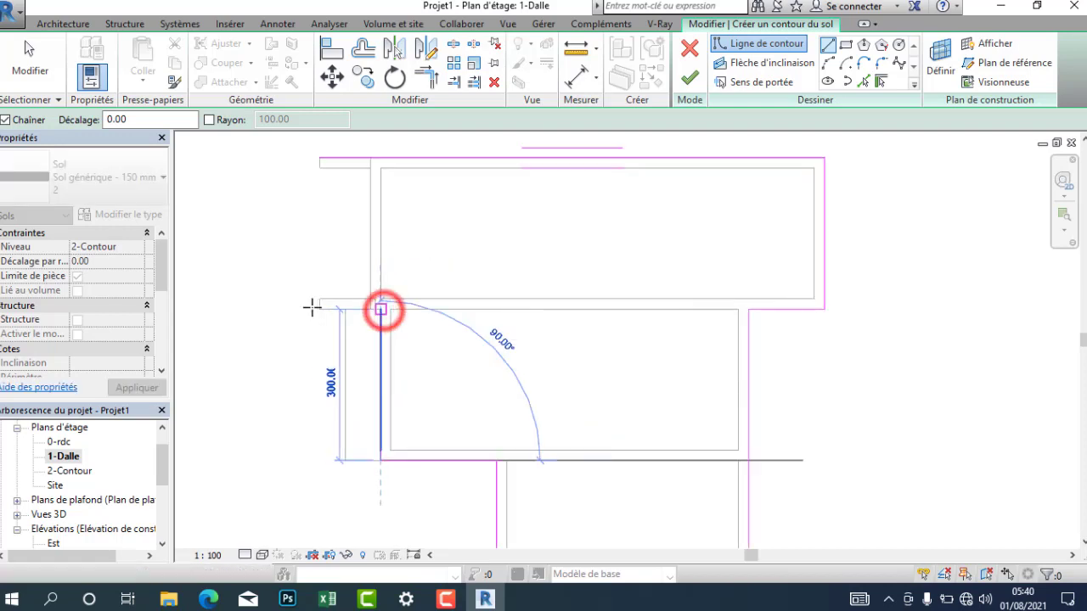
{"action": "left_click", "coordinate": [319, 158]}
{"action": "right_click", "coordinate": [577, 170]}
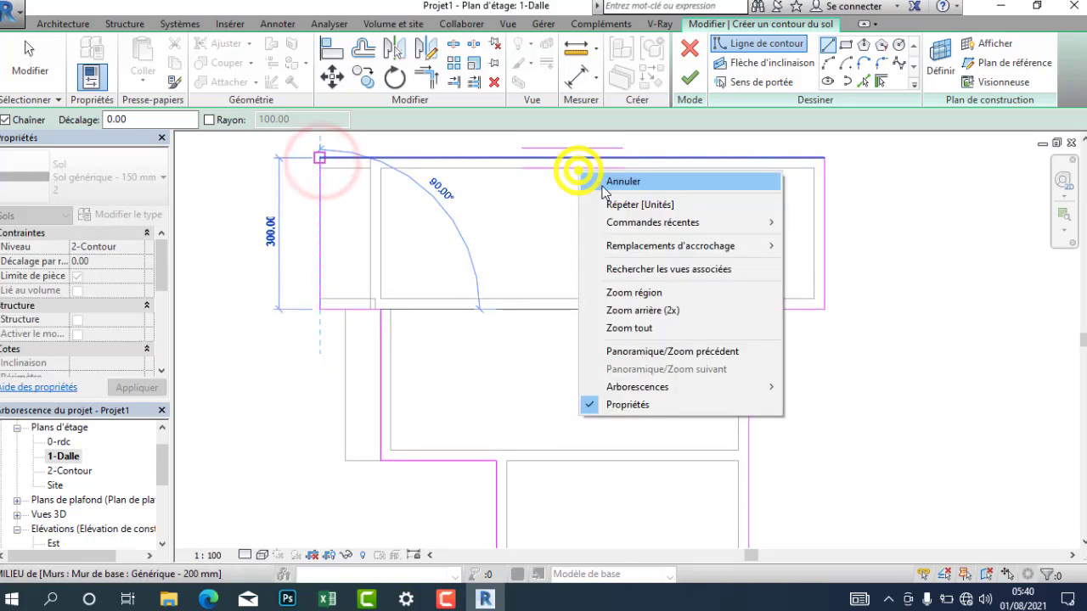
{"action": "left_click", "coordinate": [605, 183]}
{"action": "right_click", "coordinate": [608, 189]}
{"action": "left_click", "coordinate": [619, 197]}
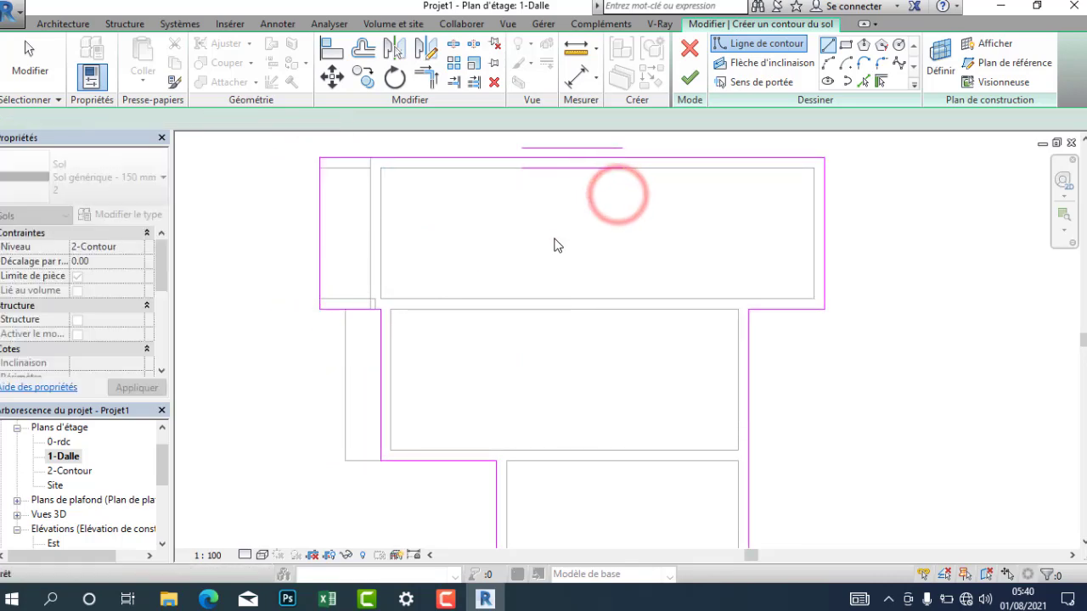
{"action": "scroll", "coordinate": [553, 242], "scroll_direction": "down", "scroll_amount": 2}
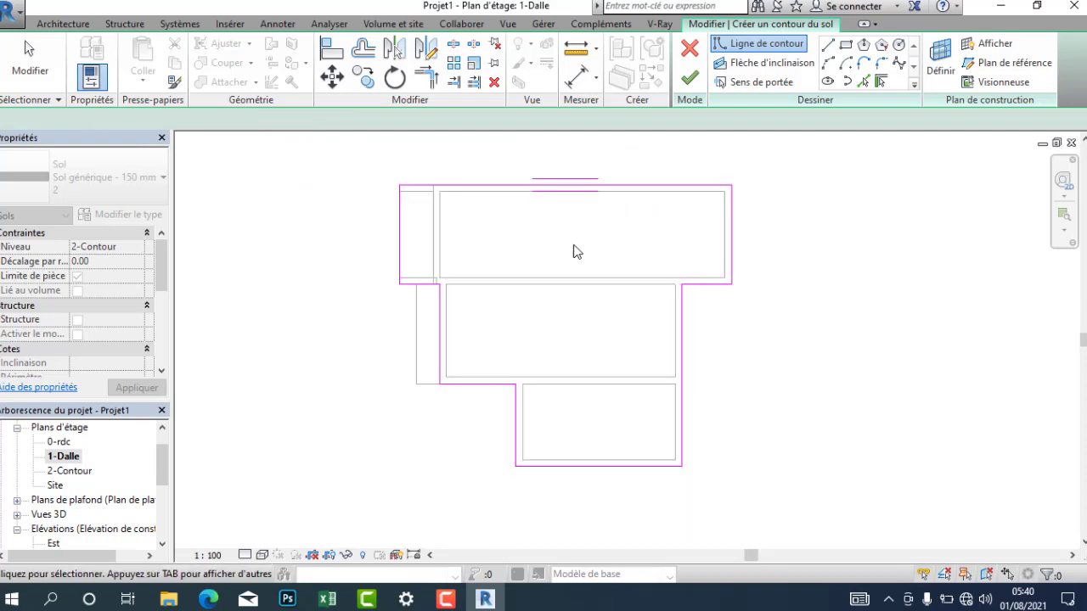
{"action": "key", "text": "Escape"}
{"action": "left_click", "coordinate": [692, 75]}
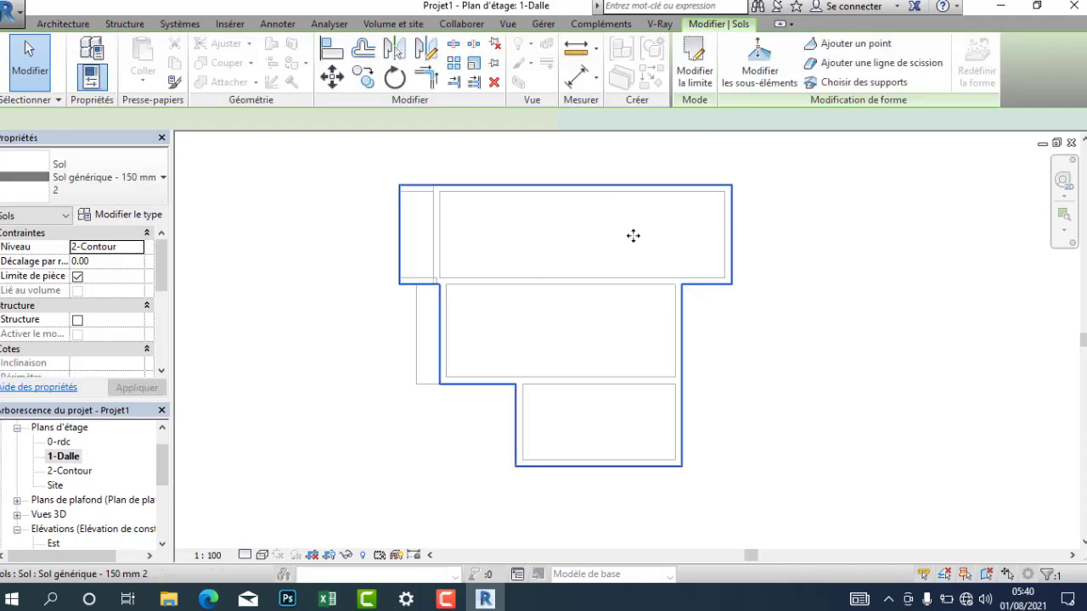
Step: Open the 3D view and inspect the new slab's position above the walls
{"action": "left_click", "coordinate": [61, 497]}
{"action": "scroll", "coordinate": [34, 517], "scroll_direction": "down", "scroll_amount": 1}
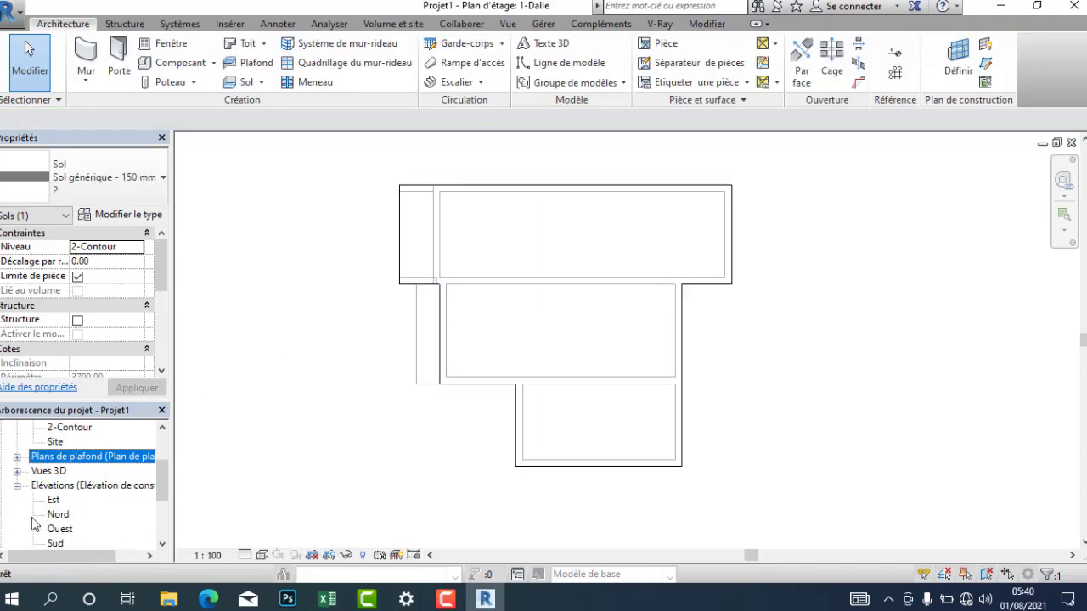
{"action": "left_click", "coordinate": [17, 470]}
{"action": "left_click", "coordinate": [56, 485]}
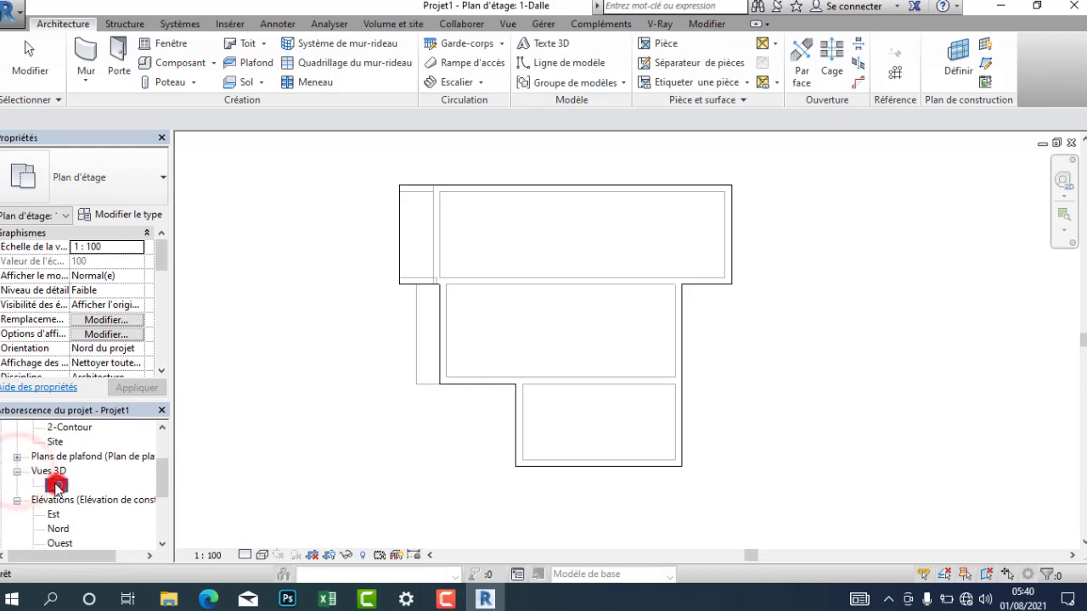
{"action": "double_click", "coordinate": [56, 485]}
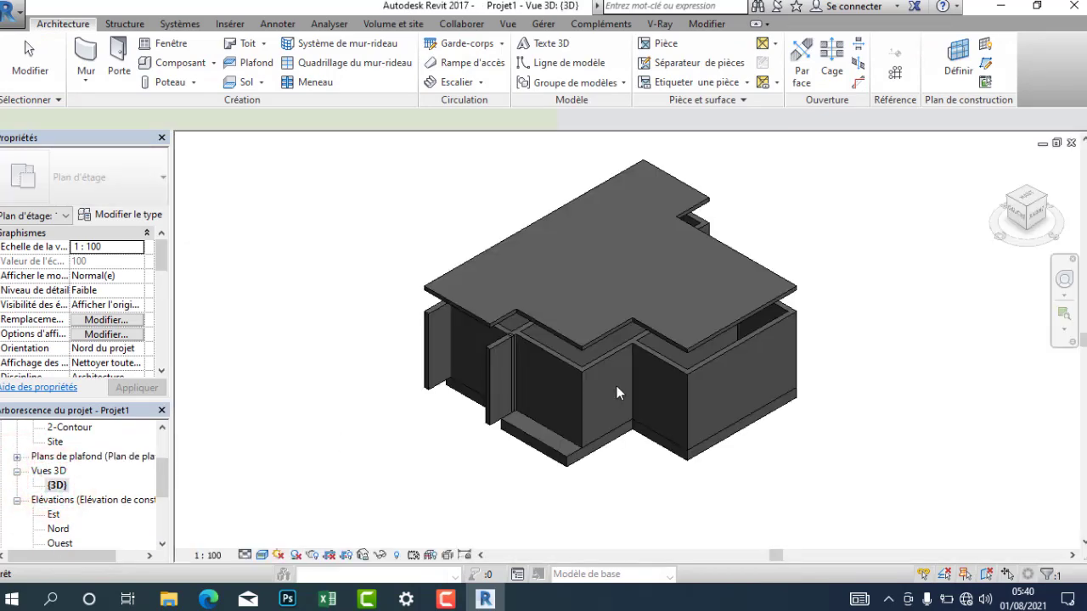
{"action": "scroll", "coordinate": [628, 331], "scroll_direction": "up", "scroll_amount": 1}
{"action": "left_click", "coordinate": [627, 329]}
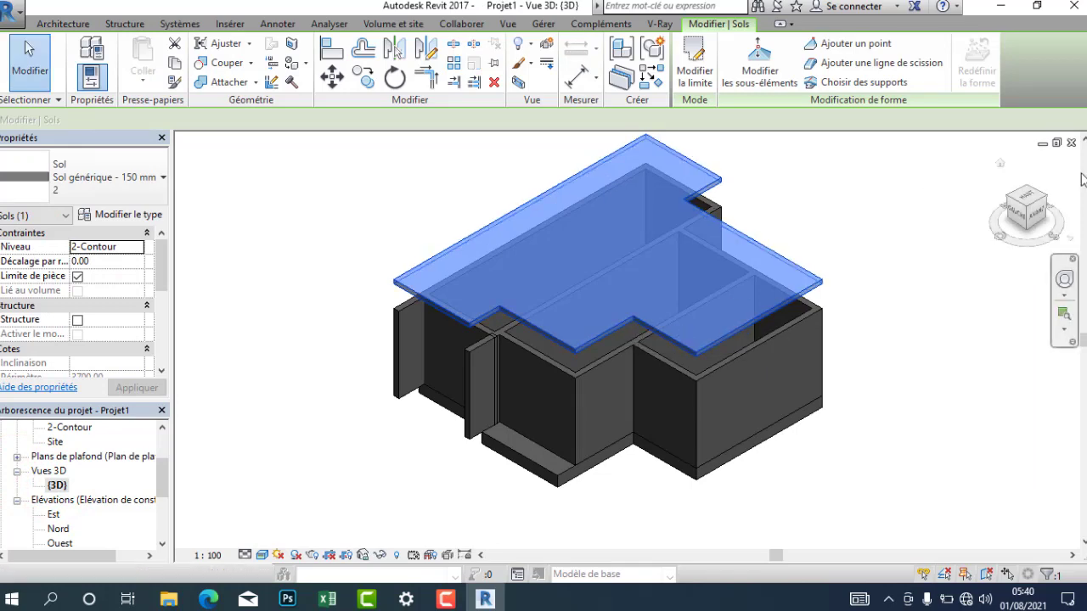
{"action": "left_click", "coordinate": [901, 312]}
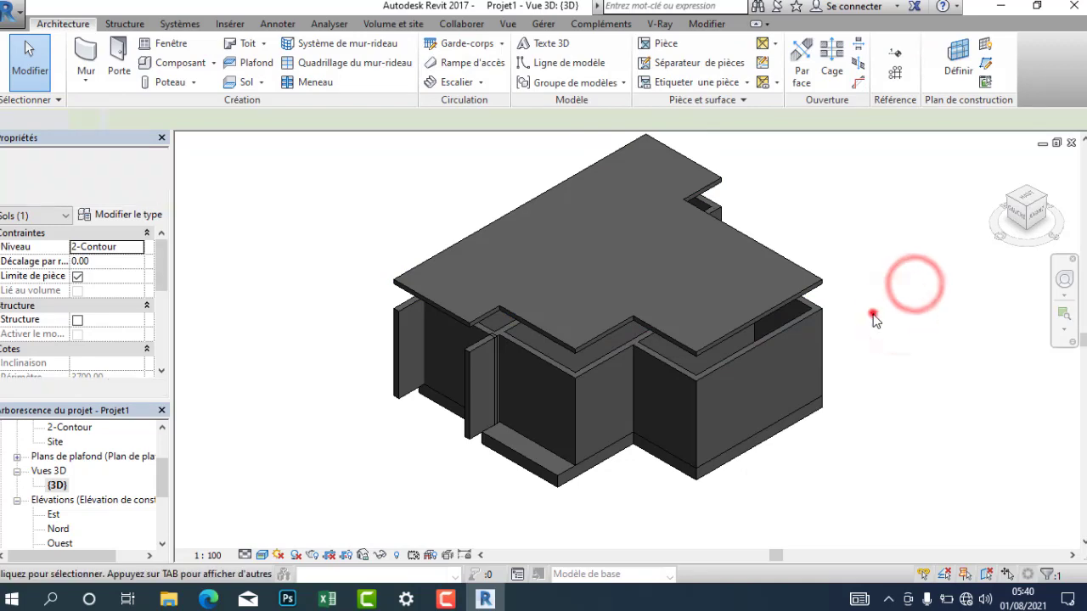
{"action": "left_click_drag", "start_coordinate": [873, 311], "coordinate": [769, 364]}
{"action": "left_click", "coordinate": [897, 310]}
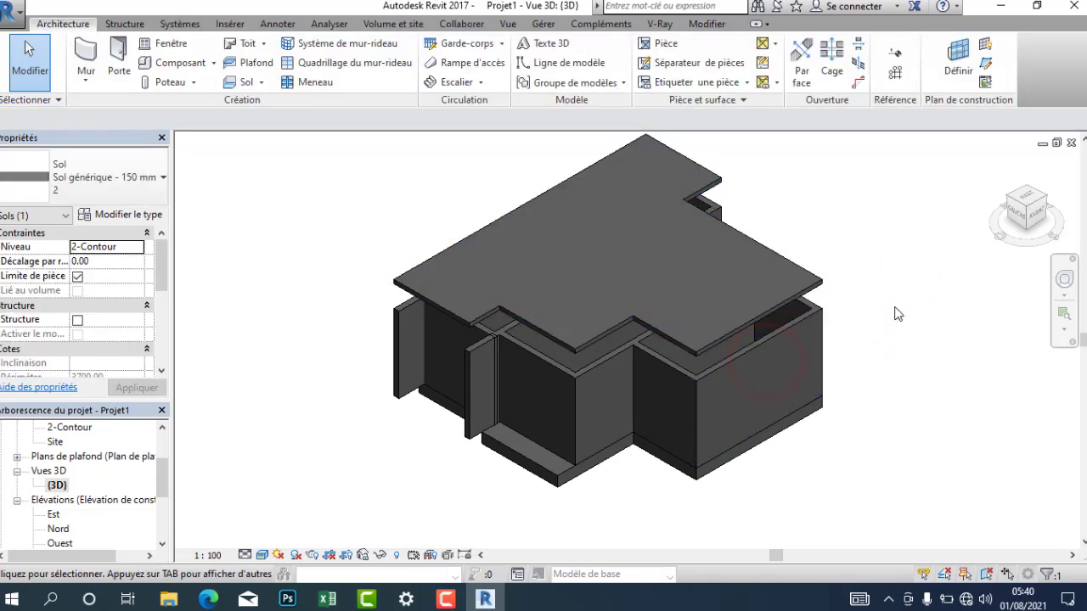
Step: Select all the ground-floor walls in 3D, constrain their tops to level 2-Contour, and check their fit with the upper slab
{"action": "left_click_drag", "start_coordinate": [894, 337], "coordinate": [892, 322]}
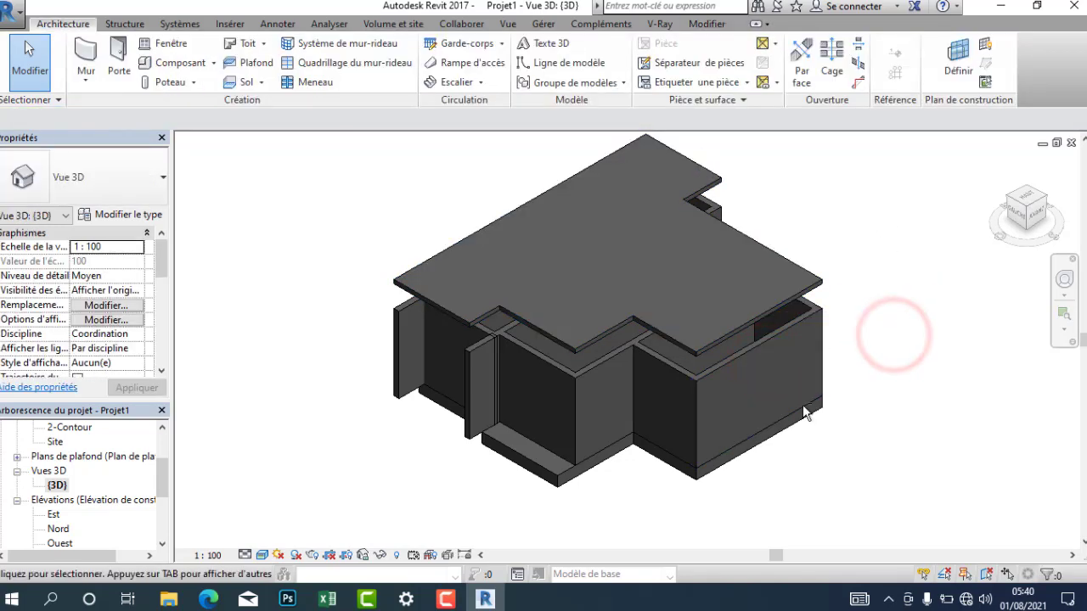
{"action": "middle_click_drag", "start_coordinate": [798, 383], "coordinate": [790, 248], "text": "shift"}
{"action": "left_click_drag", "start_coordinate": [867, 315], "coordinate": [481, 323]}
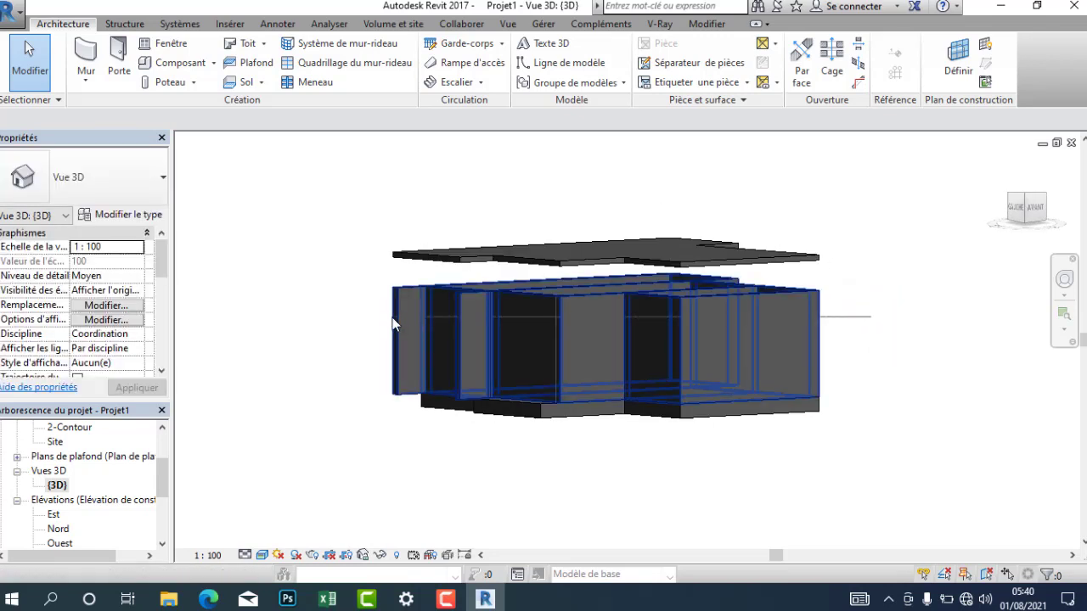
{"action": "left_click_drag", "start_coordinate": [393, 323], "coordinate": [424, 283]}
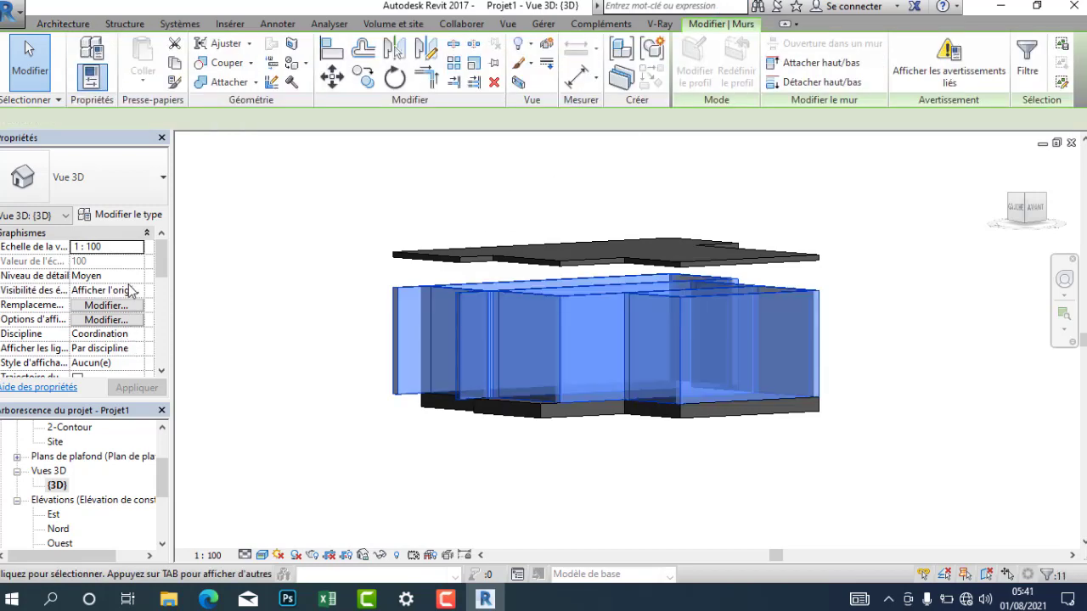
{"action": "left_click", "coordinate": [165, 284]}
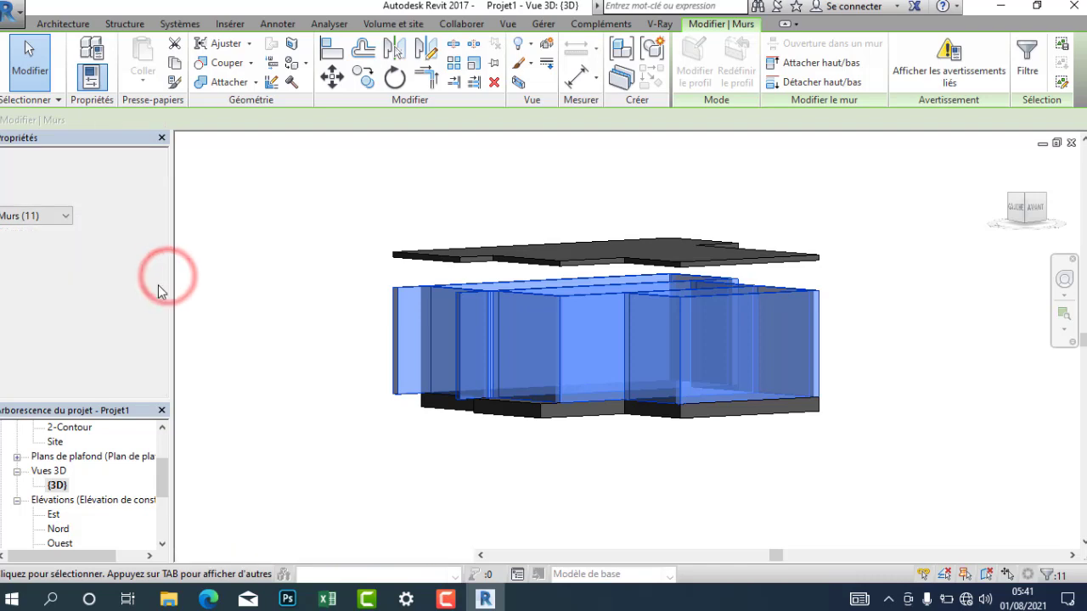
{"action": "scroll", "coordinate": [156, 298], "scroll_direction": "up", "scroll_amount": 1}
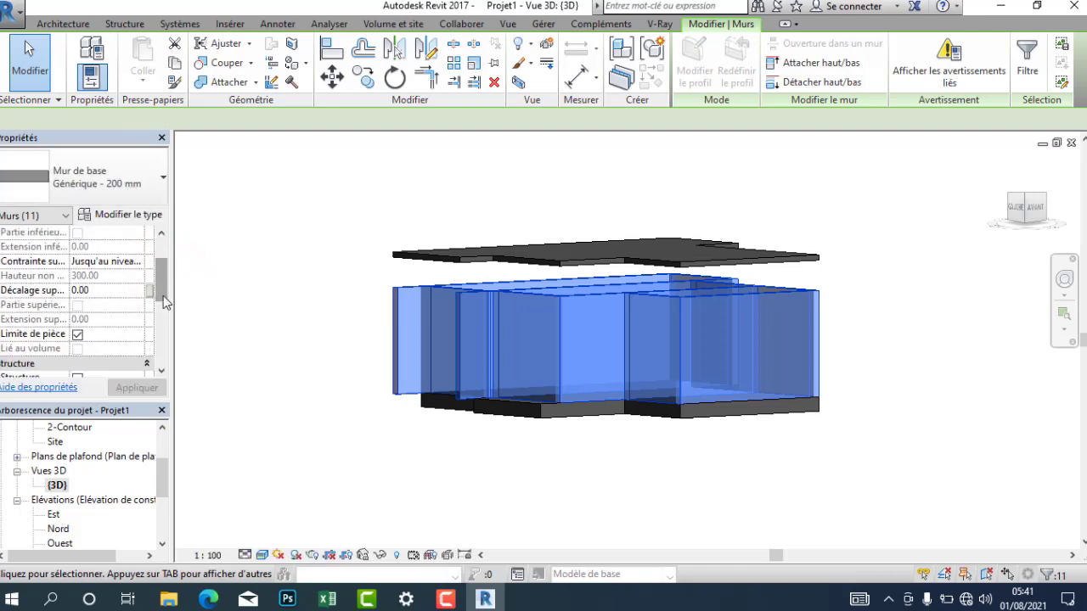
{"action": "left_click", "coordinate": [137, 261]}
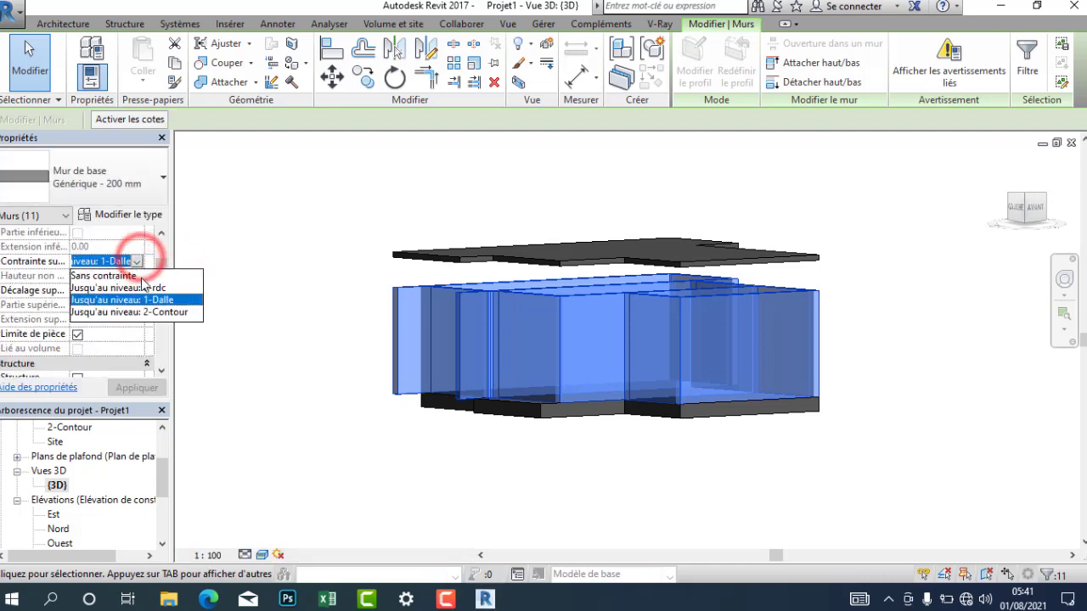
{"action": "left_click", "coordinate": [148, 312]}
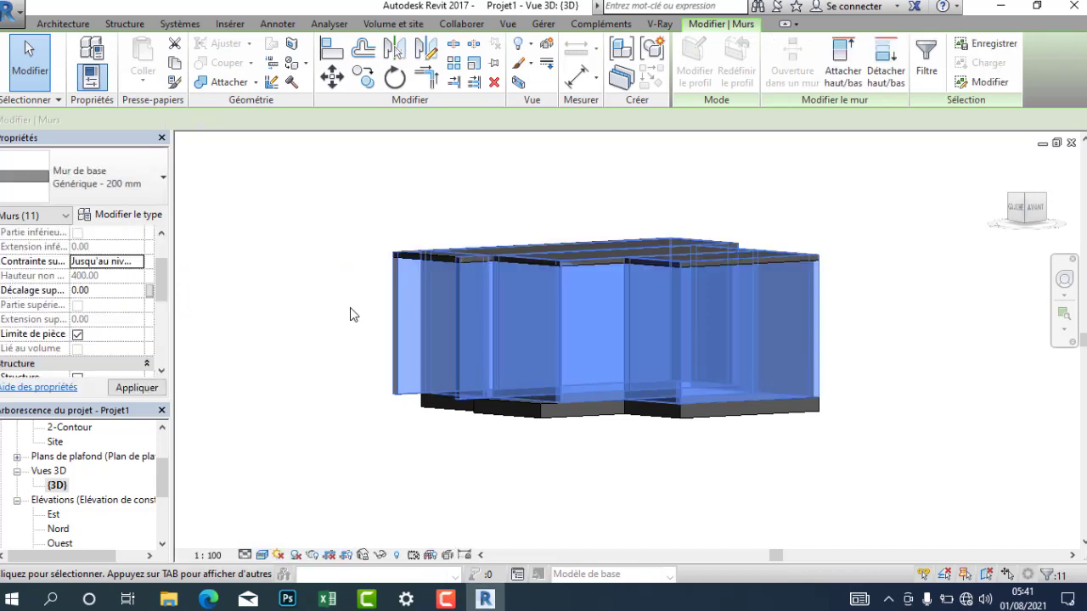
{"action": "middle_click_drag", "start_coordinate": [351, 318], "coordinate": [388, 435], "text": "shift"}
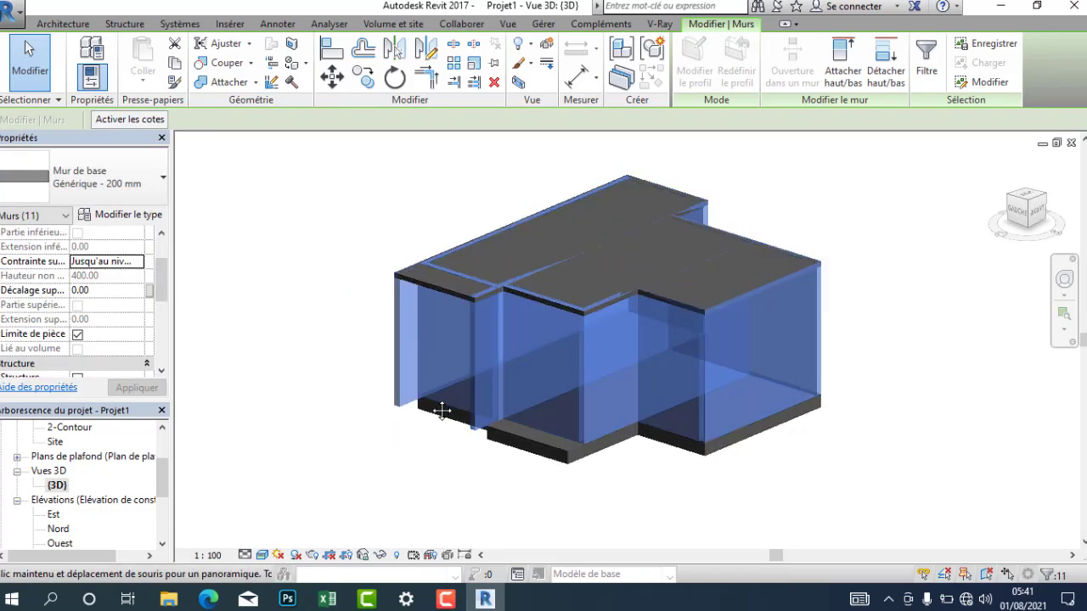
{"action": "middle_click_drag", "start_coordinate": [444, 405], "coordinate": [333, 466]}
{"action": "left_click", "coordinate": [294, 476]}
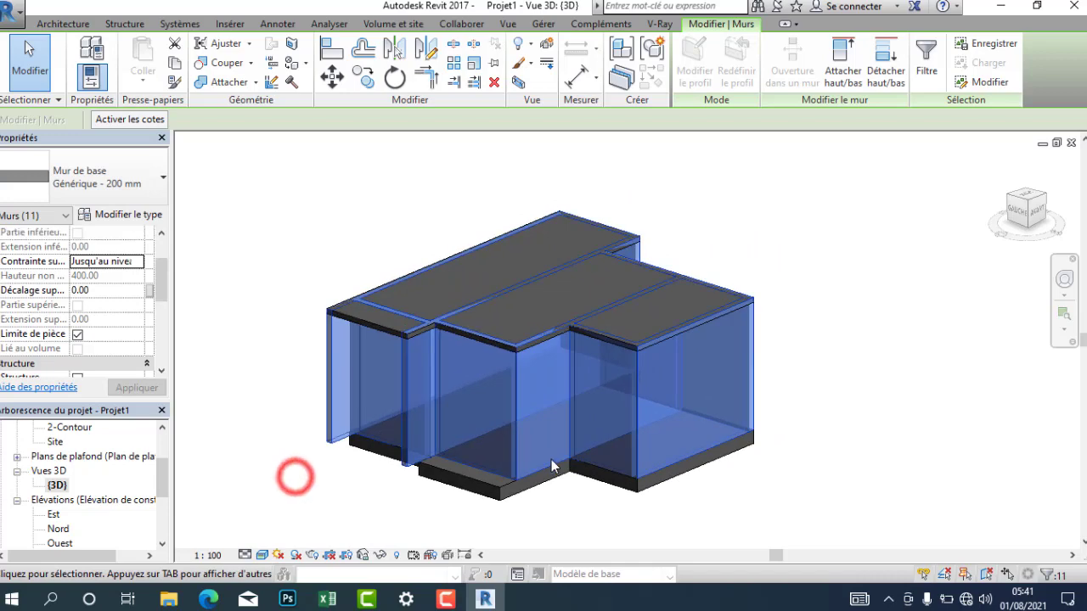
{"action": "middle_click_drag", "start_coordinate": [761, 404], "coordinate": [316, 349], "text": "shift"}
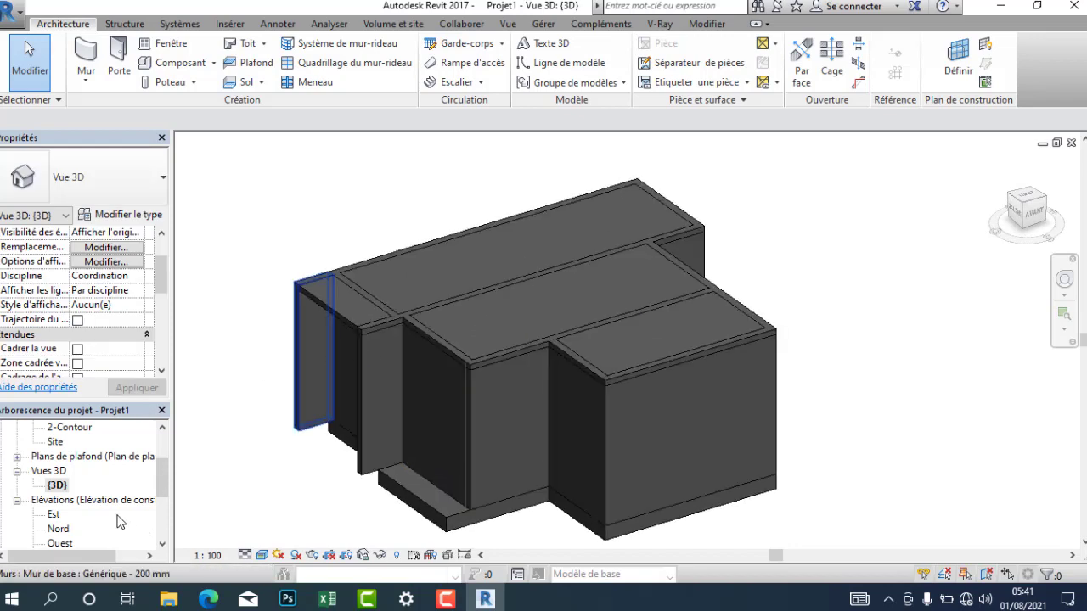
Step: Open the 2-Contour floor plan for working on top of the upper slab
{"action": "left_click", "coordinate": [57, 485]}
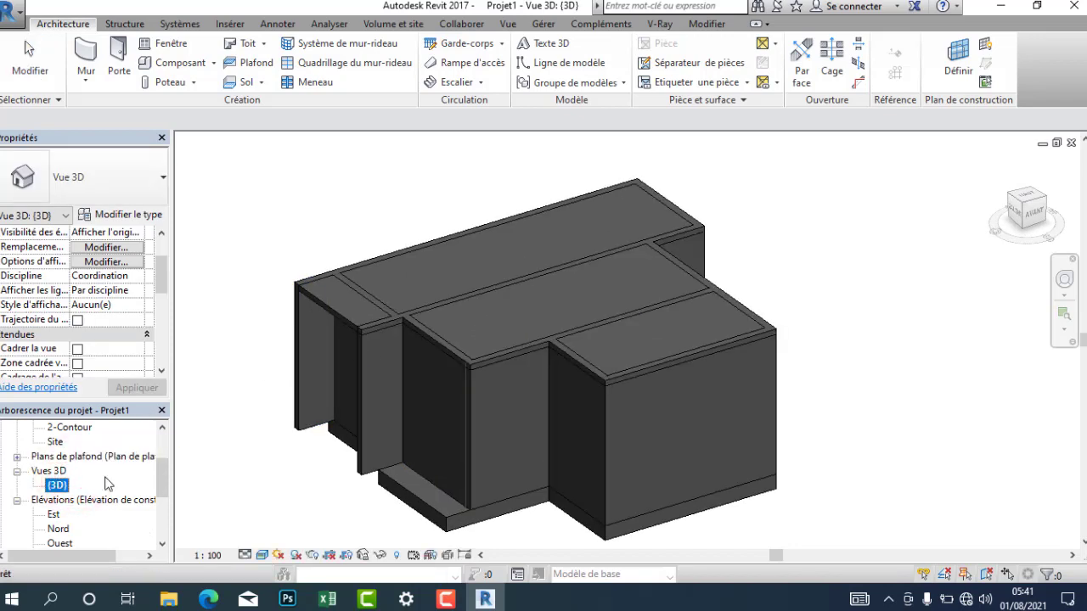
{"action": "scroll", "coordinate": [81, 486], "scroll_direction": "up", "scroll_amount": 1}
{"action": "scroll", "coordinate": [83, 485], "scroll_direction": "down", "scroll_amount": 1}
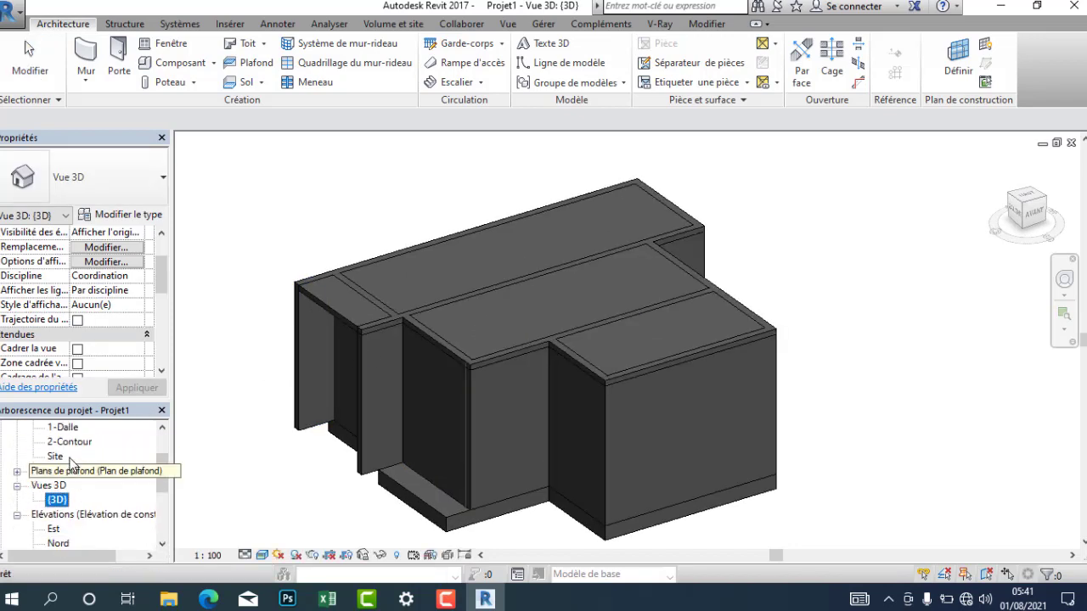
{"action": "double_click", "coordinate": [71, 429]}
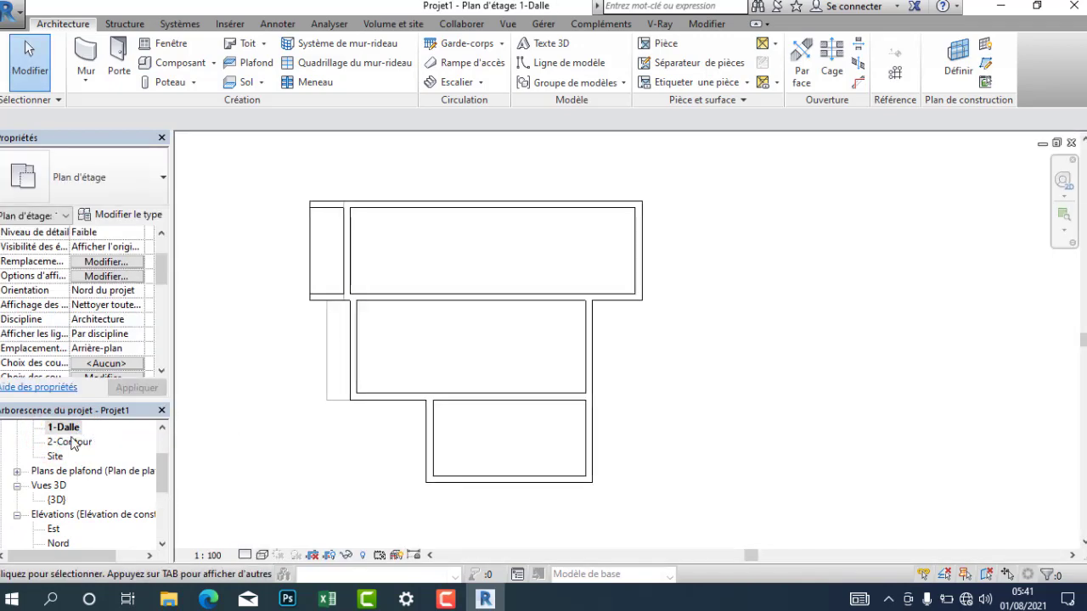
{"action": "double_click", "coordinate": [73, 442]}
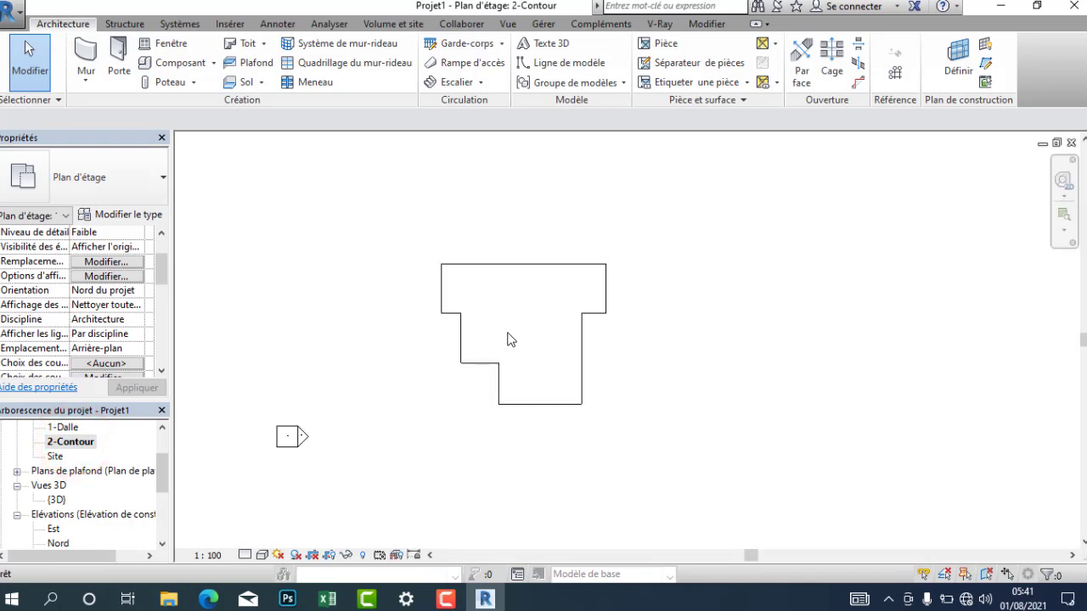
{"action": "scroll", "coordinate": [484, 347], "scroll_direction": "up", "scroll_amount": 2}
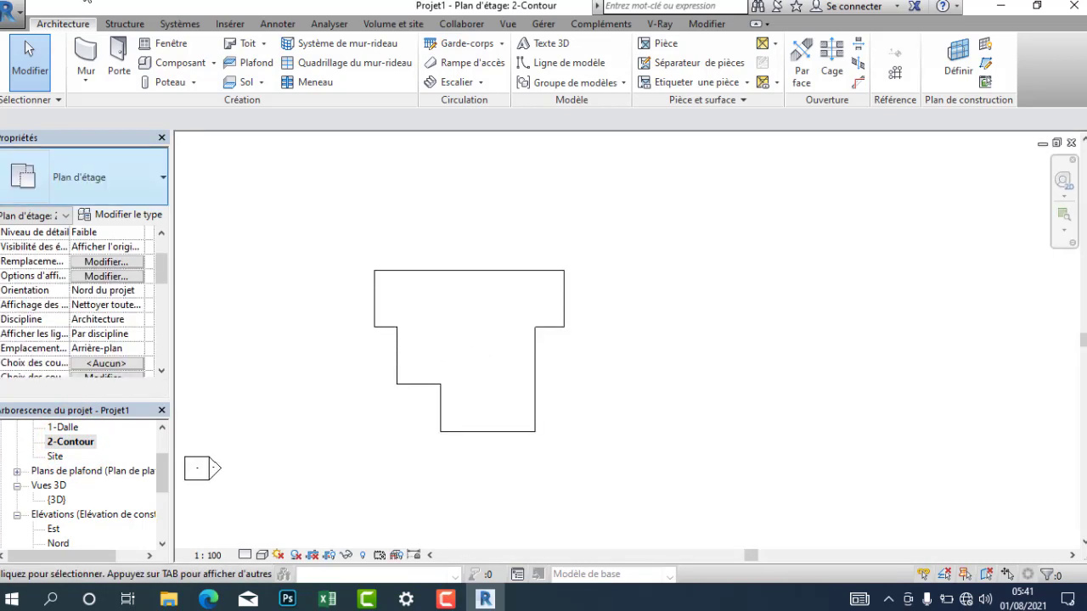
Step: Draw 200 mm generic walls, 150 cm high, down the middle section's left slab edge and 230 cm right to the inner corner
{"action": "left_click", "coordinate": [89, 49]}
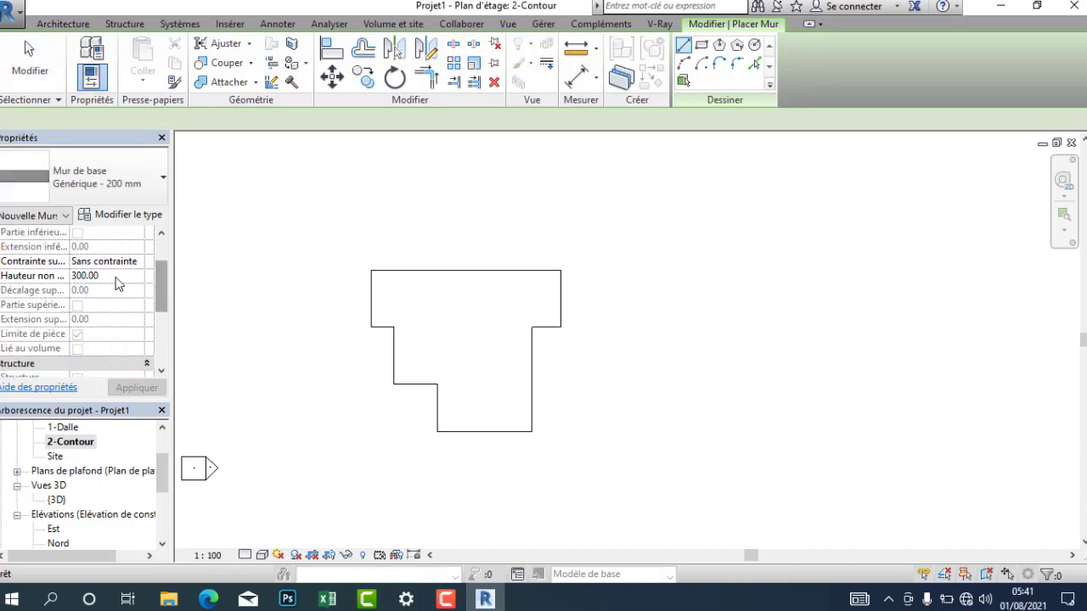
{"action": "left_click", "coordinate": [116, 283]}
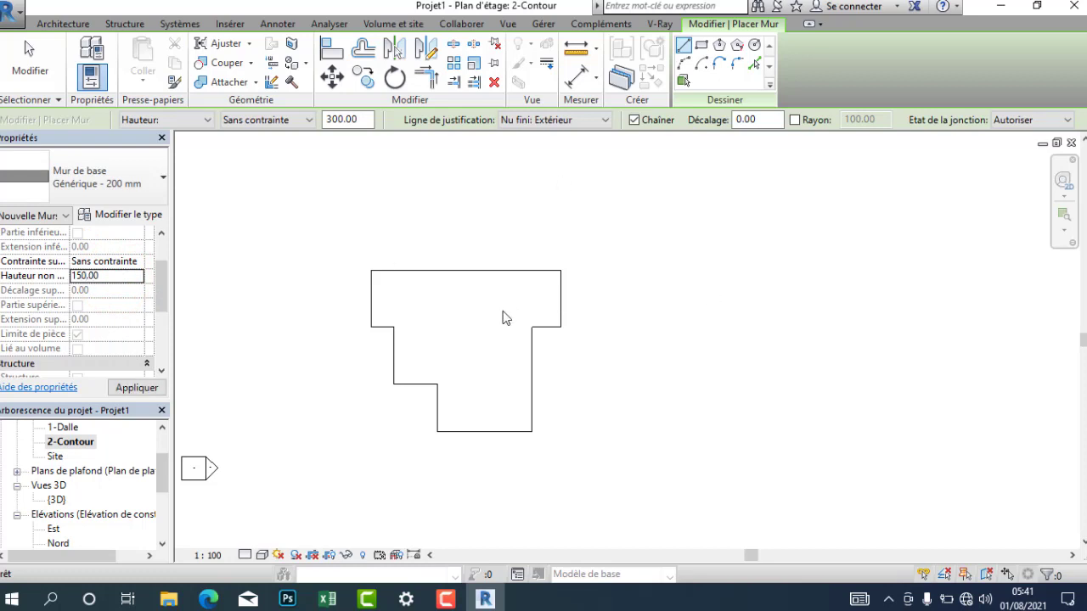
{"action": "scroll", "coordinate": [471, 365], "scroll_direction": "up", "scroll_amount": 1}
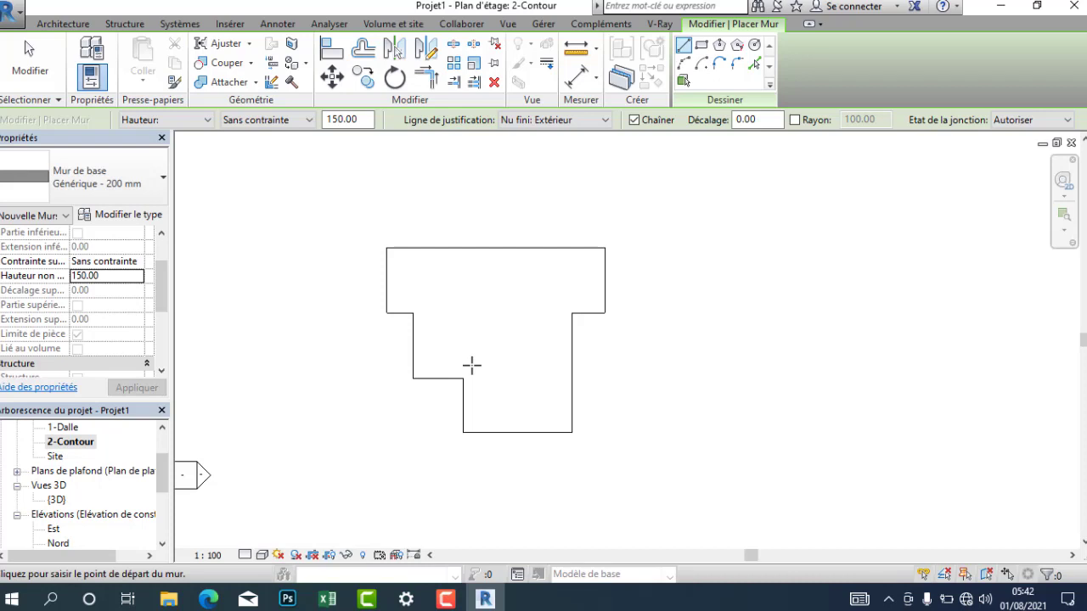
{"action": "scroll", "coordinate": [433, 333], "scroll_direction": "up", "scroll_amount": 1}
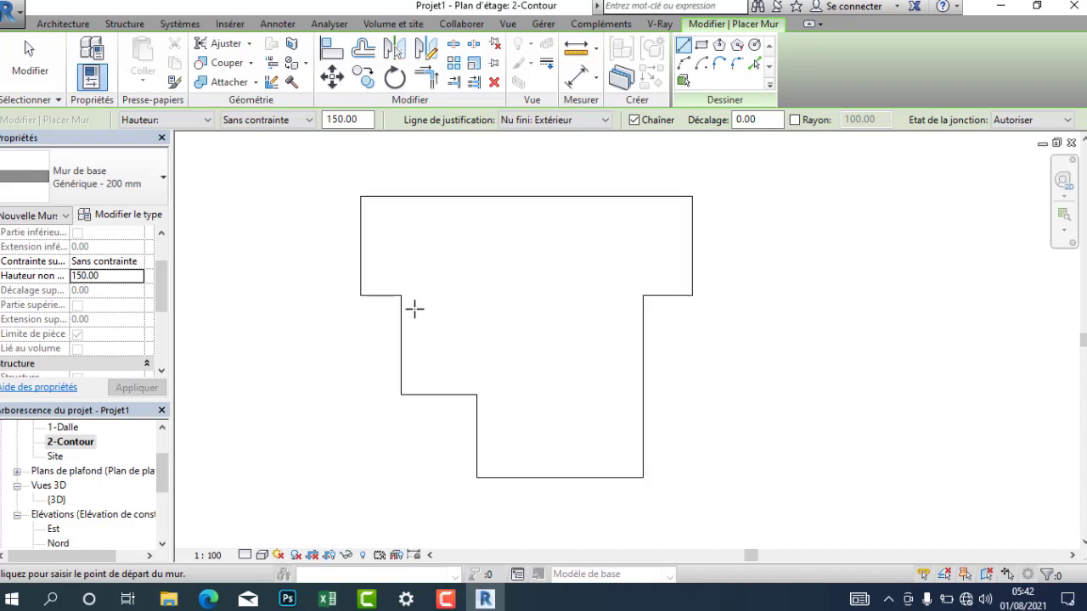
{"action": "left_click", "coordinate": [403, 294]}
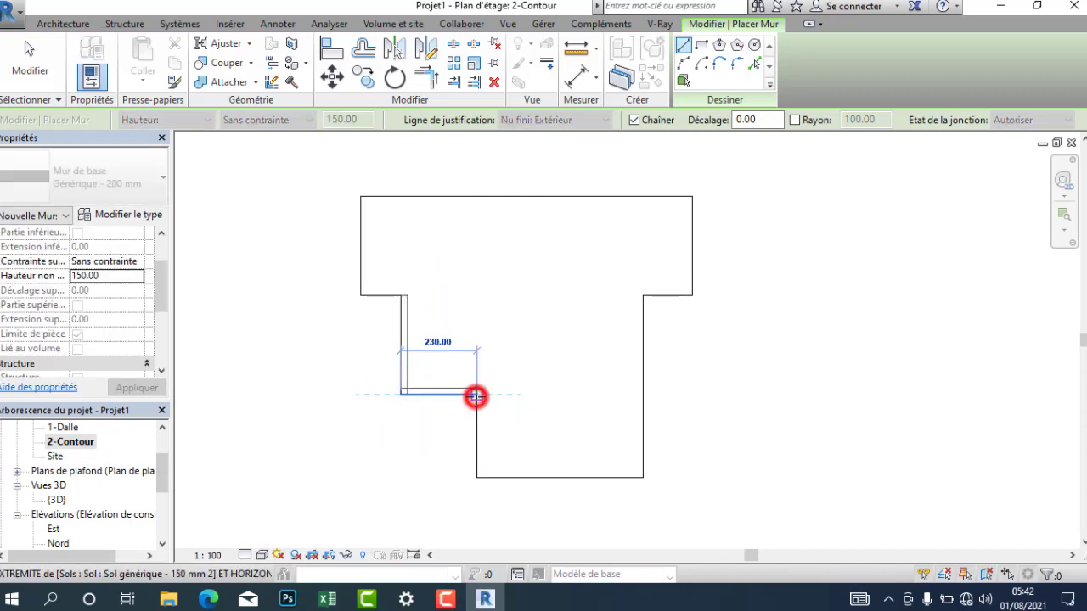
{"action": "left_click", "coordinate": [475, 395]}
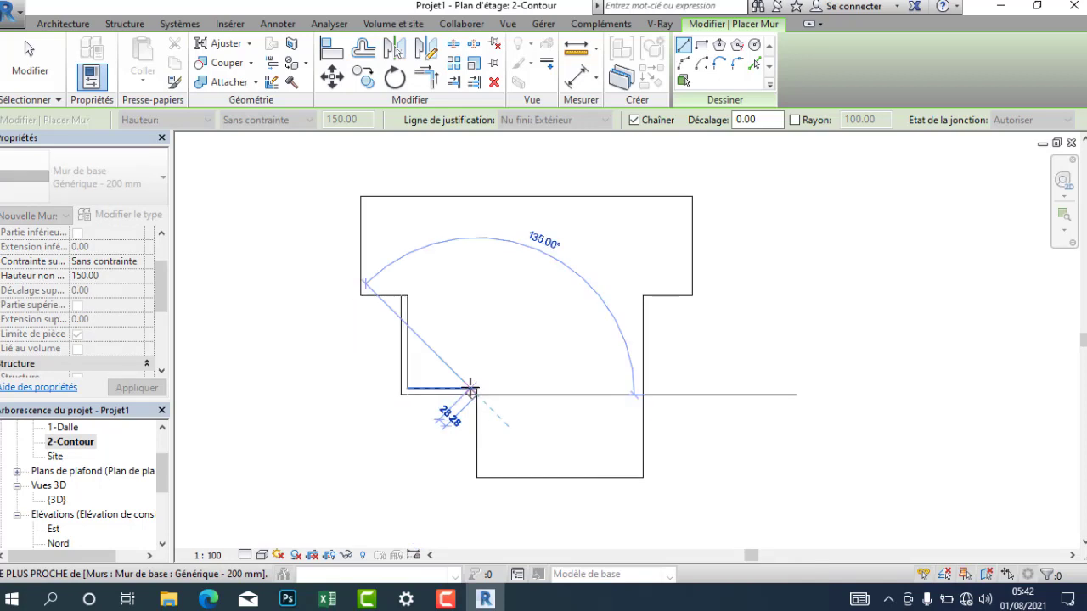
{"action": "key", "text": "Escape"}
{"action": "key", "text": "Escape"}
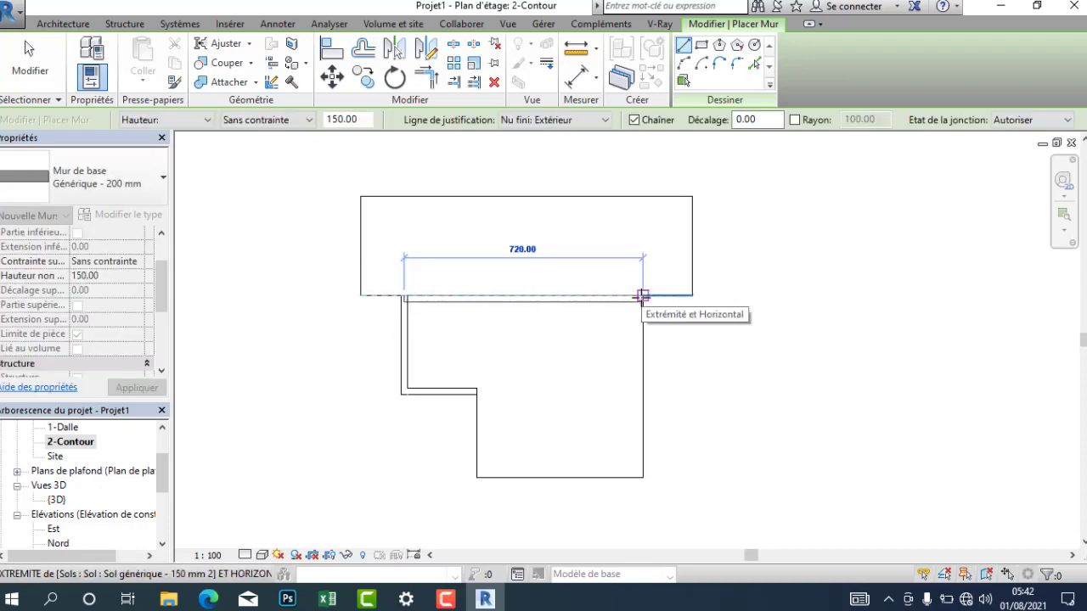
Step: Draw walls 720 cm across the middle section's upper side and 300 cm down its right slab edge
{"action": "left_click", "coordinate": [643, 296]}
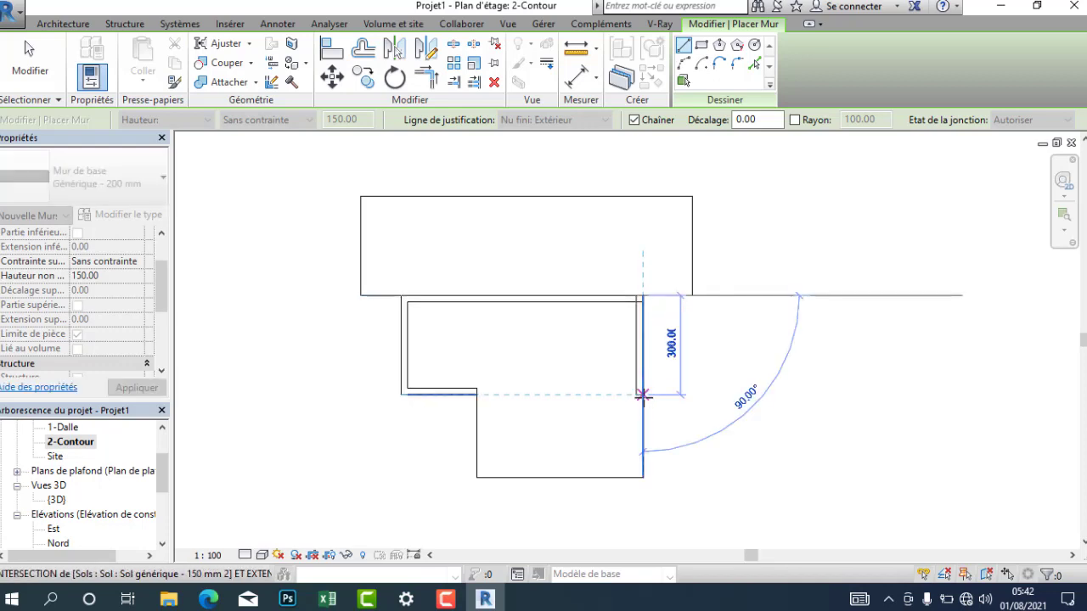
{"action": "left_click", "coordinate": [643, 397]}
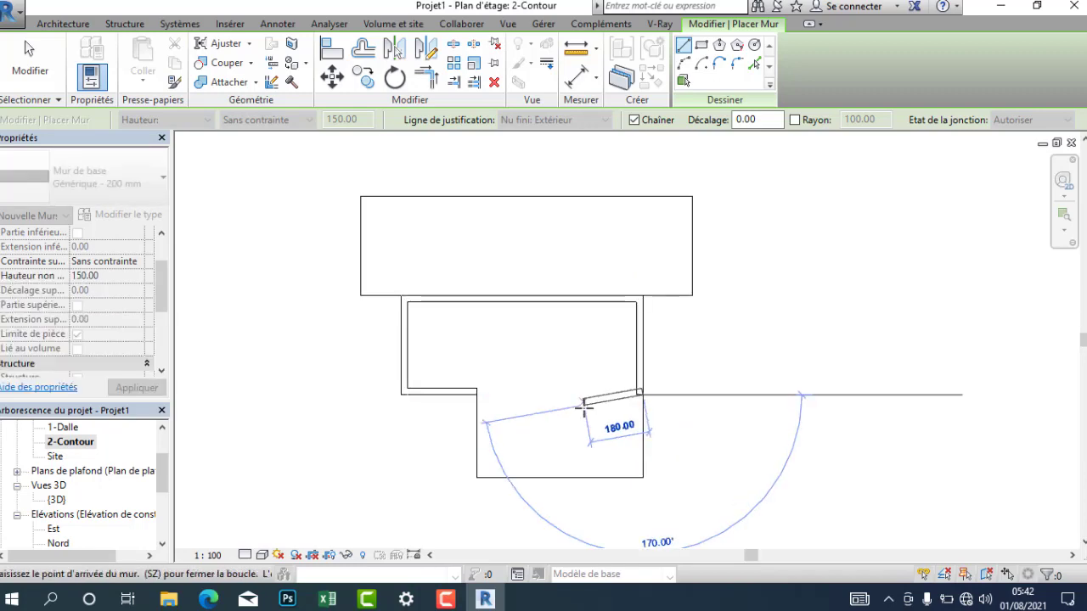
{"action": "key", "text": "Escape"}
{"action": "key", "text": "Escape"}
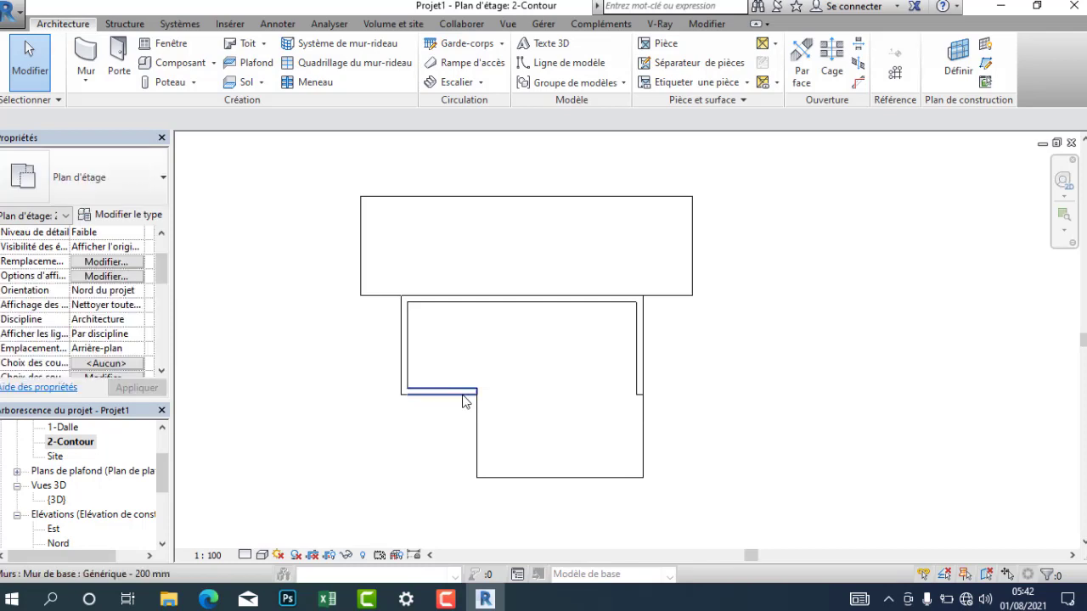
Step: Select the connected chain of four parapet walls and set their unconnected height to 90 cm
{"action": "key", "text": "Tab"}
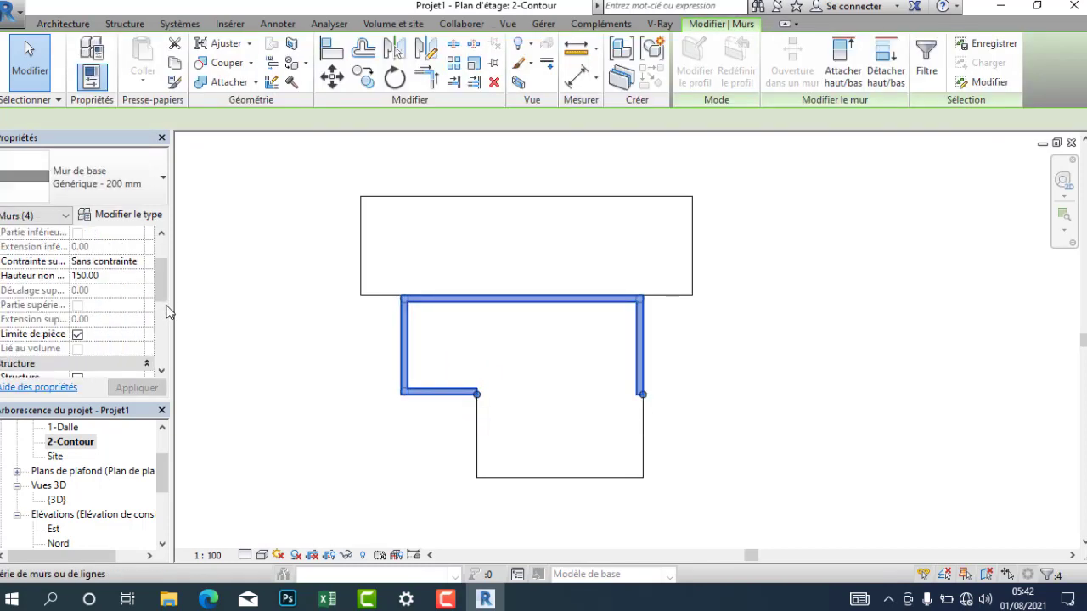
{"action": "left_click", "coordinate": [129, 277]}
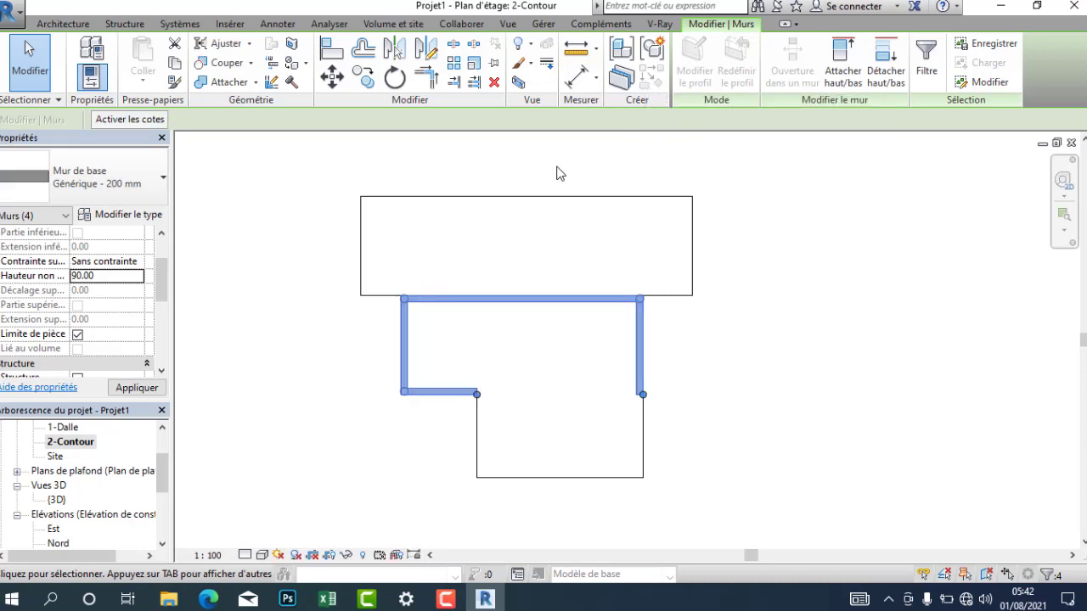
{"action": "left_click", "coordinate": [311, 181]}
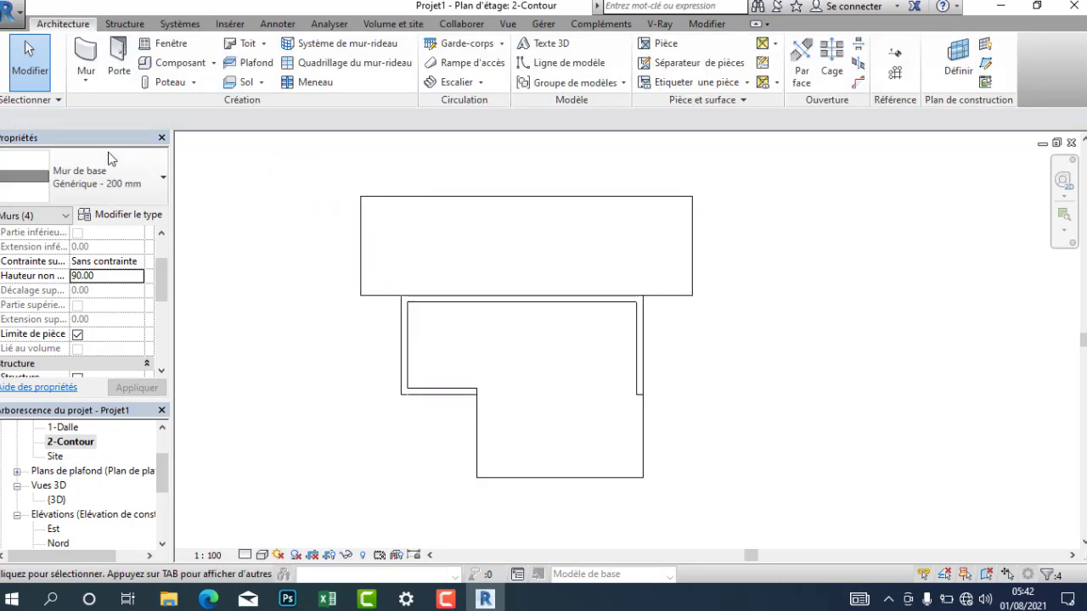
Step: Draw 200 mm generic walls, 150 cm high, 270 cm down the lower section's left slab edge and 500 cm along its lower edge
{"action": "left_click", "coordinate": [83, 59]}
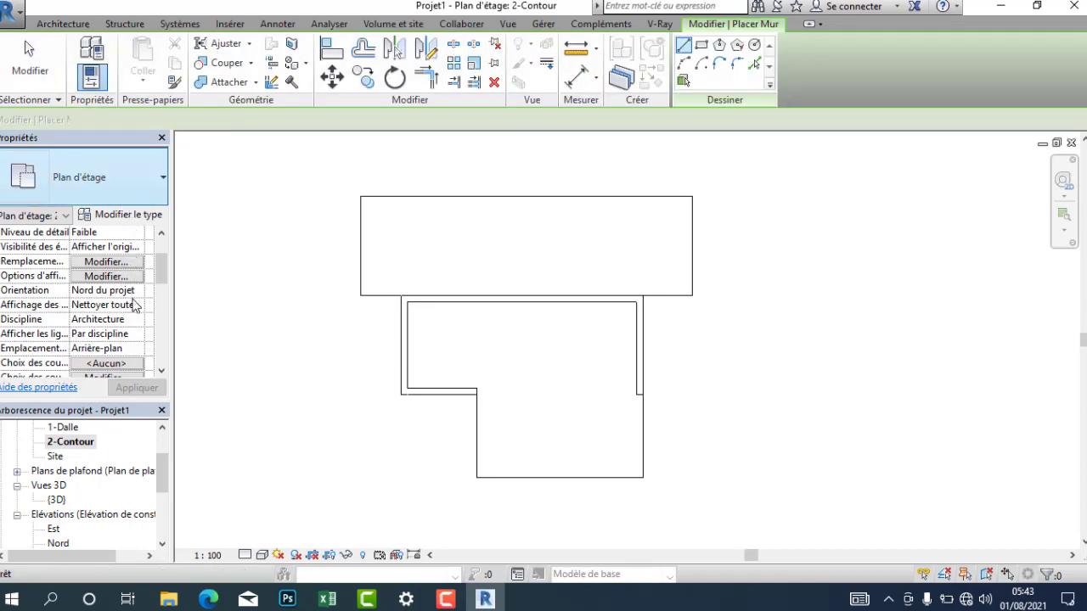
{"action": "left_click", "coordinate": [62, 25]}
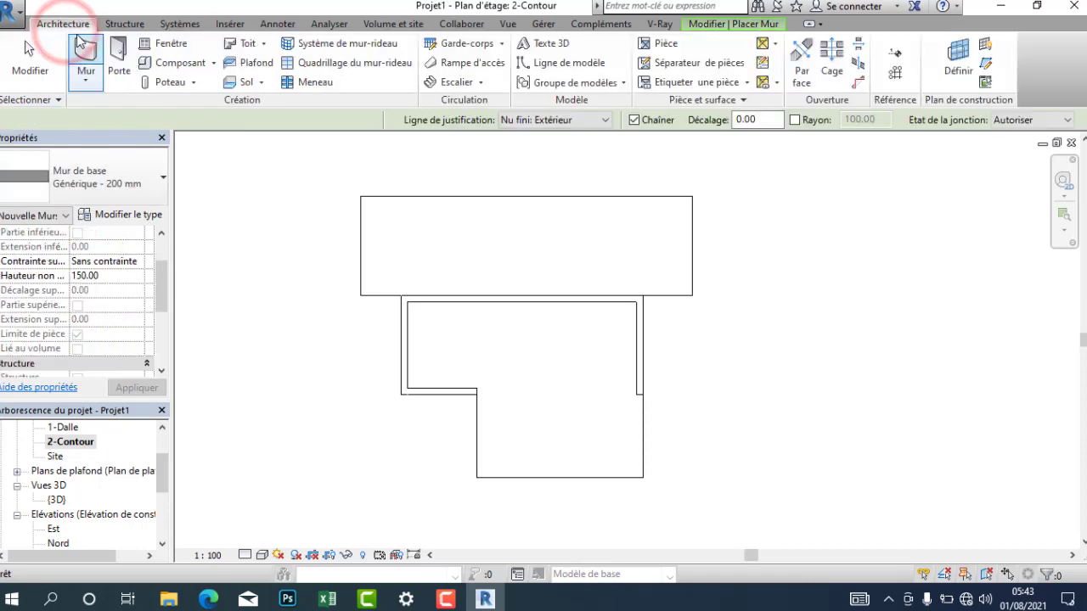
{"action": "left_click", "coordinate": [85, 50]}
{"action": "left_click", "coordinate": [119, 278]}
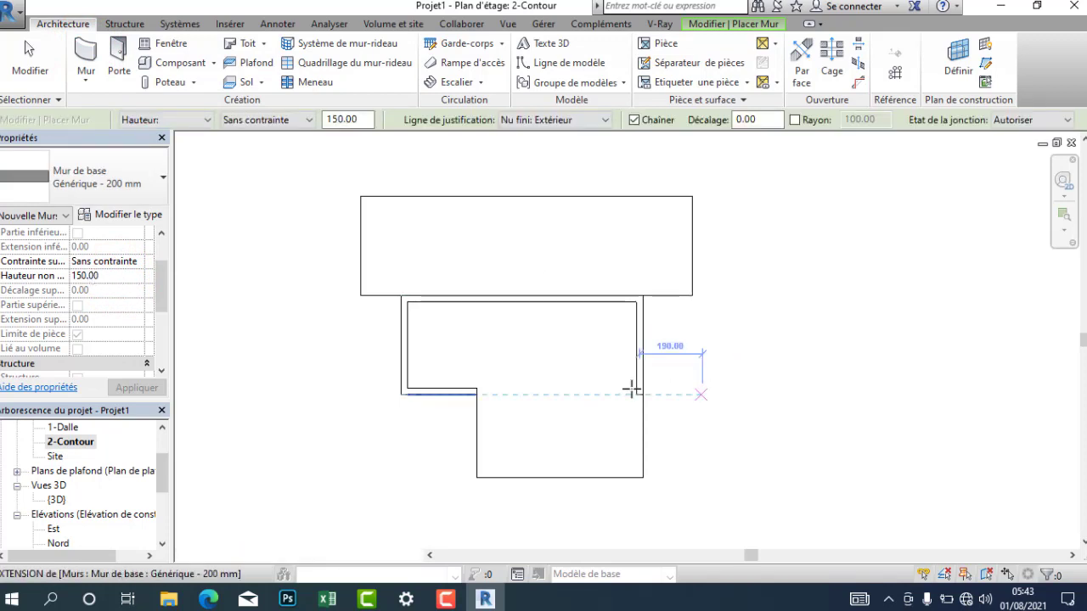
{"action": "left_click", "coordinate": [477, 386]}
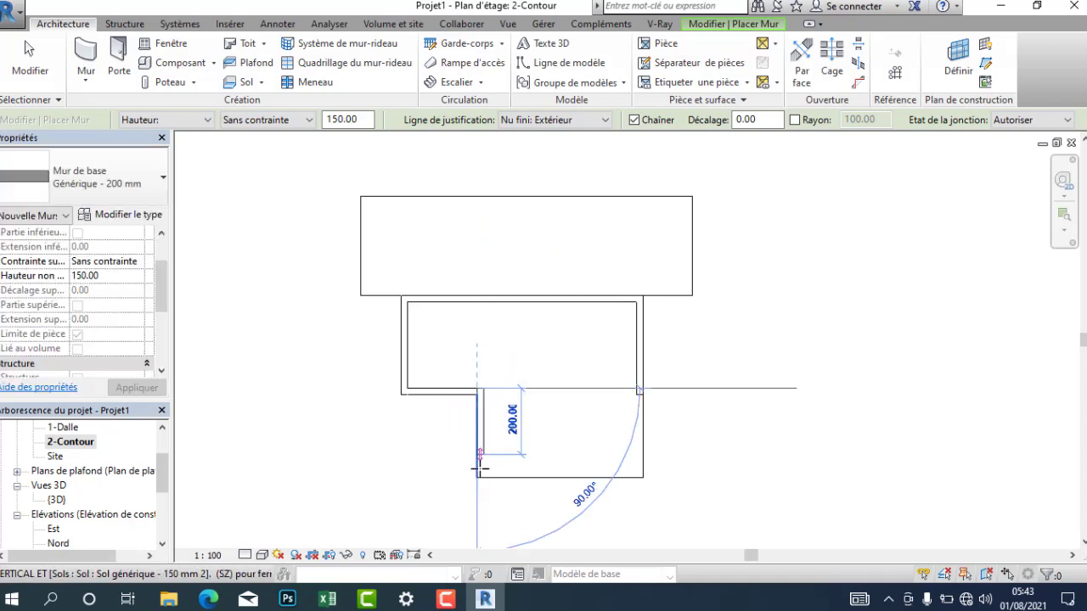
{"action": "left_click", "coordinate": [481, 478]}
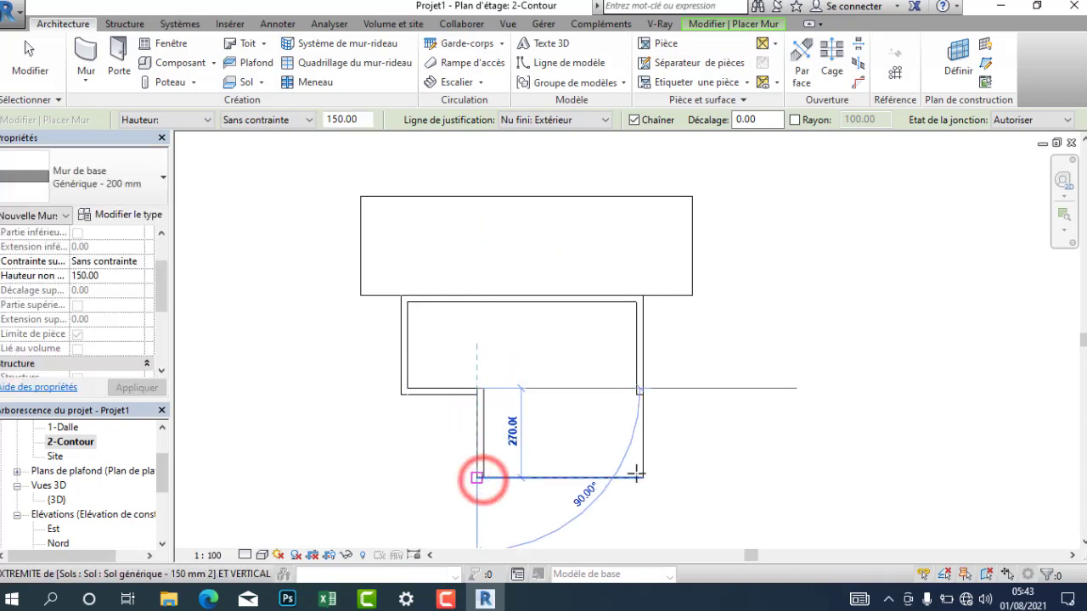
{"action": "left_click", "coordinate": [642, 477]}
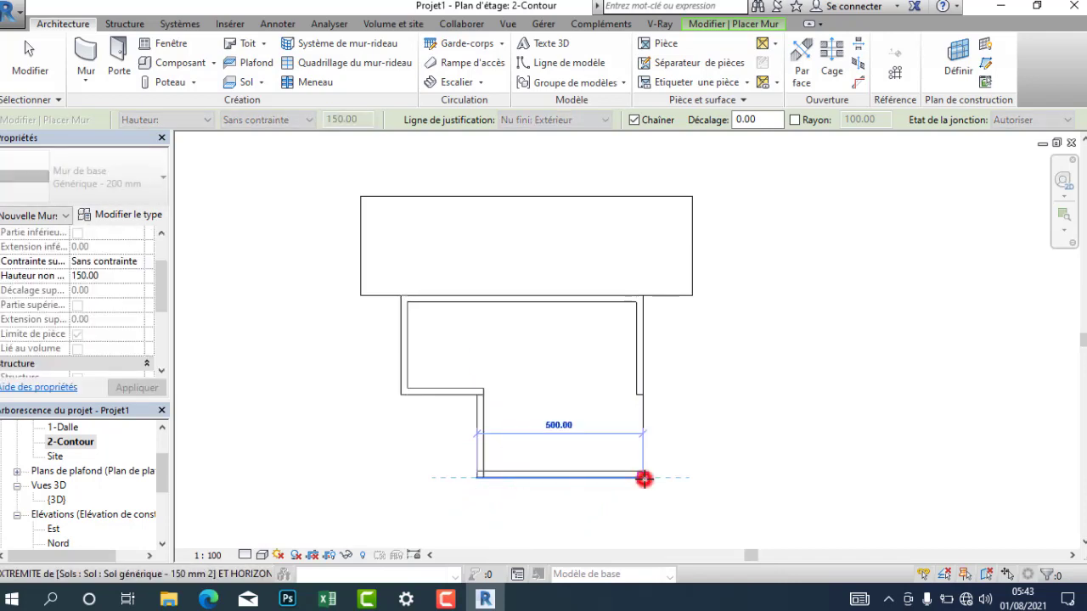
Step: Draw a 250 cm wall up the lower section's right edge and another from the inner corner across to the right-hand wall
{"action": "scroll", "coordinate": [645, 393], "scroll_direction": "up", "scroll_amount": 3}
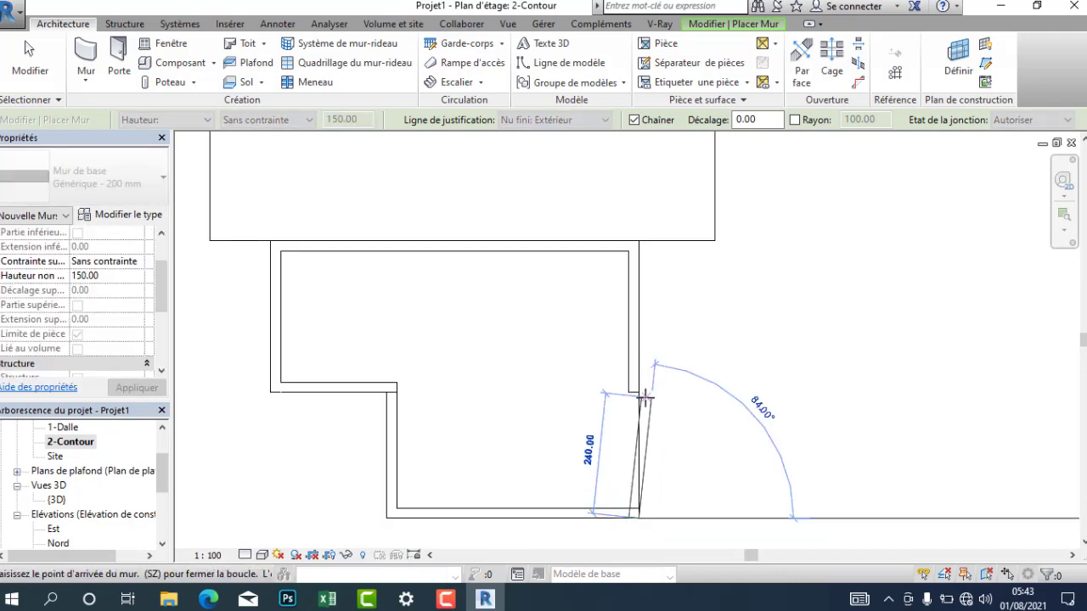
{"action": "left_click", "coordinate": [643, 392]}
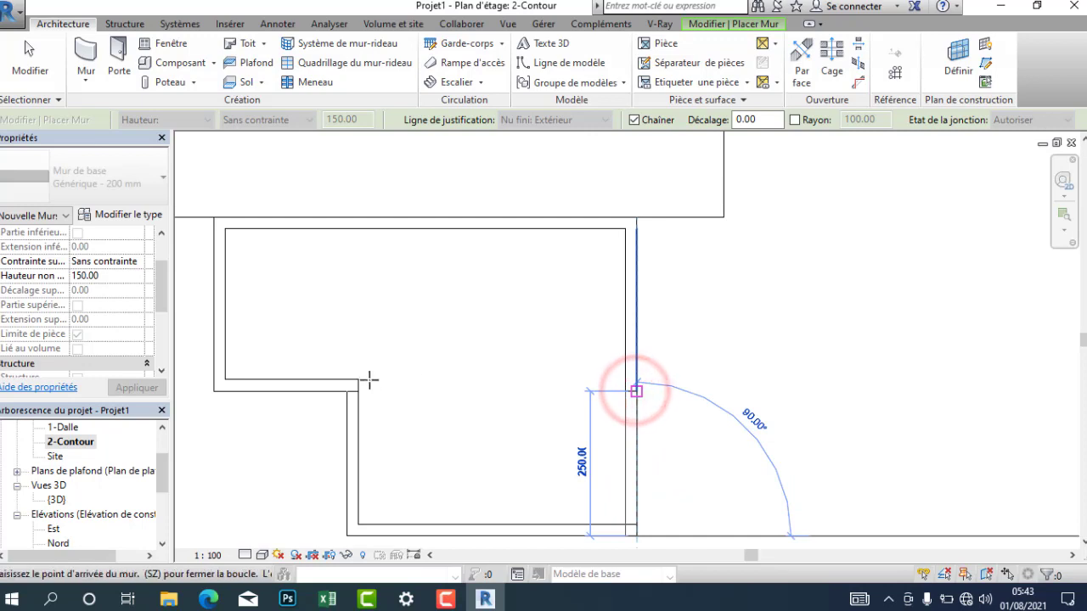
{"action": "key", "text": "Escape"}
{"action": "key", "text": "Escape"}
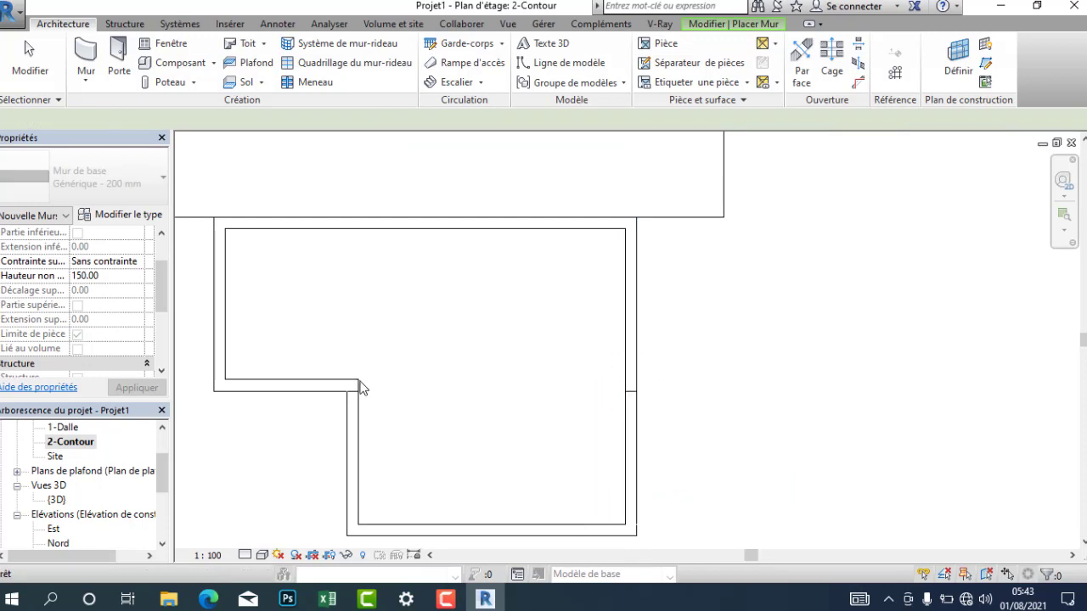
{"action": "left_click", "coordinate": [359, 381]}
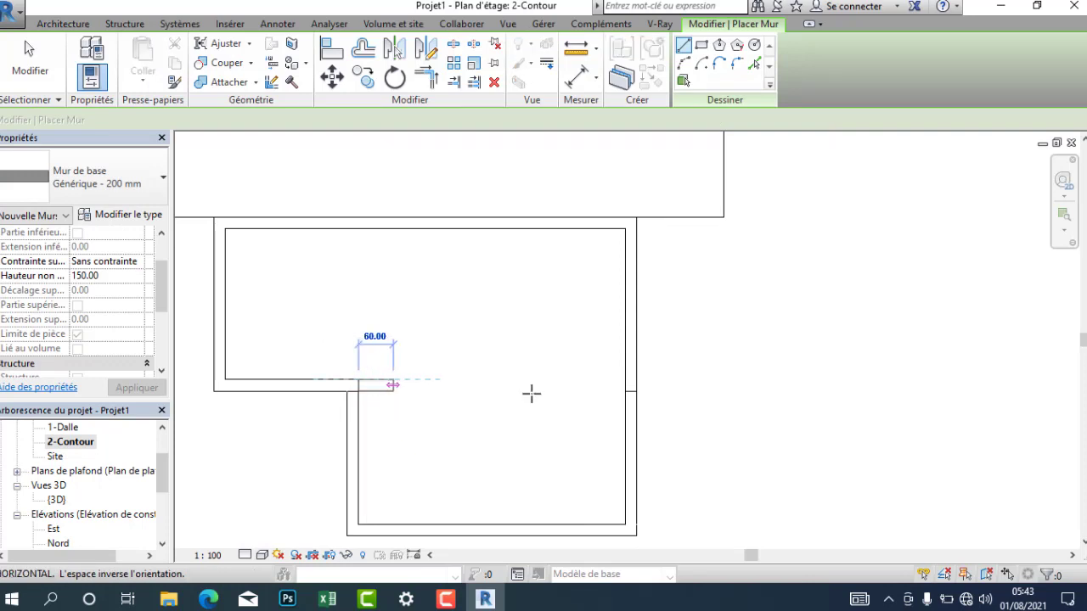
{"action": "left_click", "coordinate": [632, 386]}
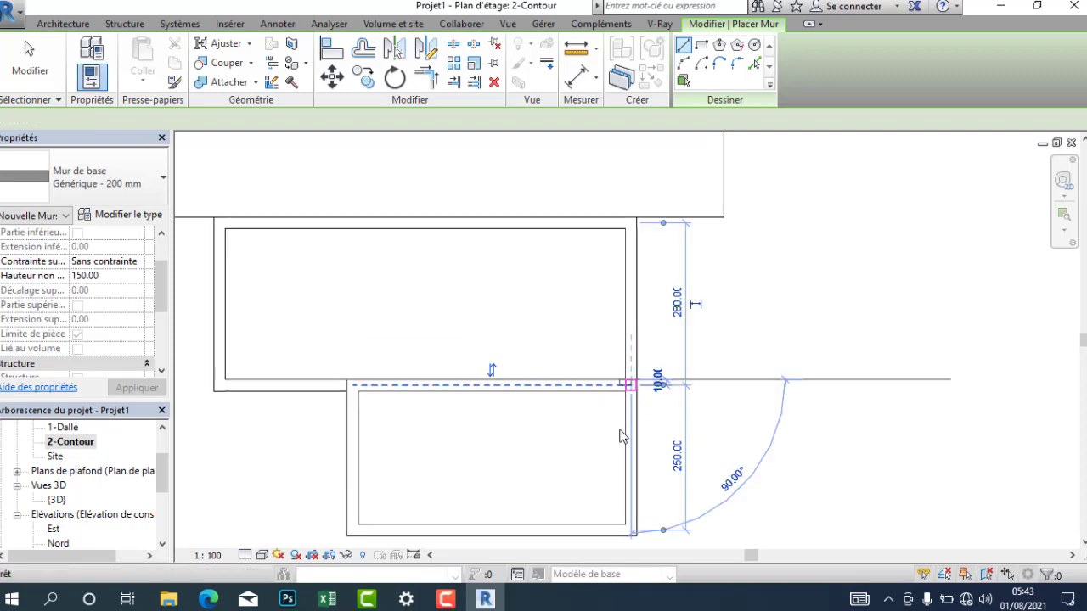
{"action": "key", "text": "Escape"}
{"action": "key", "text": "Escape"}
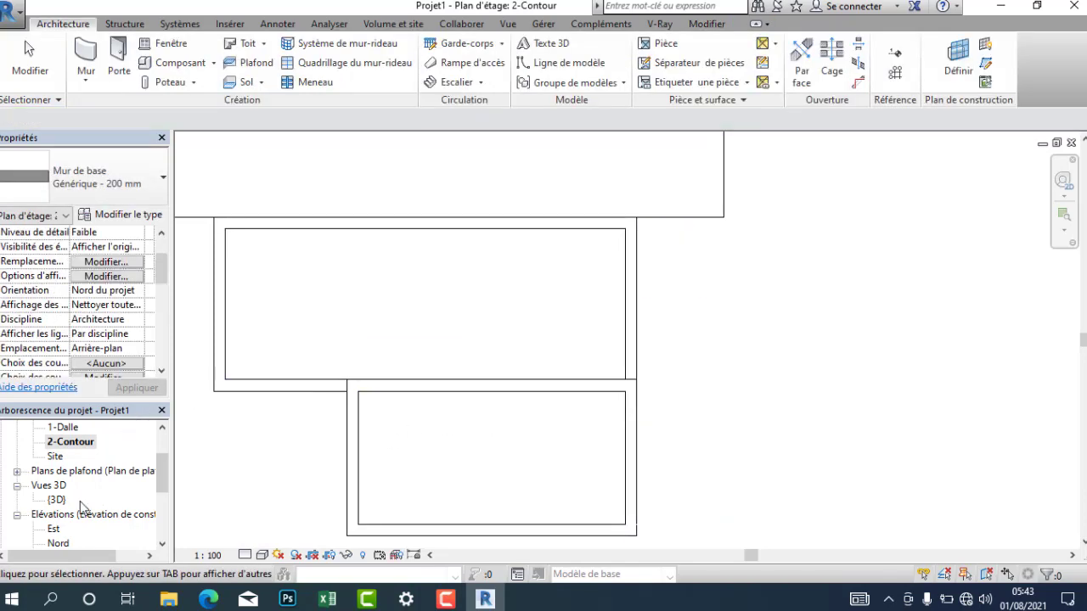
Step: Open the 3D view and examine the contour walls on the middle and lower sections from above and the side
{"action": "left_click", "coordinate": [56, 499]}
{"action": "double_click", "coordinate": [56, 499]}
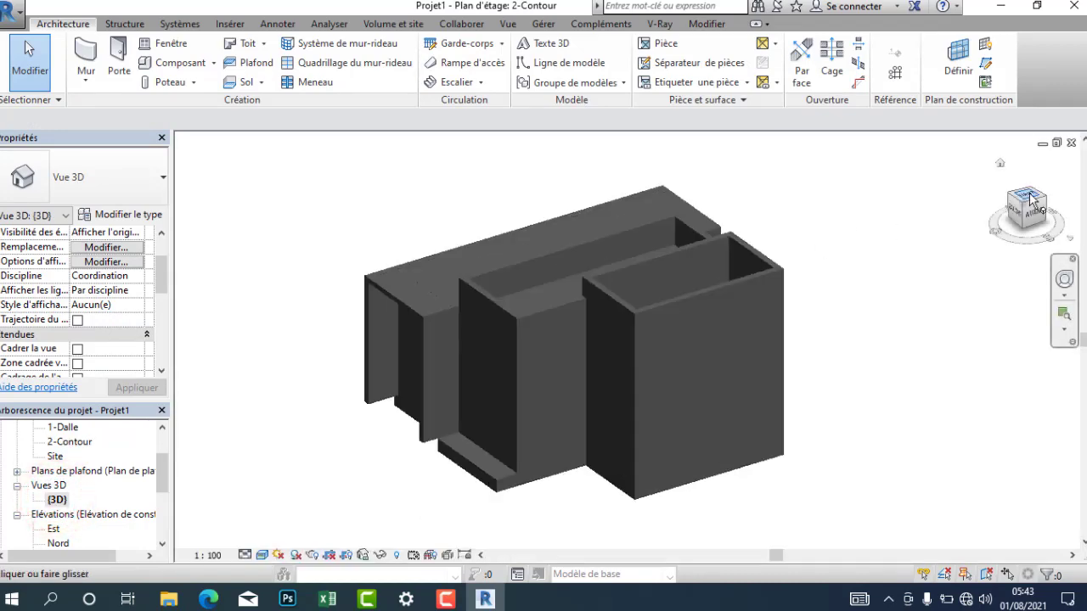
{"action": "left_click", "coordinate": [1032, 212]}
{"action": "mouse_move", "coordinate": [1019, 202]}
{"action": "left_mouse_down"}
{"action": "mouse_move", "coordinate": [1075, 207]}
{"action": "mouse_move", "coordinate": [1053, 194]}
{"action": "mouse_move", "coordinate": [1005, 208]}
{"action": "left_mouse_up"}
{"action": "middle_click_drag", "start_coordinate": [543, 351], "coordinate": [709, 351], "text": "shift"}
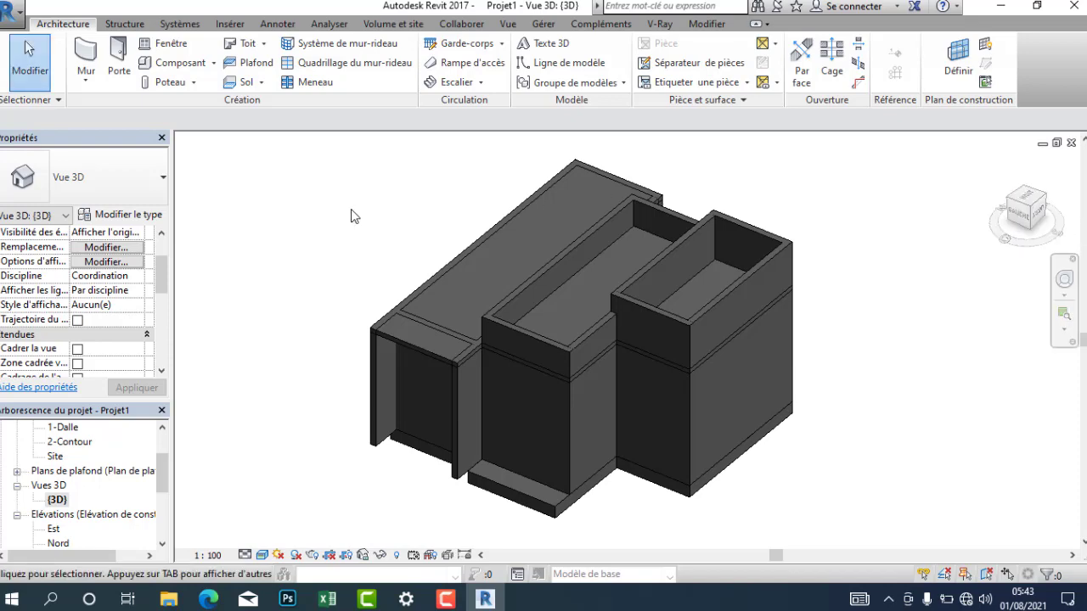
{"action": "scroll", "coordinate": [479, 347], "scroll_direction": "up", "scroll_amount": 2}
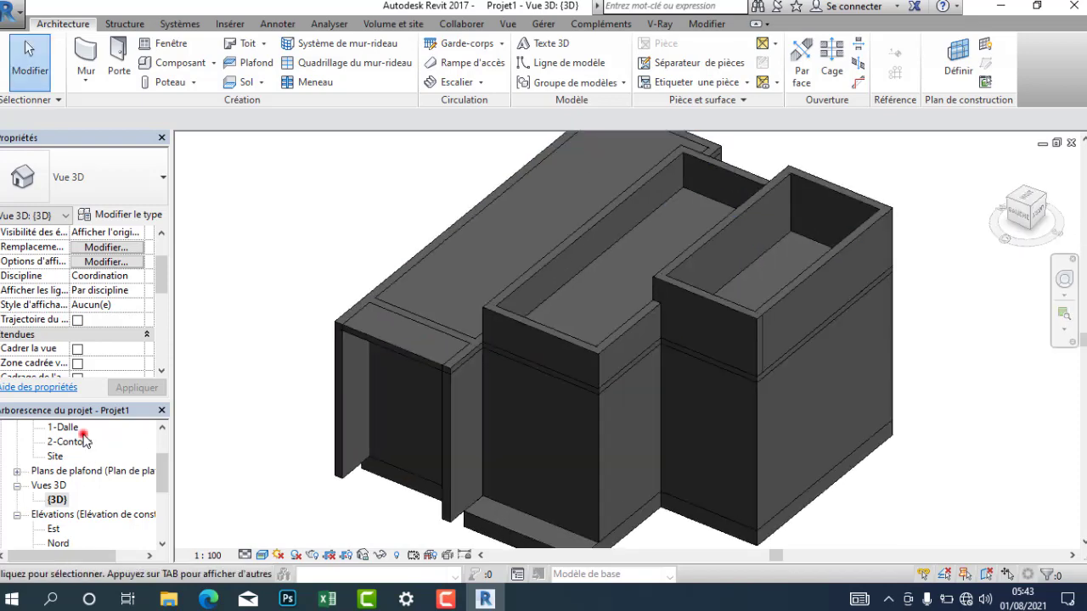
Step: In the 2-Contour floor plan, draw 20 cm high generic walls along the upper section's short lower-left edge and 300 cm up its left edge
{"action": "scroll", "coordinate": [81, 450], "scroll_direction": "up", "scroll_amount": 2}
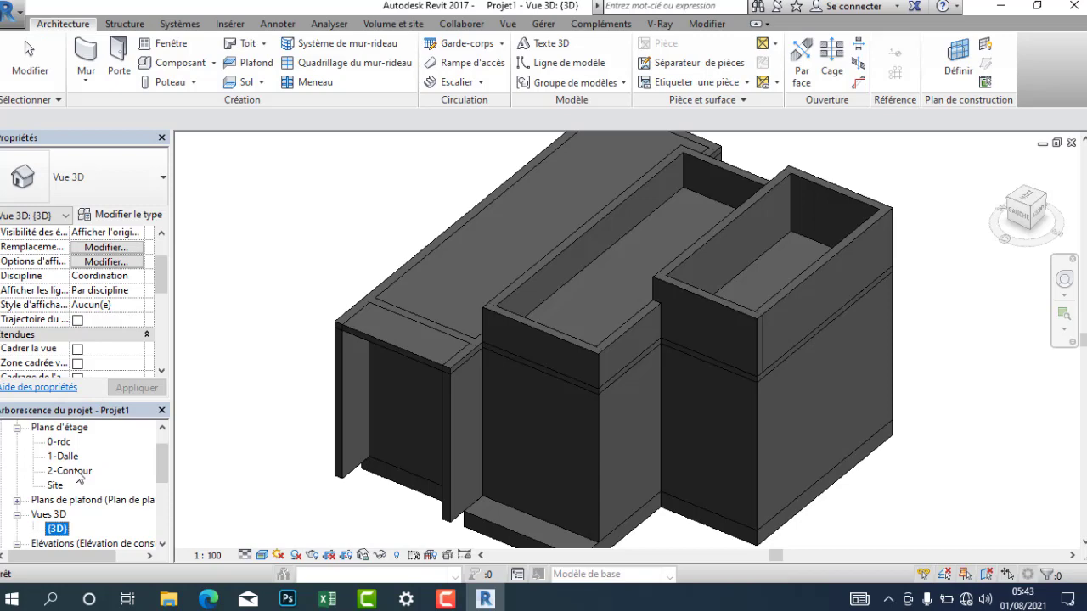
{"action": "double_click", "coordinate": [72, 471]}
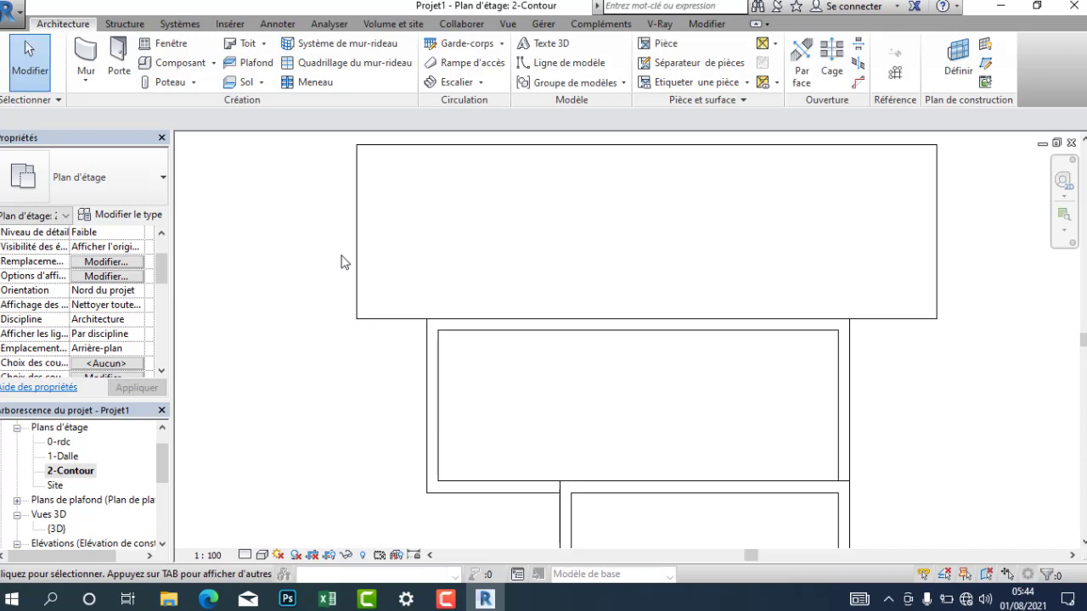
{"action": "middle_click_drag", "start_coordinate": [562, 320], "coordinate": [446, 287]}
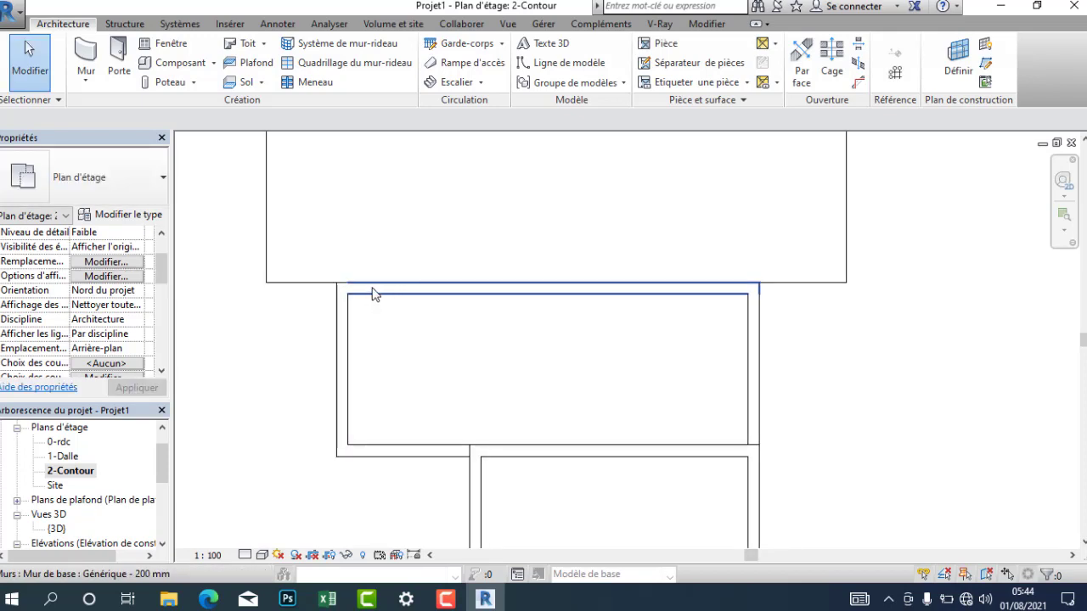
{"action": "middle_click_drag", "start_coordinate": [383, 306], "coordinate": [425, 341]}
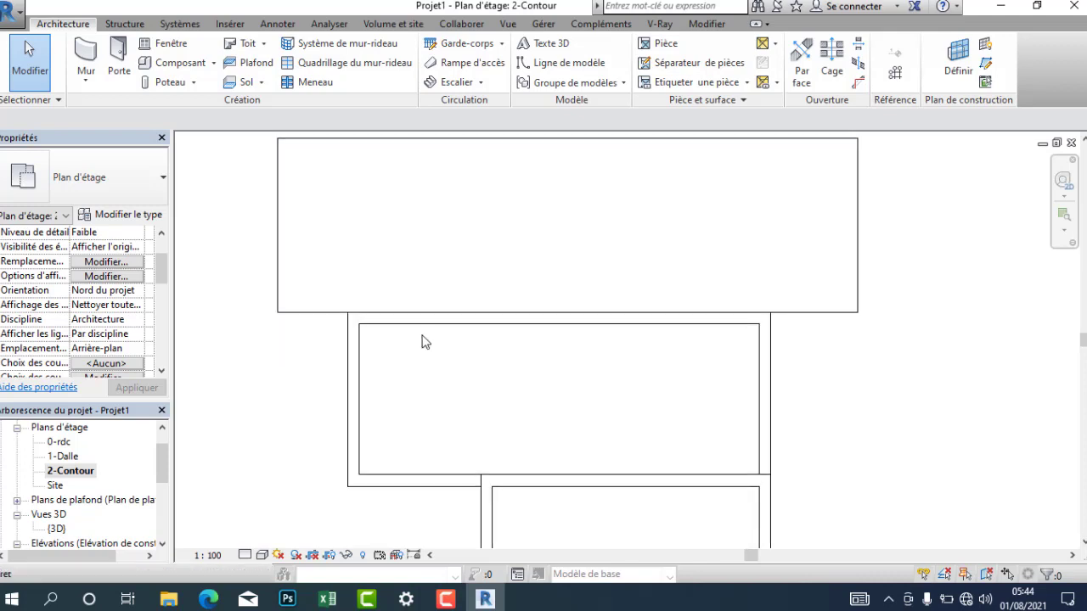
{"action": "left_click", "coordinate": [84, 51]}
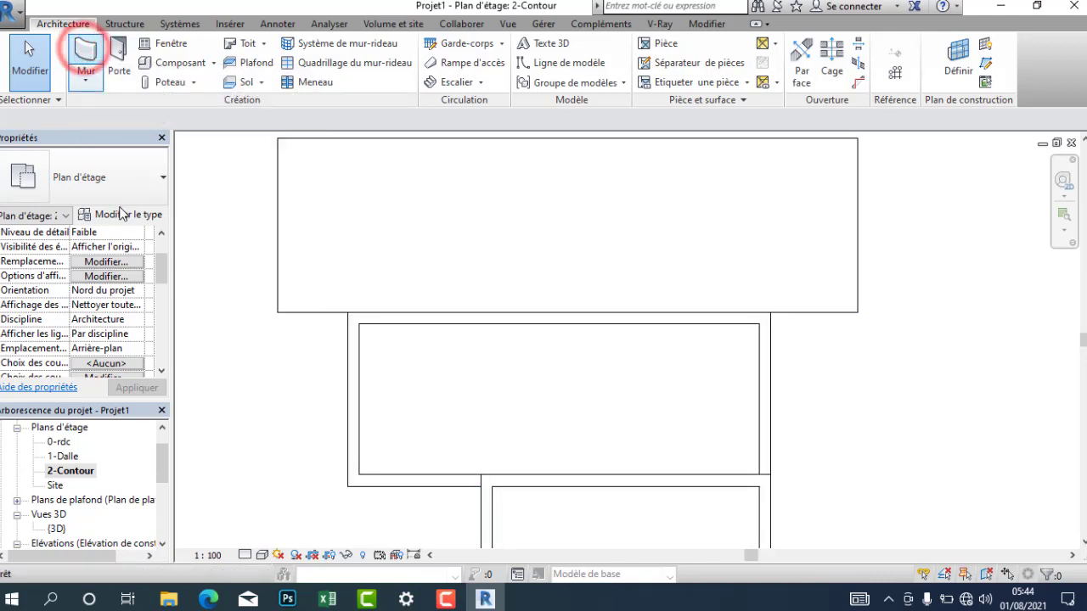
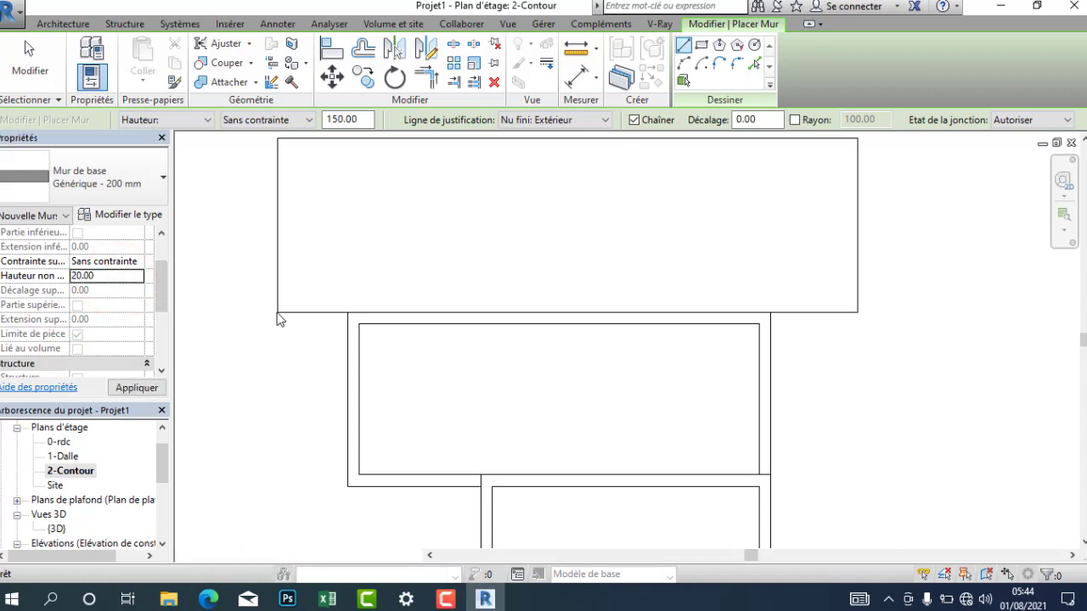
{"action": "left_click", "coordinate": [322, 312]}
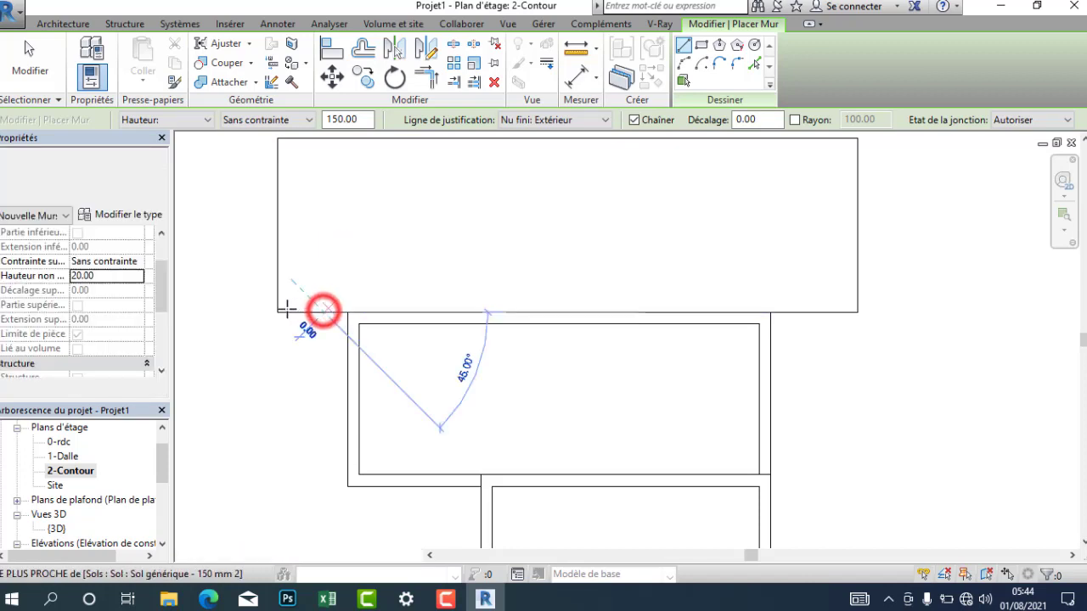
{"action": "left_click", "coordinate": [278, 312]}
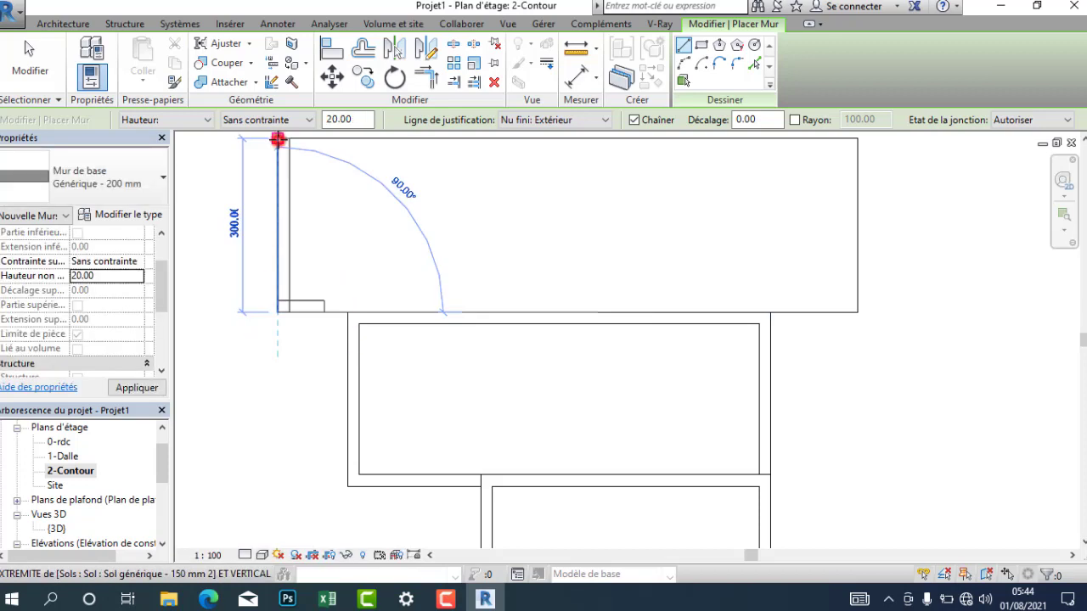
{"action": "left_click", "coordinate": [277, 139]}
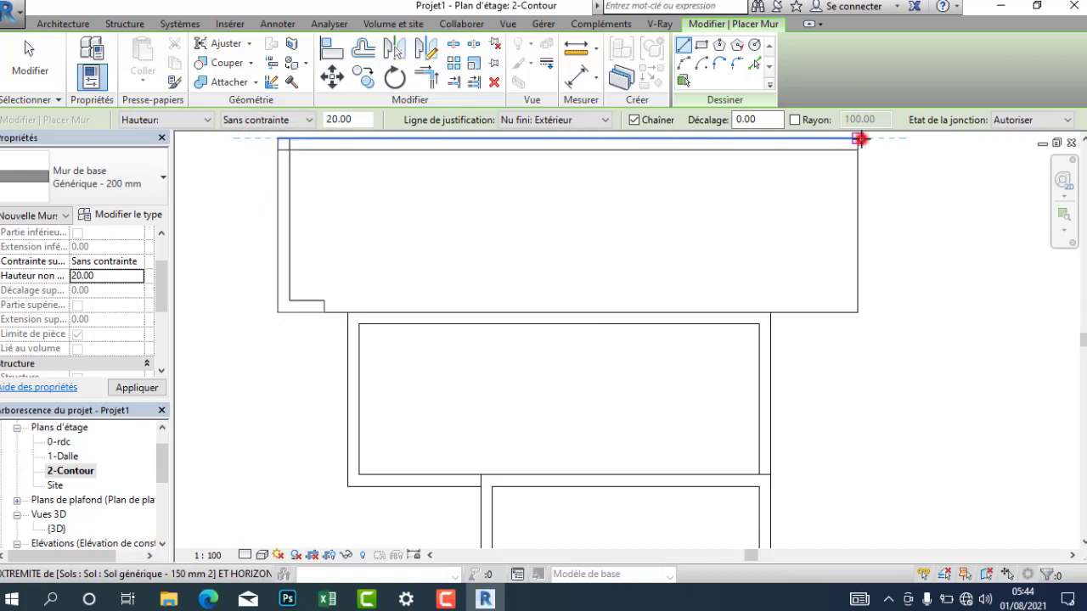
Step: Continue the walls along the upper section's top edge, 300 cm down its right edge and about 130 cm back along the lower edge
{"action": "left_click", "coordinate": [859, 139]}
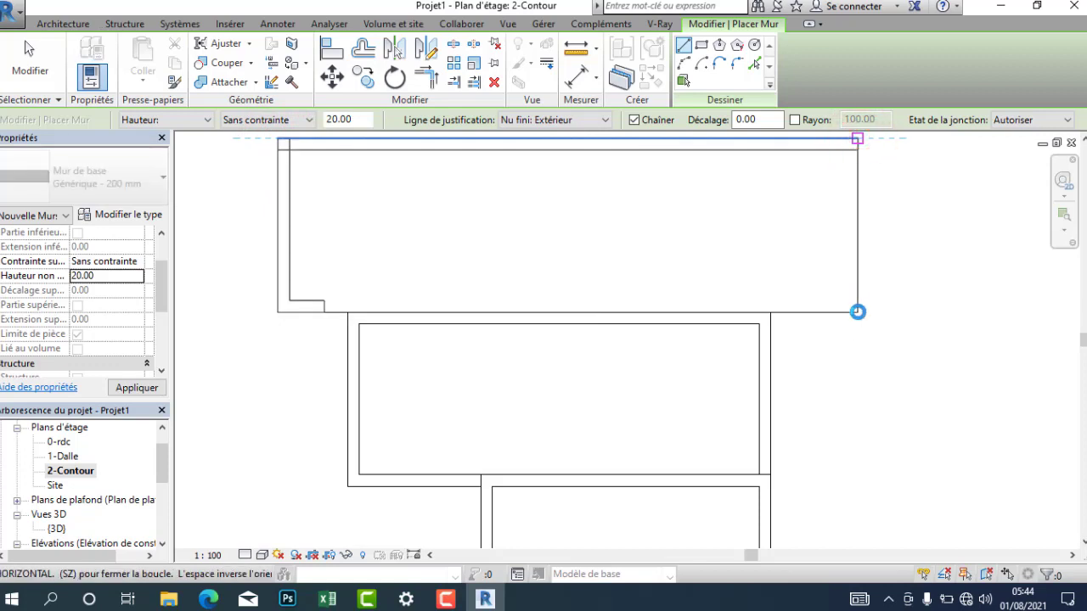
{"action": "left_click", "coordinate": [858, 312]}
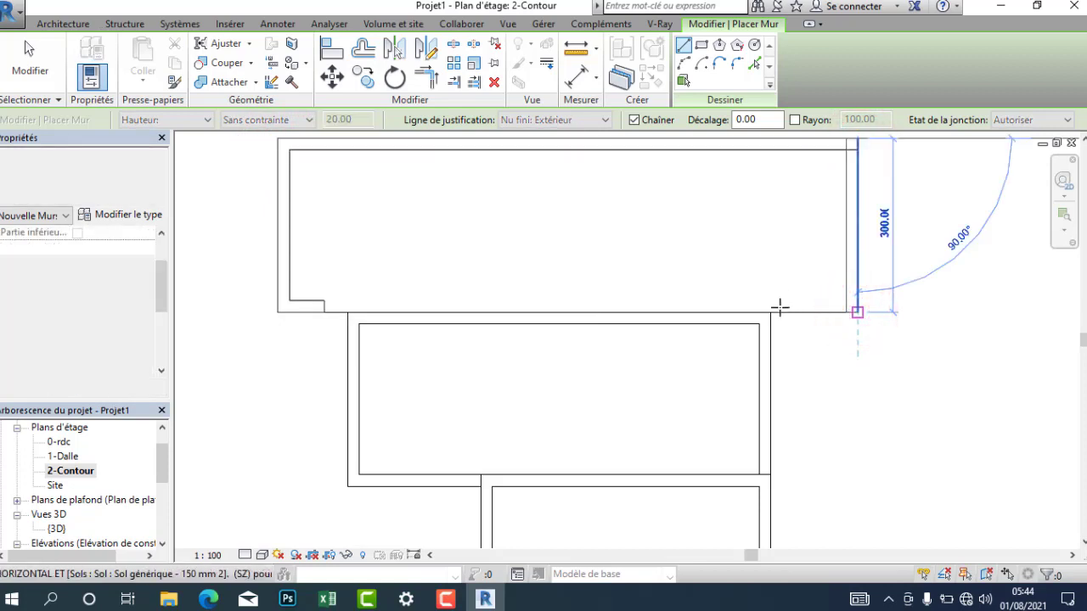
{"action": "left_click", "coordinate": [778, 307]}
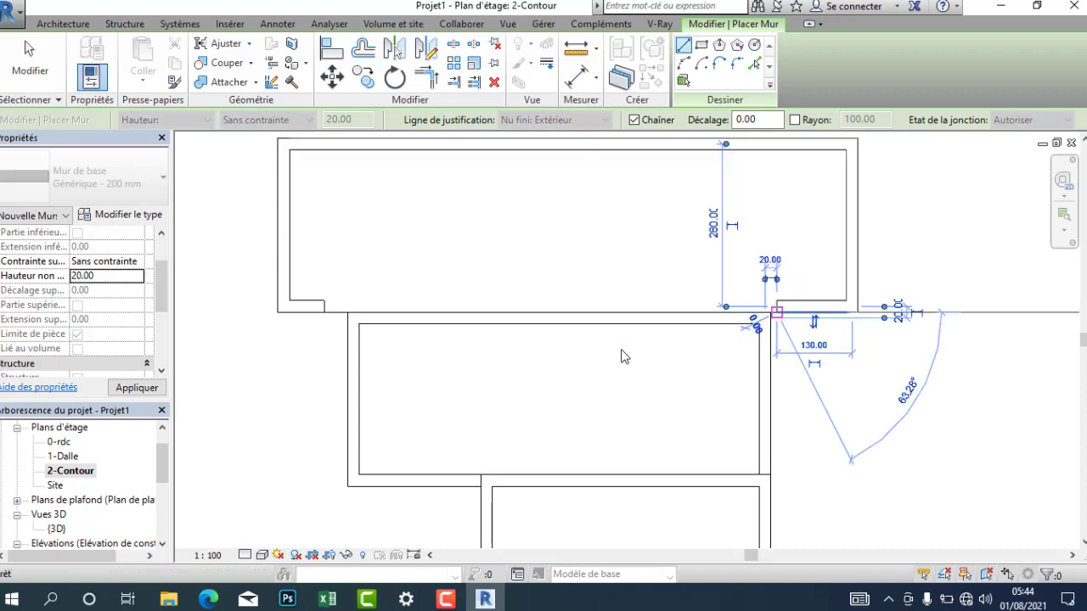
{"action": "key", "text": "Escape"}
{"action": "key", "text": "Escape"}
Step: Flip the wall between the upper and middle sections so its thickness lies on the upper section's side
{"action": "left_click", "coordinate": [594, 324]}
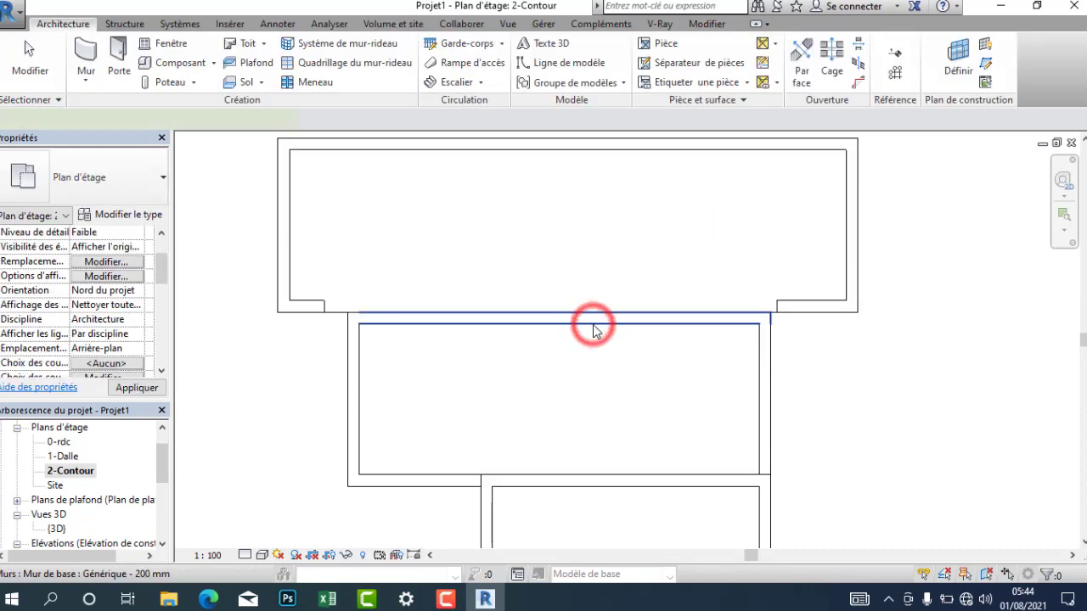
{"action": "key", "text": "space"}
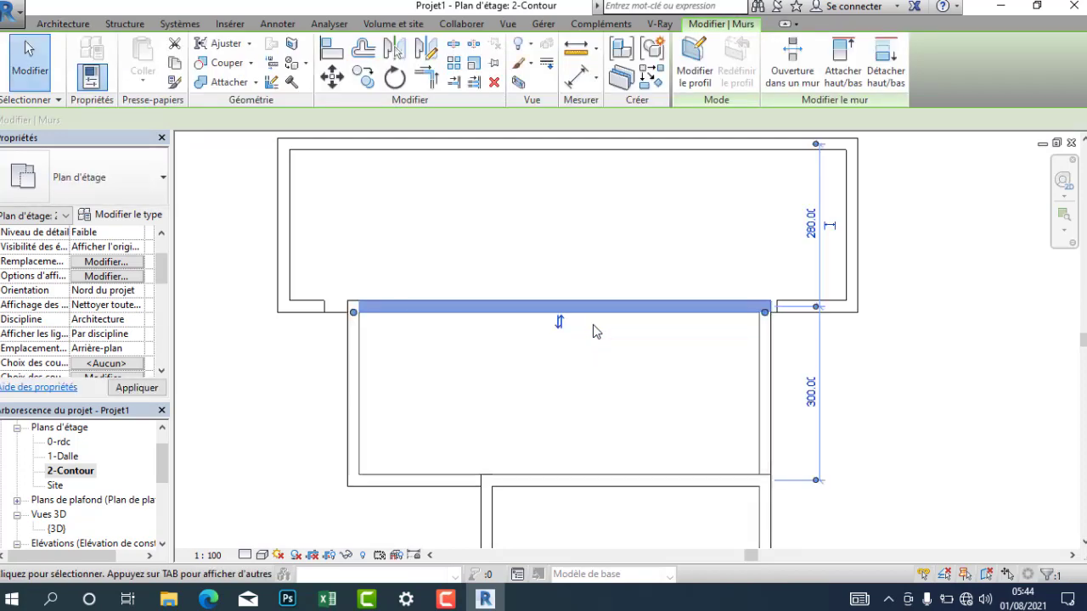
{"action": "left_click", "coordinate": [539, 233]}
Step: Extend the upper section's two short lower walls to meet the middle section's corner walls, and open the 3D view
{"action": "scroll", "coordinate": [444, 245], "scroll_direction": "up", "scroll_amount": 2}
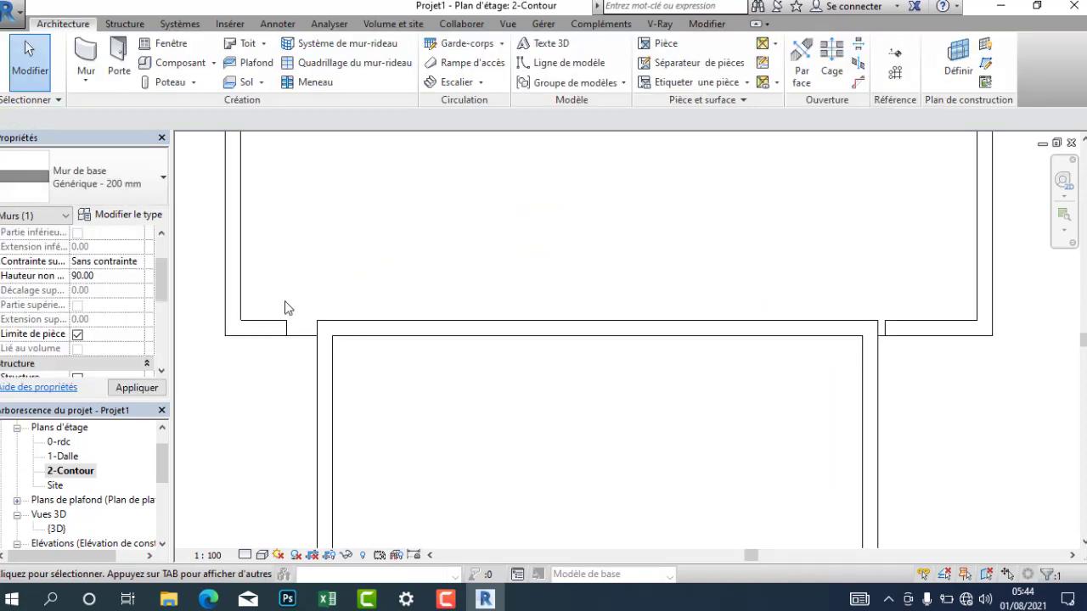
{"action": "left_click", "coordinate": [283, 320]}
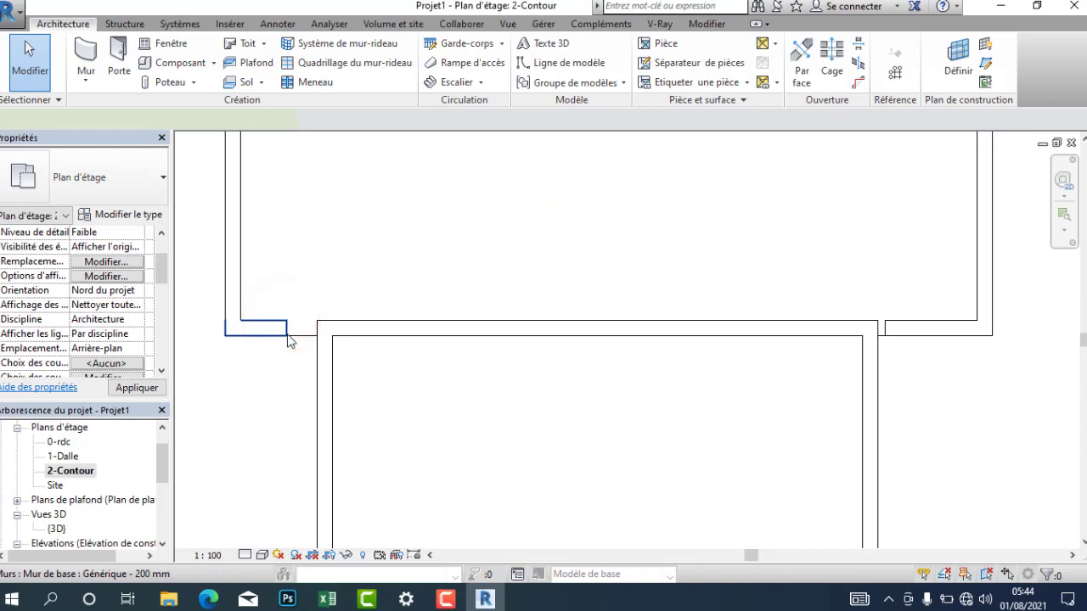
{"action": "left_click_drag", "start_coordinate": [304, 337], "coordinate": [317, 335]}
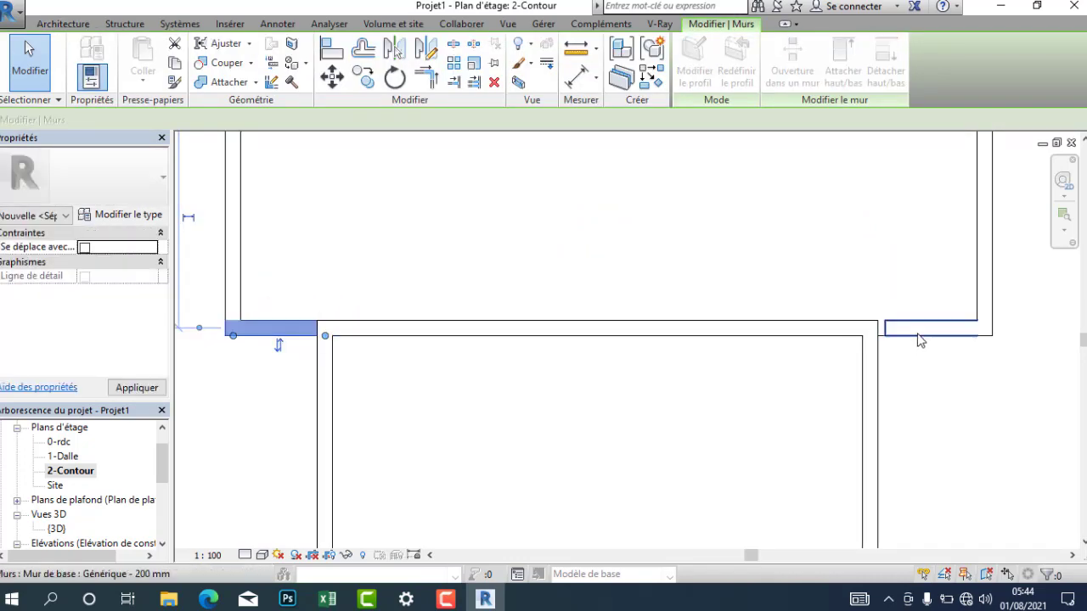
{"action": "left_click", "coordinate": [908, 333]}
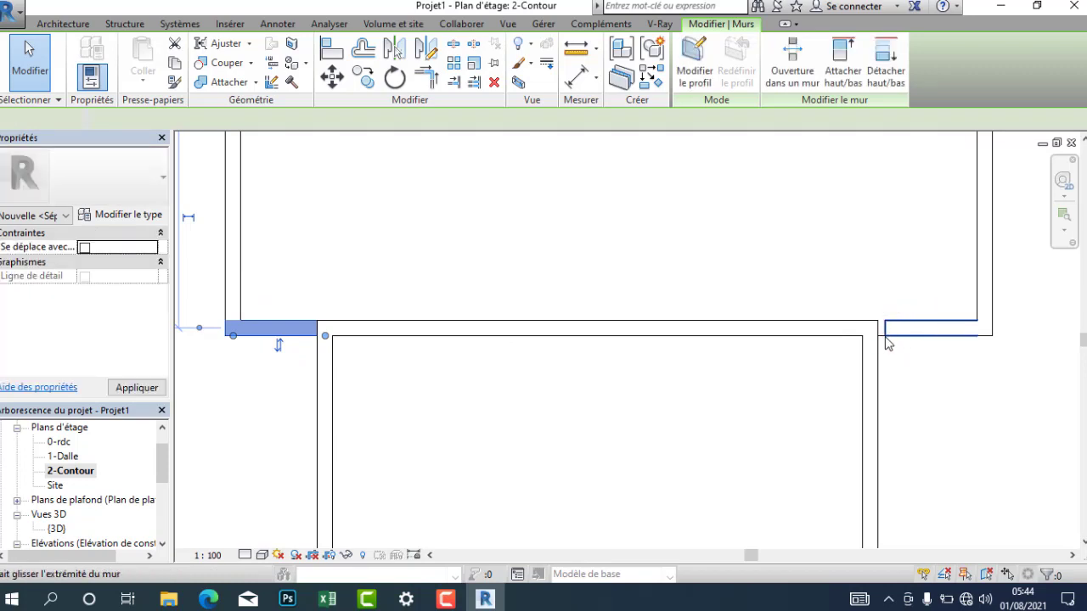
{"action": "left_click_drag", "start_coordinate": [885, 337], "coordinate": [878, 339]}
{"action": "left_click", "coordinate": [667, 257]}
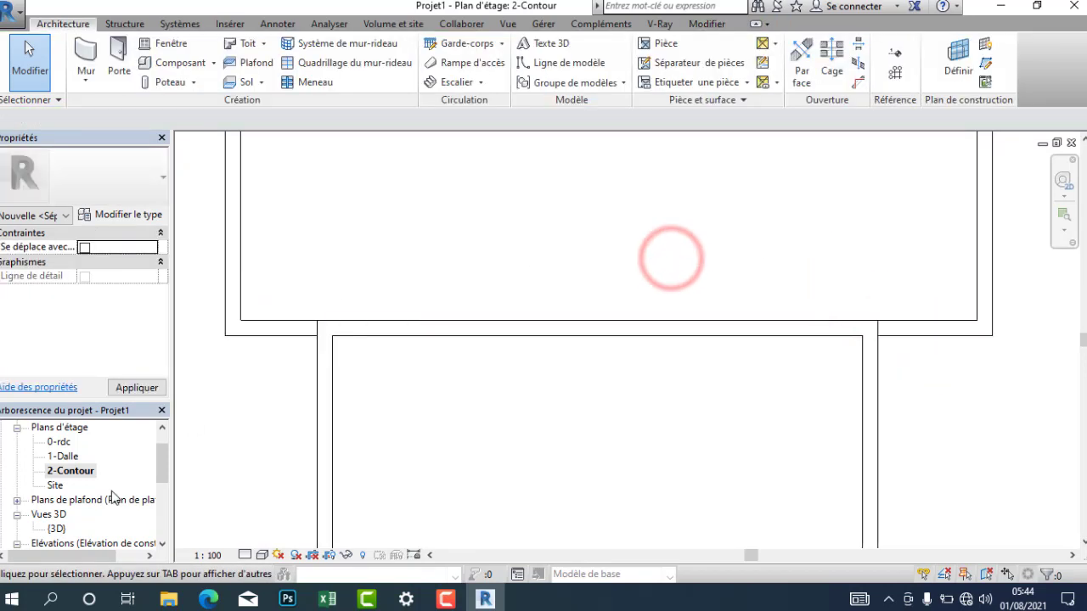
{"action": "double_click", "coordinate": [58, 528]}
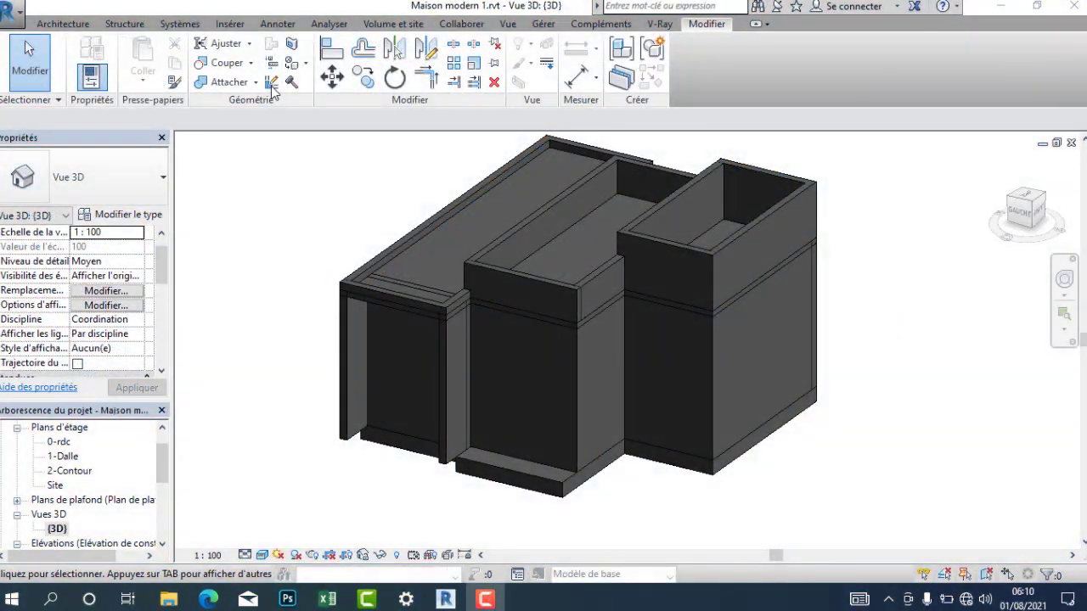
{"action": "left_click", "coordinate": [270, 84]}
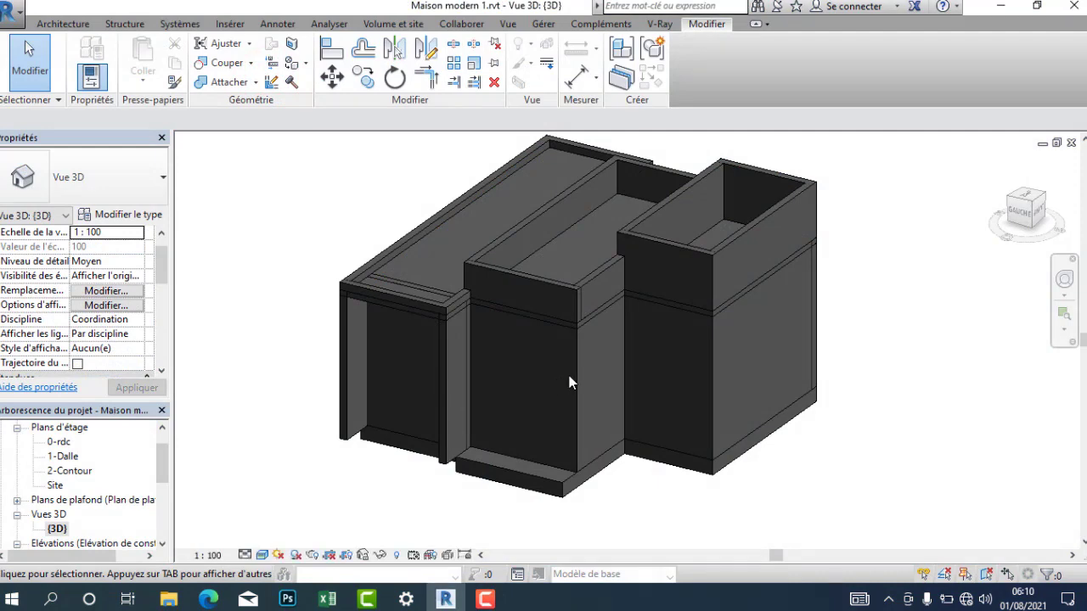
{"action": "scroll", "coordinate": [677, 330], "scroll_direction": "down", "scroll_amount": 1}
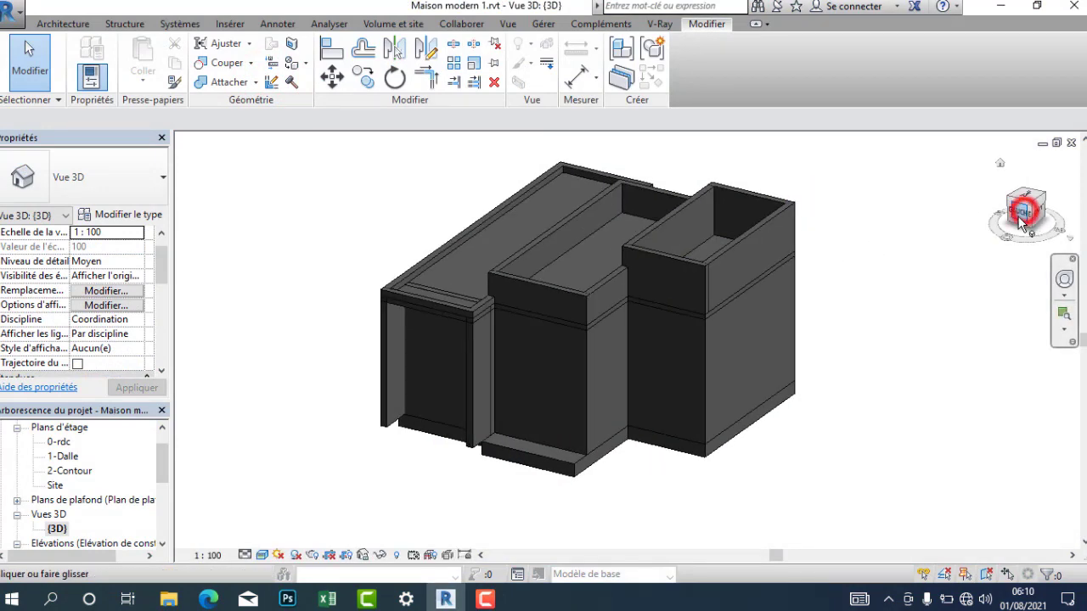
{"action": "left_click", "coordinate": [1023, 212]}
{"action": "scroll", "coordinate": [700, 299], "scroll_direction": "up", "scroll_amount": 2}
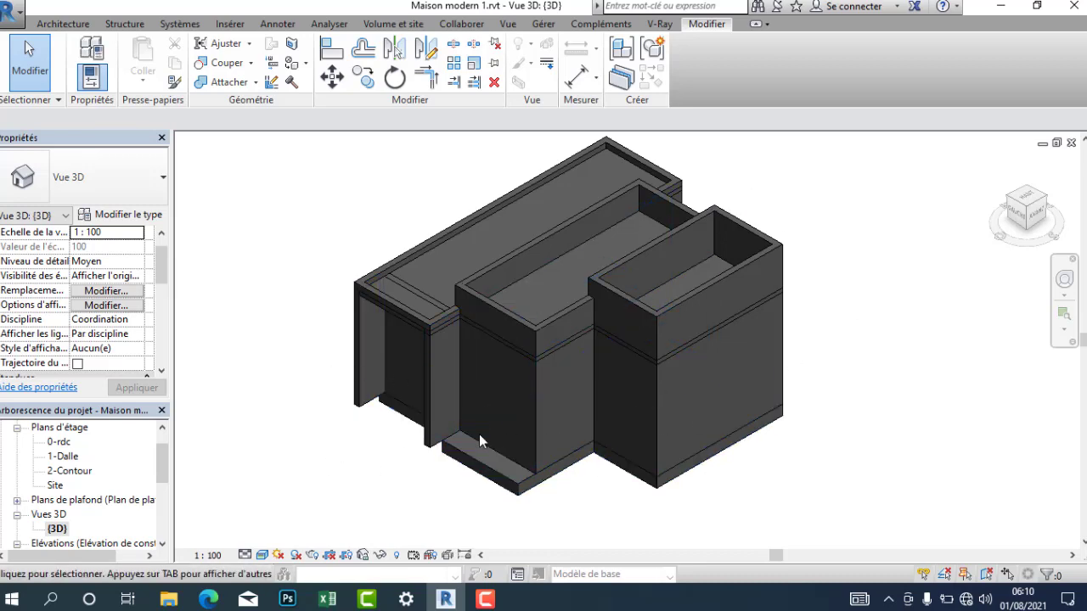
{"action": "scroll", "coordinate": [526, 450], "scroll_direction": "up", "scroll_amount": 2}
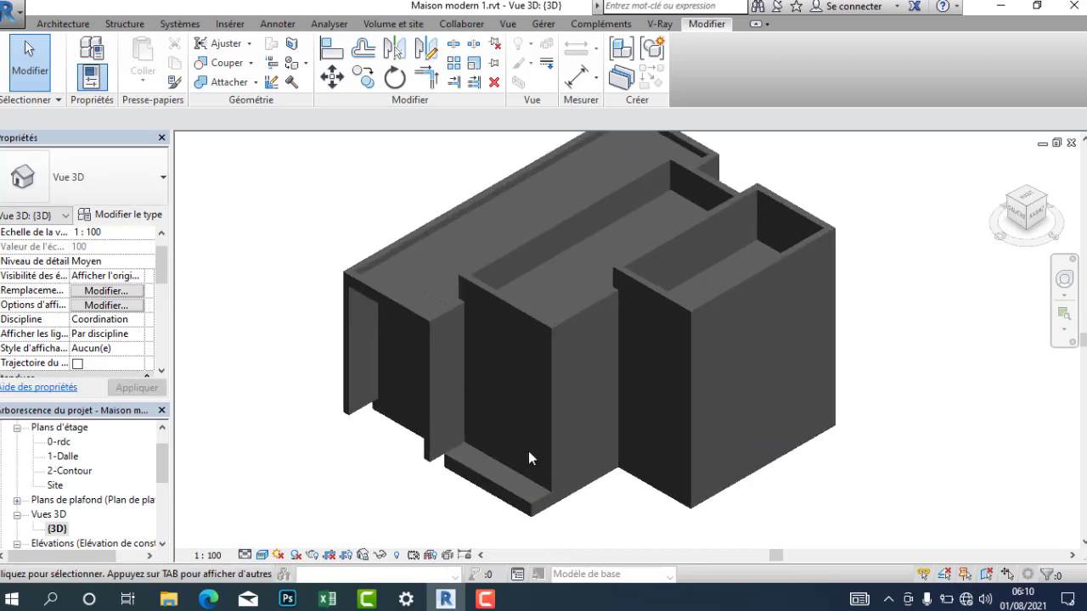
Step: Open the 1-Dalle floor plan and start a floor boundary sketch with straight lines
{"action": "double_click", "coordinate": [65, 456]}
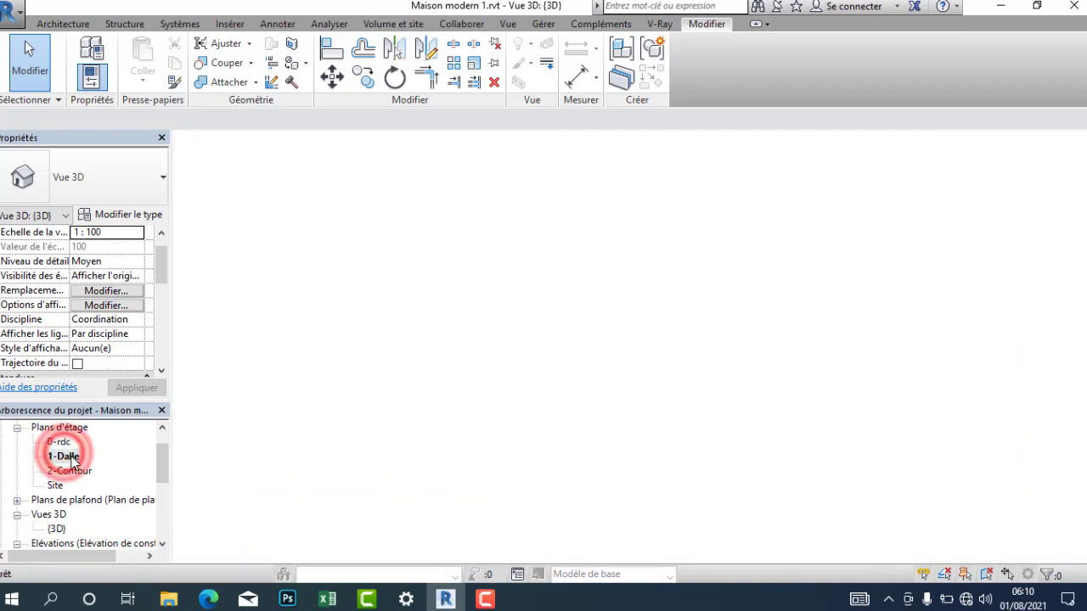
{"action": "scroll", "coordinate": [513, 212], "scroll_direction": "up", "scroll_amount": 3}
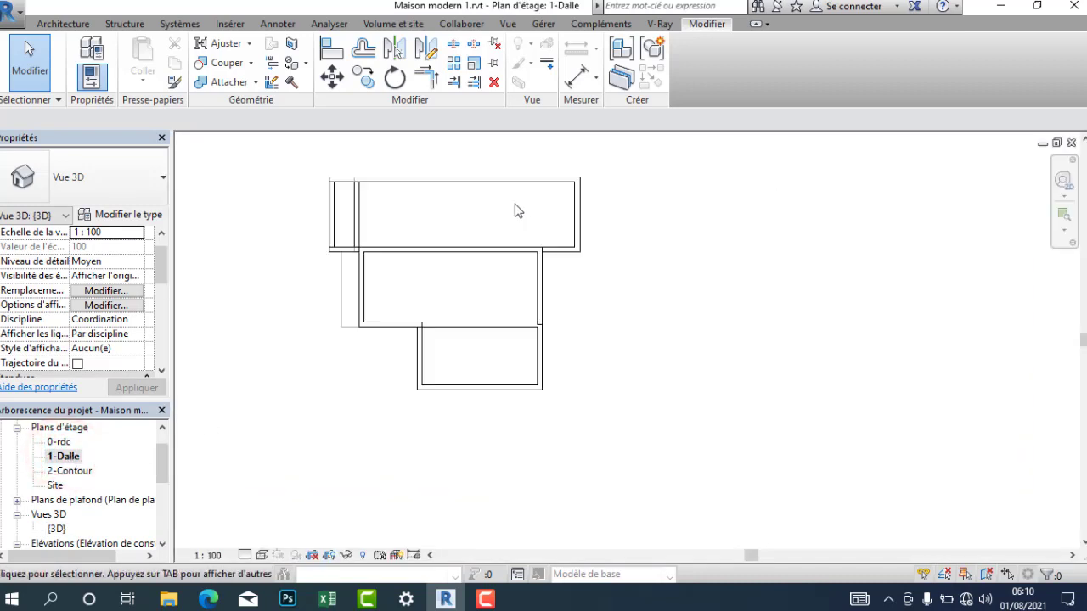
{"action": "left_click", "coordinate": [85, 25]}
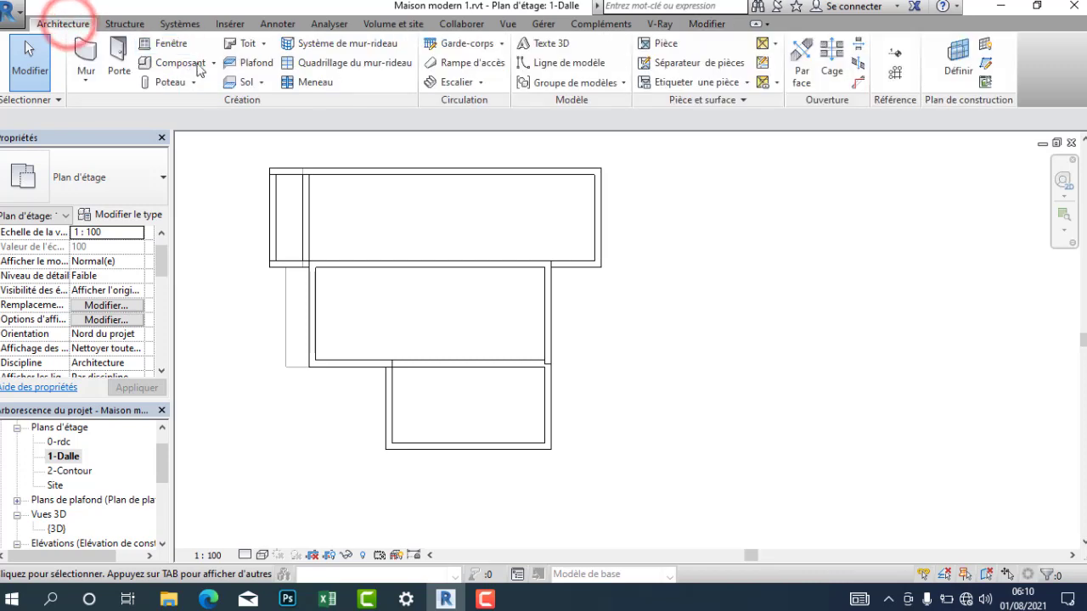
{"action": "left_click", "coordinate": [246, 83]}
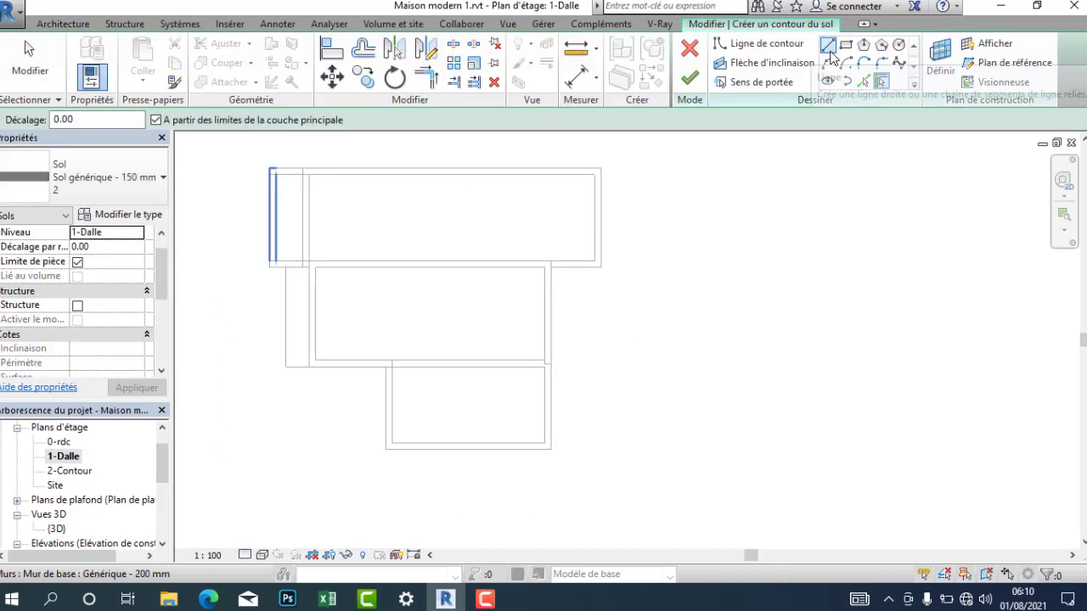
{"action": "left_click", "coordinate": [881, 81]}
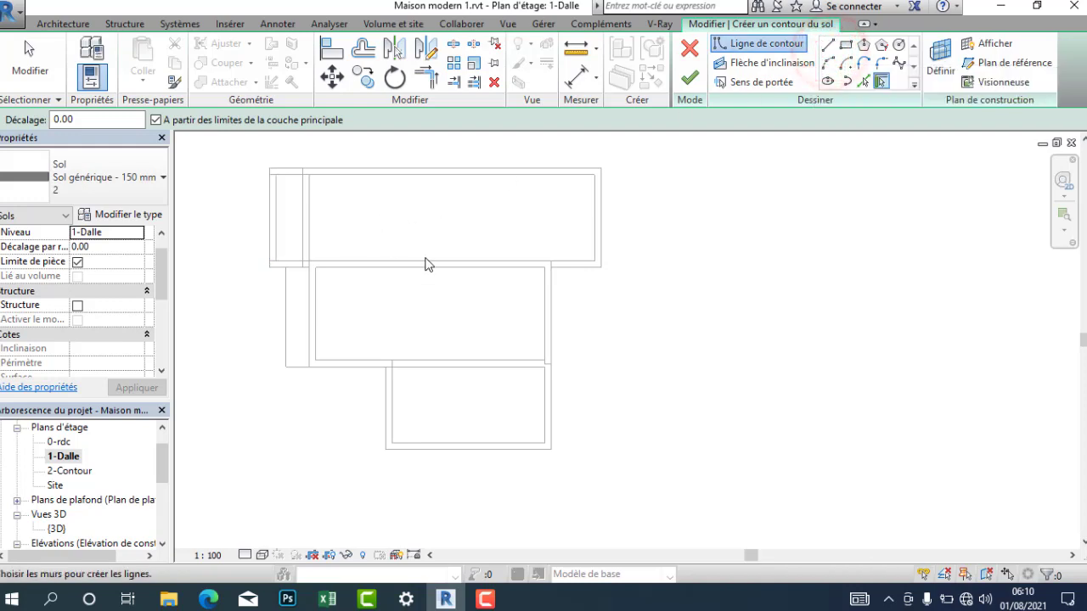
{"action": "left_click", "coordinate": [826, 46]}
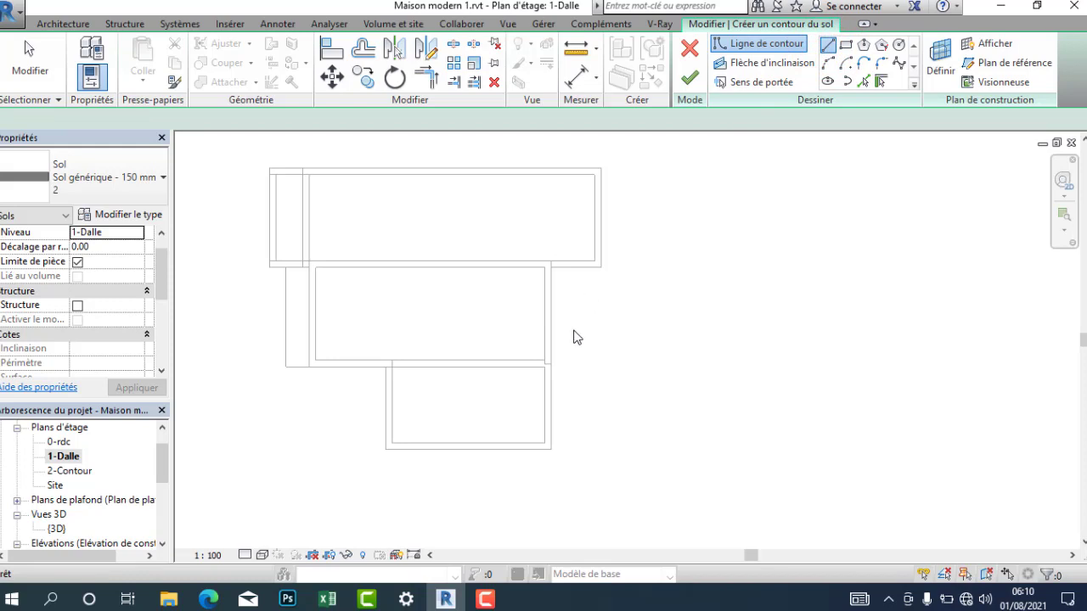
{"action": "scroll", "coordinate": [582, 351], "scroll_direction": "up", "scroll_amount": 1}
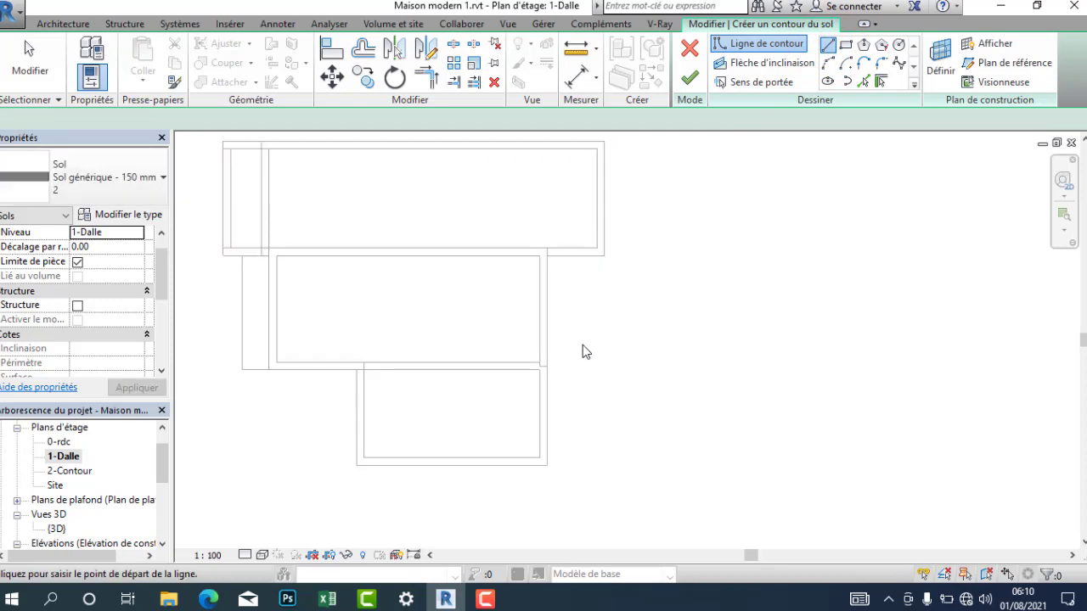
Step: Draw the boundary's right side from the upper section's lower-right edge straight down to 150 cm below the lower section
{"action": "left_click", "coordinate": [586, 262]}
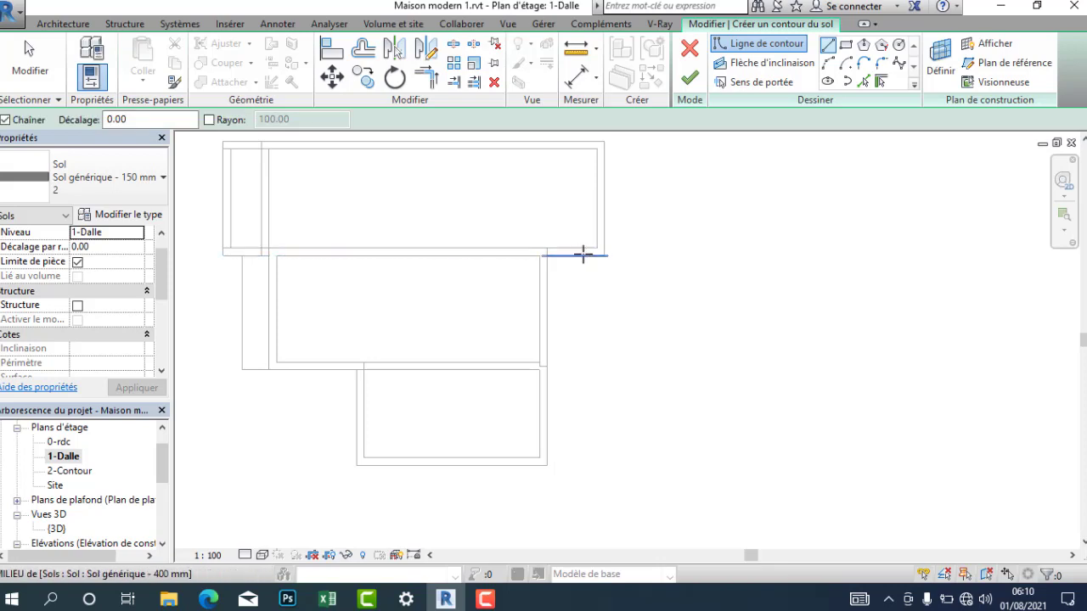
{"action": "scroll", "coordinate": [582, 255], "scroll_direction": "up", "scroll_amount": 3}
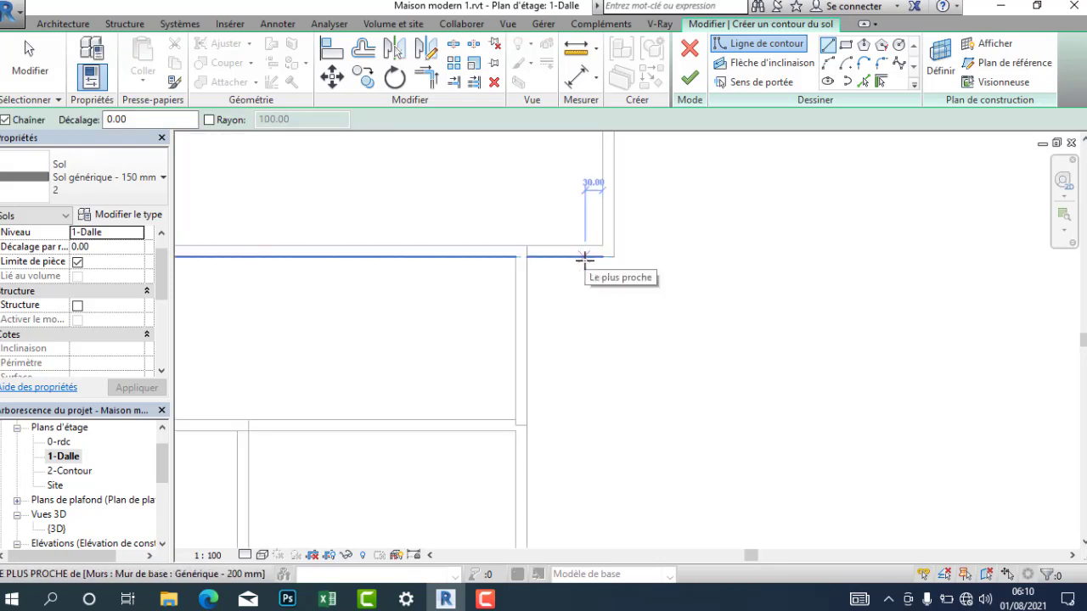
{"action": "left_click", "coordinate": [577, 259]}
{"action": "scroll", "coordinate": [578, 259], "scroll_direction": "down", "scroll_amount": 4}
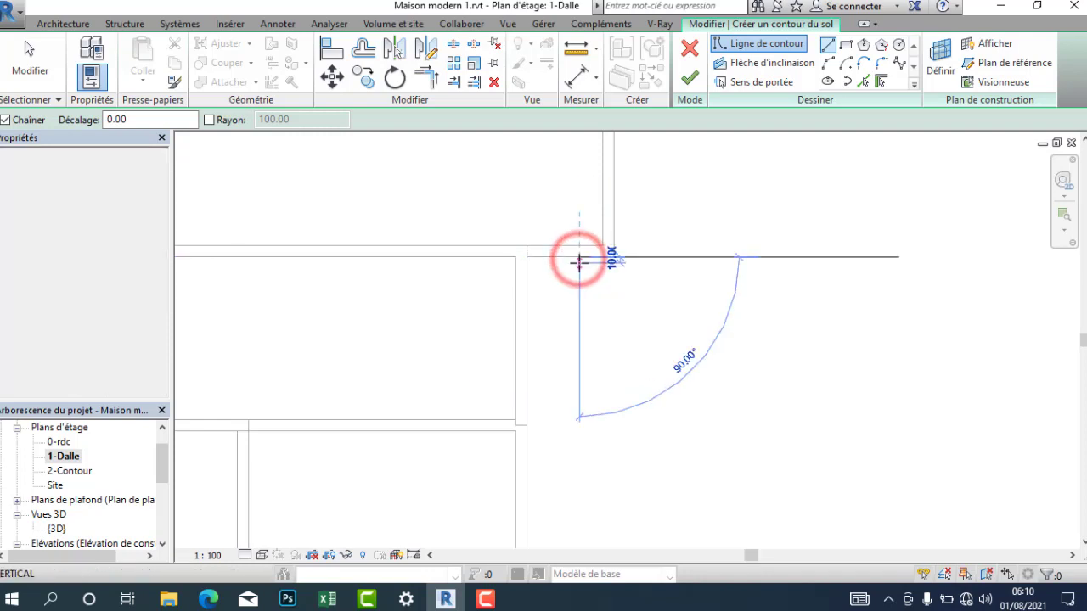
{"action": "left_click", "coordinate": [579, 381]}
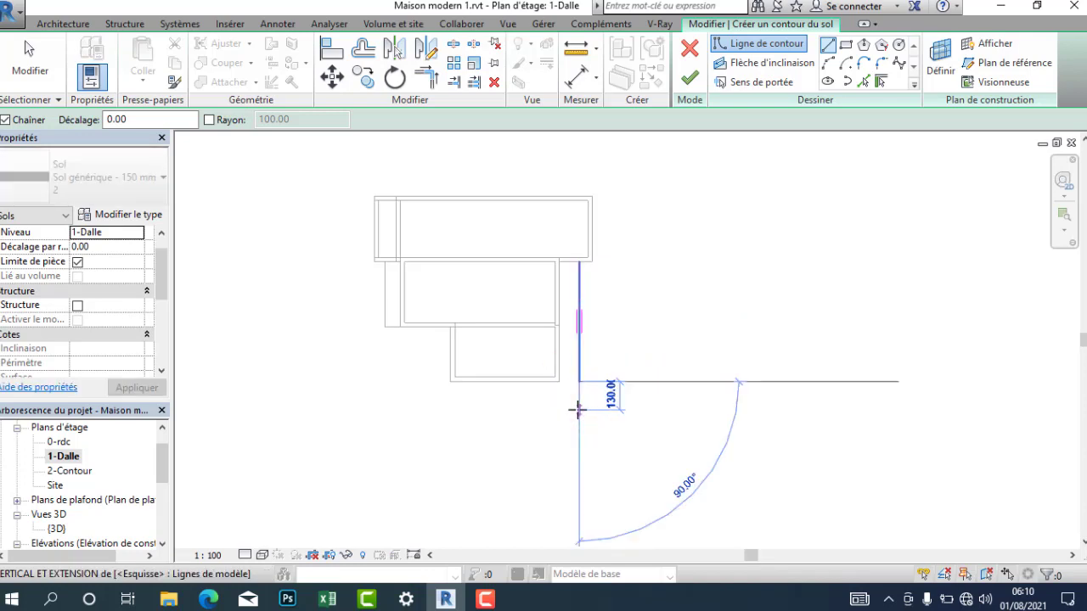
{"action": "type", "text": "150"}
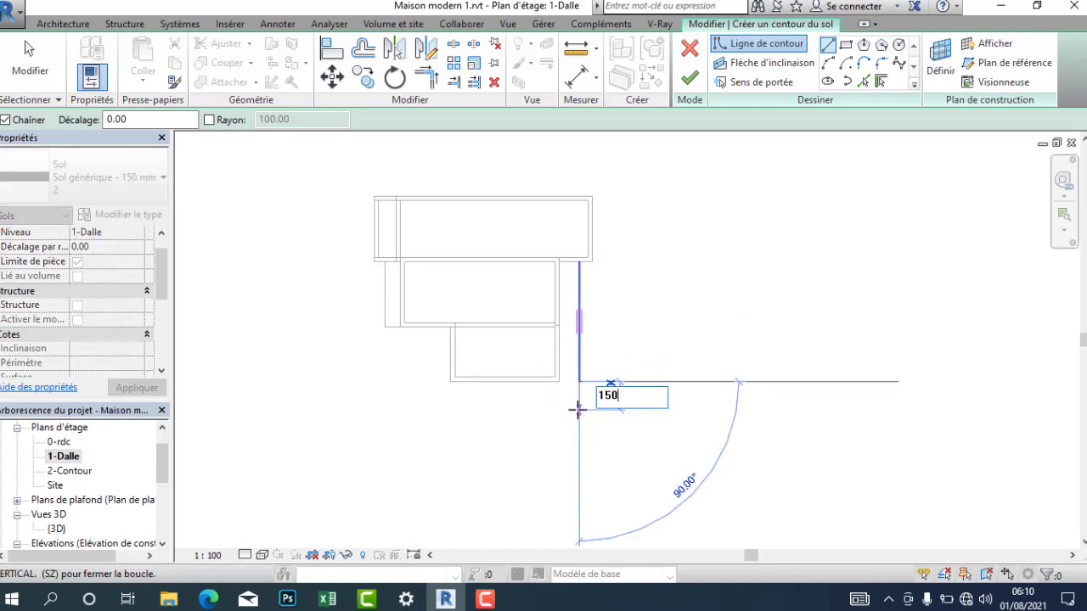
{"action": "key", "text": "Return"}
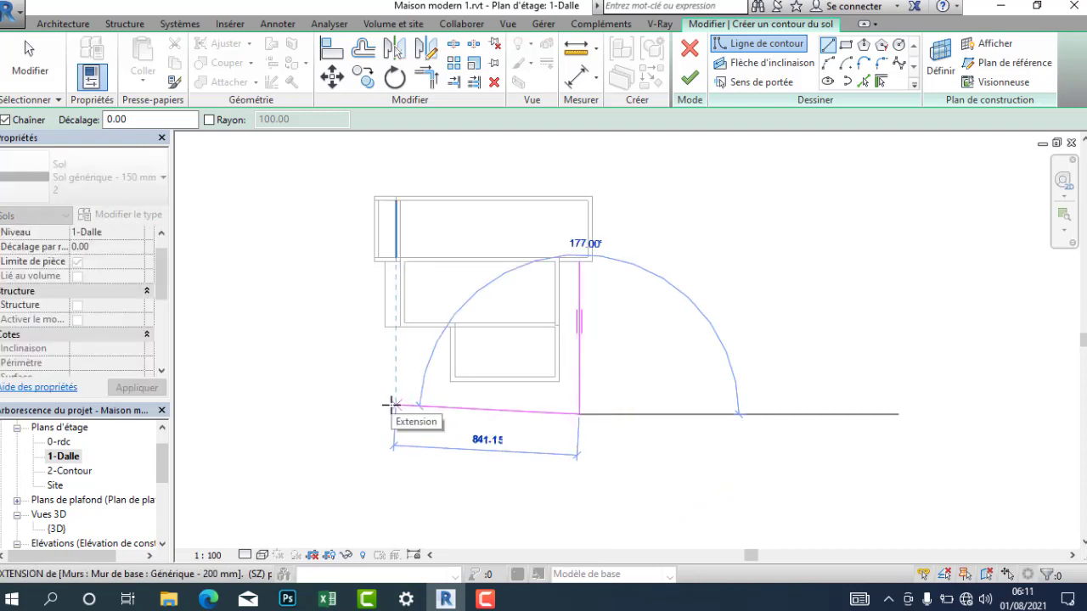
Step: Draw the boundary's lower side 940 cm left to align with the upper section's left edge, and extend it another 50 cm
{"action": "scroll", "coordinate": [391, 405], "scroll_direction": "up", "scroll_amount": 2}
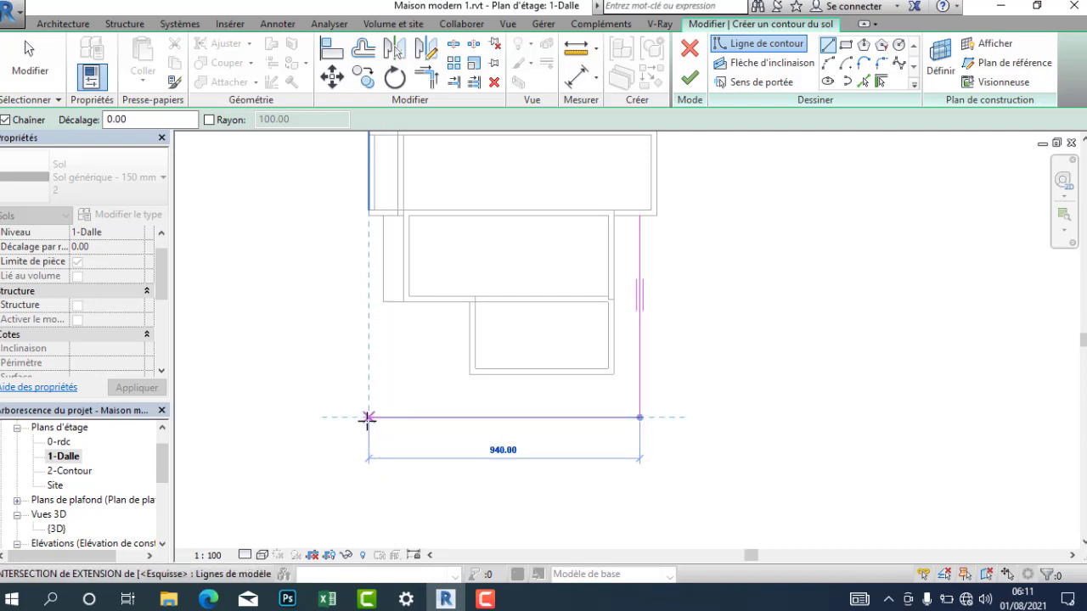
{"action": "left_click", "coordinate": [367, 419]}
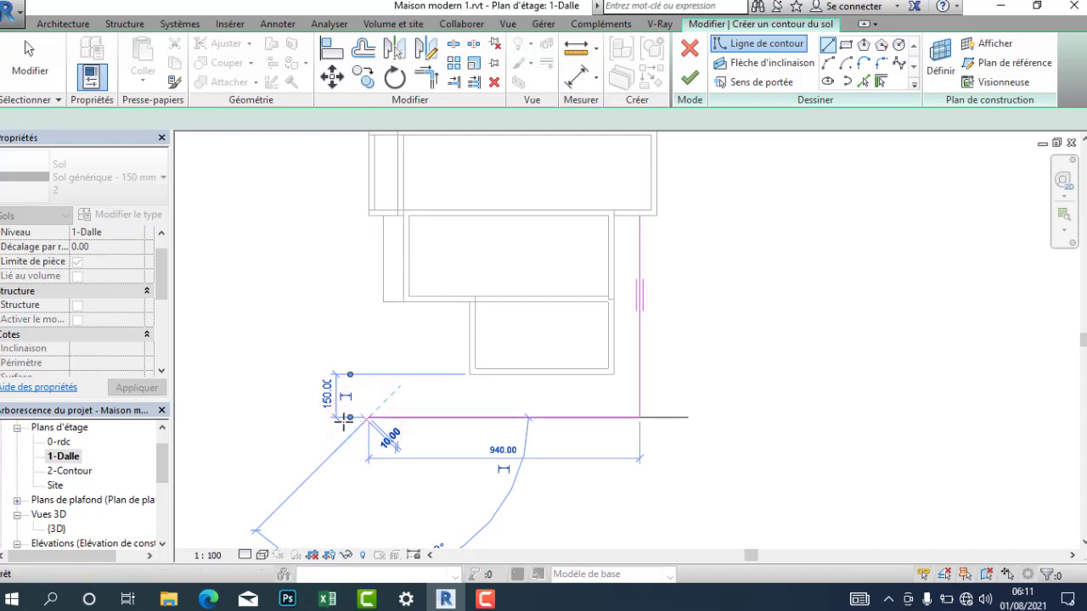
{"action": "key", "text": "Escape"}
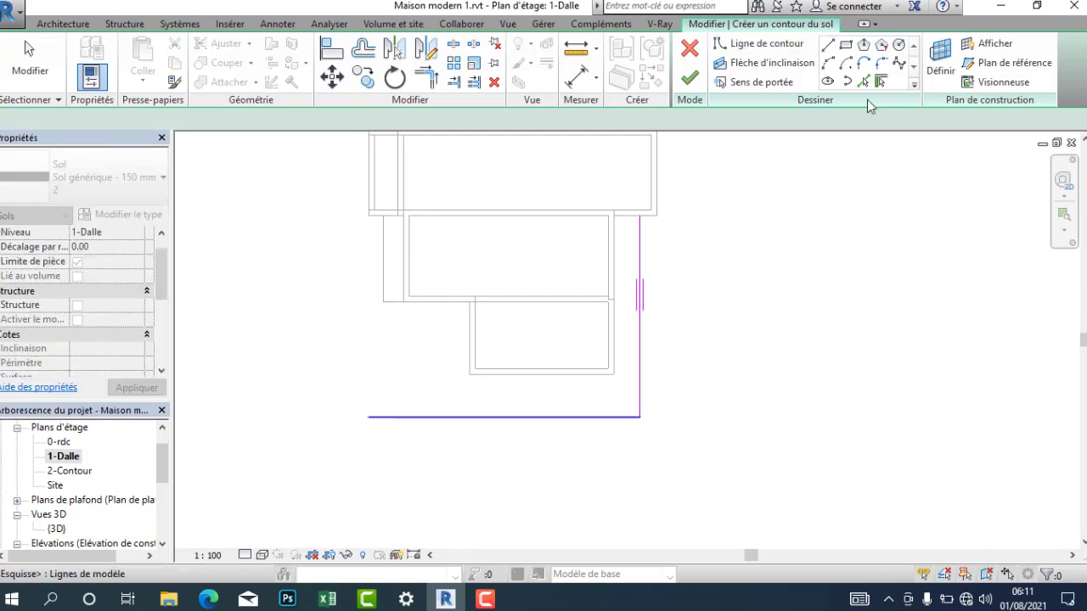
{"action": "left_click", "coordinate": [828, 45]}
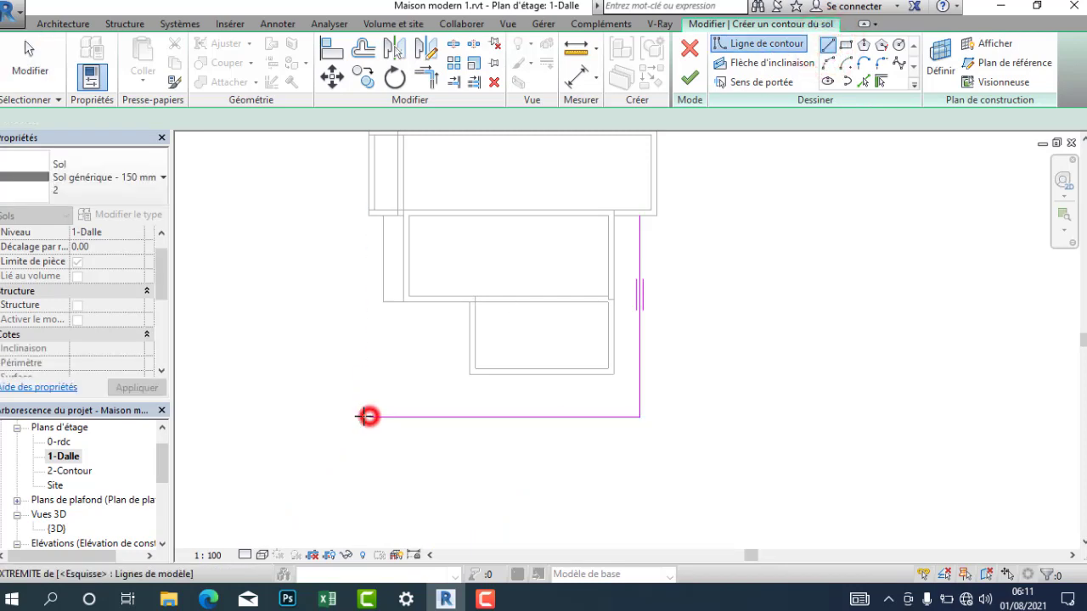
{"action": "left_click", "coordinate": [366, 416]}
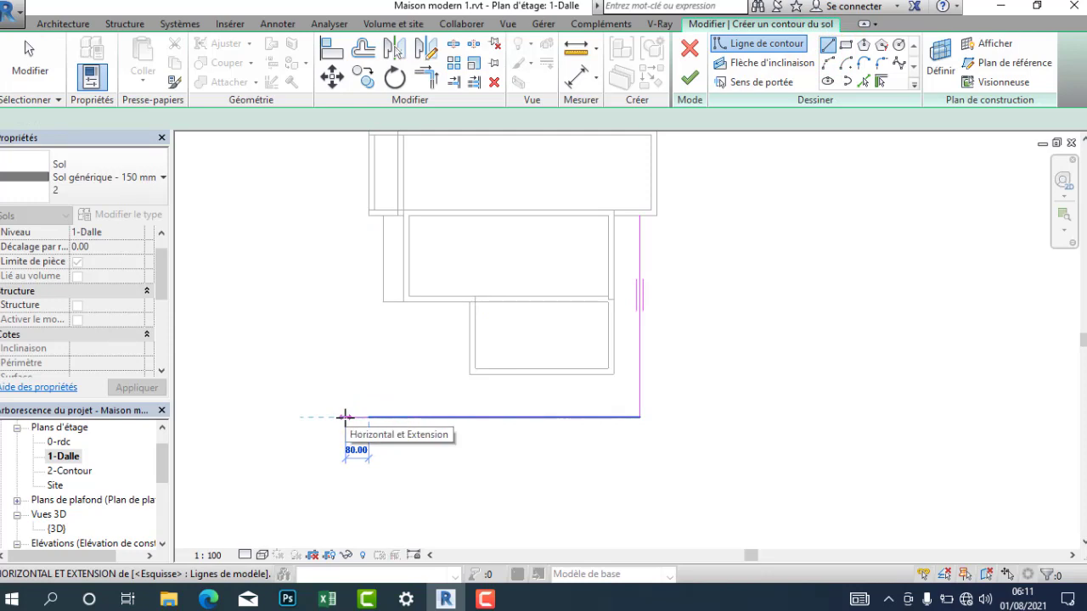
{"action": "type", "text": "50"}
{"action": "key", "text": "Return"}
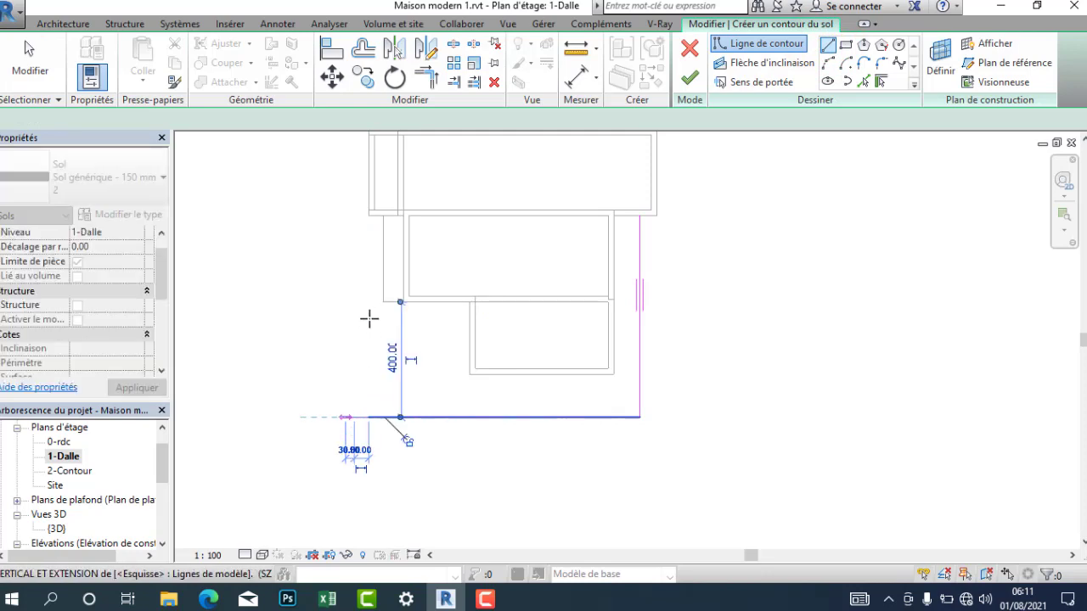
Step: Draw the boundary's left side 720 cm up plus 50 cm more, and continue about 160 cm right into the upper section
{"action": "scroll", "coordinate": [373, 195], "scroll_direction": "up", "scroll_amount": 3}
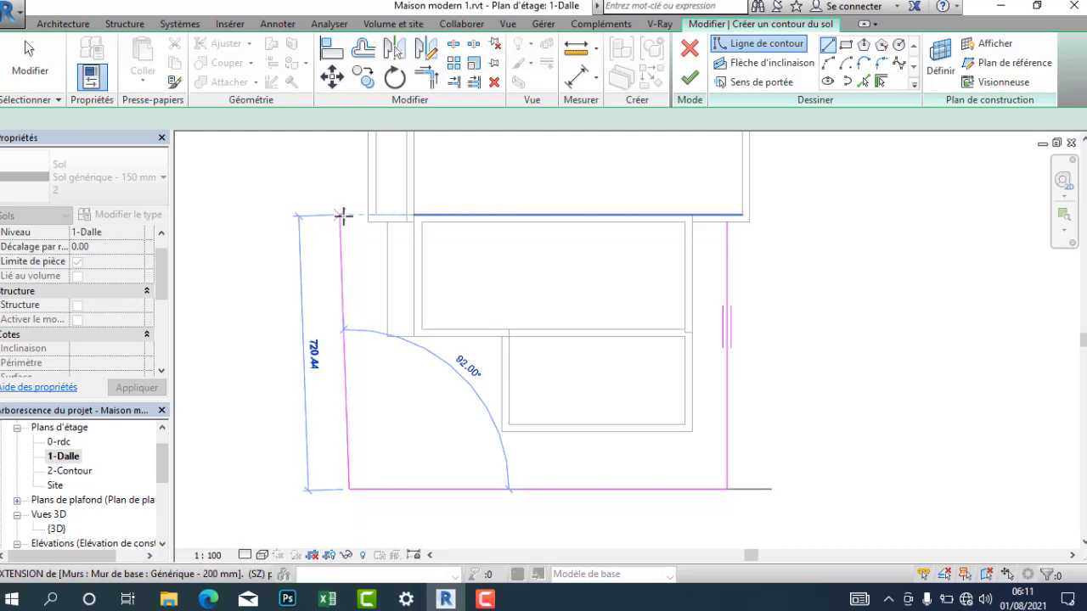
{"action": "left_click", "coordinate": [348, 215]}
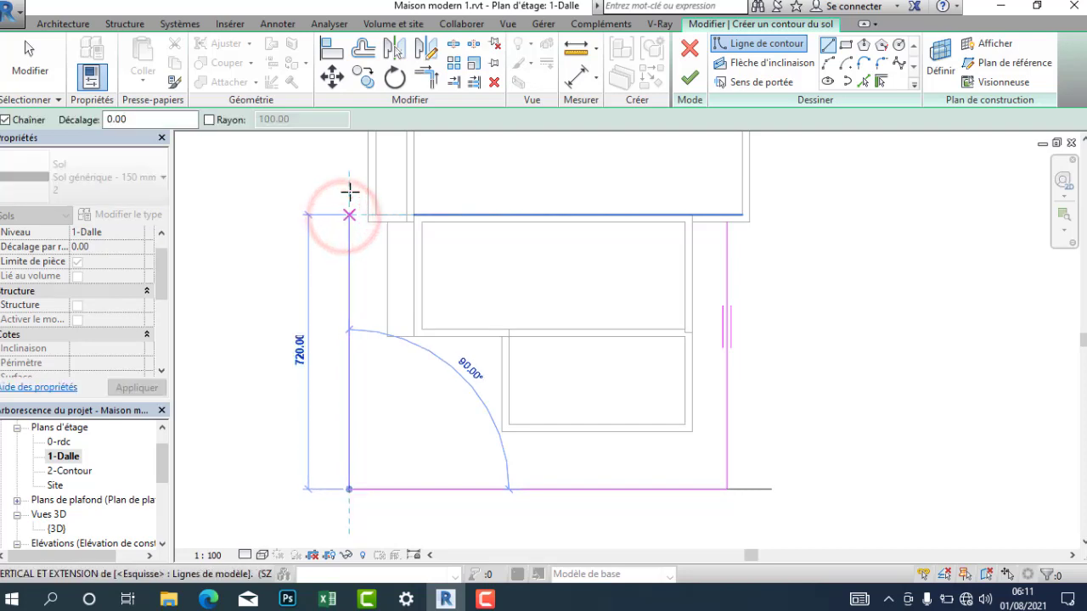
{"action": "type", "text": "5"}
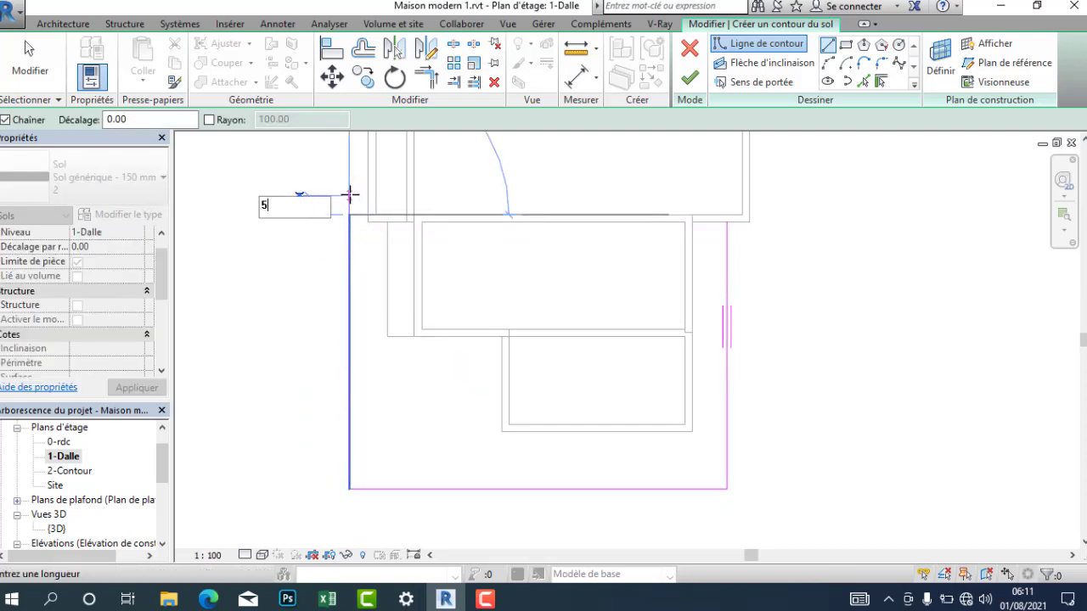
{"action": "type", "text": "0"}
{"action": "key", "text": "Return"}
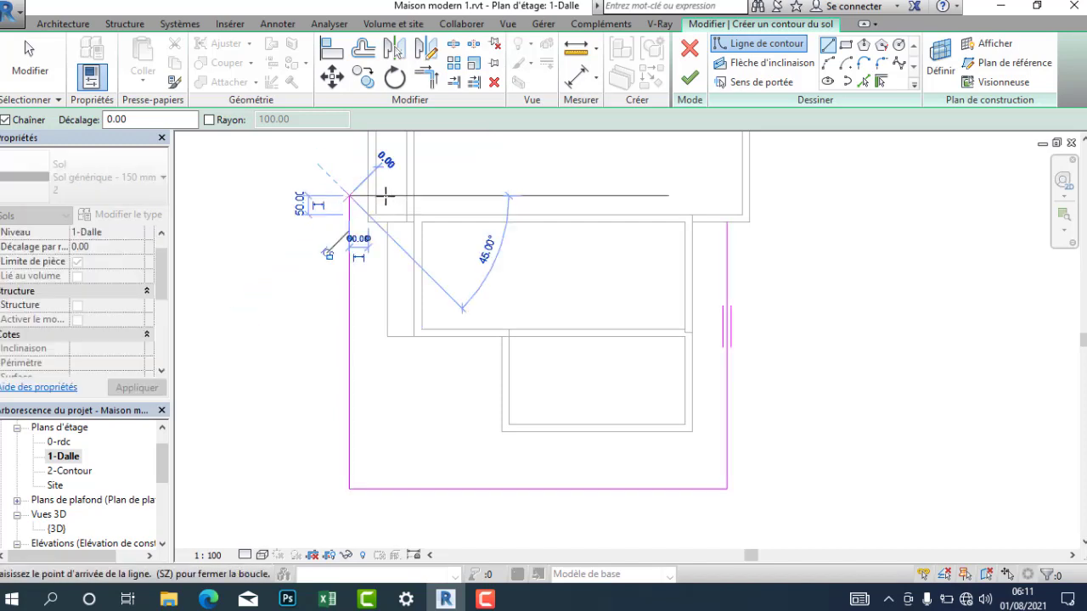
{"action": "left_click", "coordinate": [407, 195]}
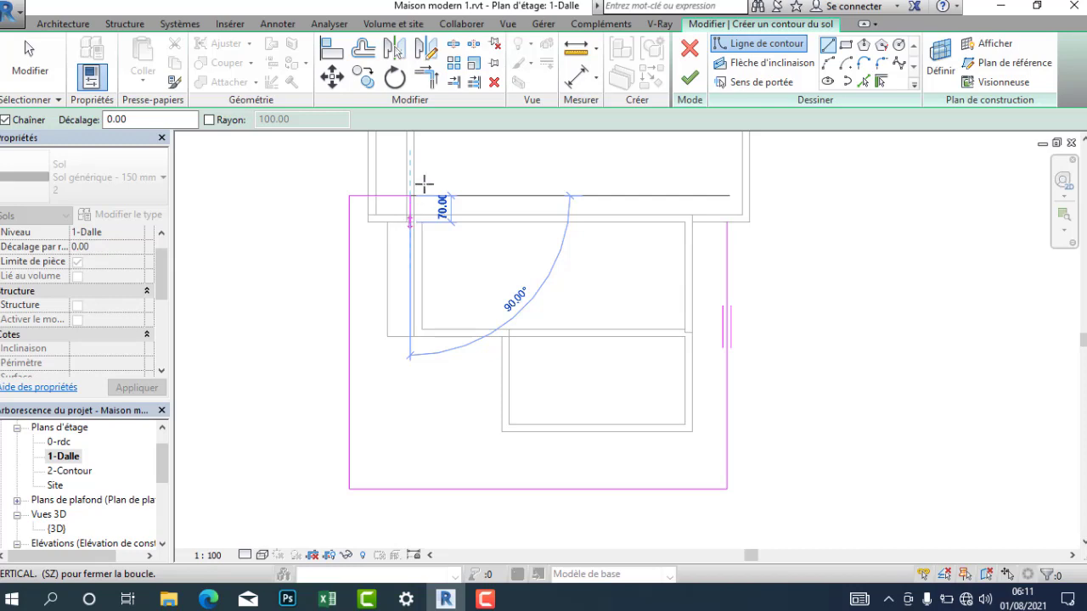
Step: End the line chain and shorten the boundary's short top line to 150 cm, ending on the crossing wall's left face
{"action": "scroll", "coordinate": [423, 183], "scroll_direction": "up", "scroll_amount": 4}
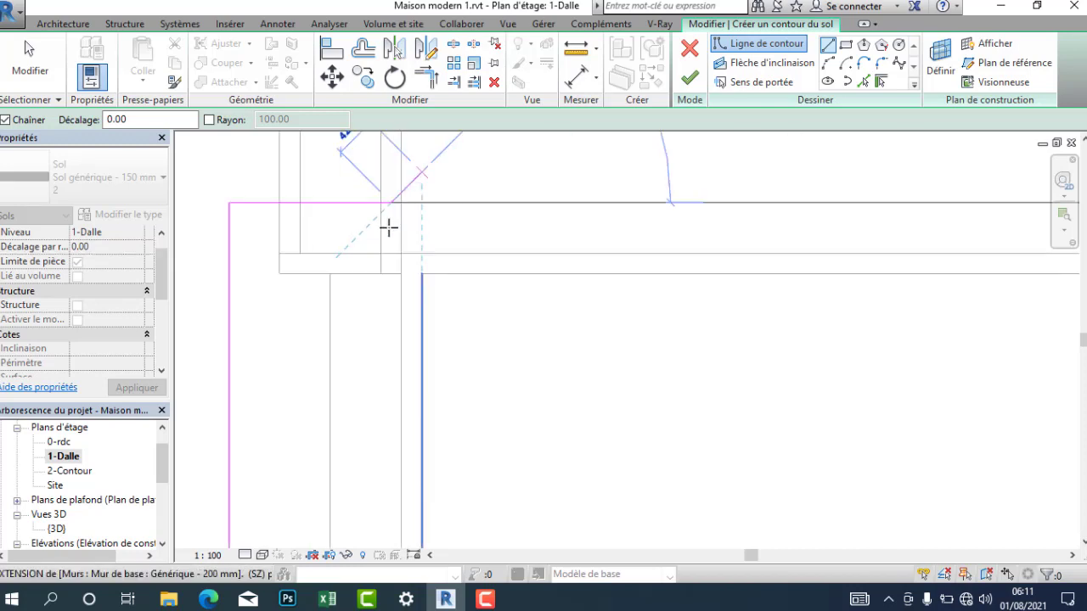
{"action": "right_click", "coordinate": [390, 203]}
{"action": "left_click", "coordinate": [425, 214]}
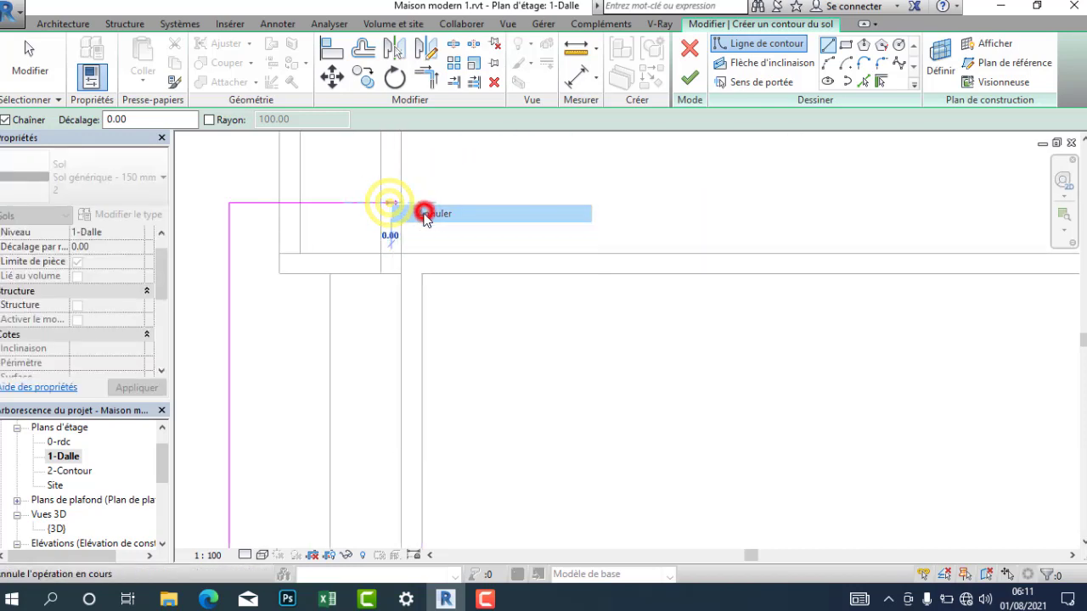
{"action": "left_click", "coordinate": [362, 206]}
{"action": "right_click", "coordinate": [364, 210]}
{"action": "left_click", "coordinate": [411, 215]}
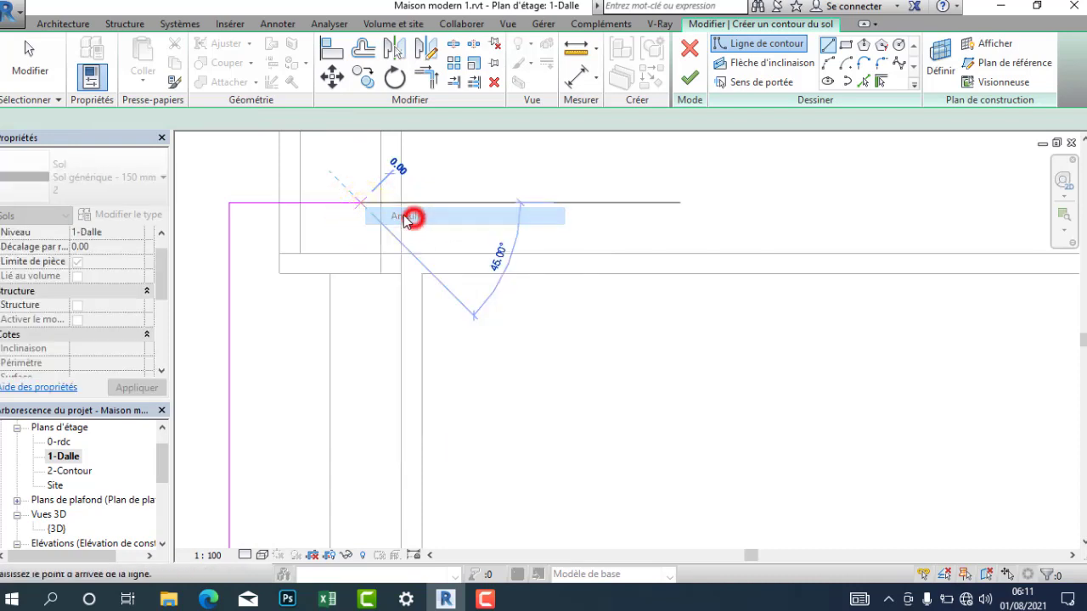
{"action": "left_click", "coordinate": [359, 205]}
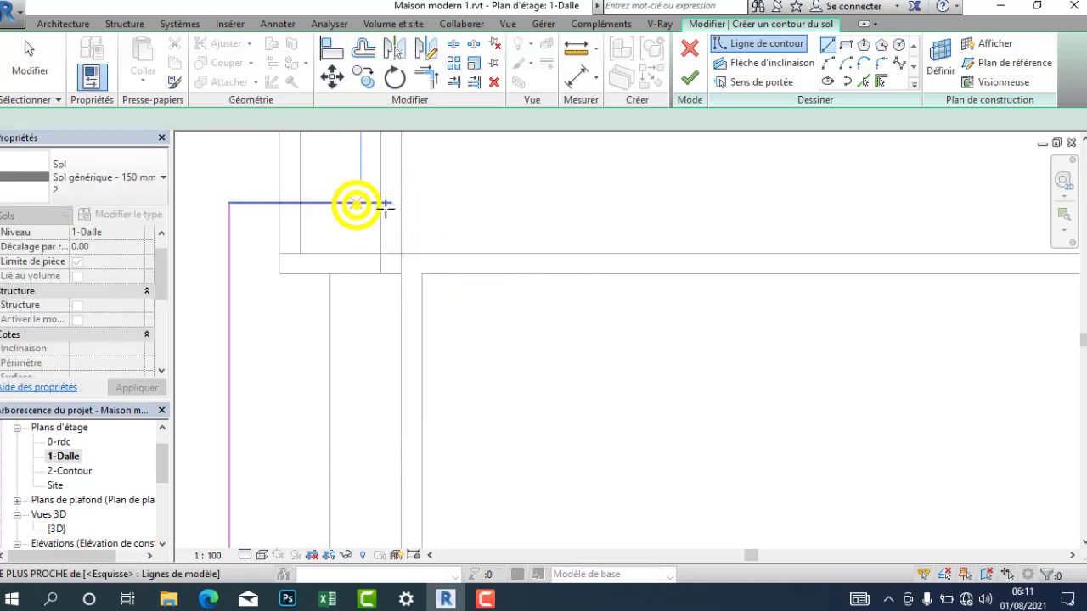
{"action": "right_click", "coordinate": [355, 210]}
{"action": "left_click", "coordinate": [390, 213]}
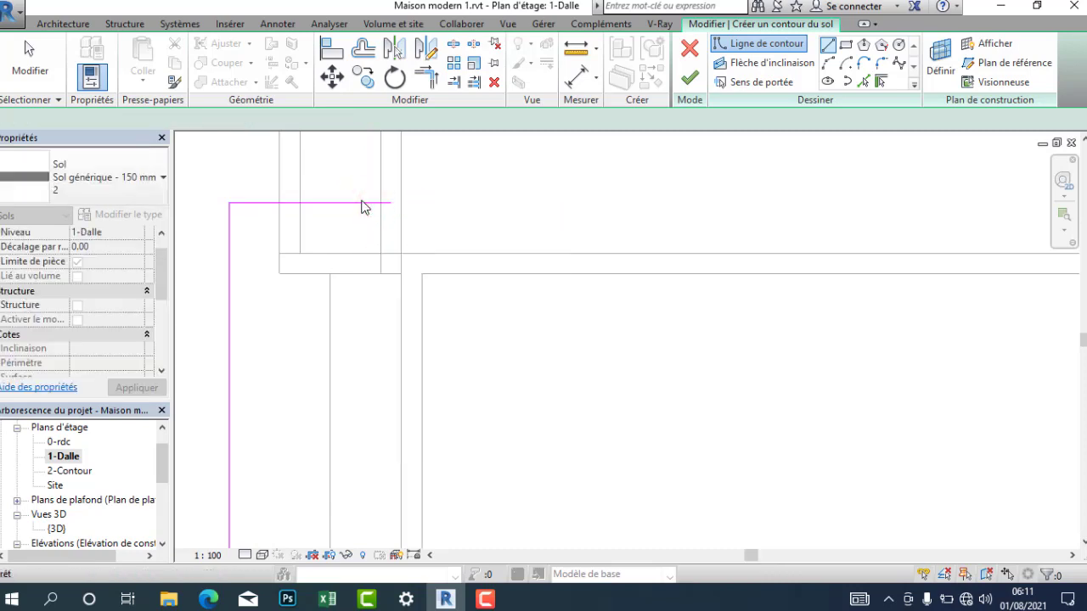
{"action": "left_click", "coordinate": [362, 204]}
{"action": "left_click", "coordinate": [392, 209]}
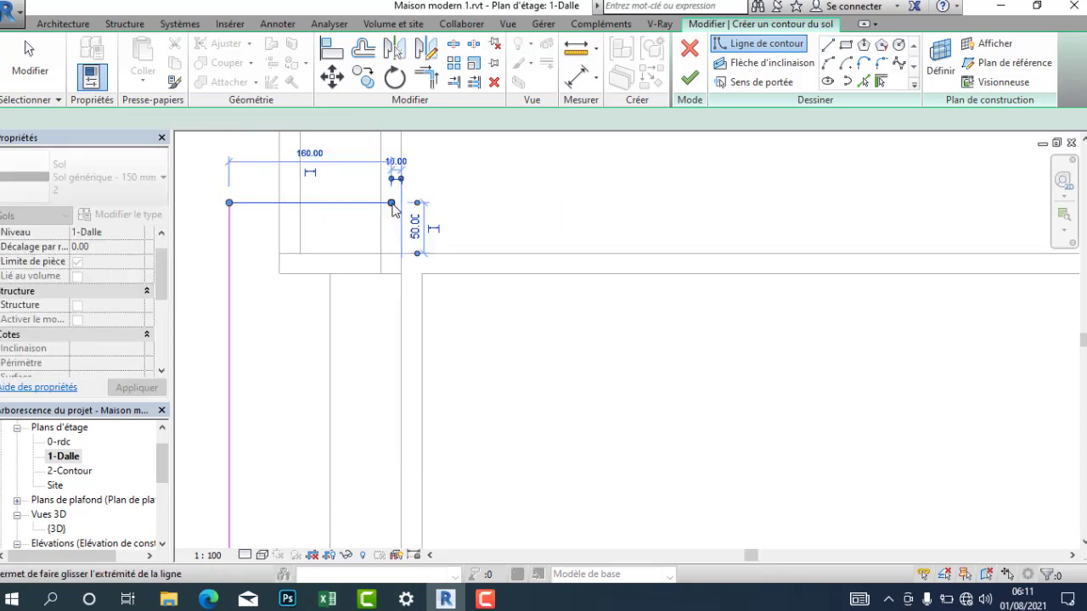
{"action": "left_click_drag", "start_coordinate": [386, 210], "coordinate": [381, 202]}
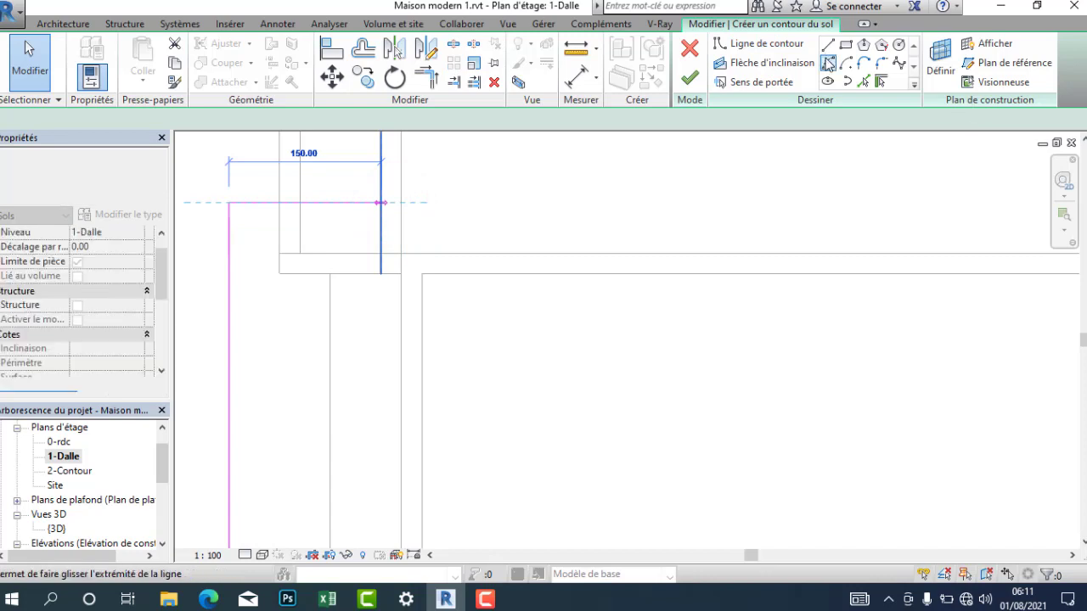
Step: Draw boundary lines 70 cm down along the crossing wall's left face and 20 cm right to its right face
{"action": "left_click", "coordinate": [827, 48]}
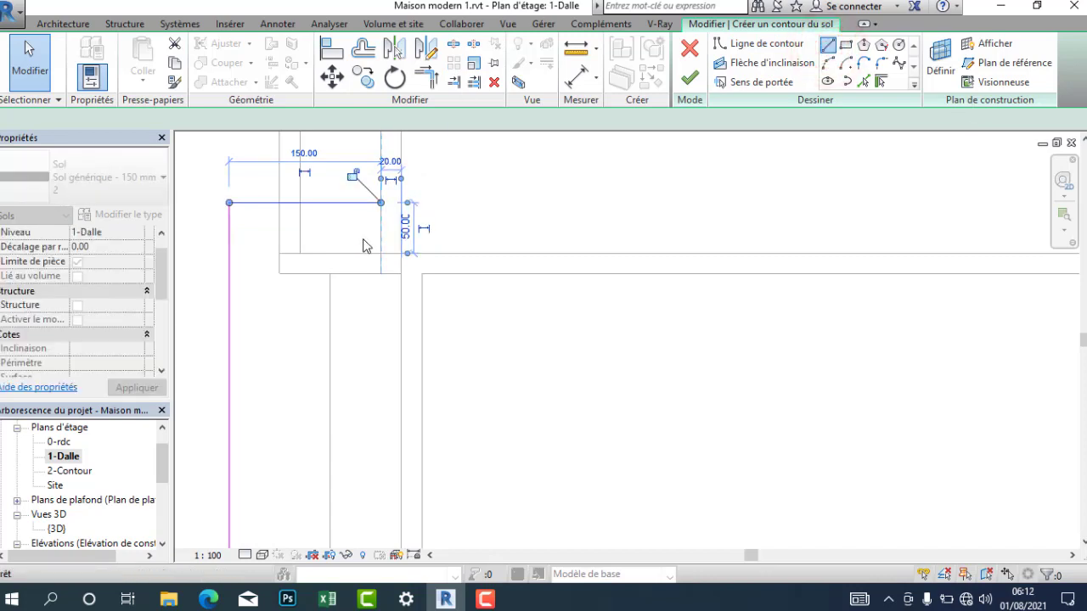
{"action": "left_click", "coordinate": [380, 204]}
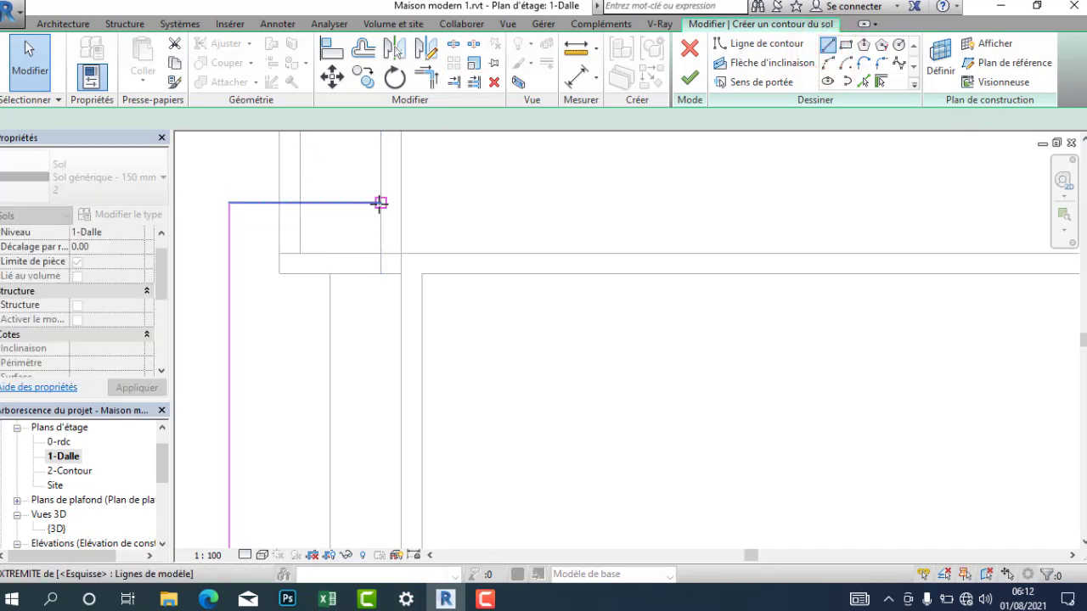
{"action": "left_click", "coordinate": [380, 273]}
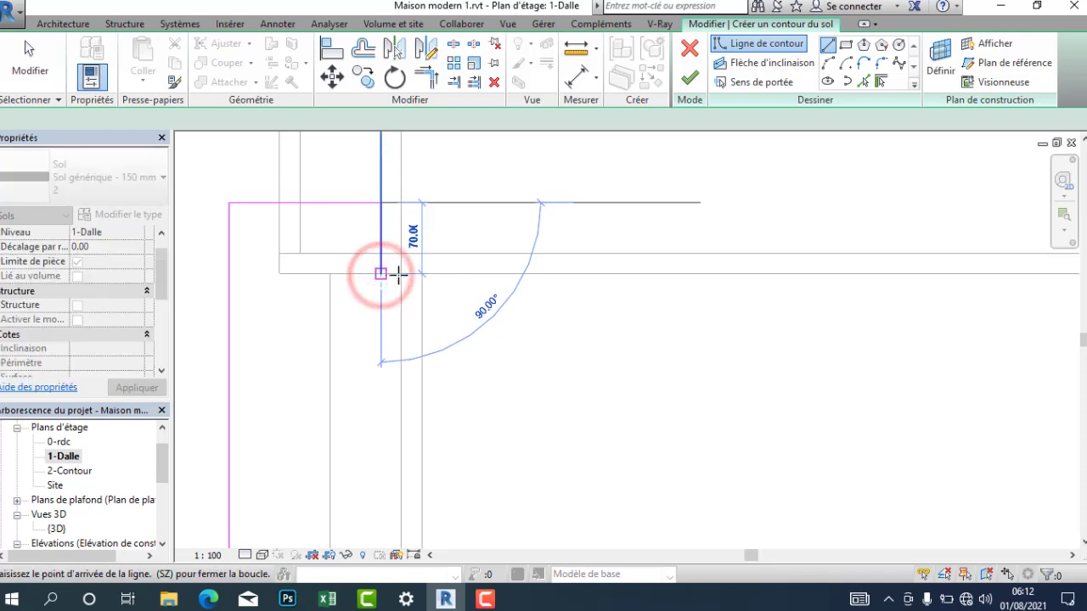
{"action": "left_click", "coordinate": [400, 274]}
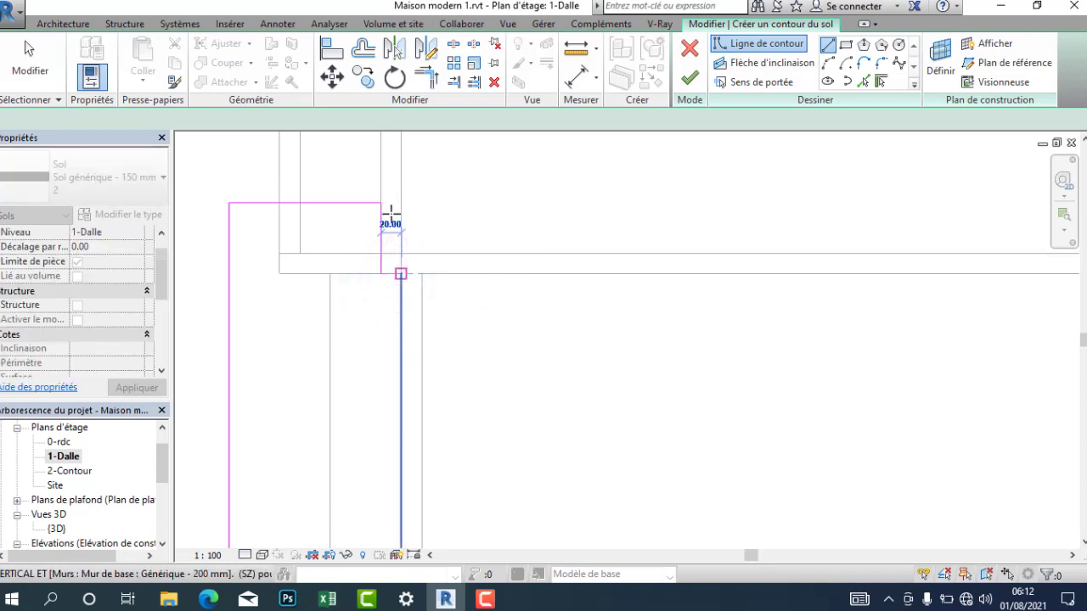
Step: Trace the boundary 300 cm down and around the middle and lower sections' outer walls, closing it at the right side's upper end
{"action": "scroll", "coordinate": [387, 218], "scroll_direction": "down", "scroll_amount": 5}
{"action": "scroll", "coordinate": [397, 321], "scroll_direction": "down", "scroll_amount": 3}
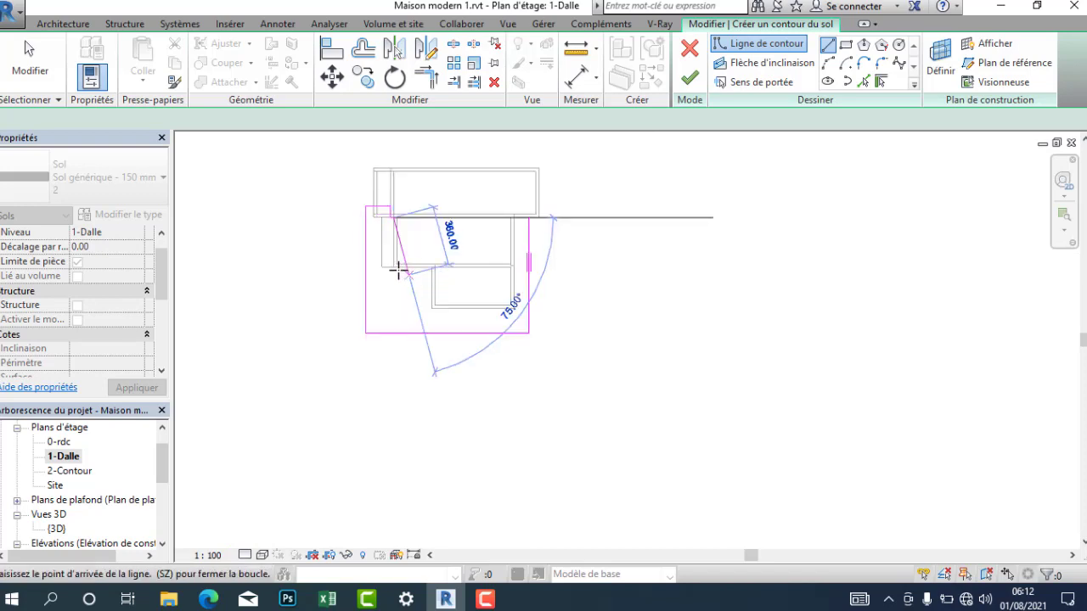
{"action": "left_click", "coordinate": [394, 267]}
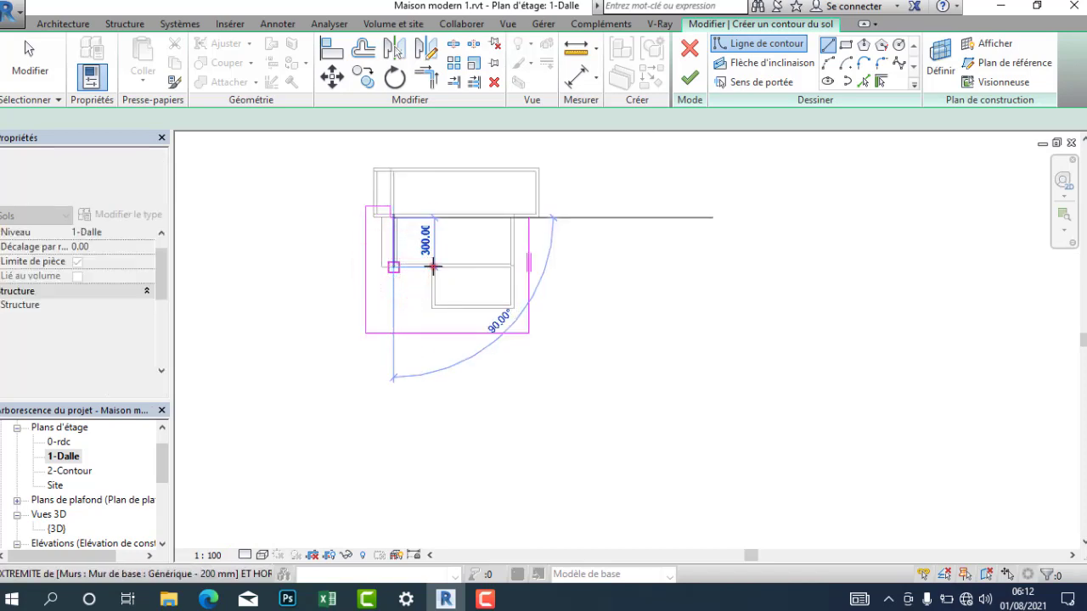
{"action": "left_click", "coordinate": [433, 266]}
{"action": "left_click", "coordinate": [431, 311]}
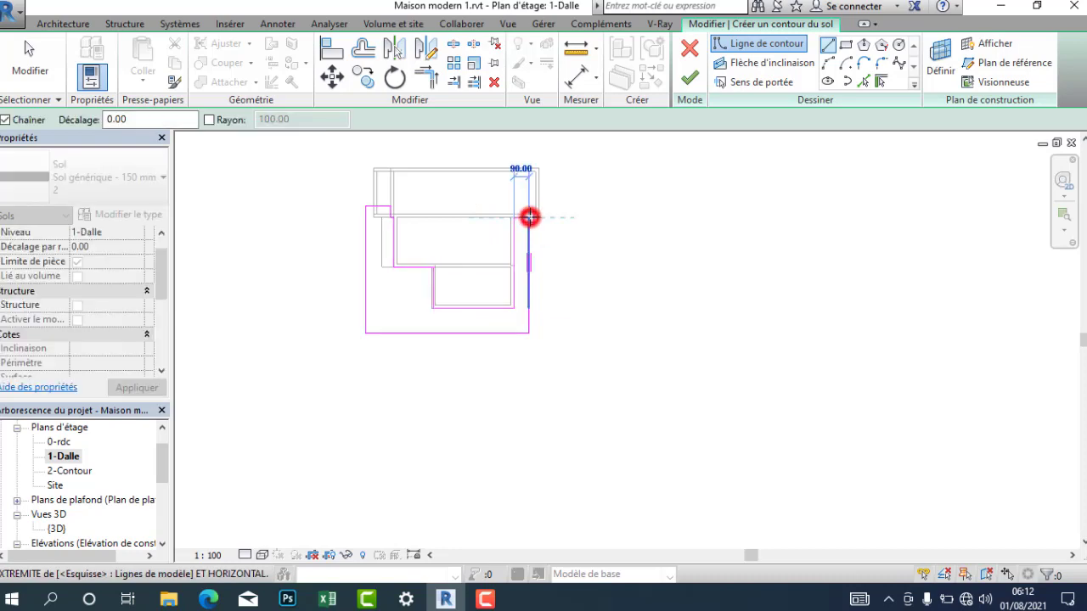
{"action": "scroll", "coordinate": [528, 218], "scroll_direction": "up", "scroll_amount": 2}
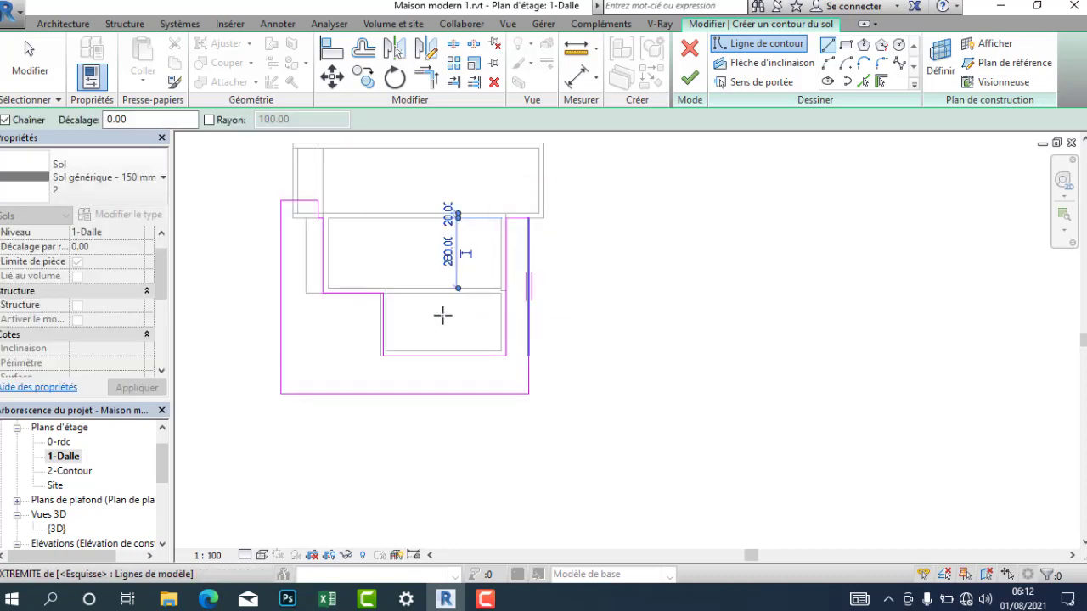
{"action": "scroll", "coordinate": [422, 340], "scroll_direction": "up", "scroll_amount": 3}
{"action": "right_click", "coordinate": [422, 339]}
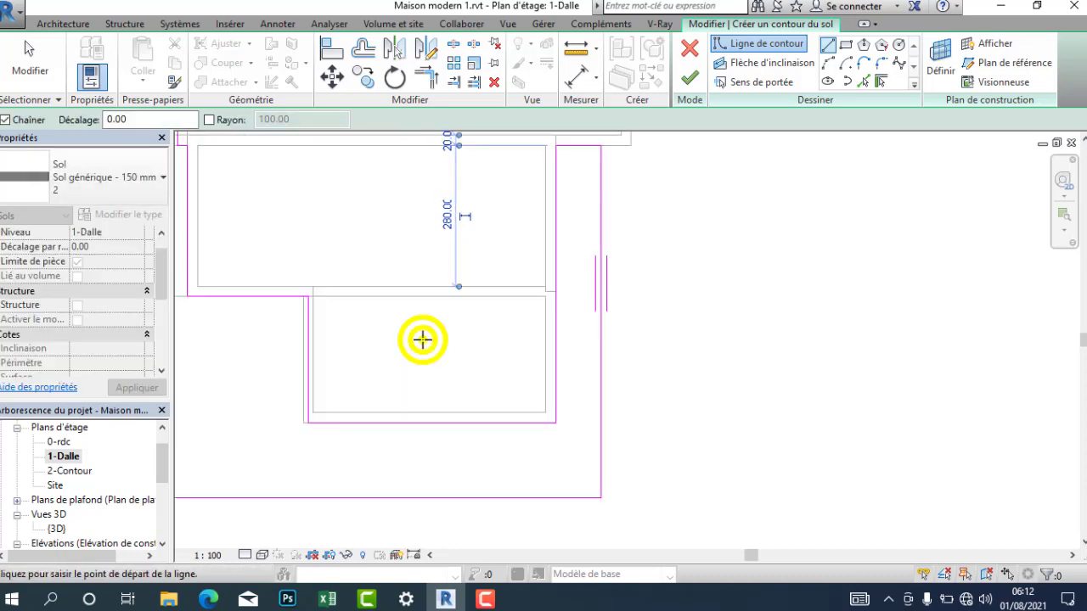
{"action": "left_click", "coordinate": [478, 105]}
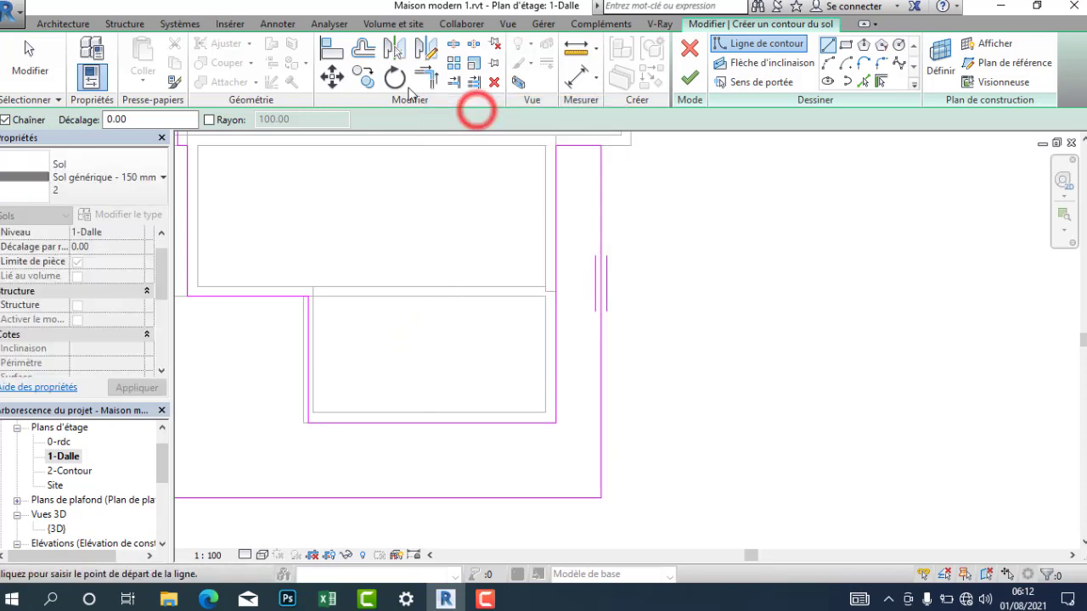
Step: Align the boundary line at the lower section's left side with that wall's outer face
{"action": "left_click", "coordinate": [328, 48]}
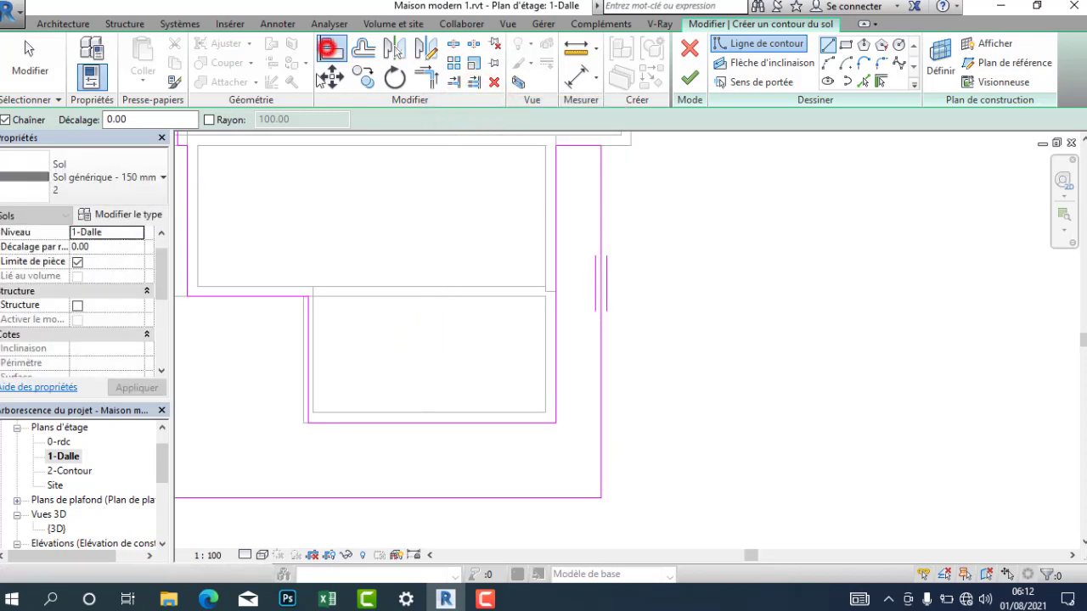
{"action": "left_click", "coordinate": [303, 351]}
{"action": "left_click", "coordinate": [311, 351]}
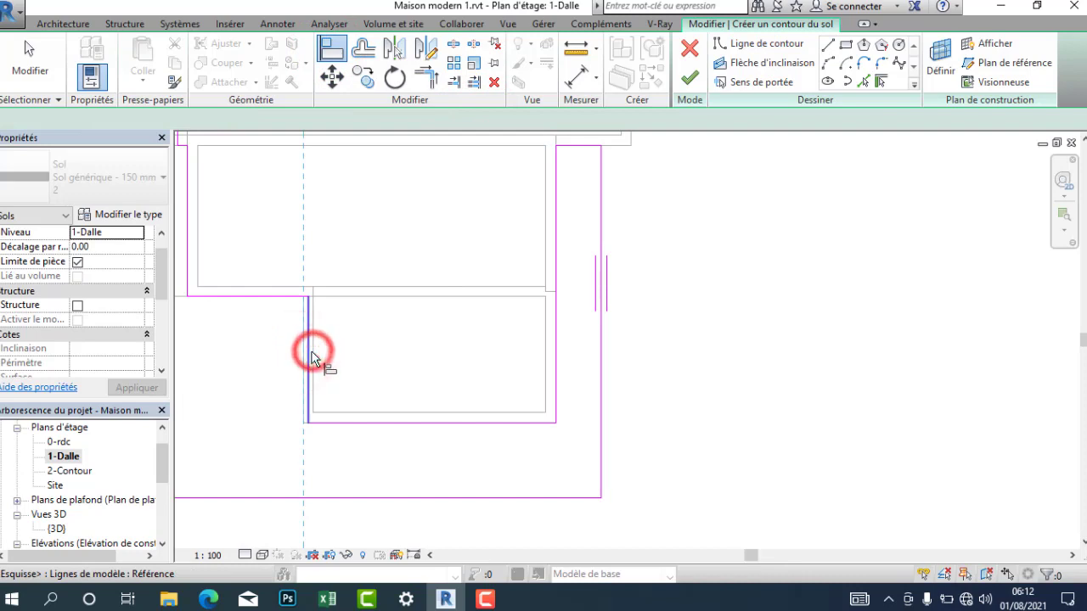
{"action": "scroll", "coordinate": [430, 395], "scroll_direction": "down", "scroll_amount": 2}
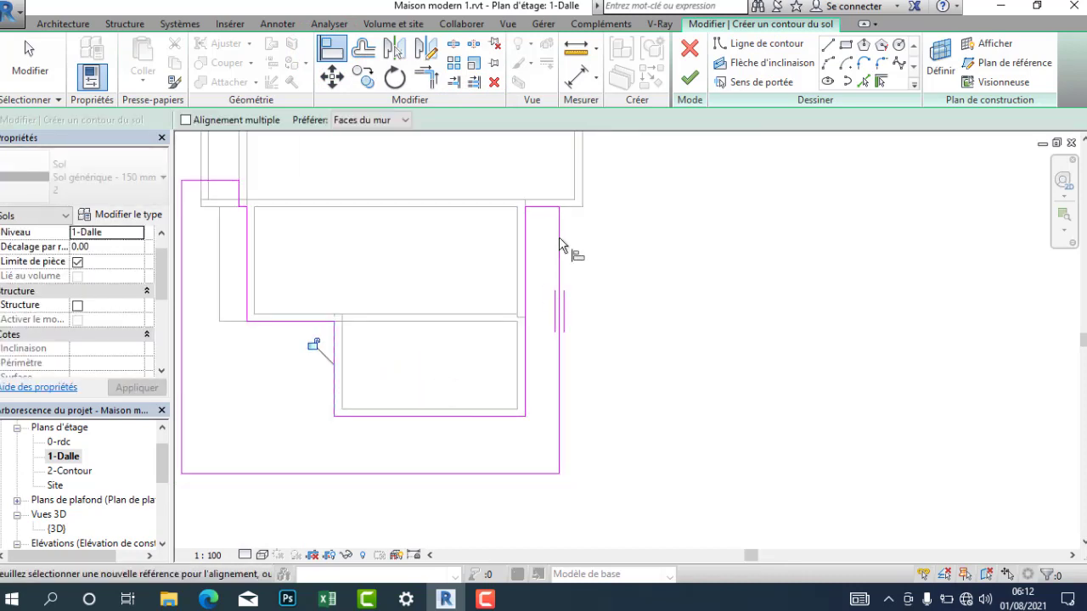
Step: Finish the floor boundary and select the new slab in the 3D view
{"action": "left_click", "coordinate": [691, 82]}
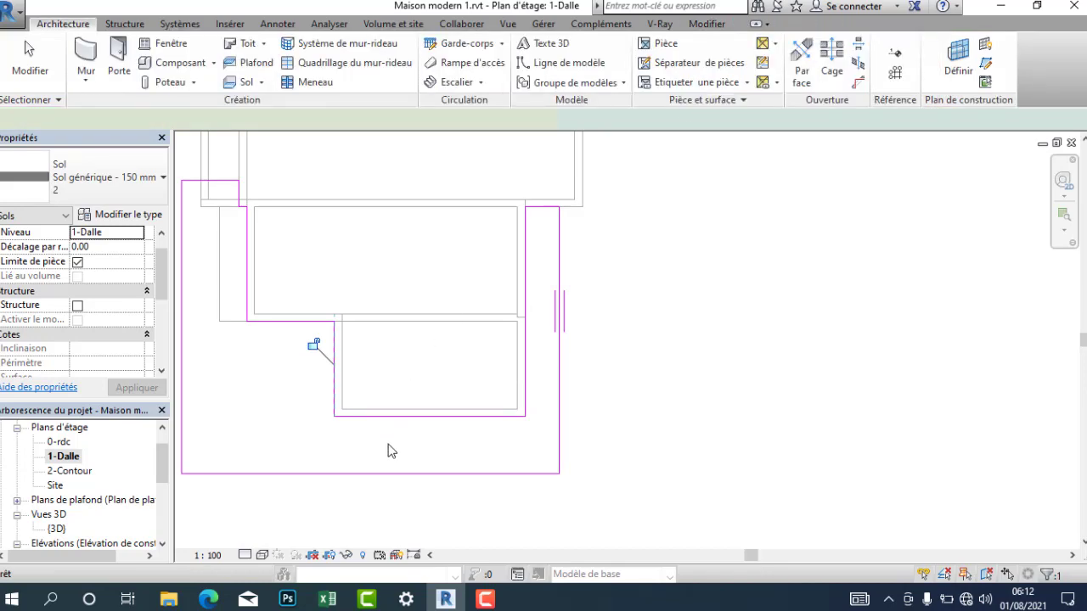
{"action": "double_click", "coordinate": [58, 530]}
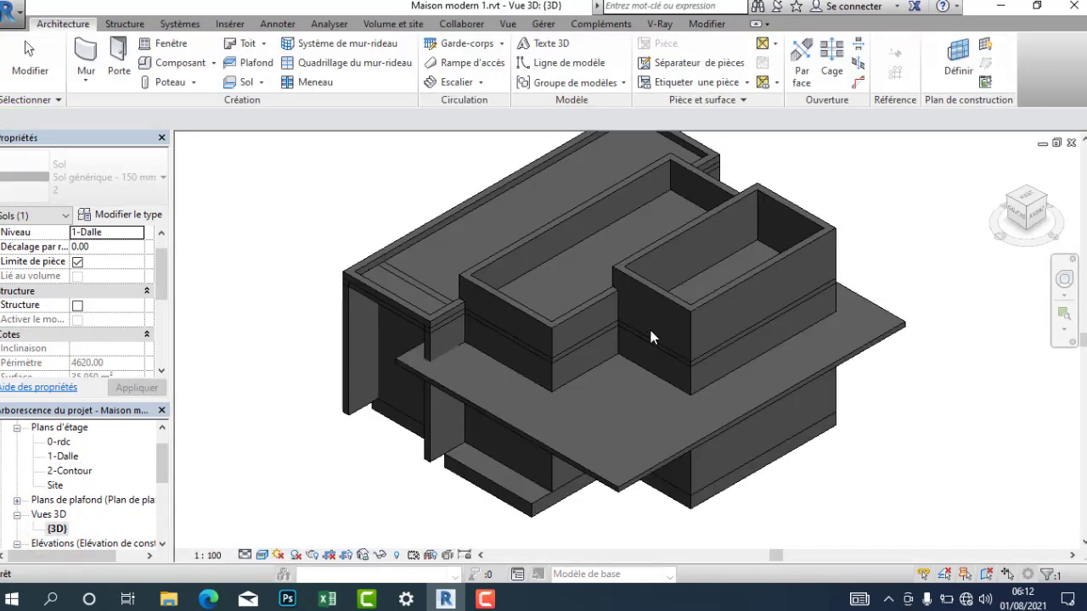
{"action": "left_click", "coordinate": [527, 457]}
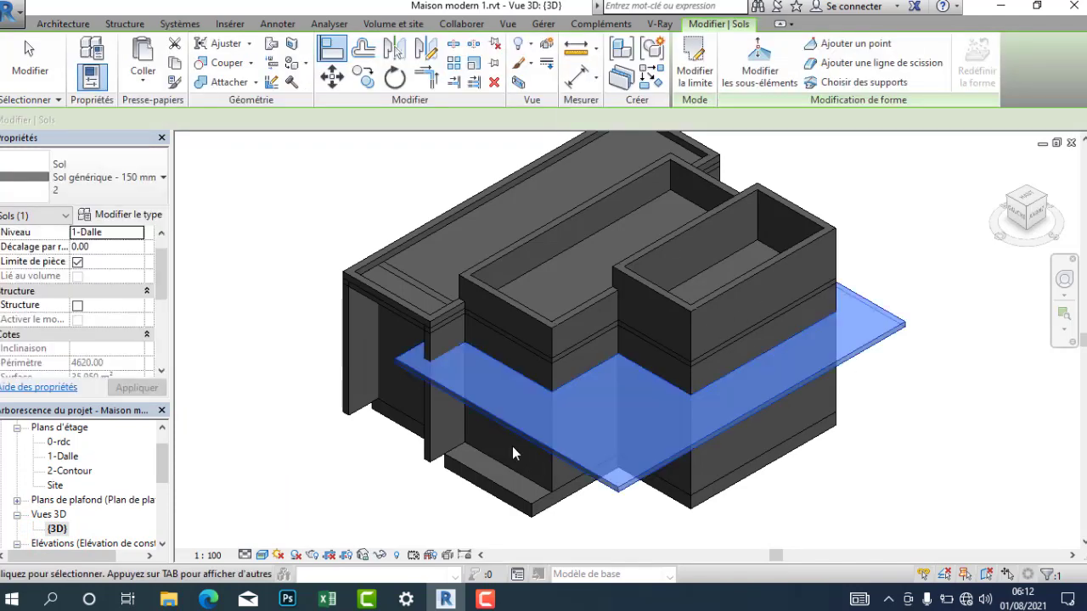
Step: On plan 0-rdc, draw a horizontal Générique - 200 mm wall 940 cm long below the house, and open the 3D view
{"action": "double_click", "coordinate": [58, 441]}
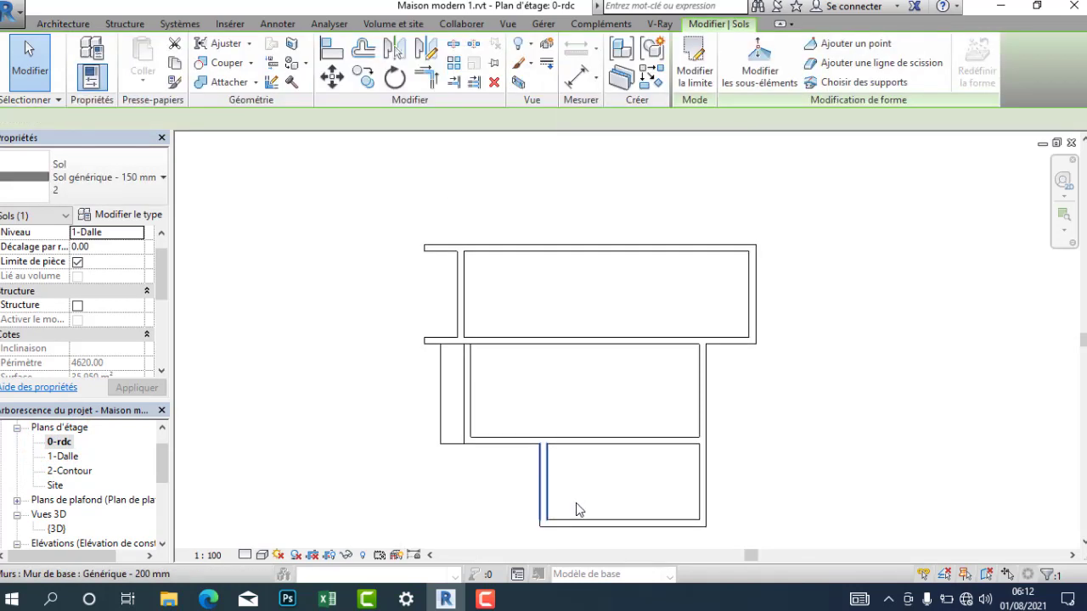
{"action": "middle_click_drag", "start_coordinate": [577, 510], "coordinate": [568, 386]}
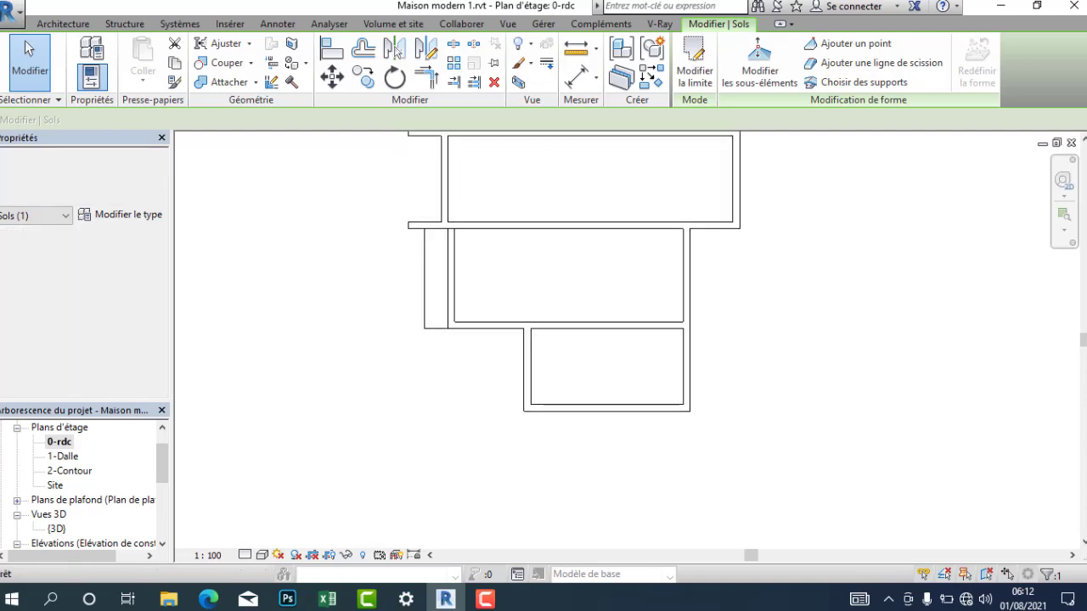
{"action": "left_click", "coordinate": [56, 24]}
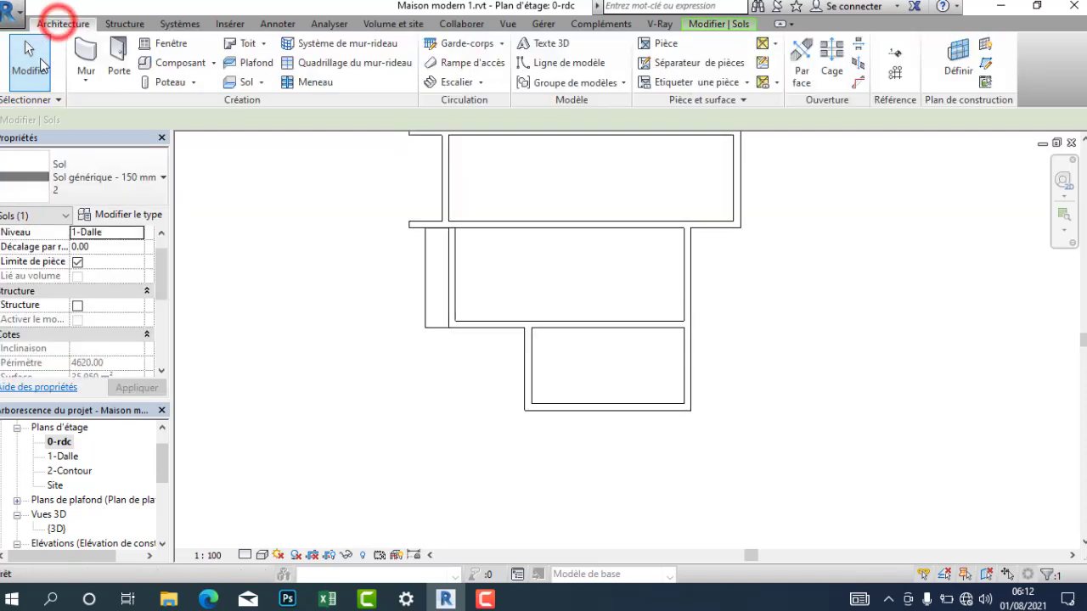
{"action": "left_click", "coordinate": [93, 58]}
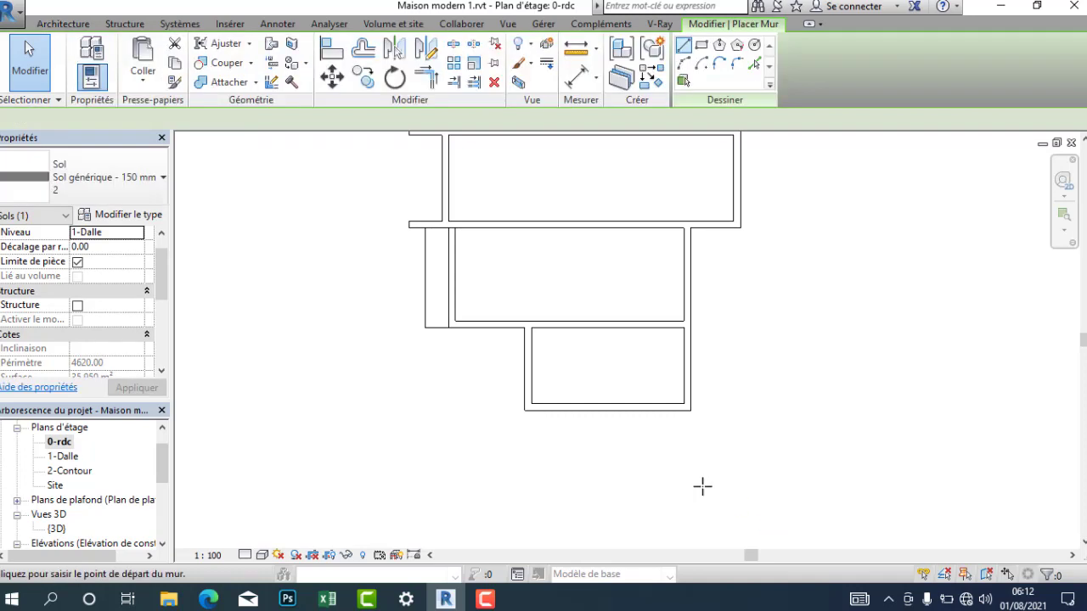
{"action": "left_click", "coordinate": [444, 452]}
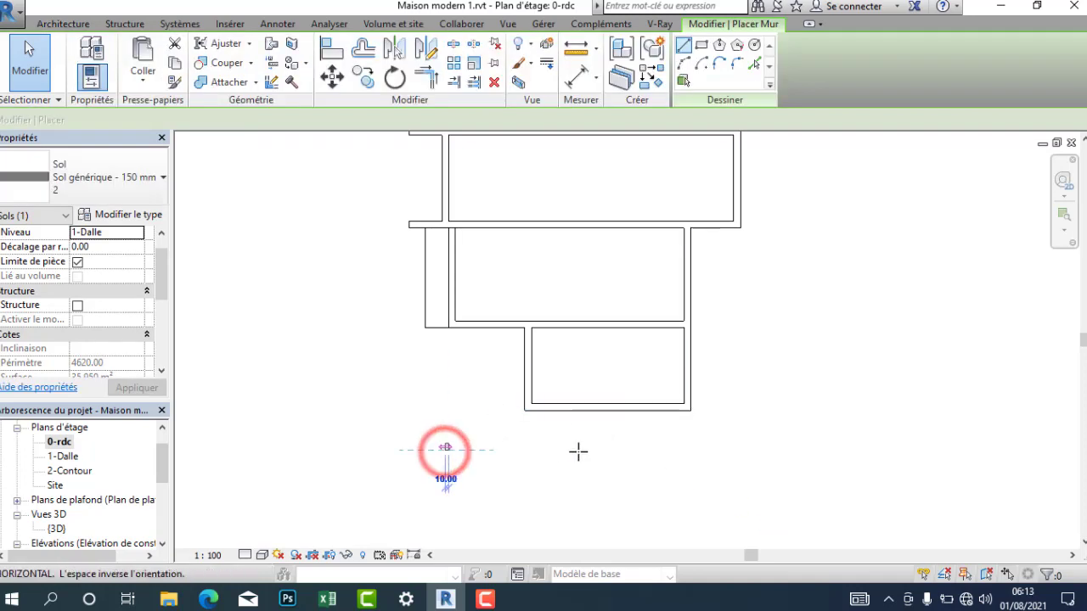
{"action": "left_click", "coordinate": [760, 452]}
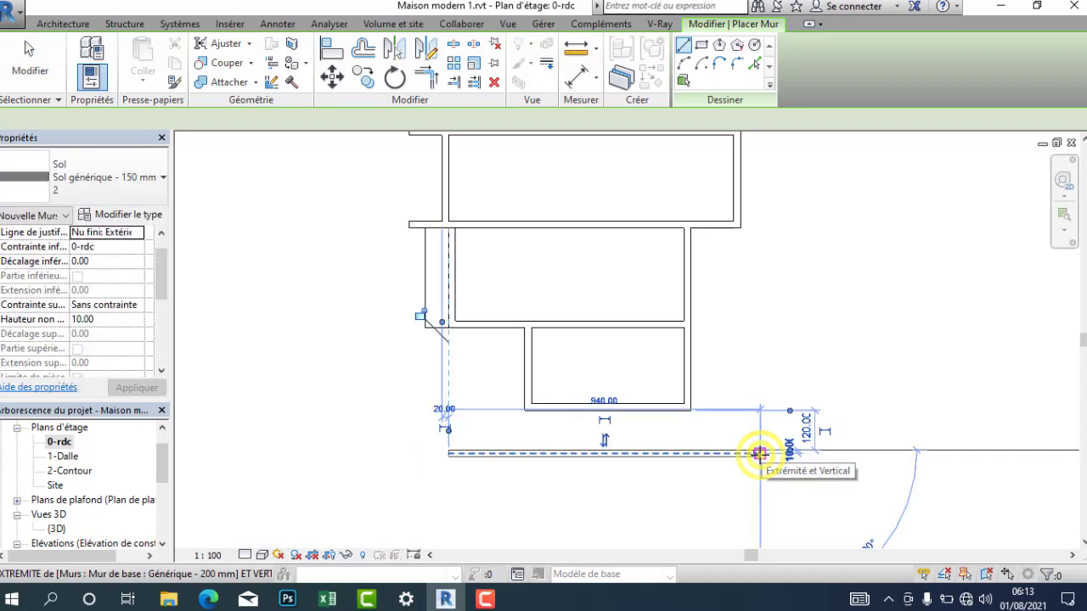
{"action": "right_click", "coordinate": [748, 436]}
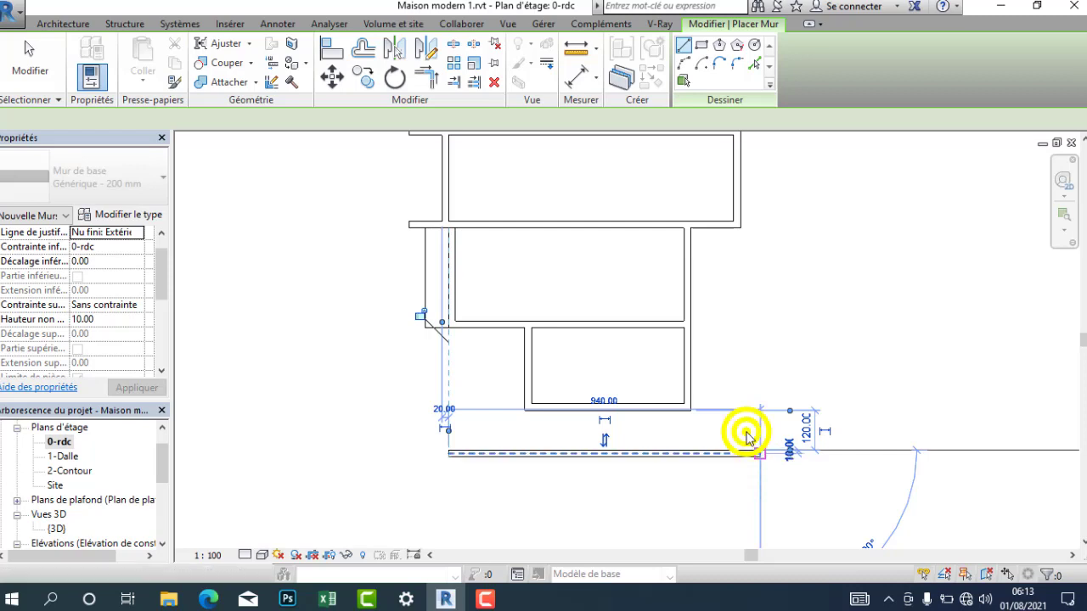
{"action": "left_click", "coordinate": [776, 198]}
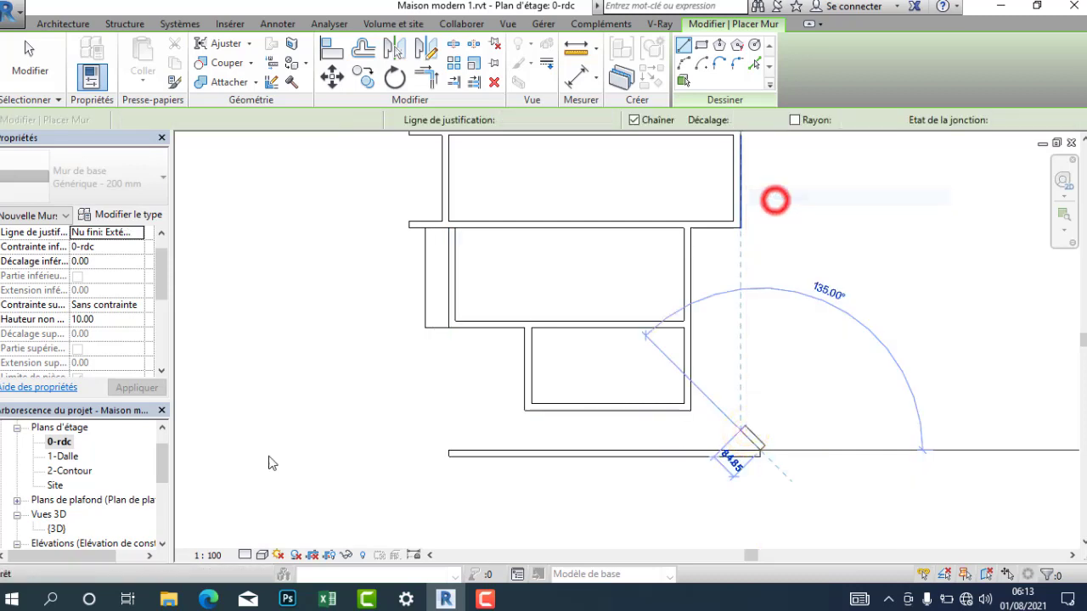
{"action": "double_click", "coordinate": [57, 528]}
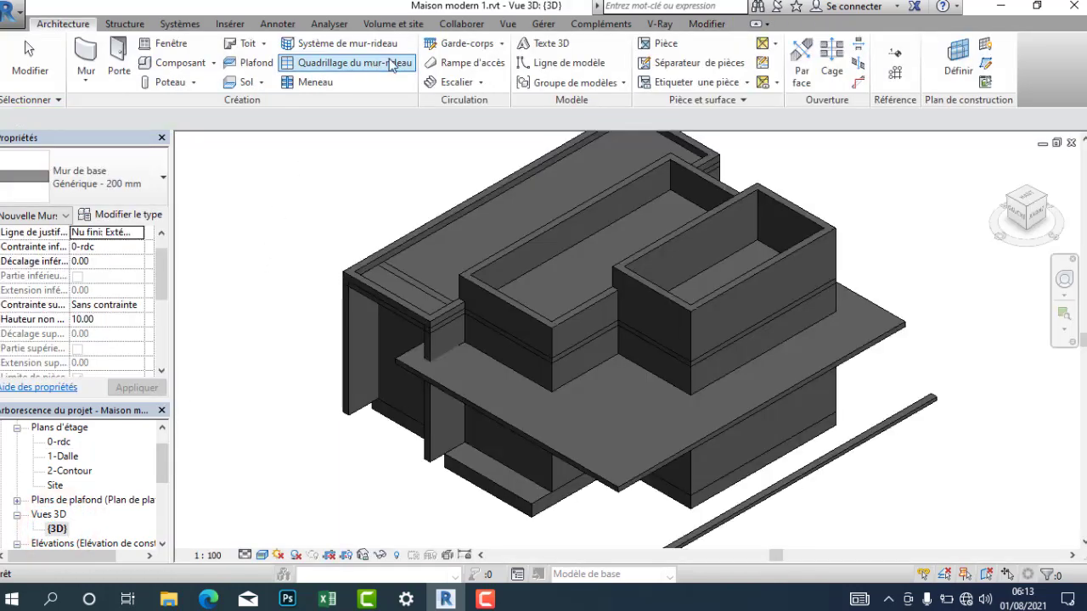
{"action": "left_click", "coordinate": [706, 23]}
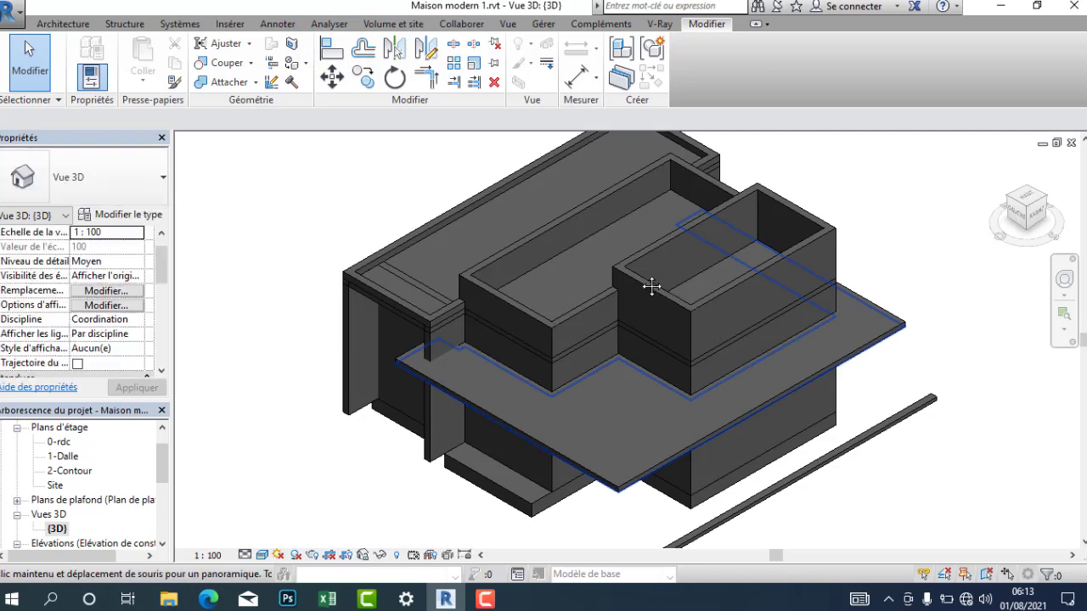
{"action": "scroll", "coordinate": [611, 301], "scroll_direction": "up", "scroll_amount": 3}
{"action": "scroll", "coordinate": [578, 303], "scroll_direction": "up", "scroll_amount": 1}
{"action": "right_click", "coordinate": [704, 349]}
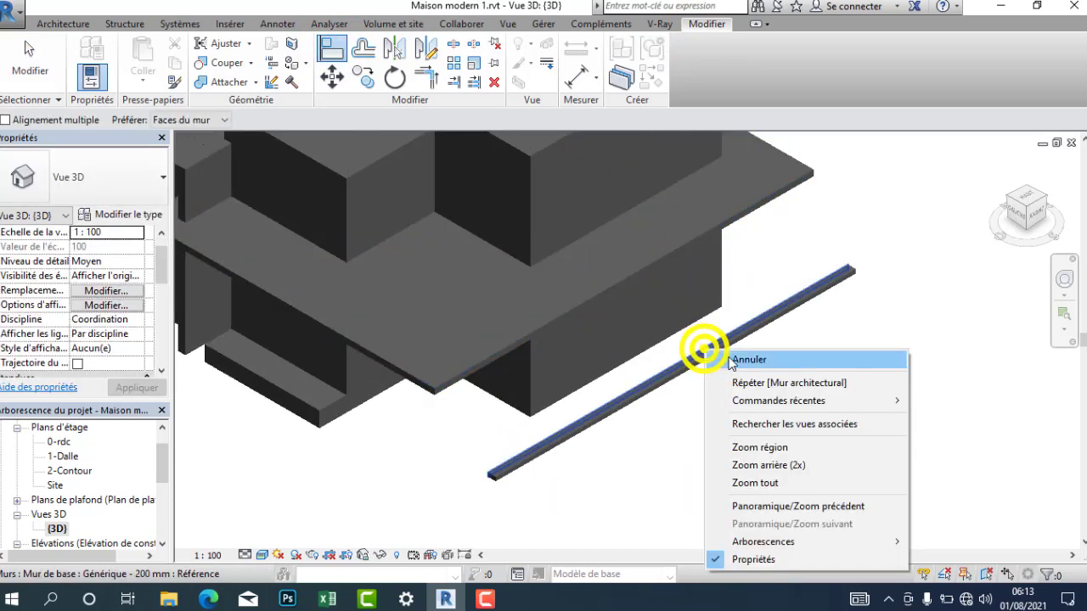
{"action": "left_click", "coordinate": [747, 363]}
{"action": "right_click", "coordinate": [747, 365]}
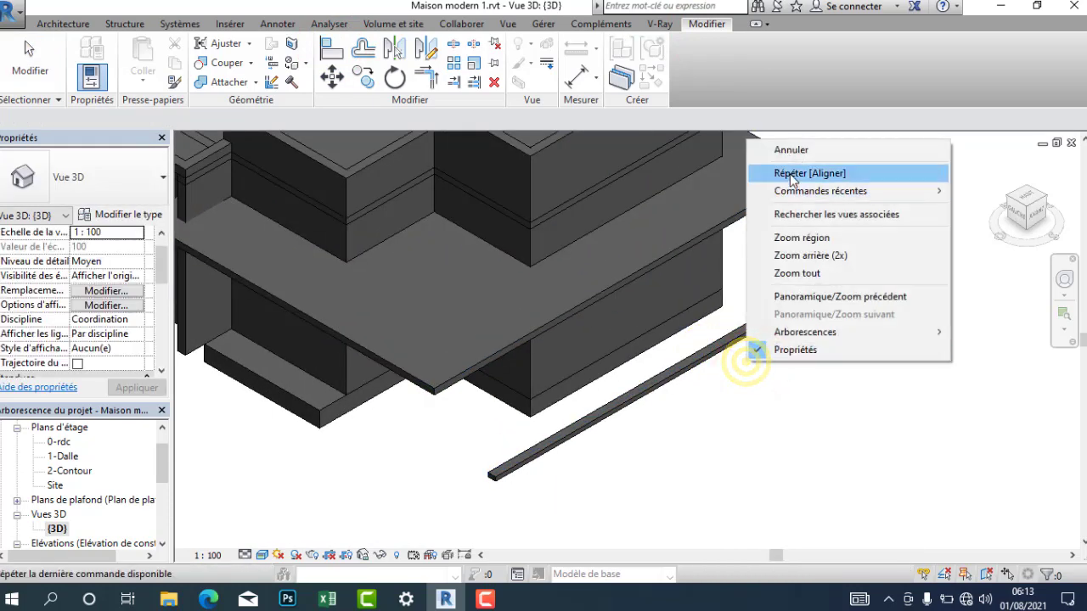
{"action": "left_click", "coordinate": [791, 150]}
Step: Set the new wall's top constraint to Jusqu'au niveau: 1-Dalle
{"action": "left_click", "coordinate": [727, 355]}
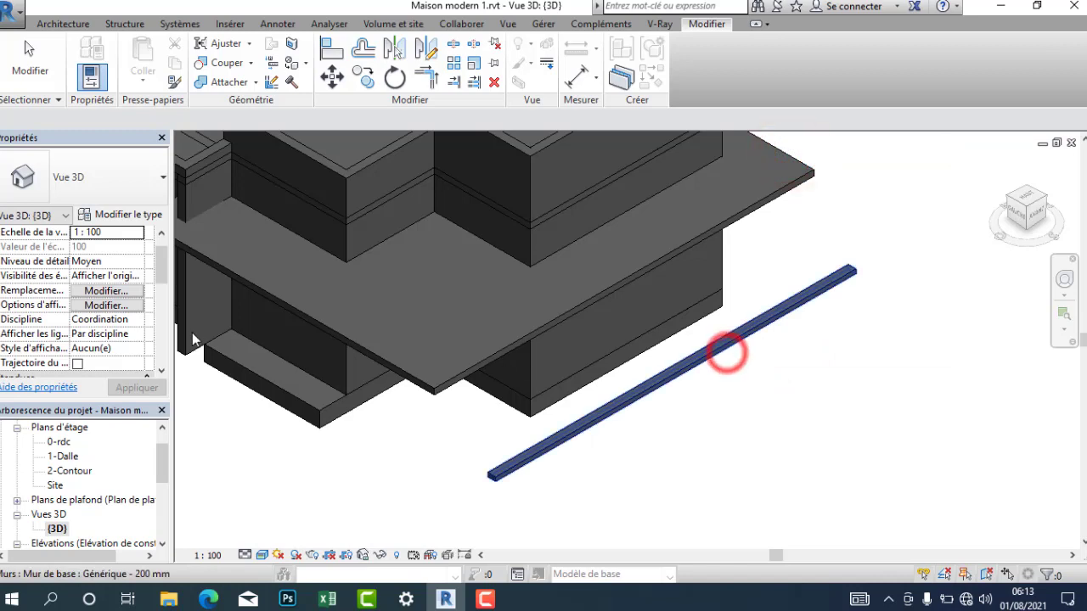
{"action": "left_click", "coordinate": [133, 304]}
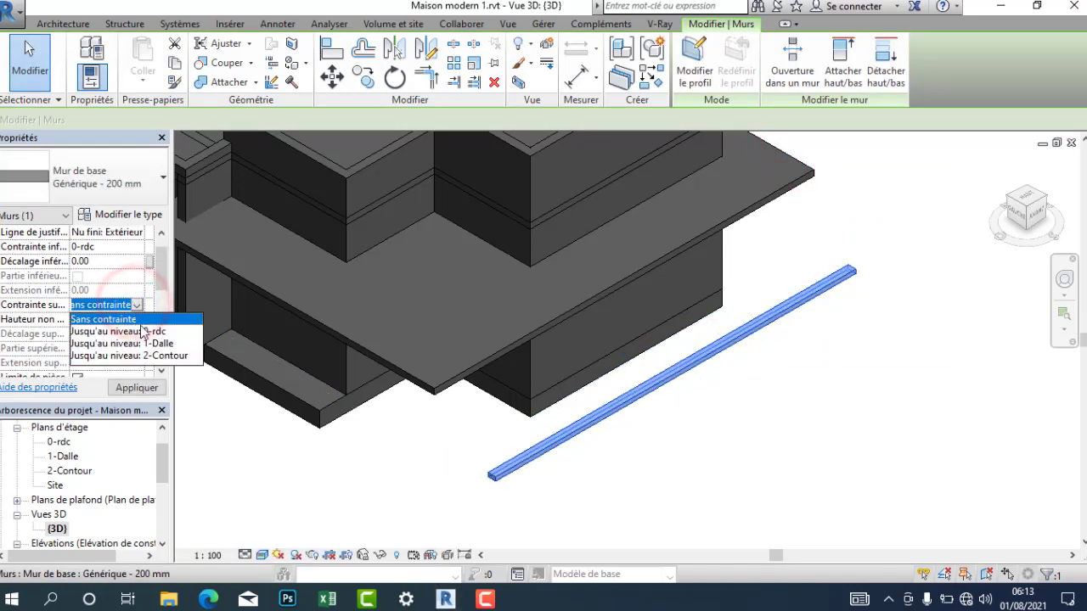
{"action": "left_click", "coordinate": [142, 344]}
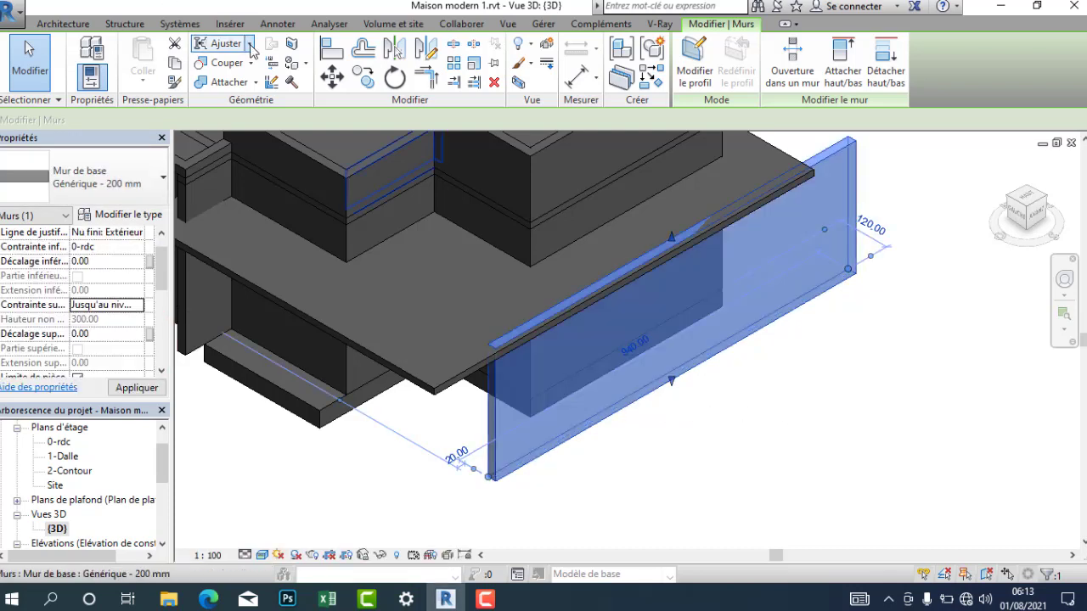
Step: Align the new wall's outer face with the slab's long front edge
{"action": "left_click", "coordinate": [327, 49]}
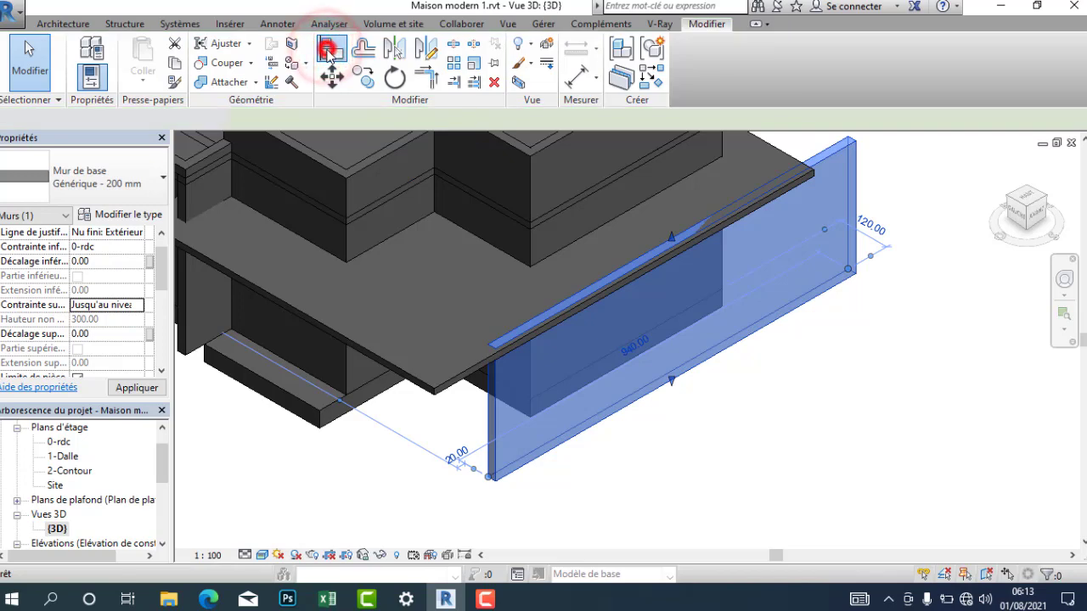
{"action": "left_click", "coordinate": [474, 378]}
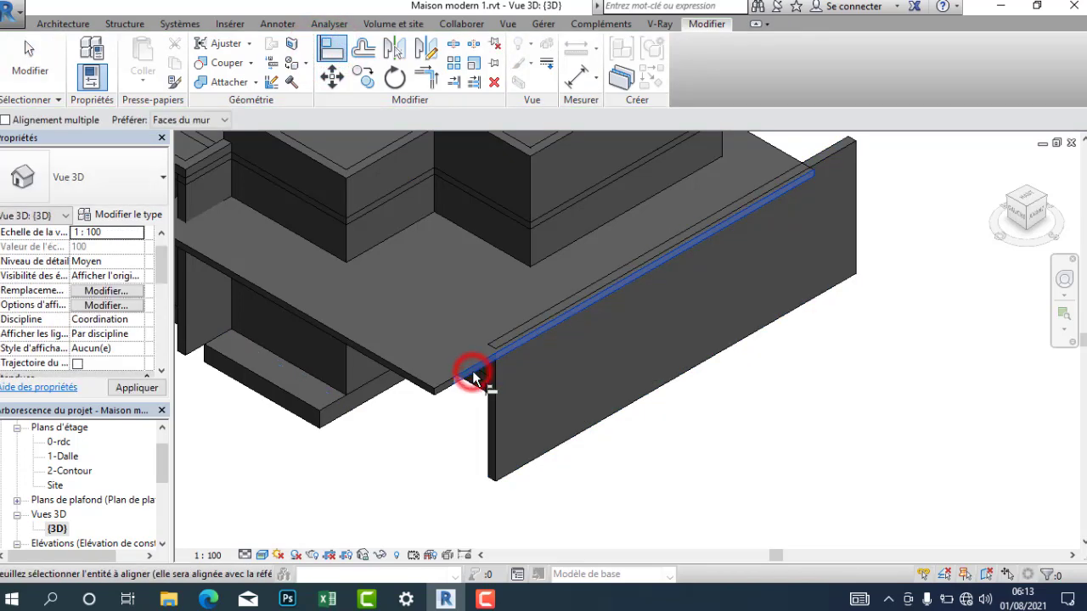
{"action": "left_click", "coordinate": [517, 463]}
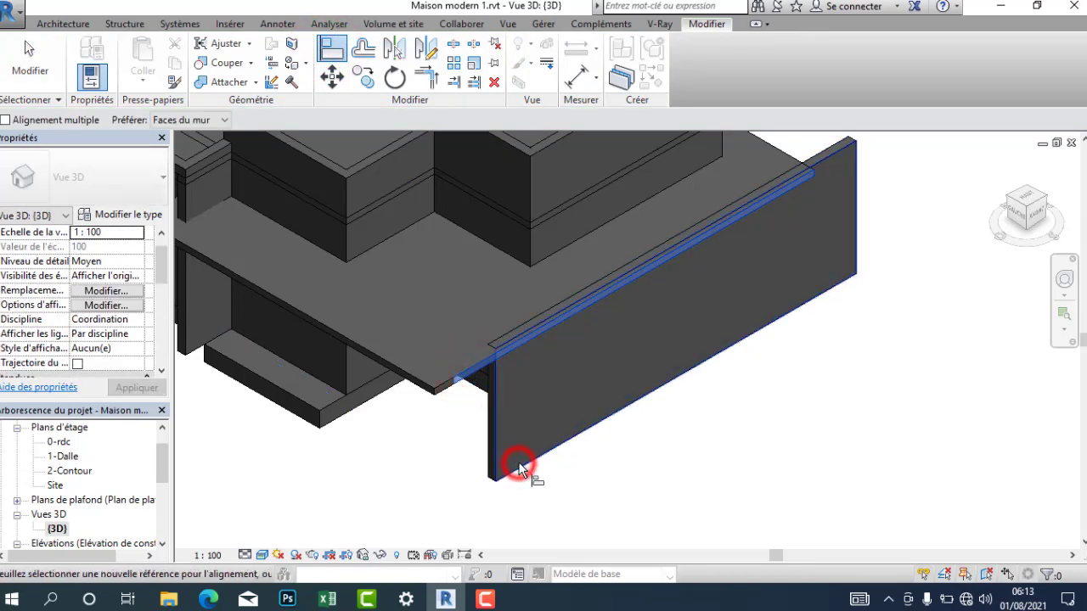
Step: Align the near end of the front wall with the side edge of the overhanging slab
{"action": "left_click", "coordinate": [394, 367]}
{"action": "left_click", "coordinate": [333, 49]}
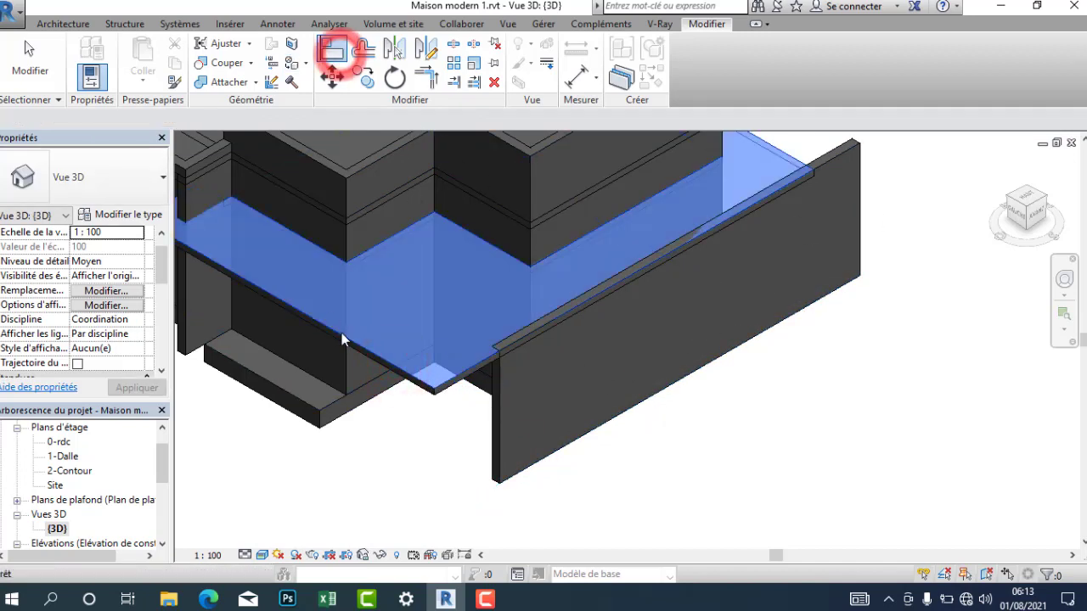
{"action": "left_click", "coordinate": [362, 351]}
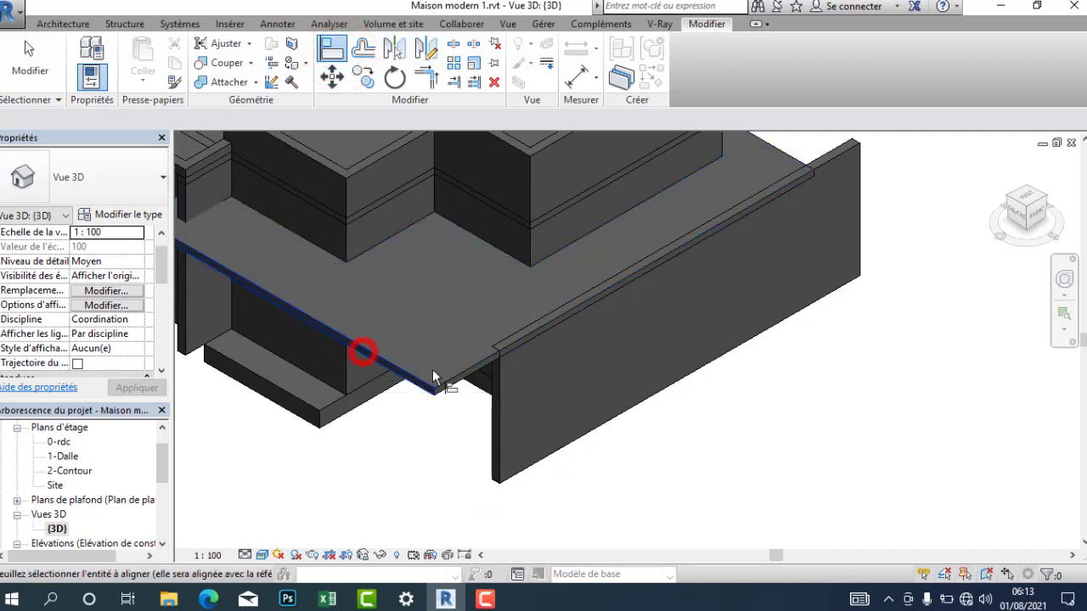
{"action": "left_click", "coordinate": [493, 393]}
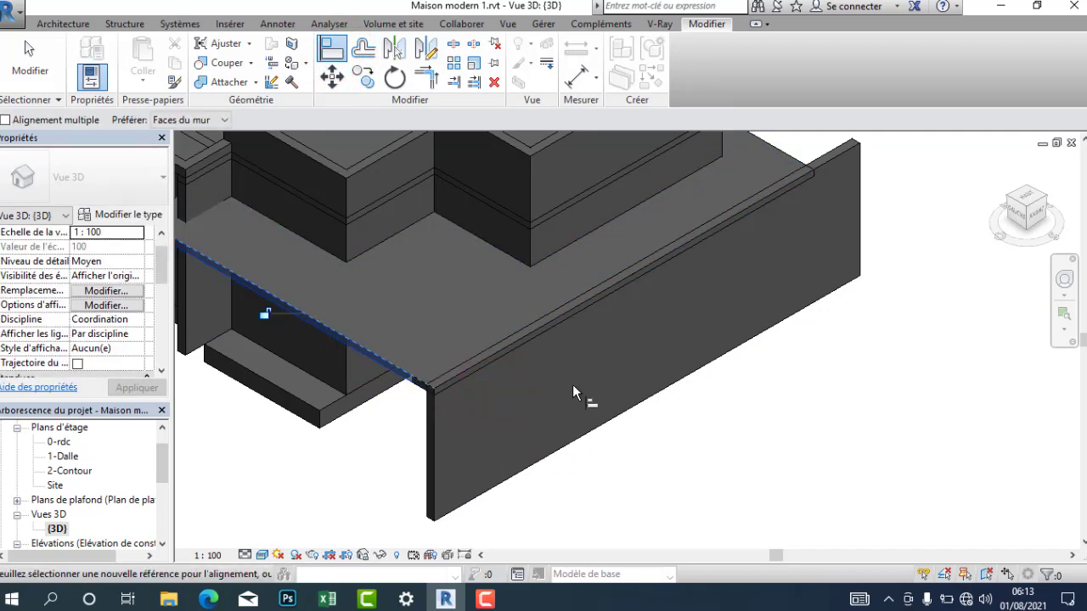
Step: Align the opposite end of the front wall with the slab's other side edge
{"action": "scroll", "coordinate": [573, 386], "scroll_direction": "down", "scroll_amount": 1}
{"action": "middle_click_drag", "start_coordinate": [829, 370], "coordinate": [381, 316]}
{"action": "middle_click_drag", "start_coordinate": [444, 354], "coordinate": [827, 252]}
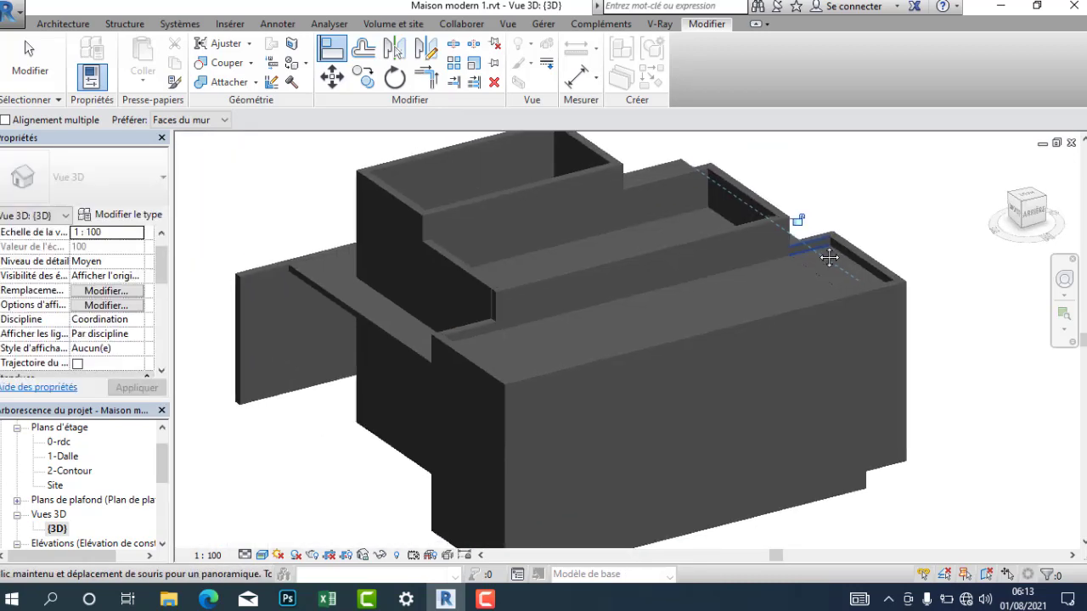
{"action": "left_click", "coordinate": [304, 279]}
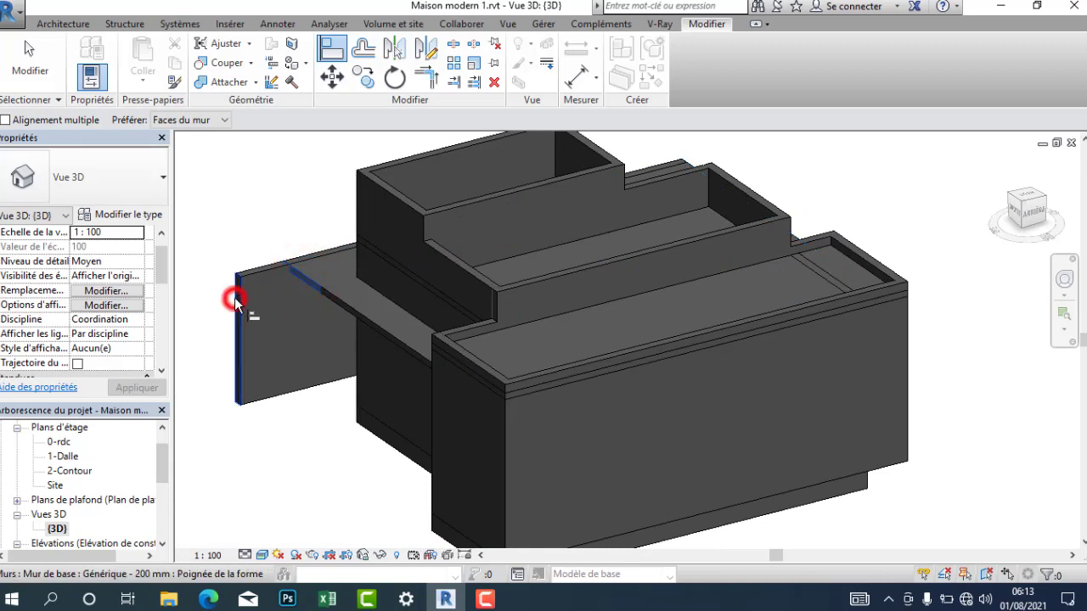
{"action": "left_click", "coordinate": [236, 299]}
Step: Examine the front wall and overhanging slab from several sides of the 3D model
{"action": "scroll", "coordinate": [252, 332], "scroll_direction": "down", "scroll_amount": 1}
{"action": "middle_click_drag", "start_coordinate": [475, 383], "coordinate": [568, 388]}
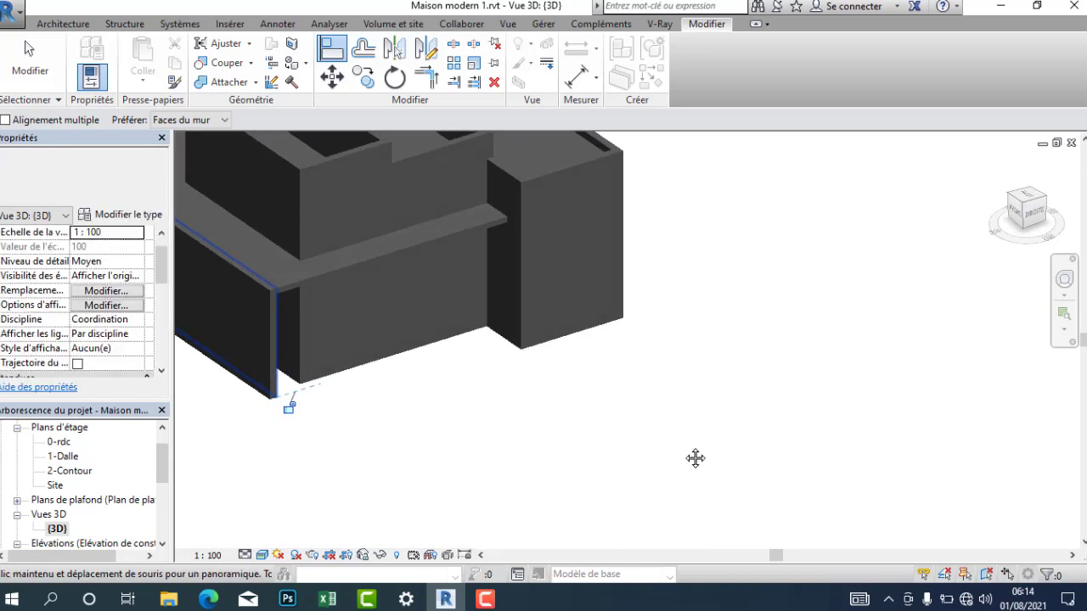
{"action": "middle_click_drag", "start_coordinate": [483, 365], "coordinate": [784, 493]}
{"action": "middle_click_drag", "start_coordinate": [579, 289], "coordinate": [713, 368], "text": "shift"}
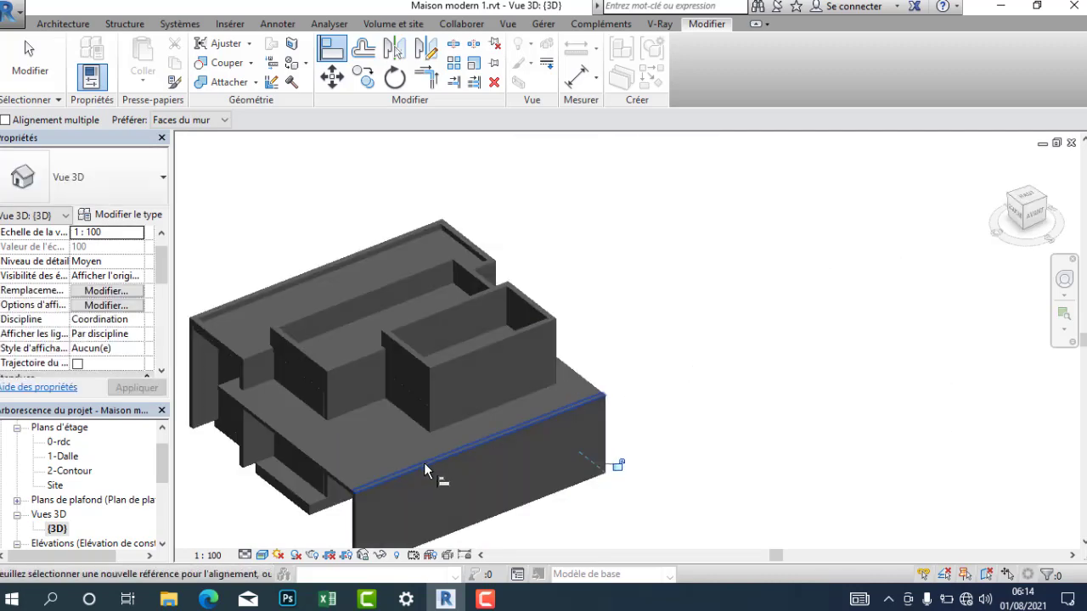
{"action": "middle_click_drag", "start_coordinate": [424, 474], "coordinate": [595, 381]}
{"action": "scroll", "coordinate": [558, 305], "scroll_direction": "up", "scroll_amount": 3}
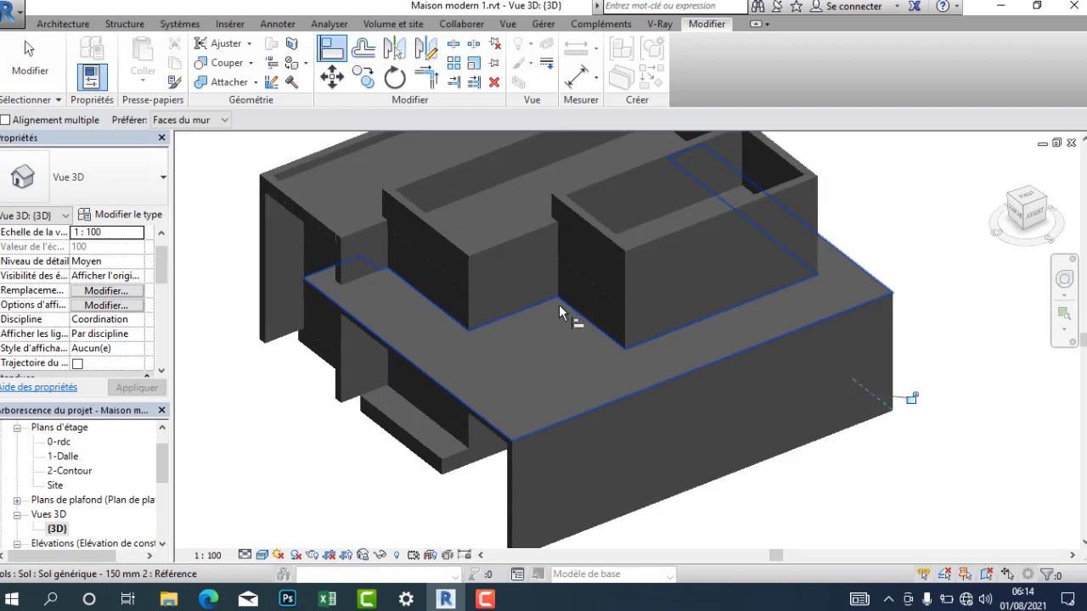
{"action": "left_click", "coordinate": [347, 355]}
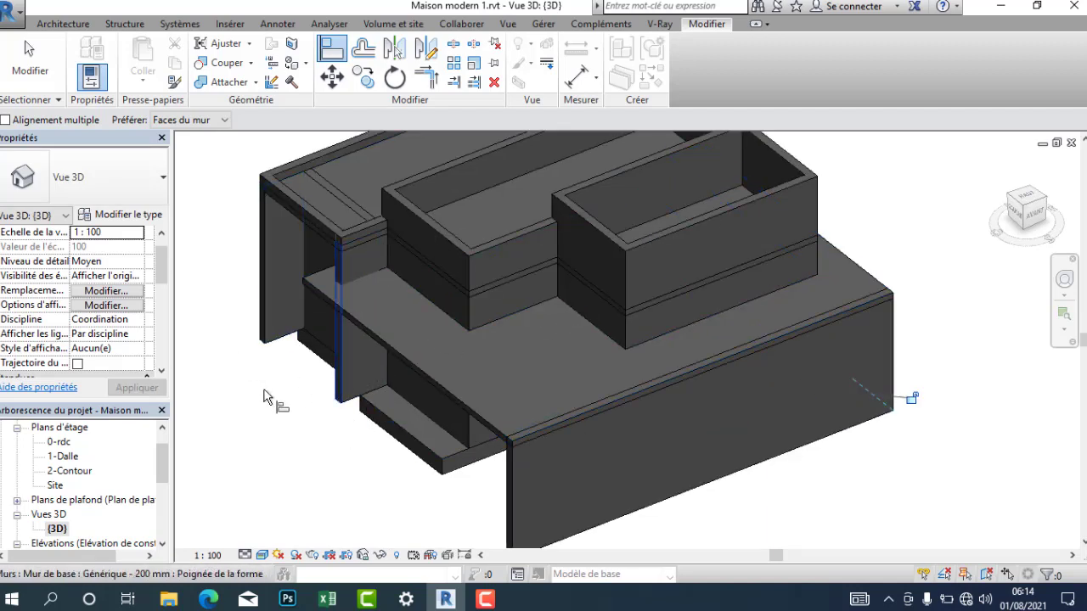
Step: On plan 0-rdc, sketch a 100 by 300 cm rectangular Sol générique - 150 mm 2 floor boundary between the projecting wall ends of the uppermost room
{"action": "double_click", "coordinate": [59, 442]}
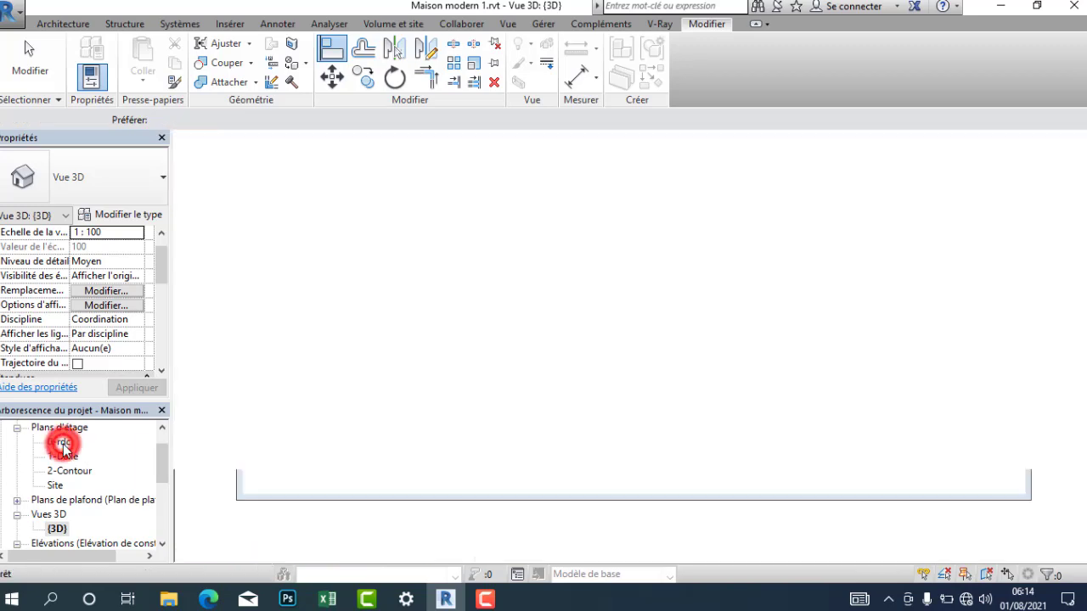
{"action": "left_click", "coordinate": [51, 24]}
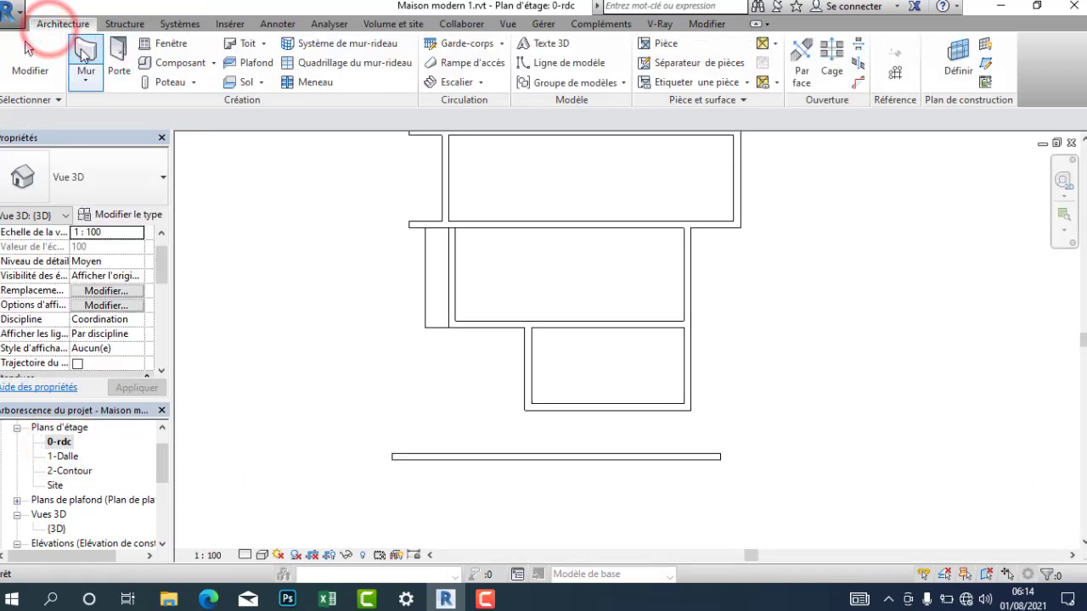
{"action": "left_click", "coordinate": [243, 85]}
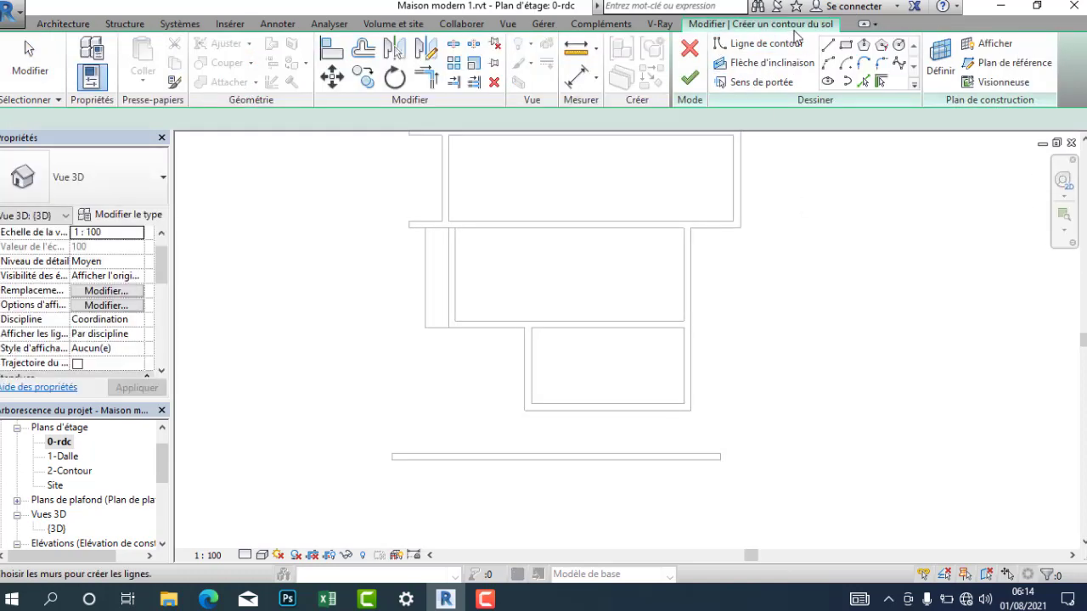
{"action": "left_click", "coordinate": [846, 44]}
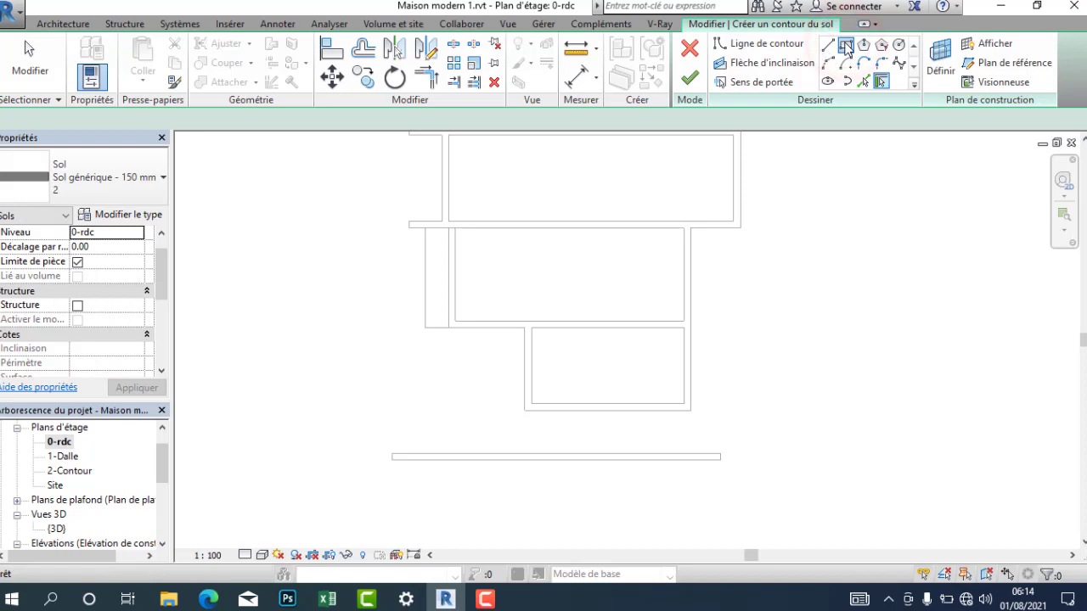
{"action": "middle_click_drag", "start_coordinate": [294, 229], "coordinate": [309, 322]}
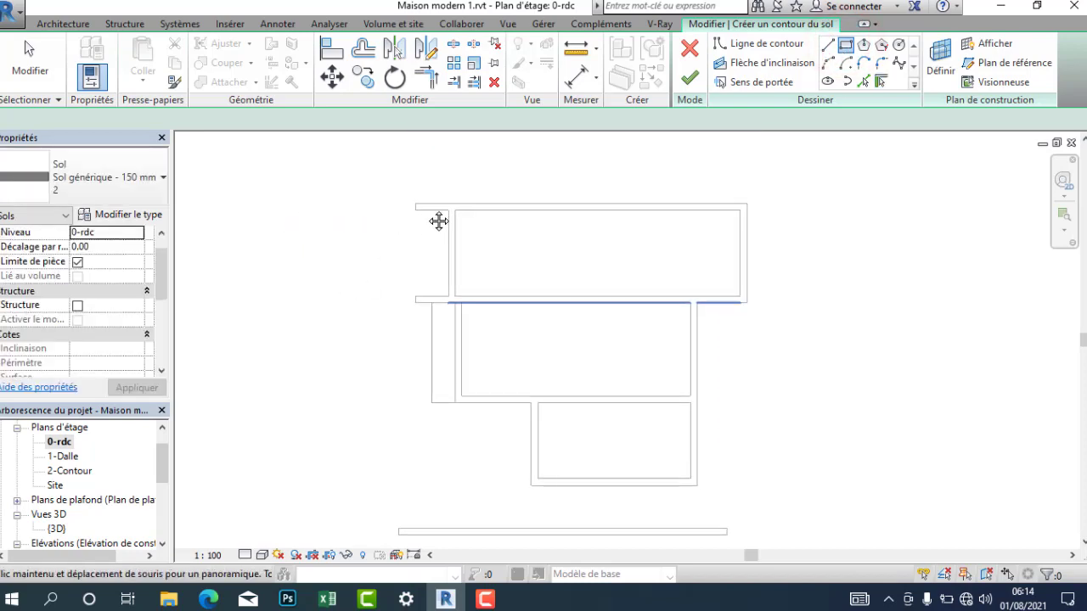
{"action": "left_click", "coordinate": [448, 302]}
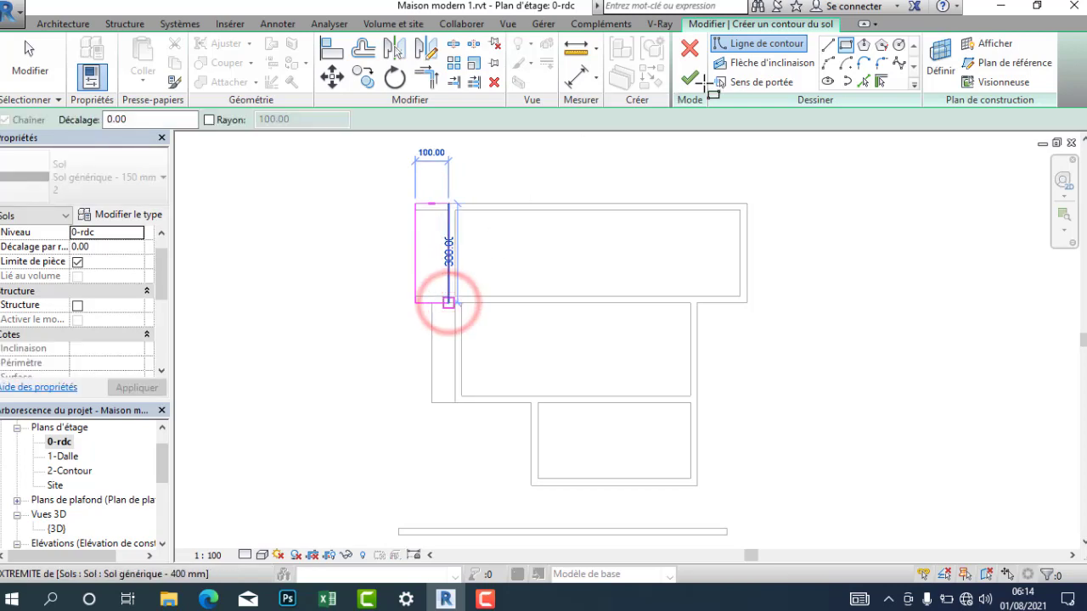
Step: Finish the rectangular floor boundary and show the new slab in the 3D view
{"action": "left_click", "coordinate": [692, 78]}
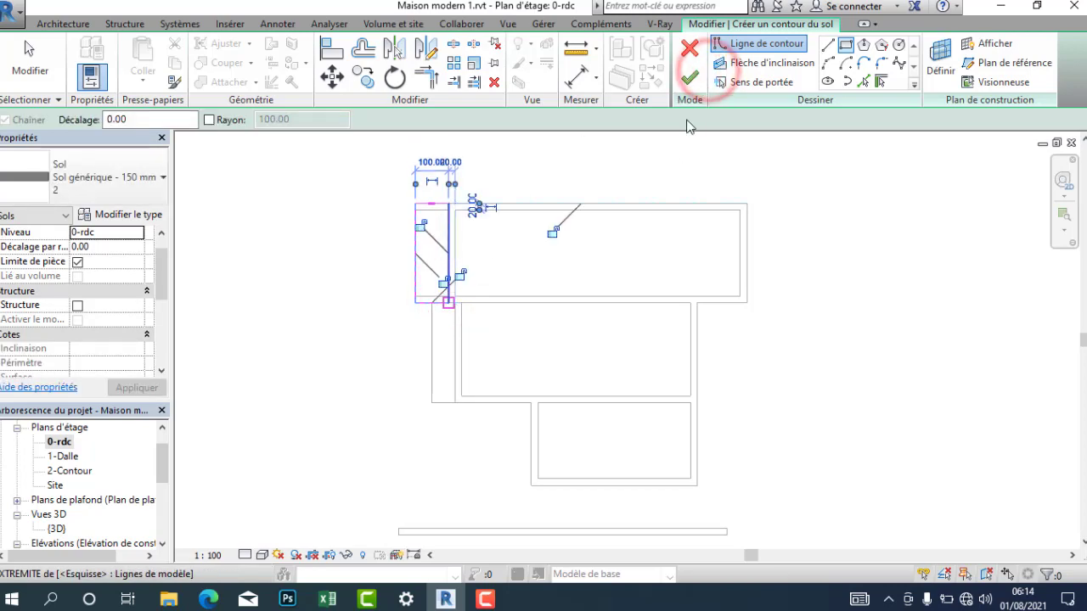
{"action": "left_click", "coordinate": [685, 85]}
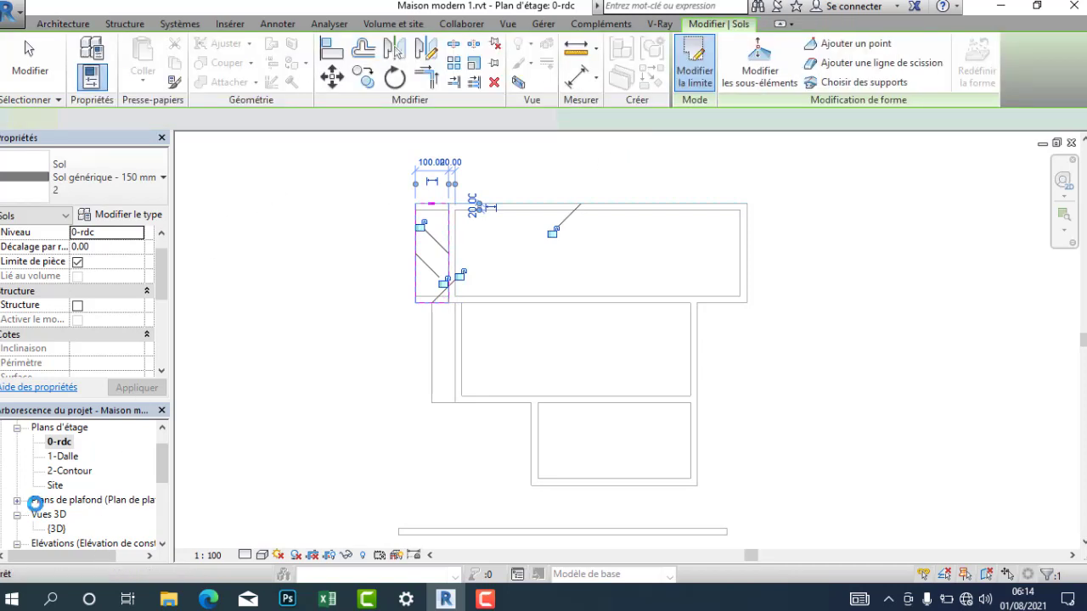
{"action": "double_click", "coordinate": [55, 529]}
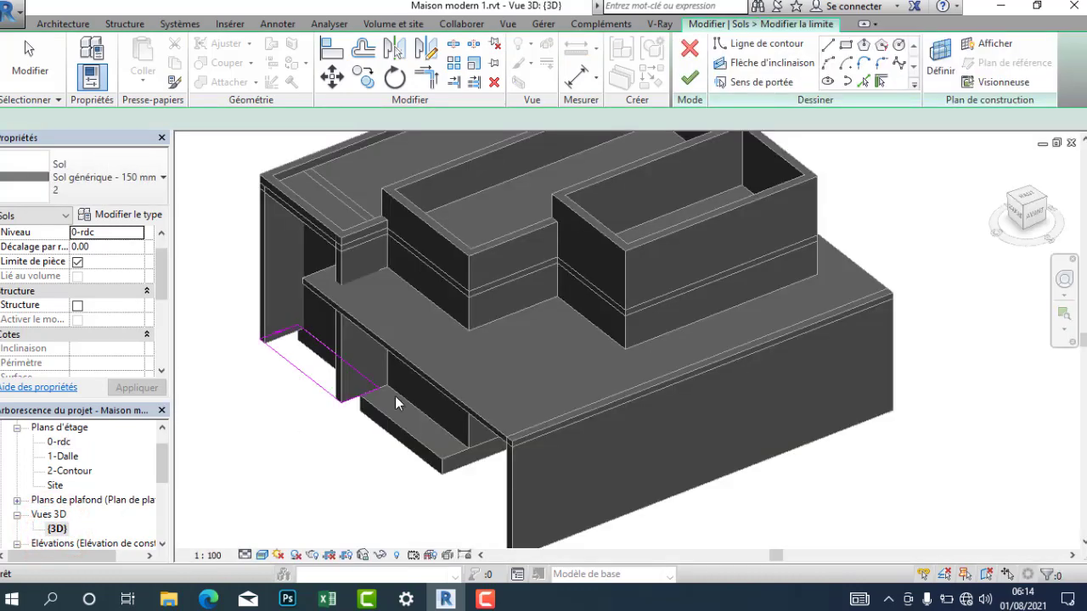
{"action": "scroll", "coordinate": [246, 365], "scroll_direction": "up", "scroll_amount": 2}
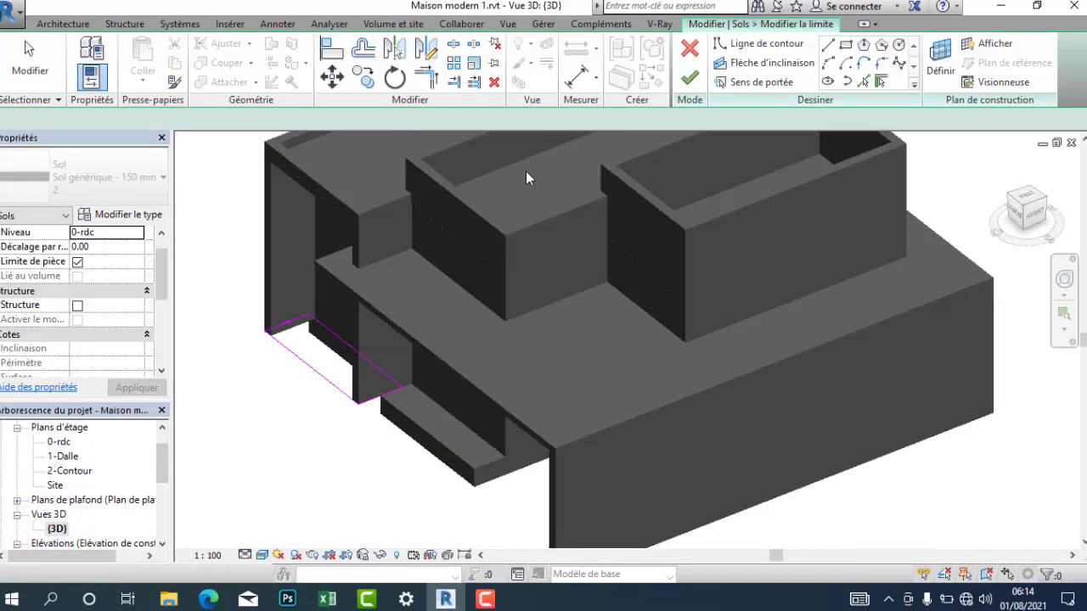
{"action": "left_click", "coordinate": [701, 79]}
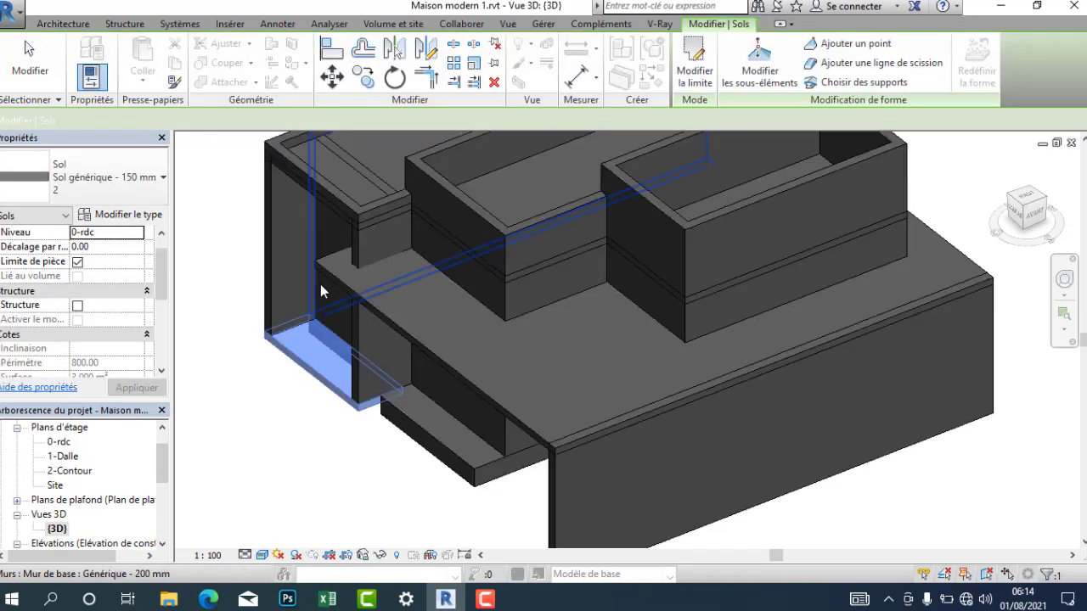
Step: Align the new floor between the projecting walls vertically with the top face of the adjacent step slab
{"action": "scroll", "coordinate": [321, 310], "scroll_direction": "up", "scroll_amount": 2}
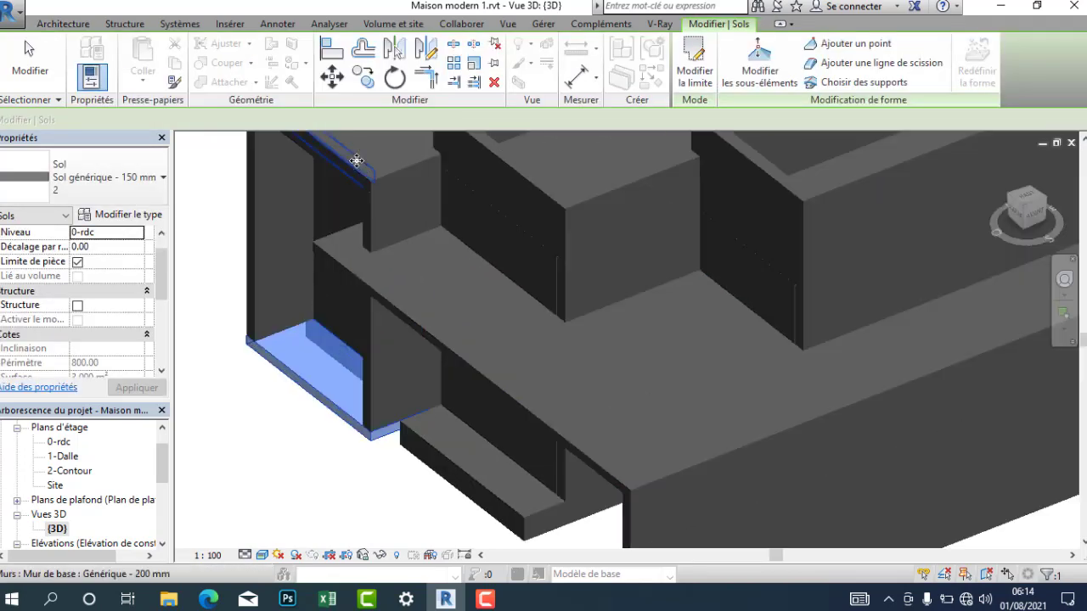
{"action": "left_click", "coordinate": [332, 51]}
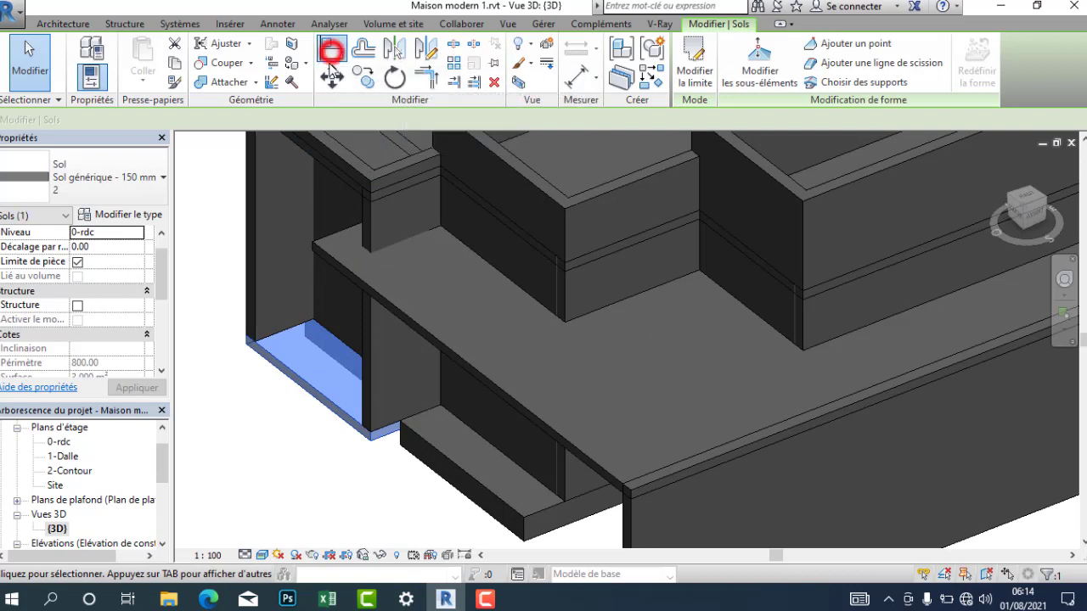
{"action": "left_click", "coordinate": [432, 439]}
{"action": "left_click", "coordinate": [342, 422]}
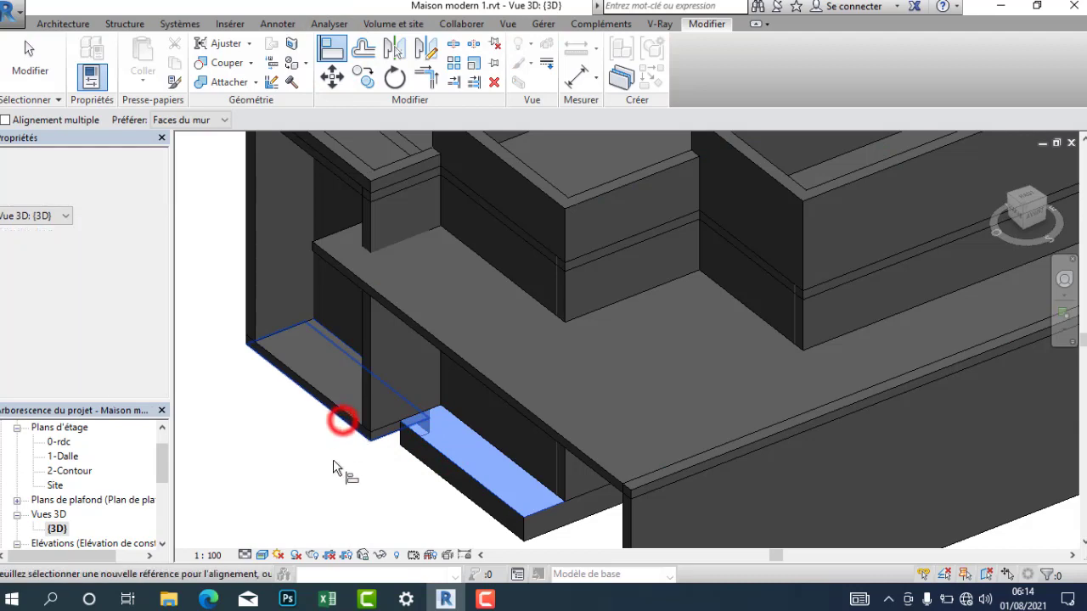
{"action": "right_click", "coordinate": [248, 390]}
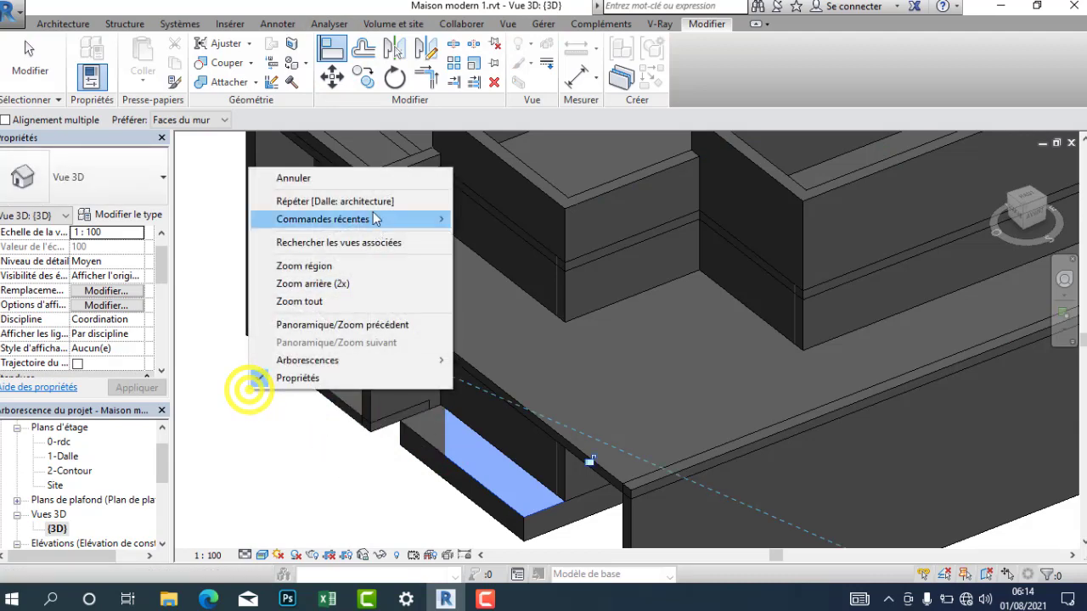
{"action": "left_click", "coordinate": [345, 182]}
Step: Inspect the raised floor between the projecting walls and the whole house from several 3D angles
{"action": "scroll", "coordinate": [314, 411], "scroll_direction": "down", "scroll_amount": 3}
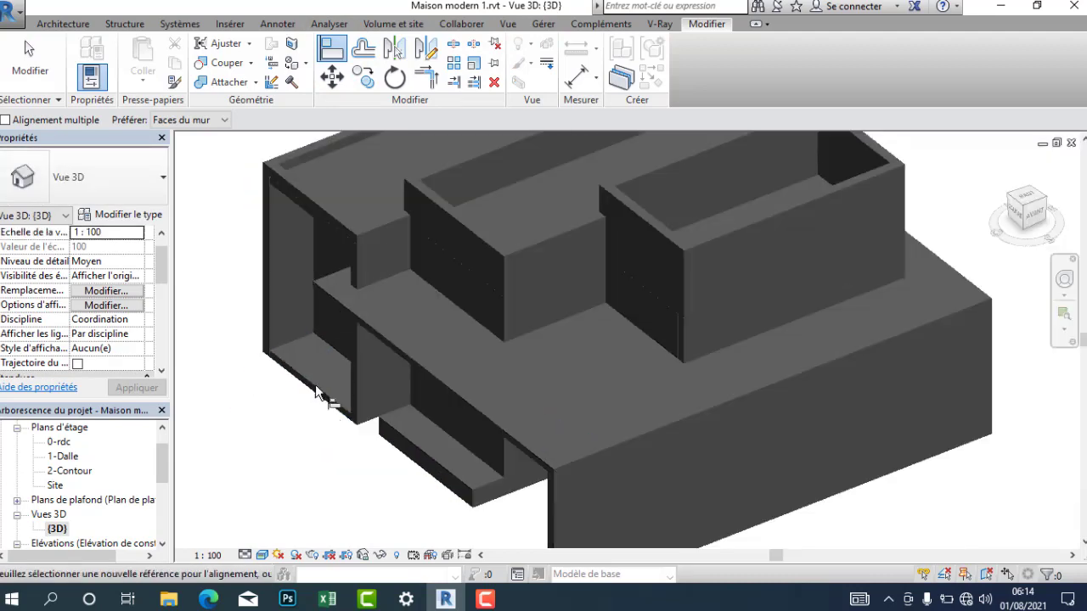
{"action": "scroll", "coordinate": [316, 389], "scroll_direction": "up", "scroll_amount": 2}
{"action": "middle_click_drag", "start_coordinate": [337, 421], "coordinate": [430, 318], "text": "shift"}
{"action": "scroll", "coordinate": [430, 314], "scroll_direction": "down", "scroll_amount": 3}
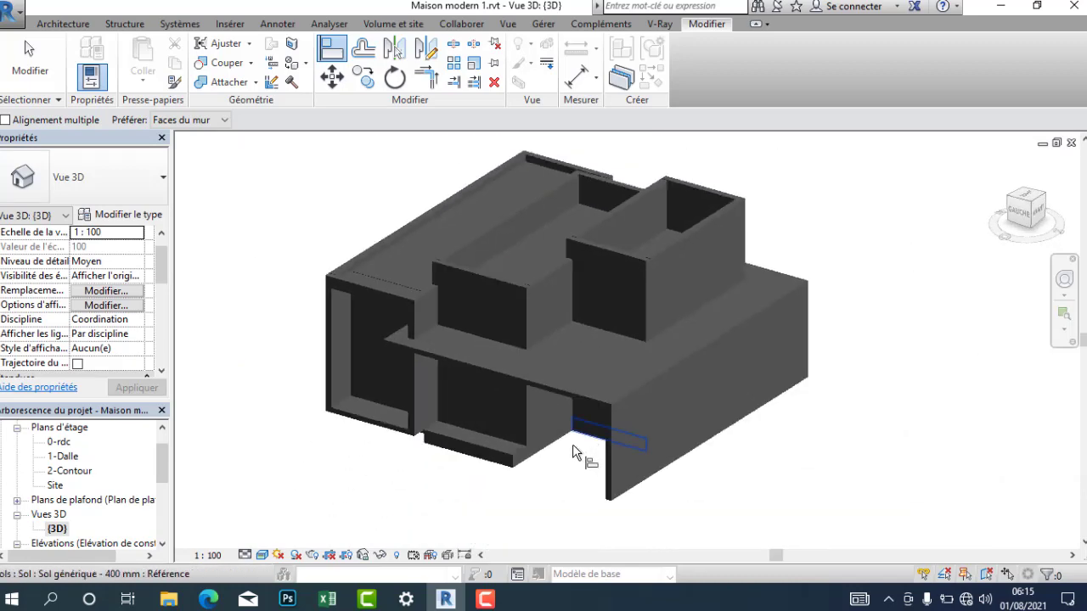
{"action": "middle_click_drag", "start_coordinate": [502, 407], "coordinate": [425, 387], "text": "shift"}
{"action": "middle_click_drag", "start_coordinate": [397, 283], "coordinate": [309, 377], "text": "shift"}
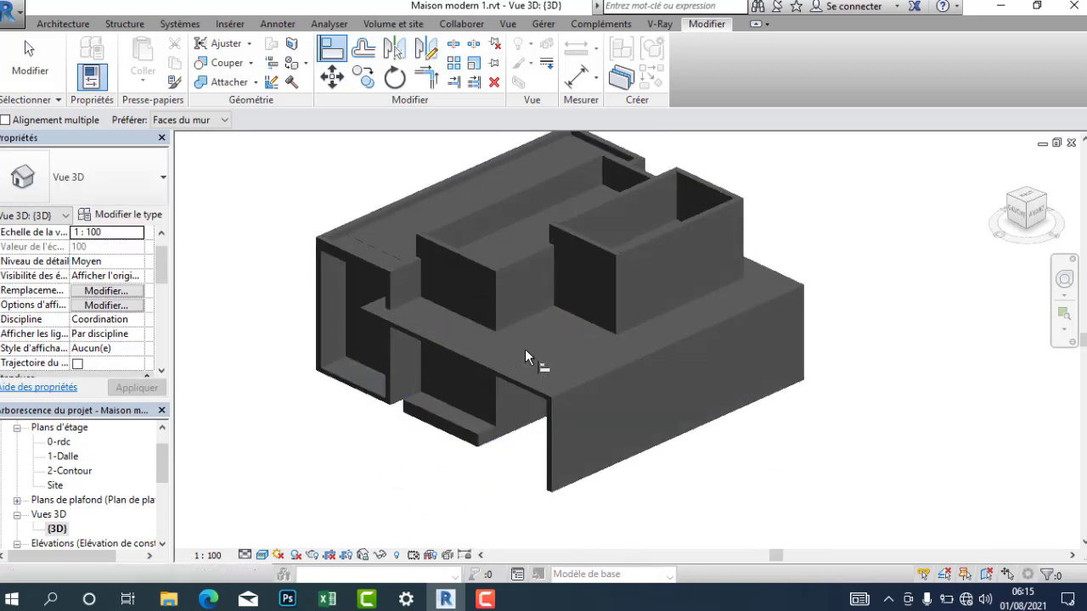
{"action": "scroll", "coordinate": [440, 270], "scroll_direction": "up", "scroll_amount": 2}
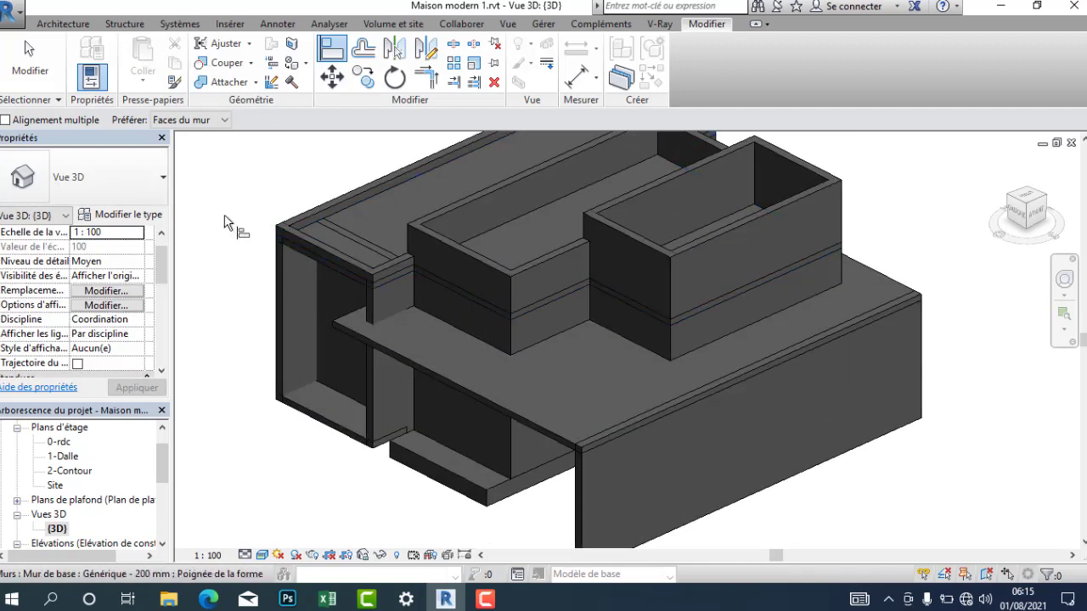
Step: Save the project Maison modern 1.rvt
{"action": "left_click", "coordinate": [15, 17]}
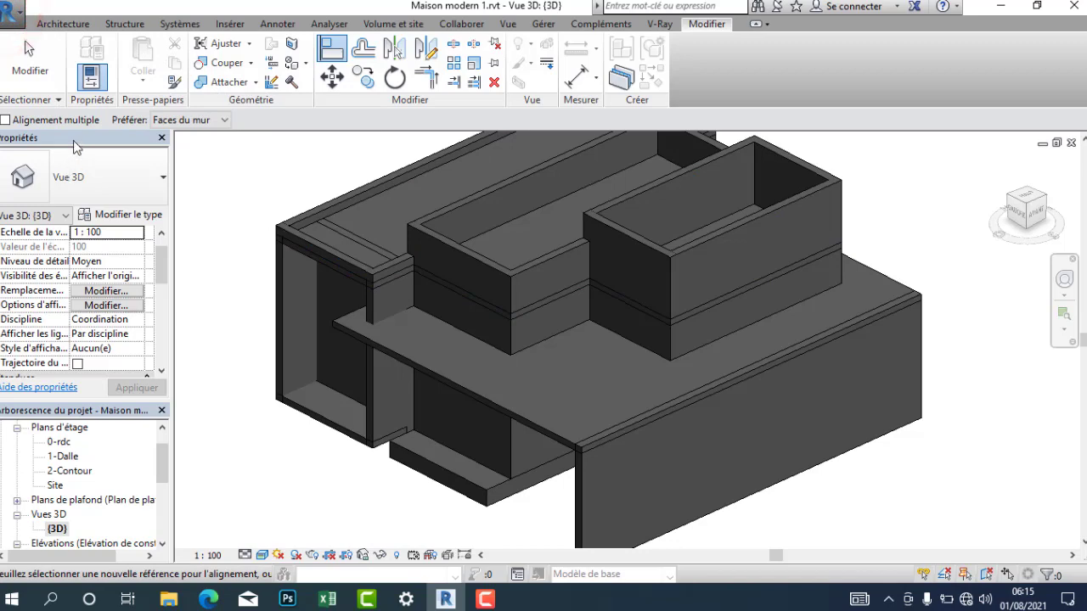
{"action": "left_click", "coordinate": [53, 156]}
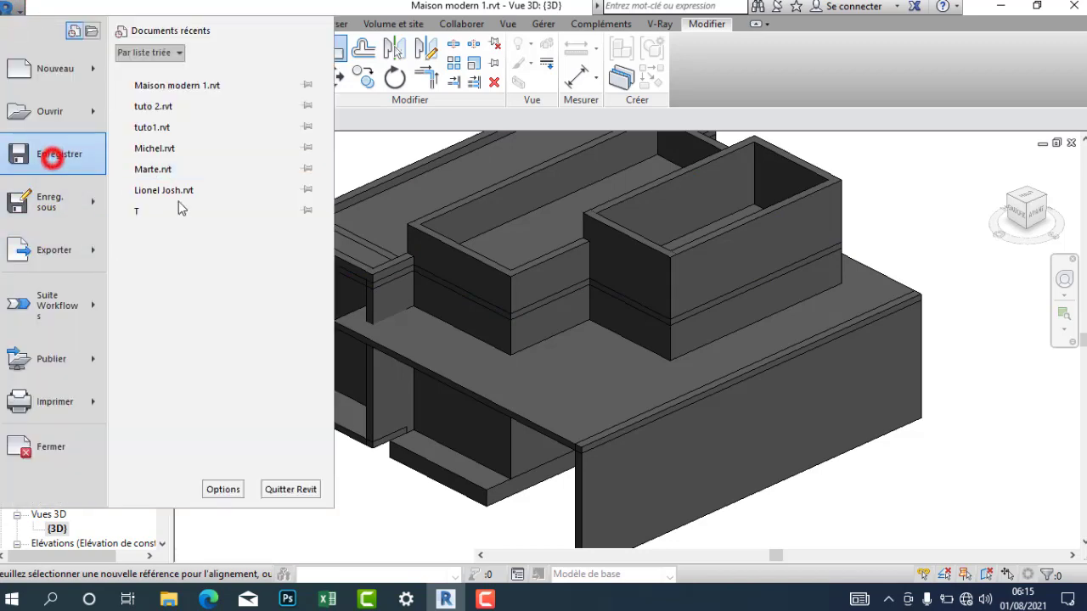